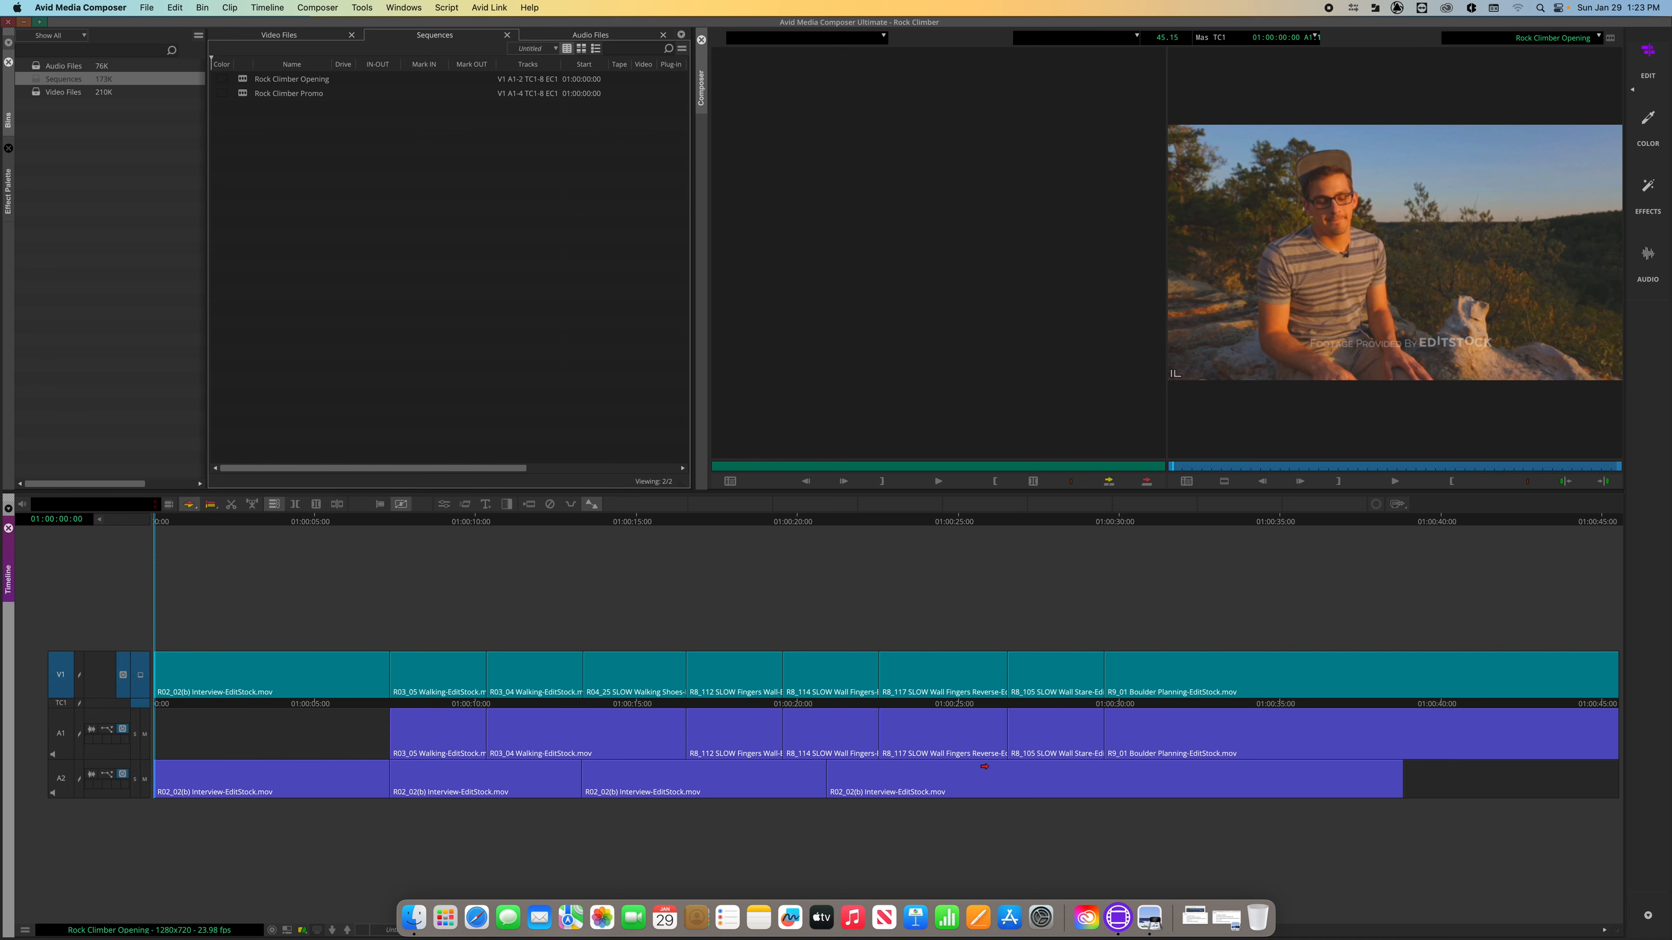
Open the lesson goals screenshot, centre it on the screen to read it, and close it
left_click(1225, 917)
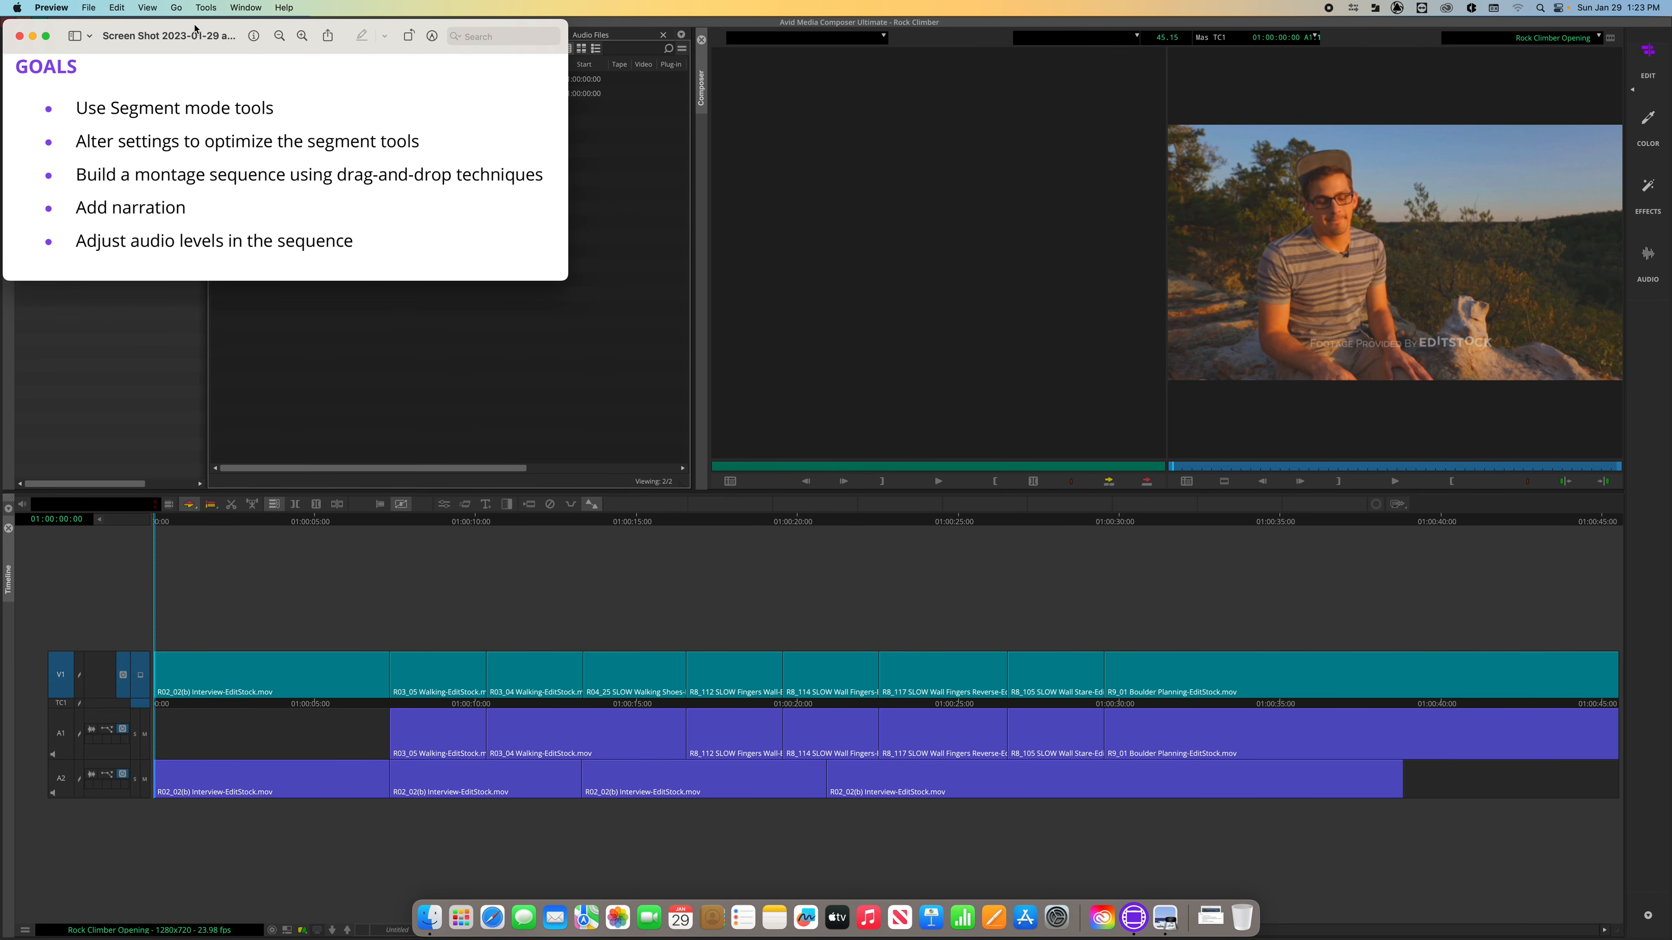
left_click_drag(202, 27, 764, 352)
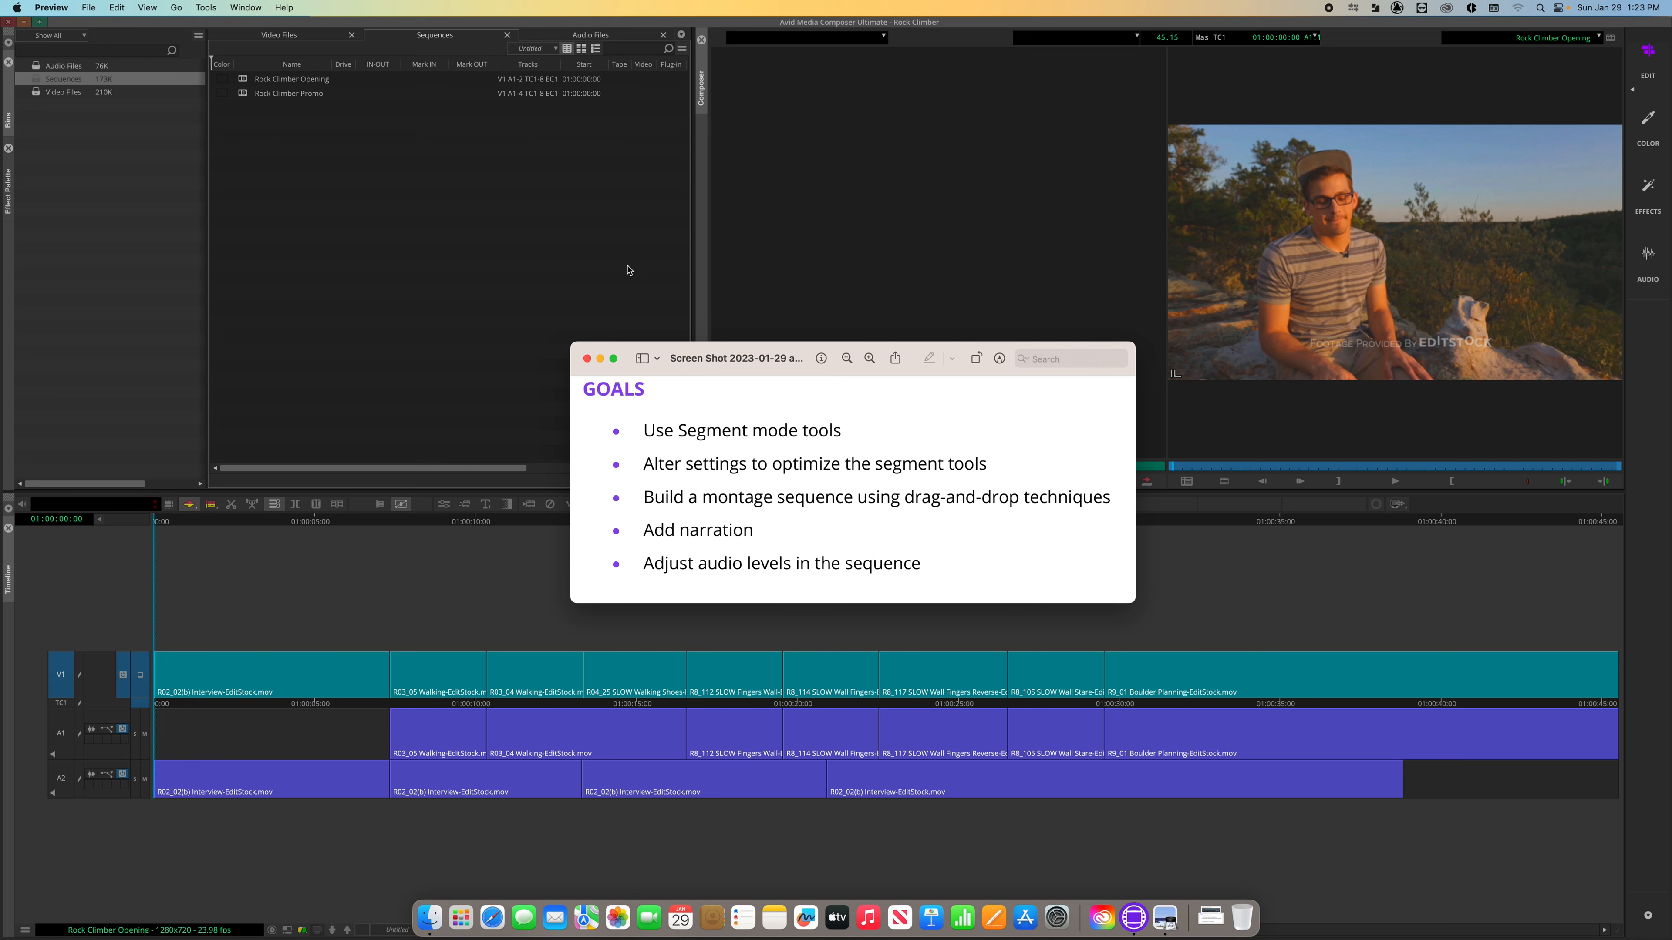
left_click(587, 358)
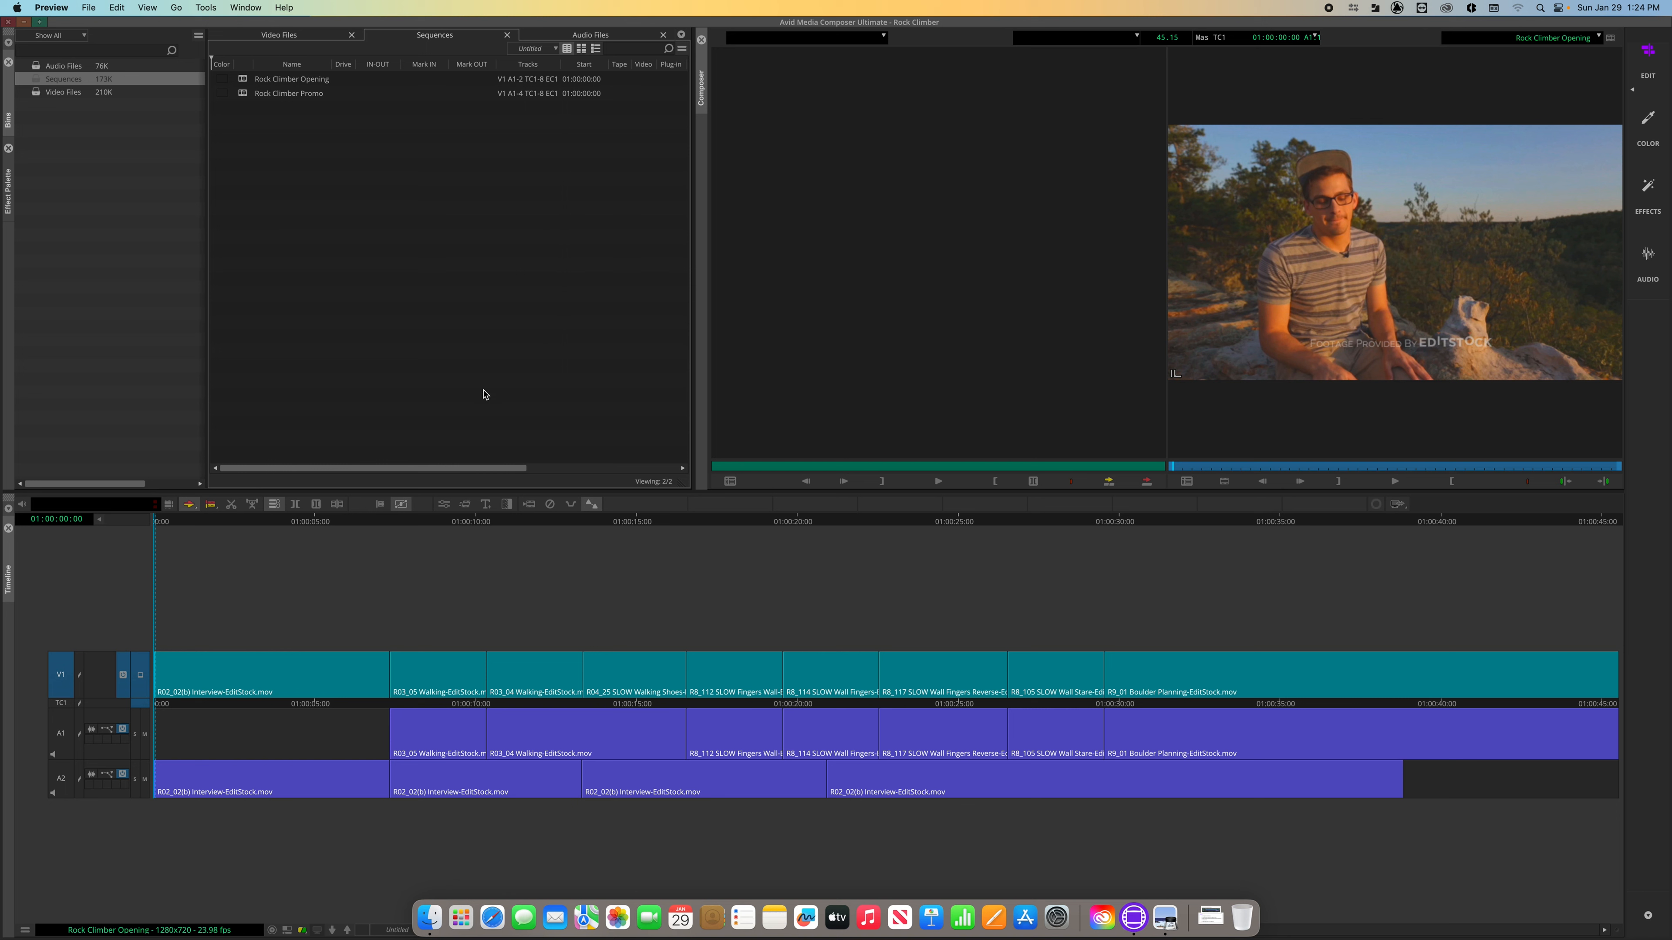
Switch Segment Mode to the red Segment Overwrite tool alone, and to the yellow Segment Insert tool alone
right_click(189, 506)
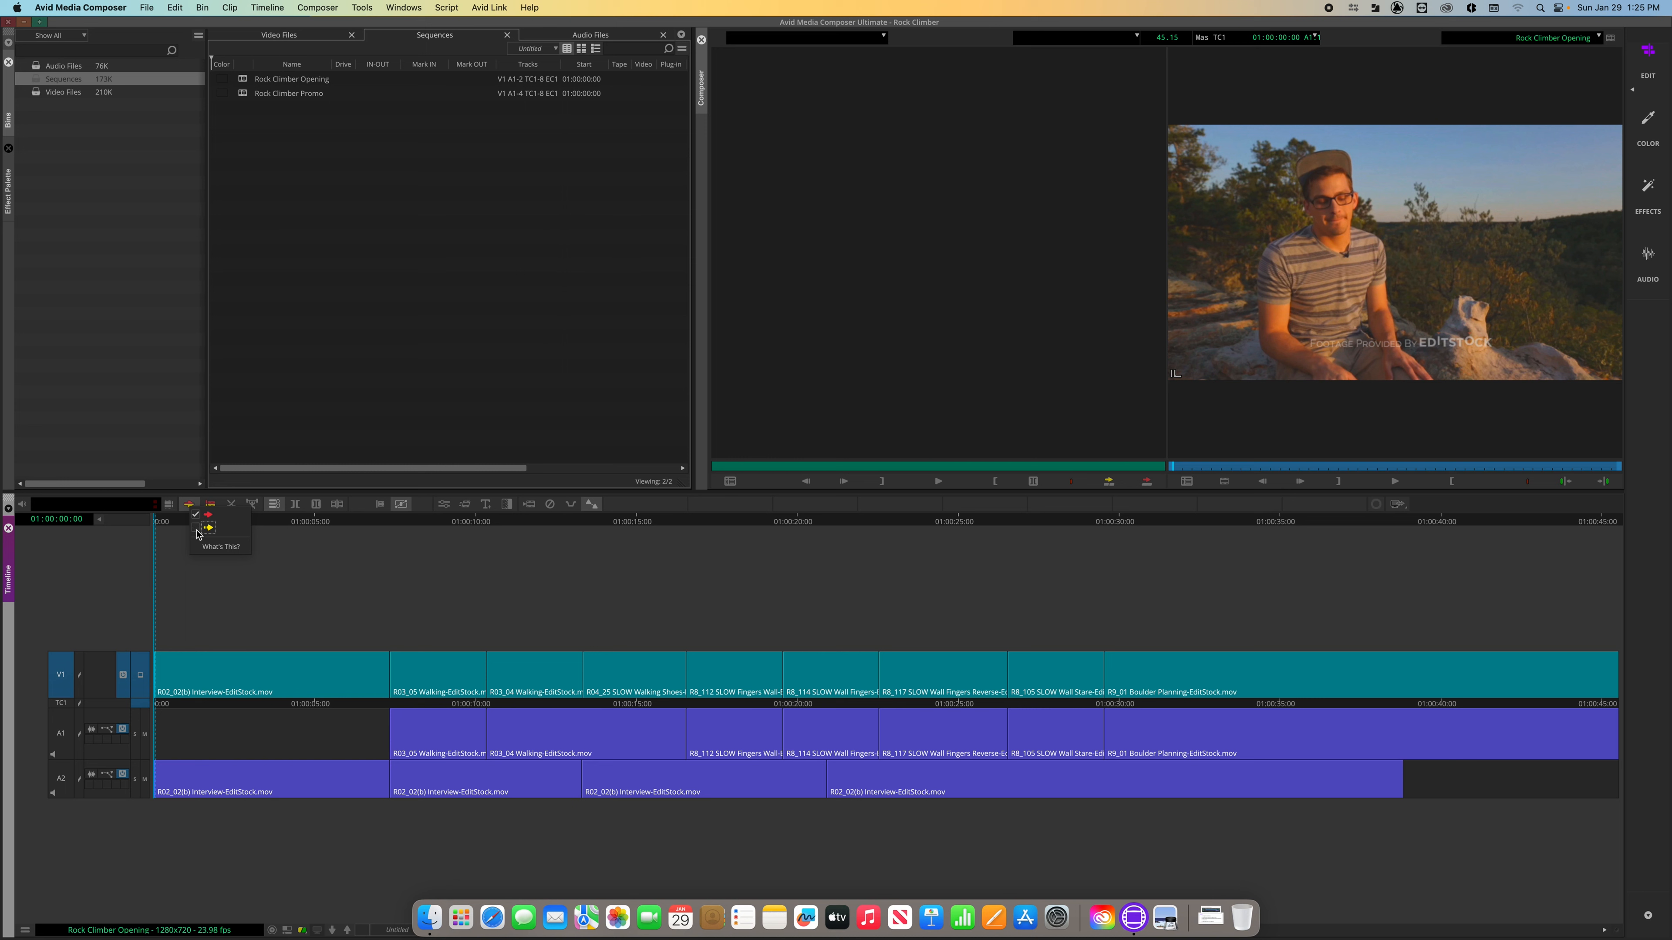
left_click(187, 505)
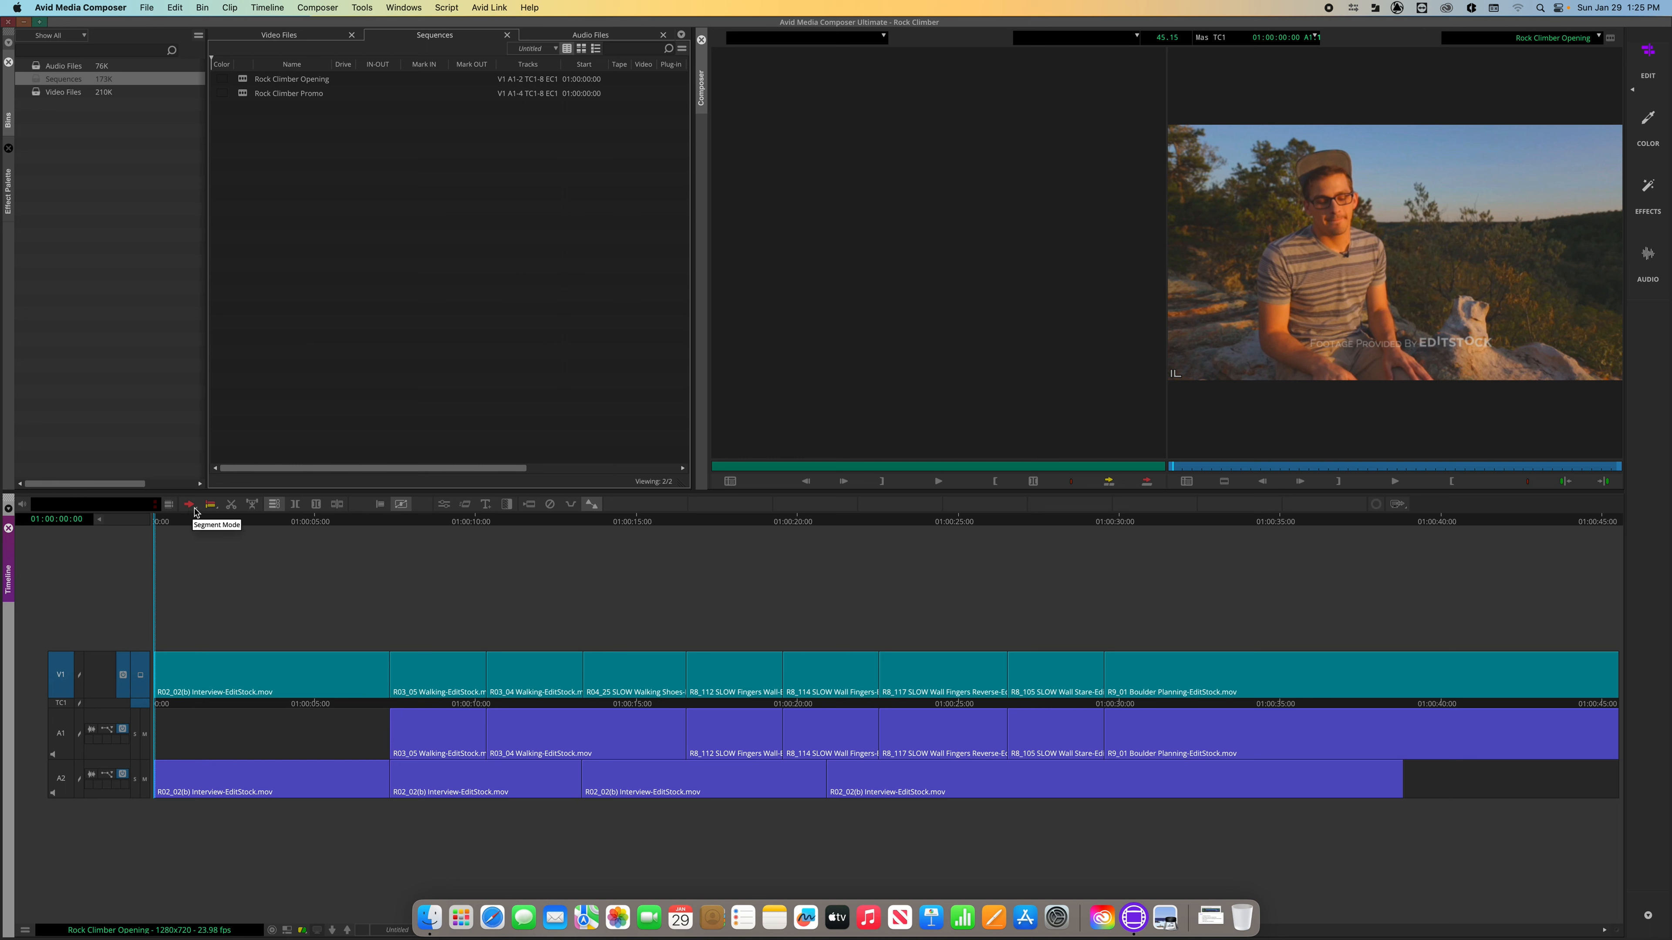
left_click(192, 507)
left_click(195, 512)
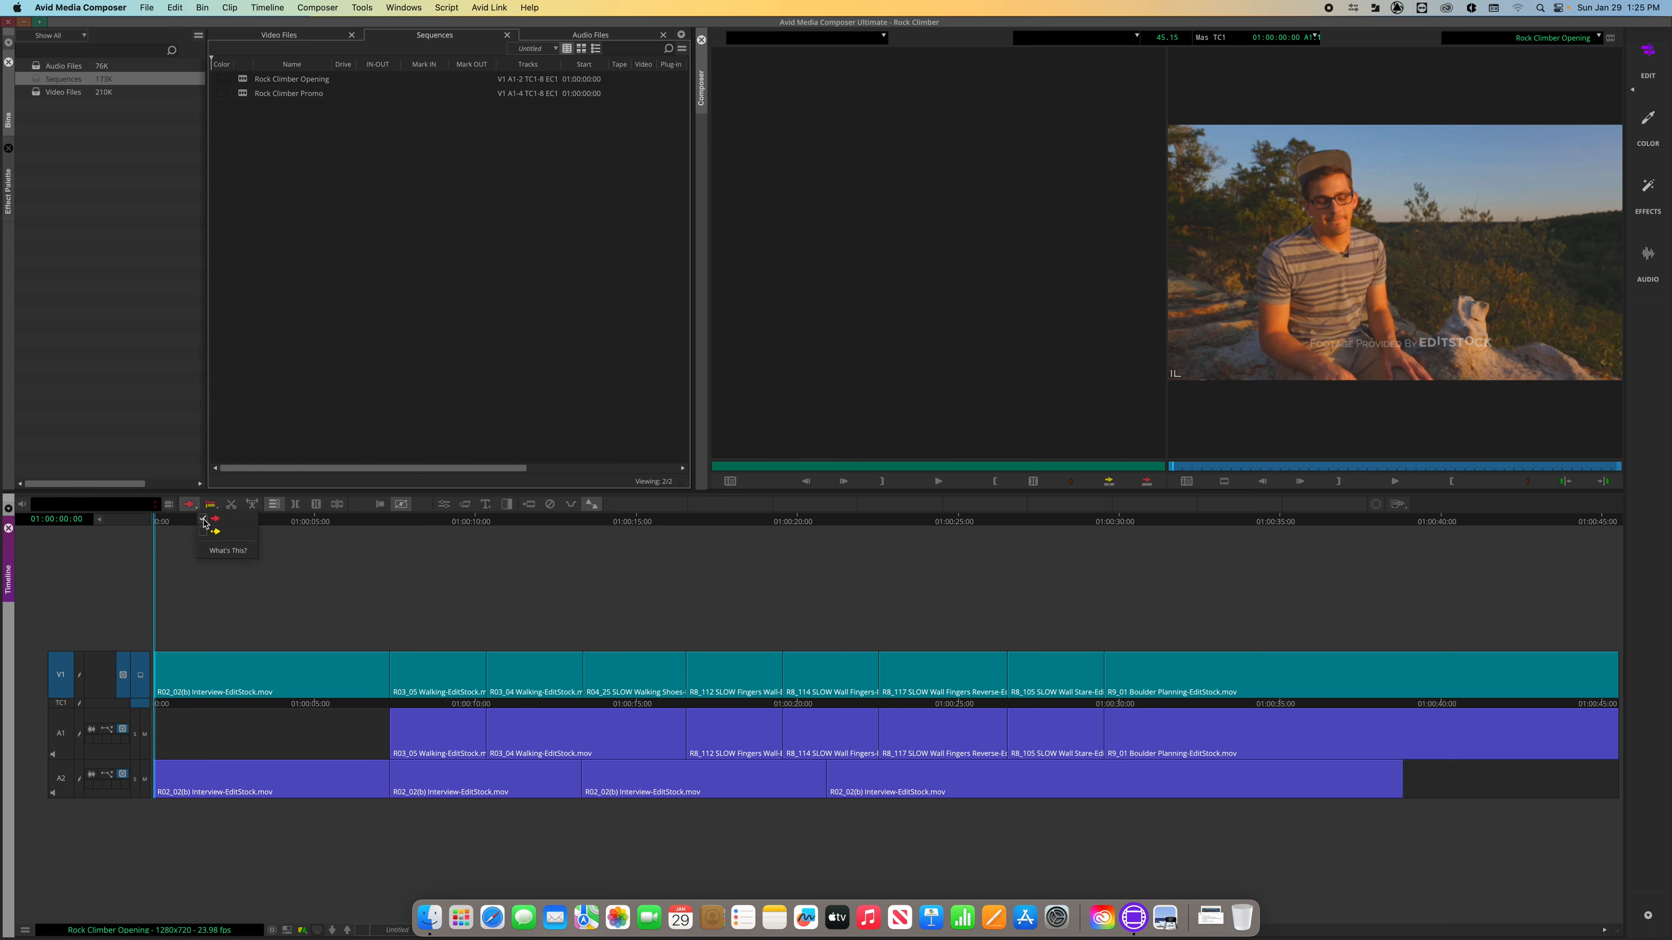
left_click(211, 534)
left_click(188, 514)
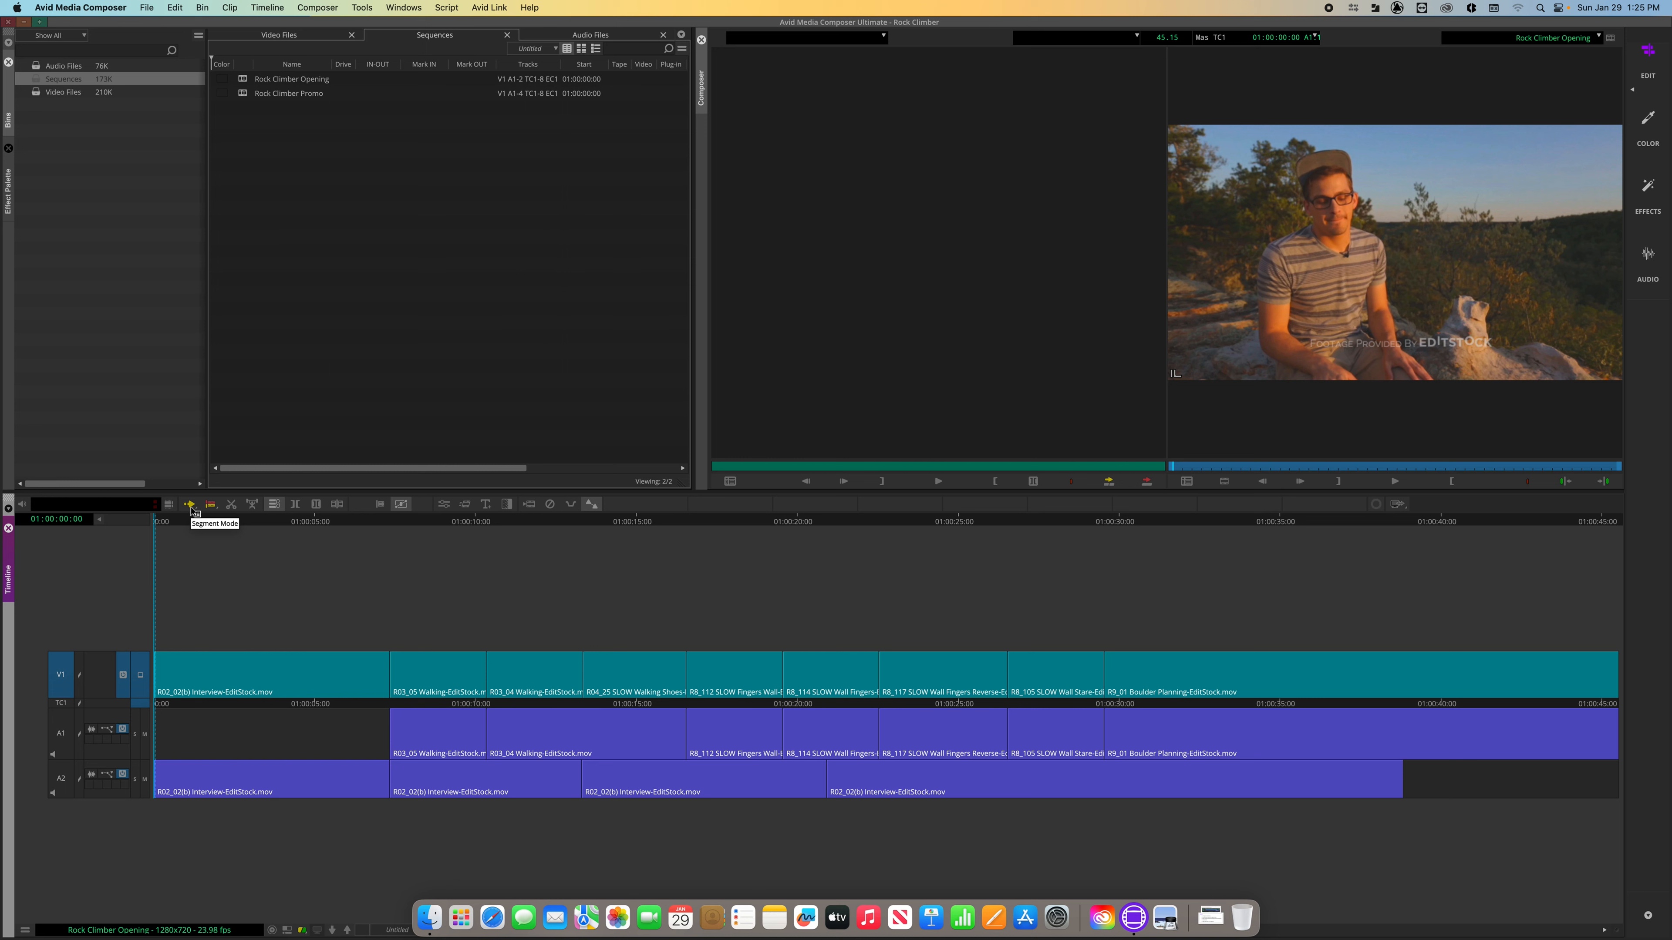
Set Segment Mode to combine the red Segment Overwrite and yellow Segment Insert tools
right_click(196, 510)
left_click(206, 529)
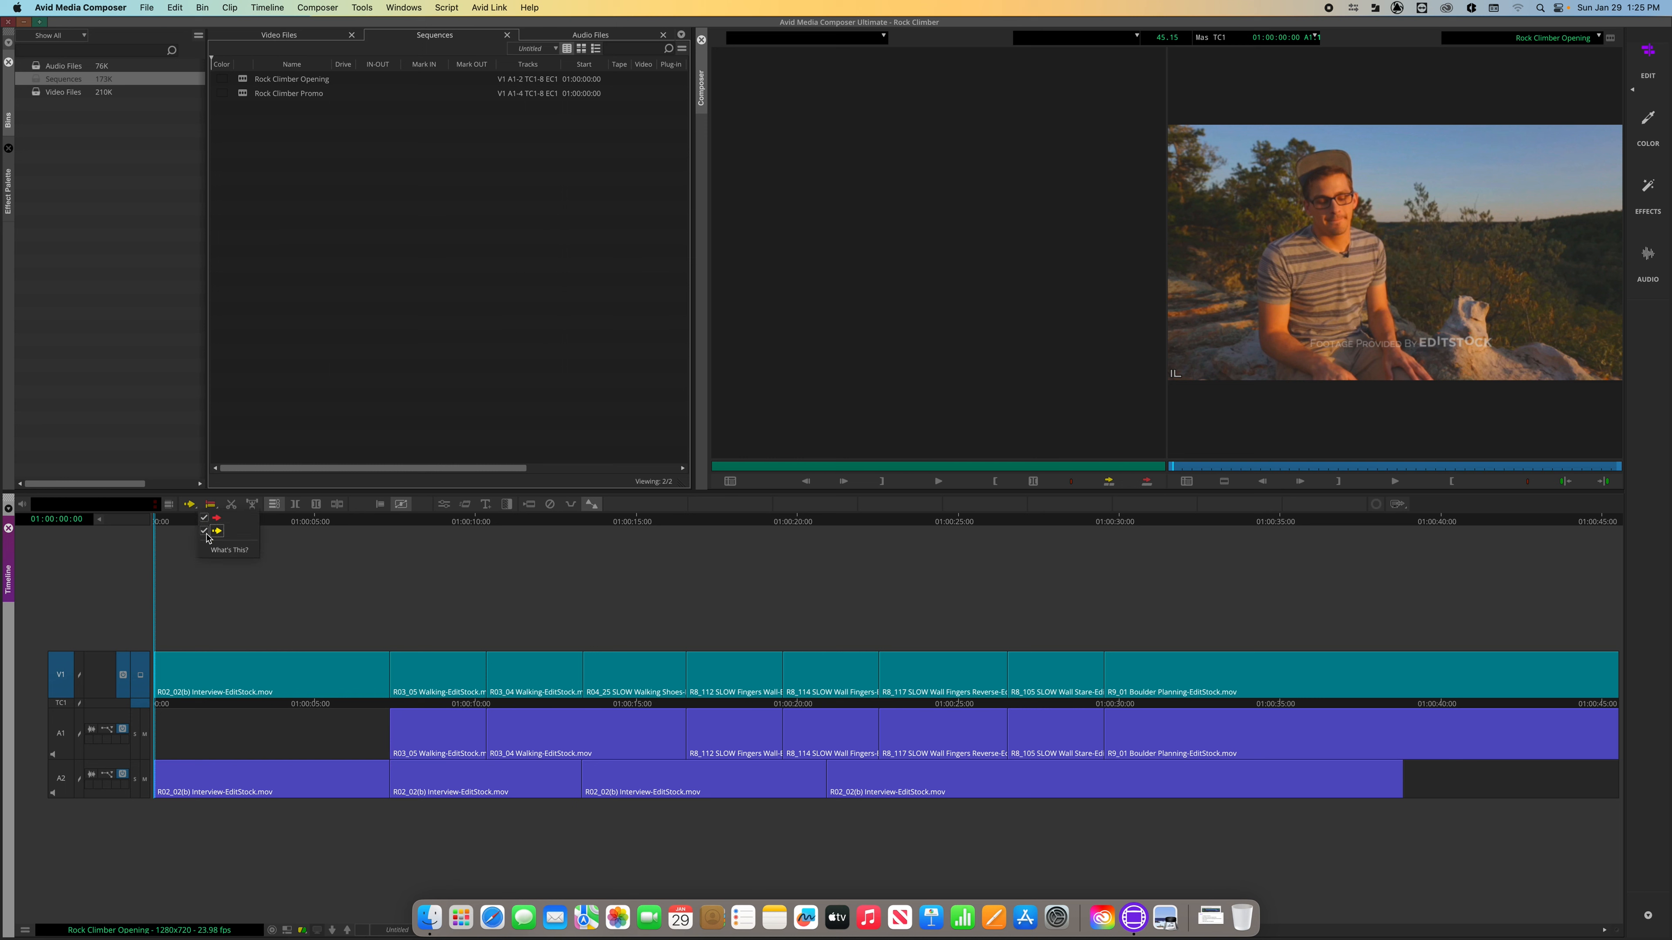
left_click(192, 510)
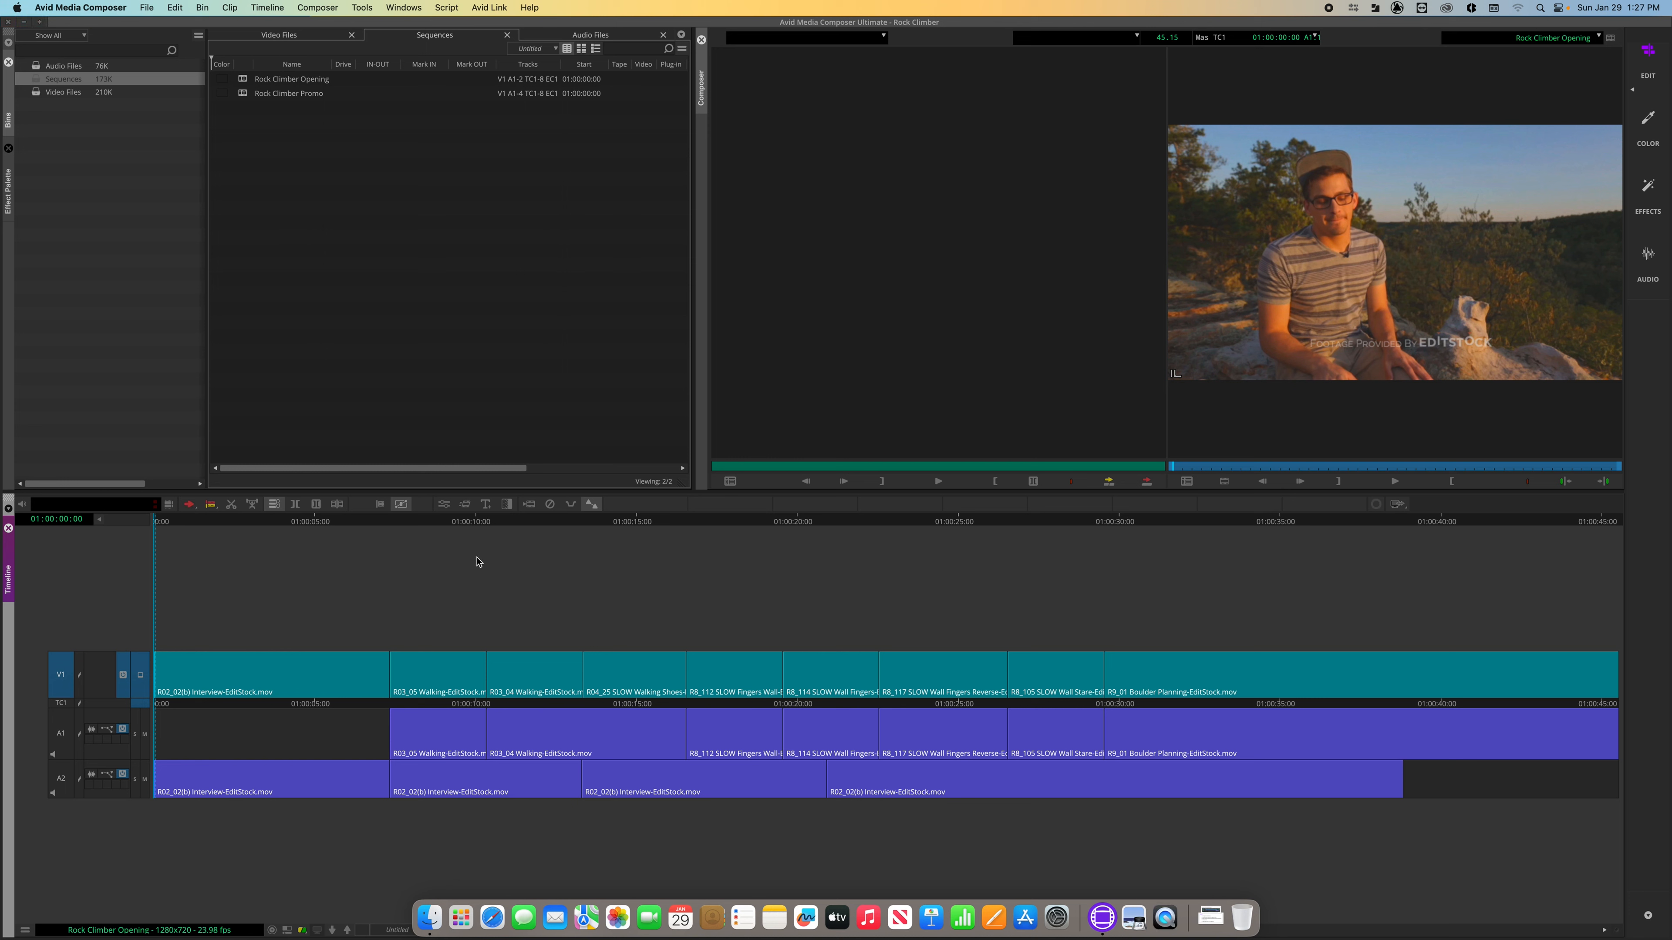
left_click(188, 505)
left_click(194, 511)
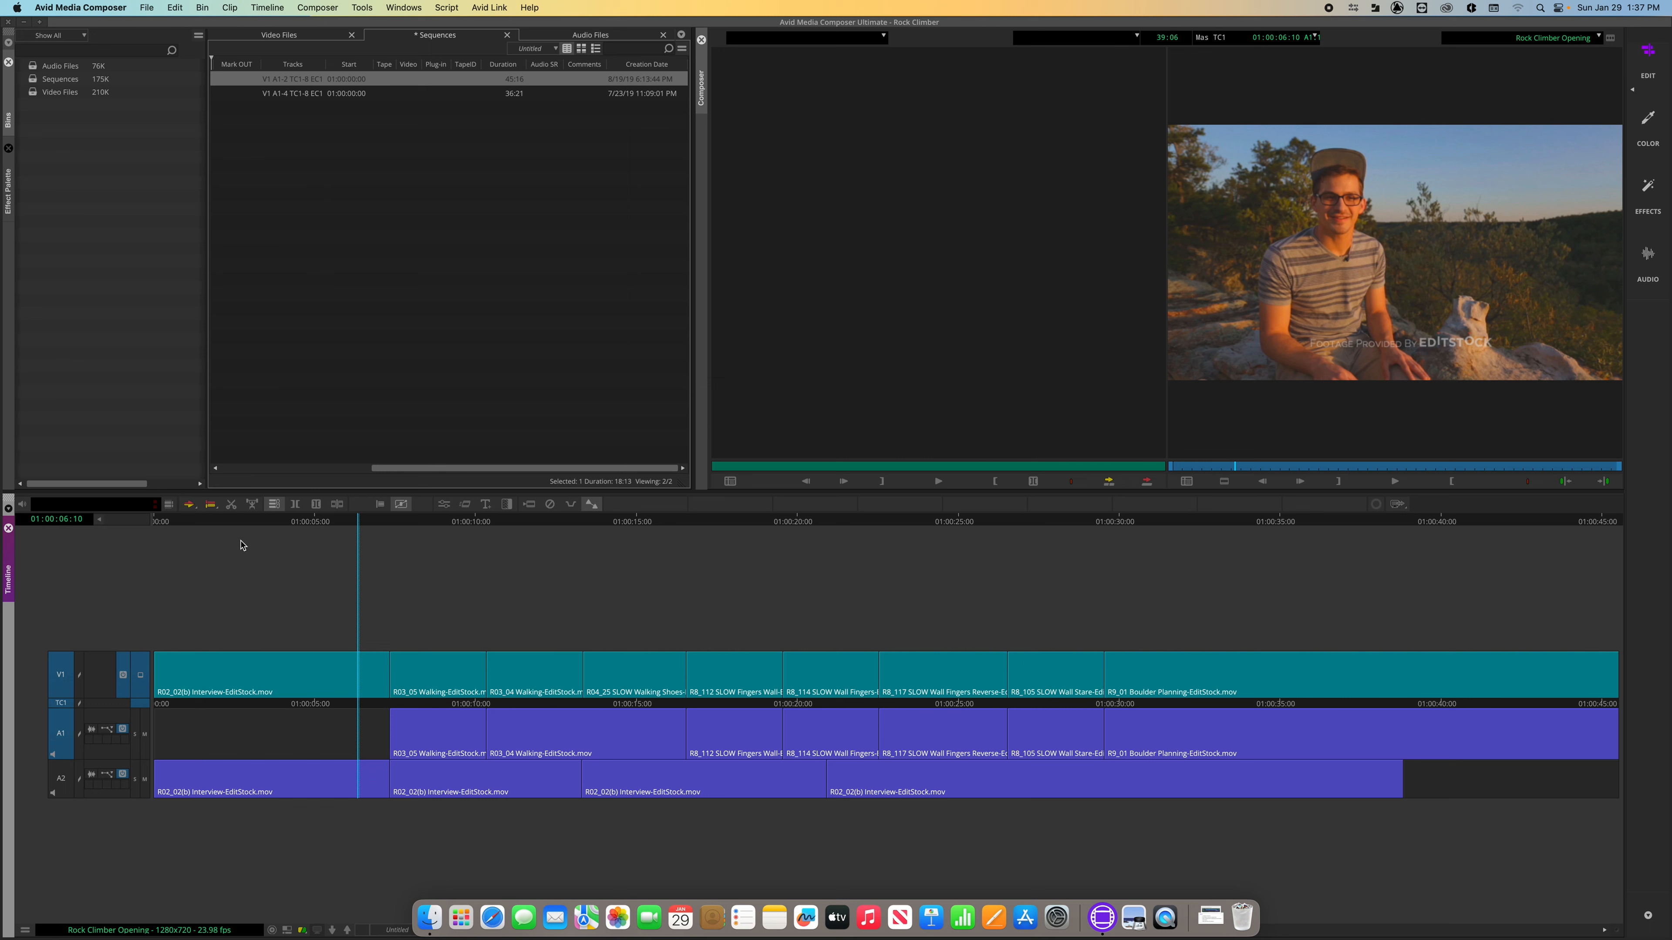
Activate the smart tools and scrub through the timecode ruler and TC1 track, parking the playhead at 01:00:07:04
key("shift+Tab")
left_click_drag(356, 527, 423, 707)
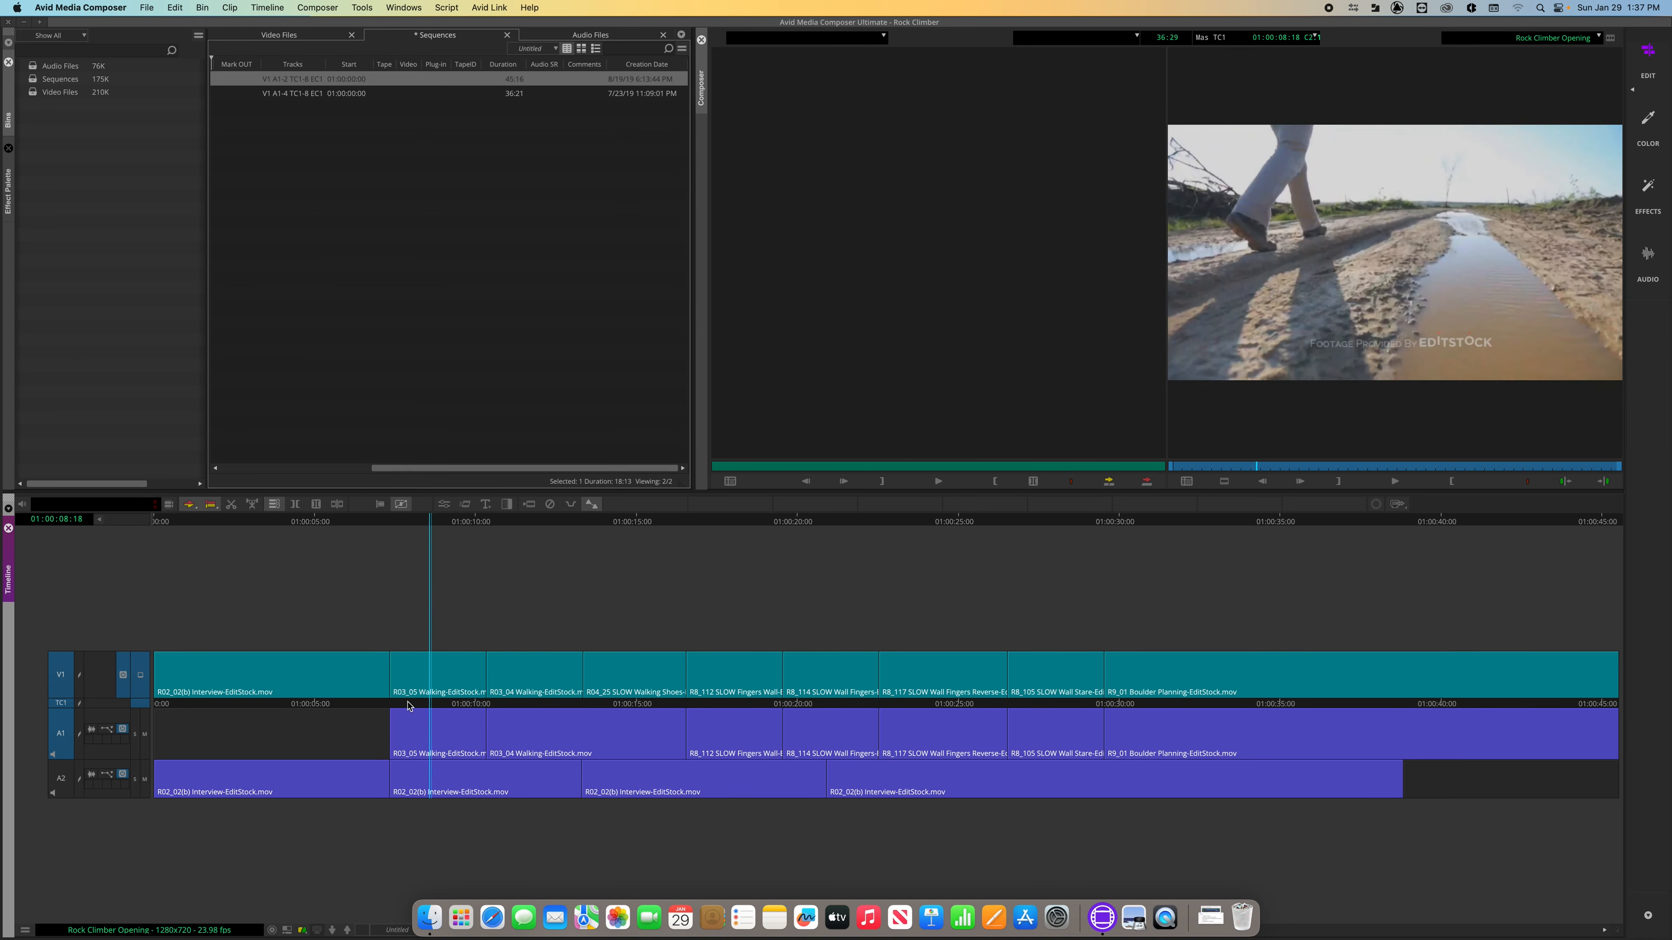
left_click(383, 706)
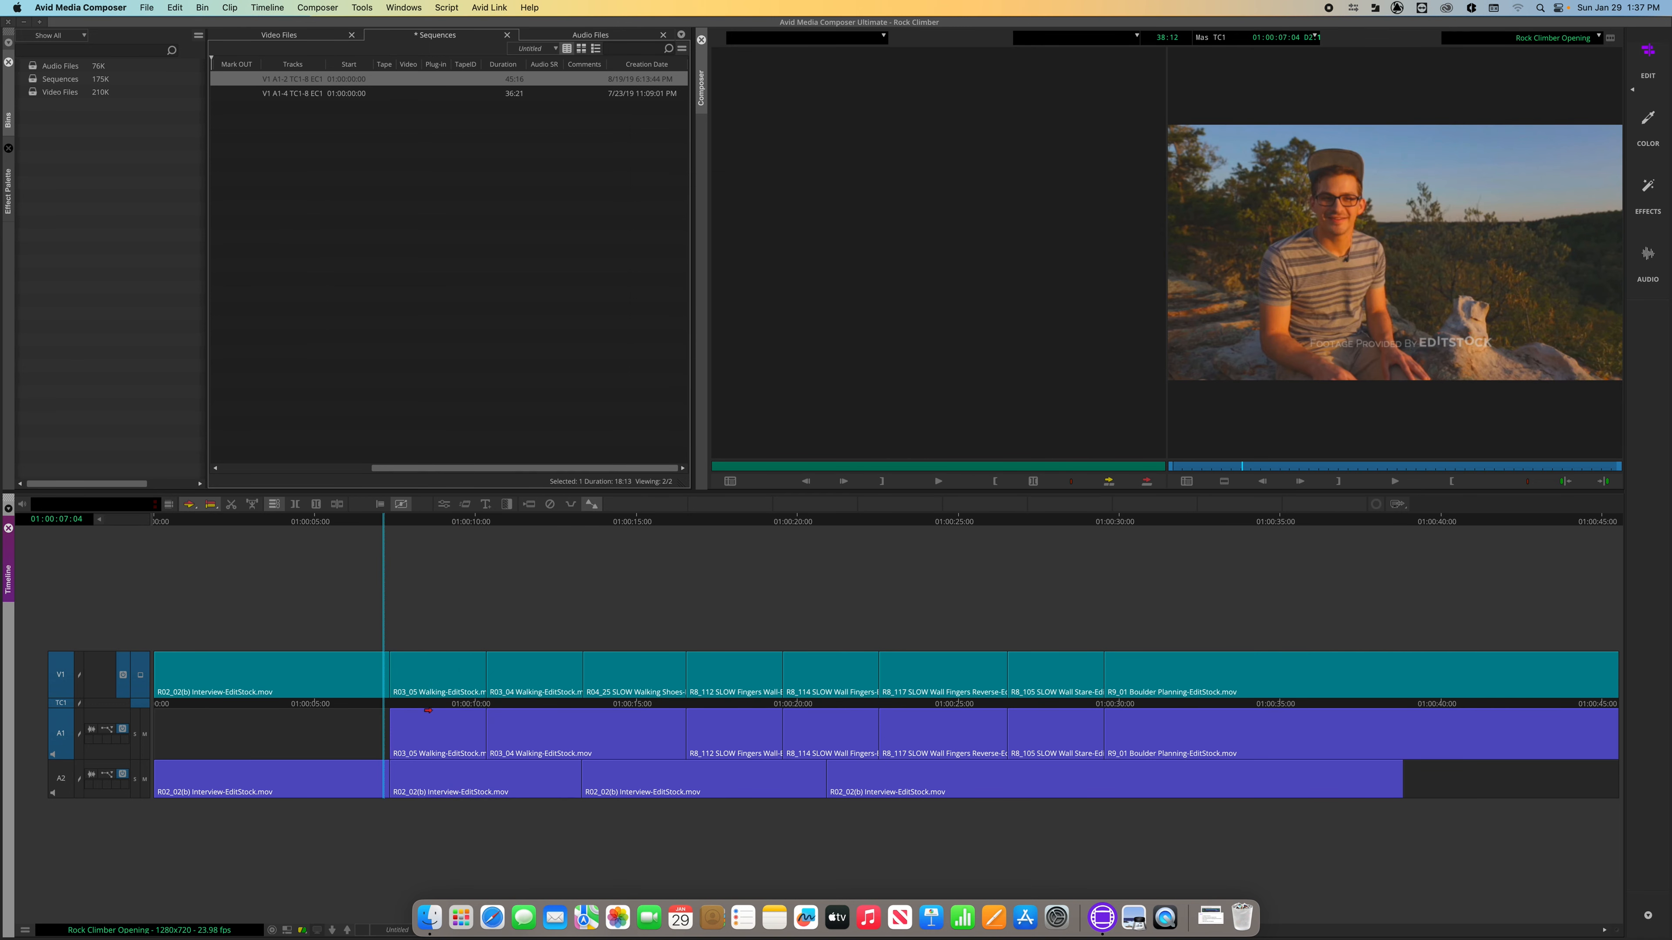
Try moving the R03_04 Walking segment on V1 and A1 earlier over the R03_05 Walking segment, and undo the move
left_click_drag(399, 706, 493, 710)
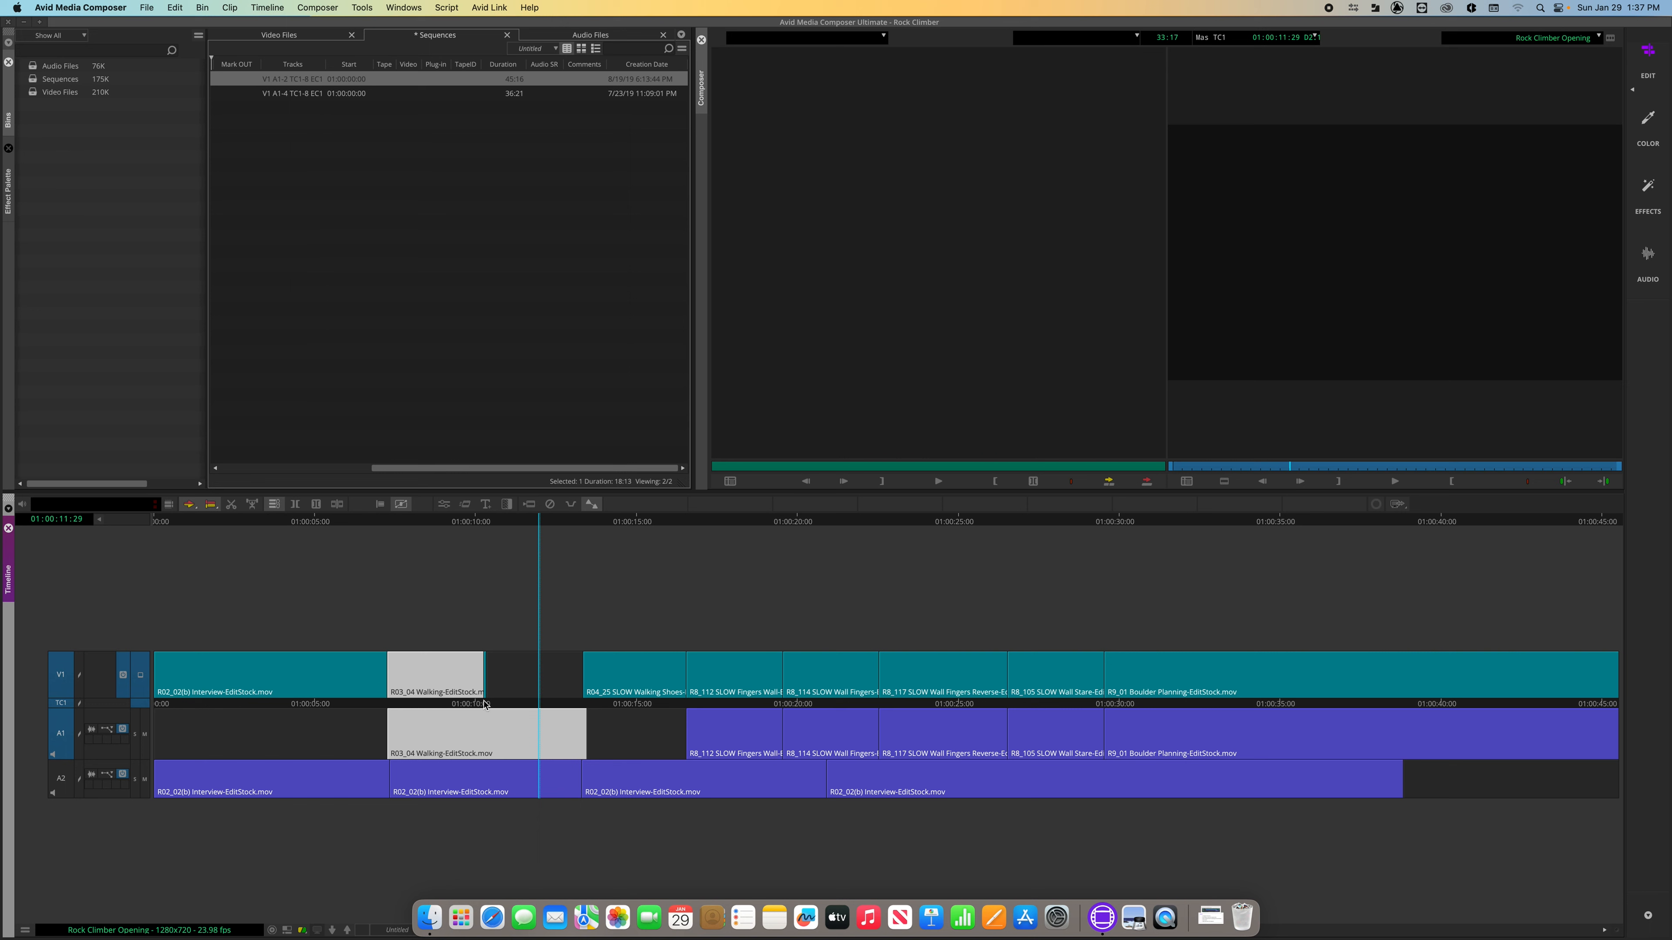
key("super+z")
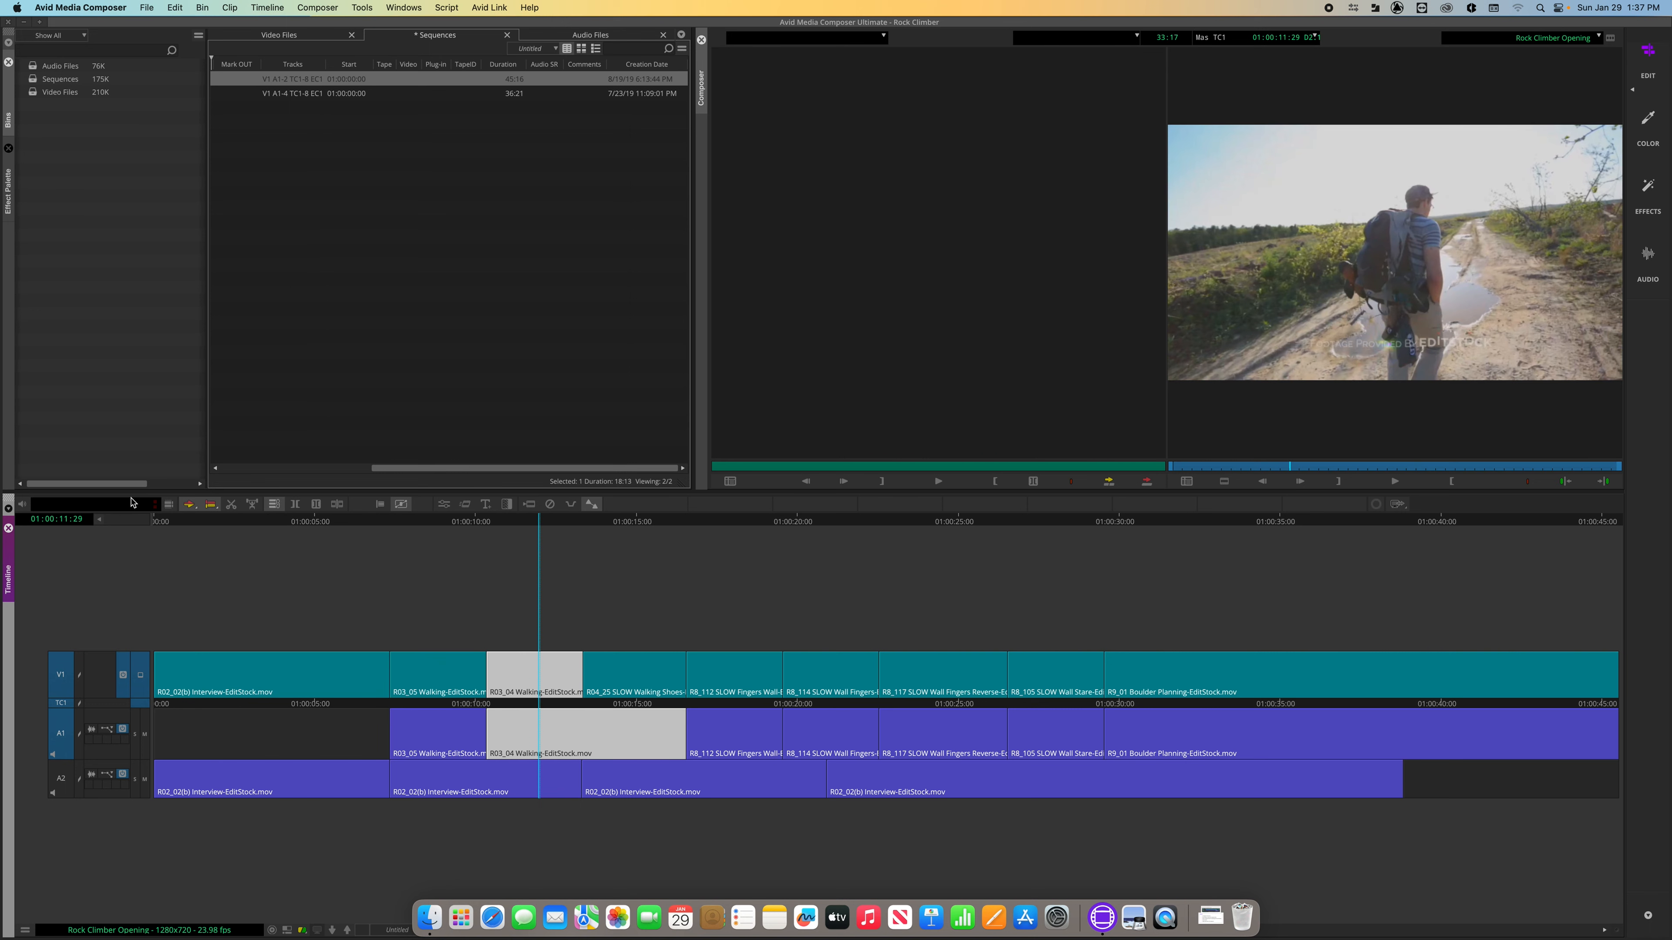
Deactivate the smart tools and scrub through the sequence, parking the playhead at 01:00:14:13
left_click(241, 578)
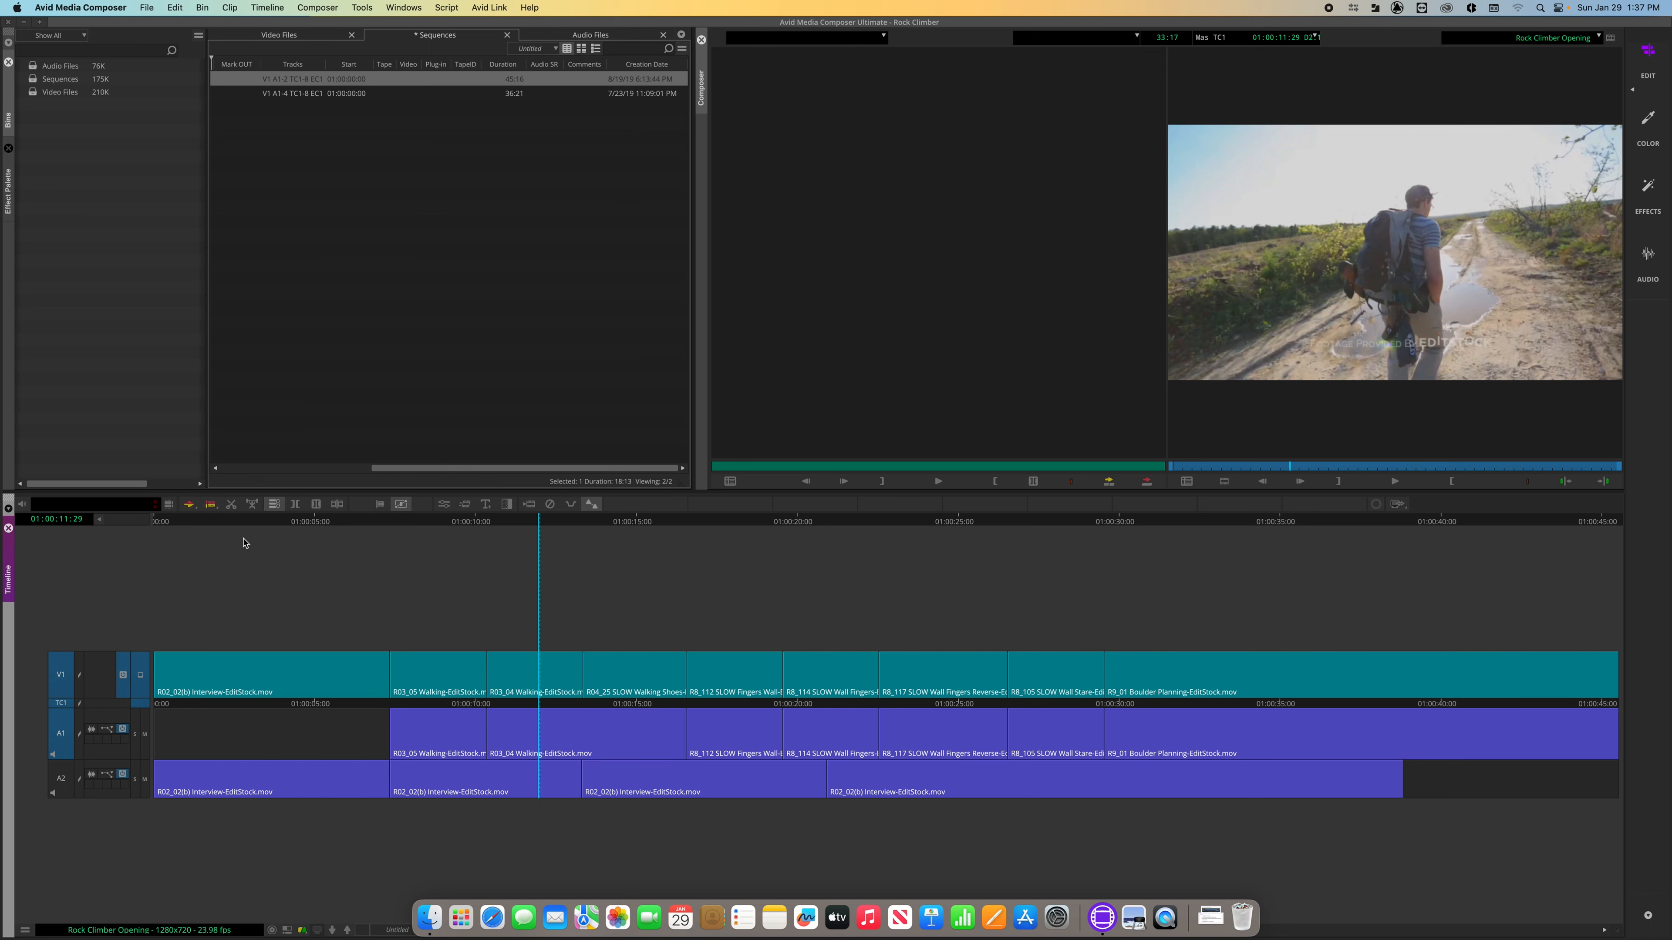
left_click_drag(550, 706, 331, 724)
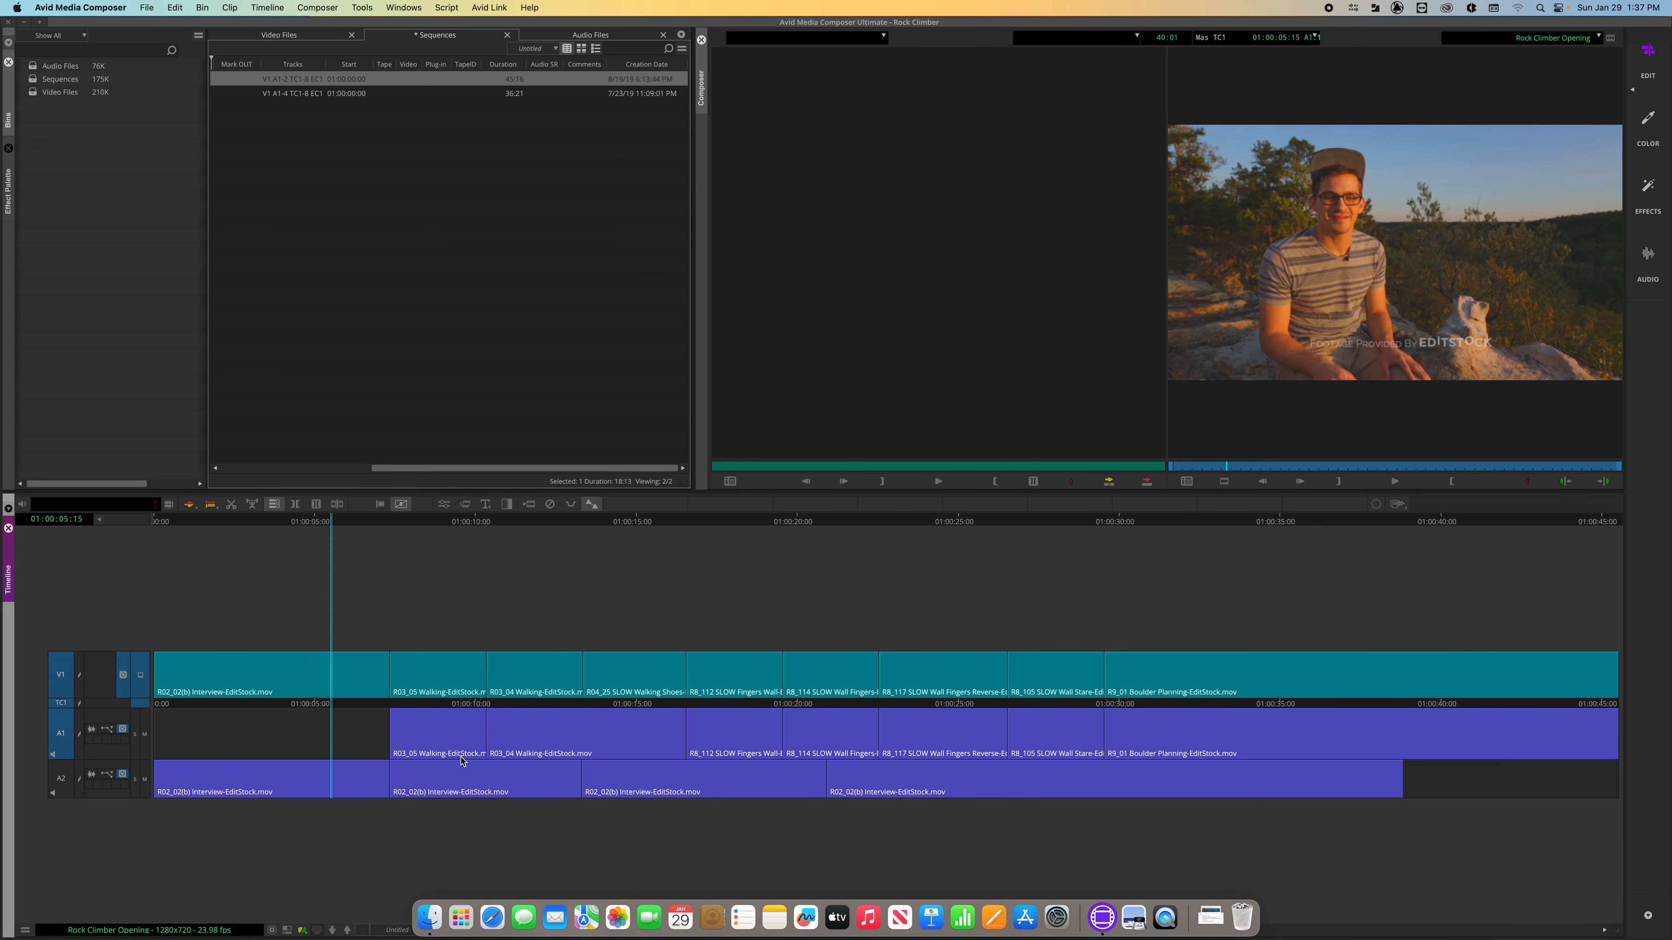
left_click_drag(510, 726, 617, 676)
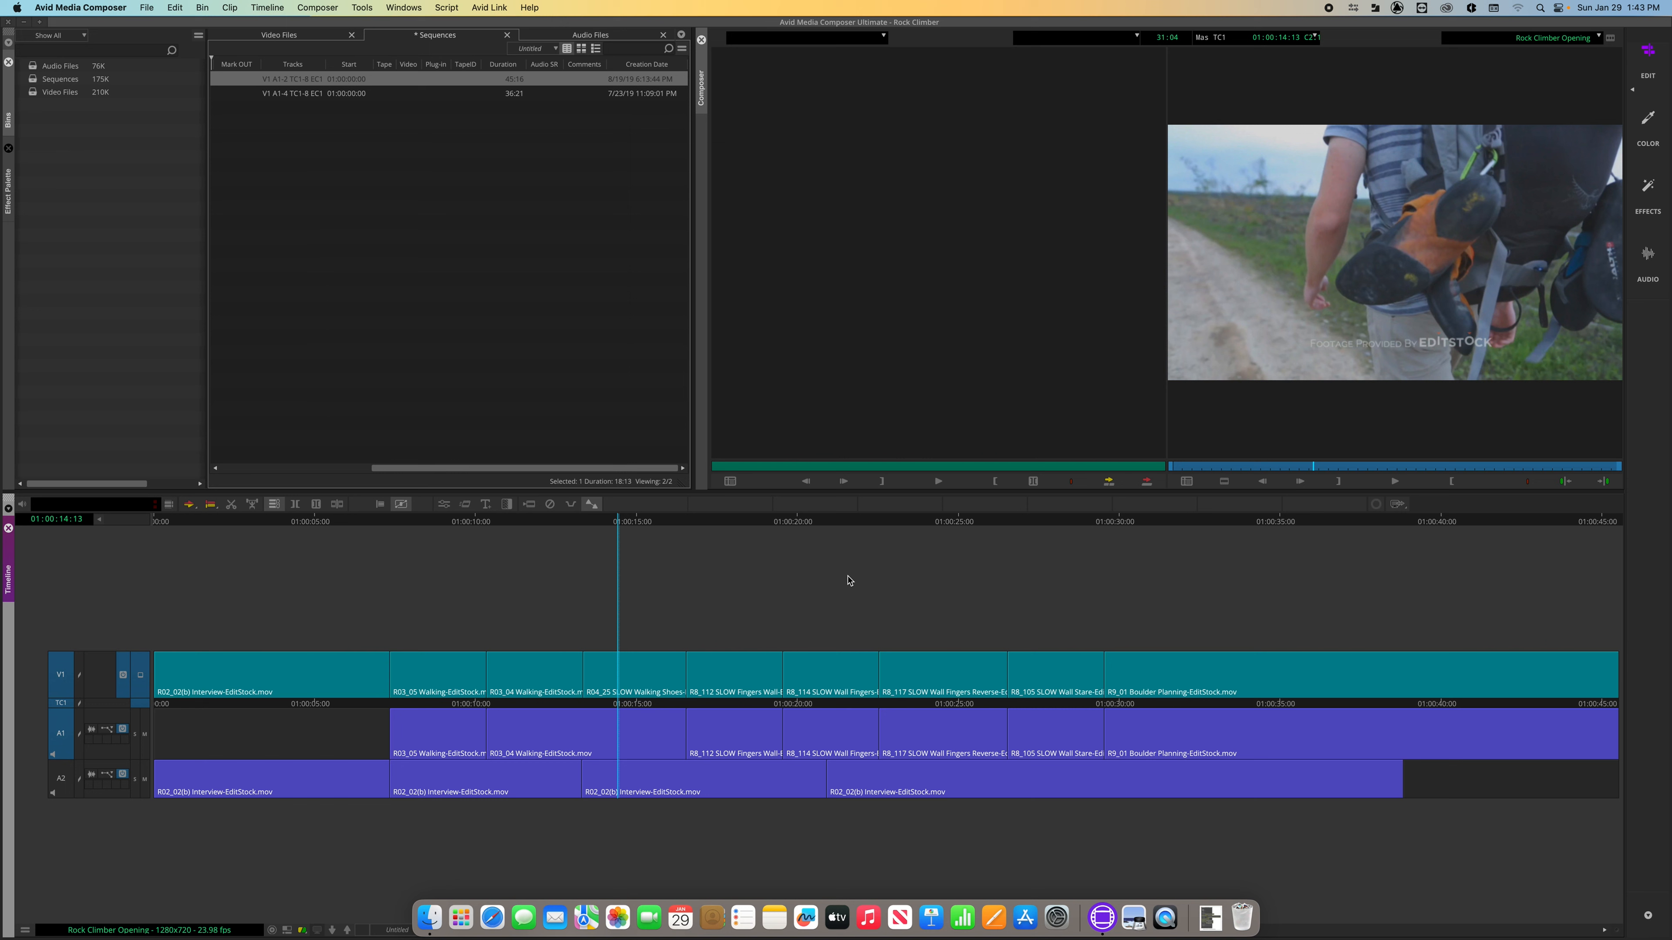
Open the Timeline Settings and show the Edit options
right_click(773, 585)
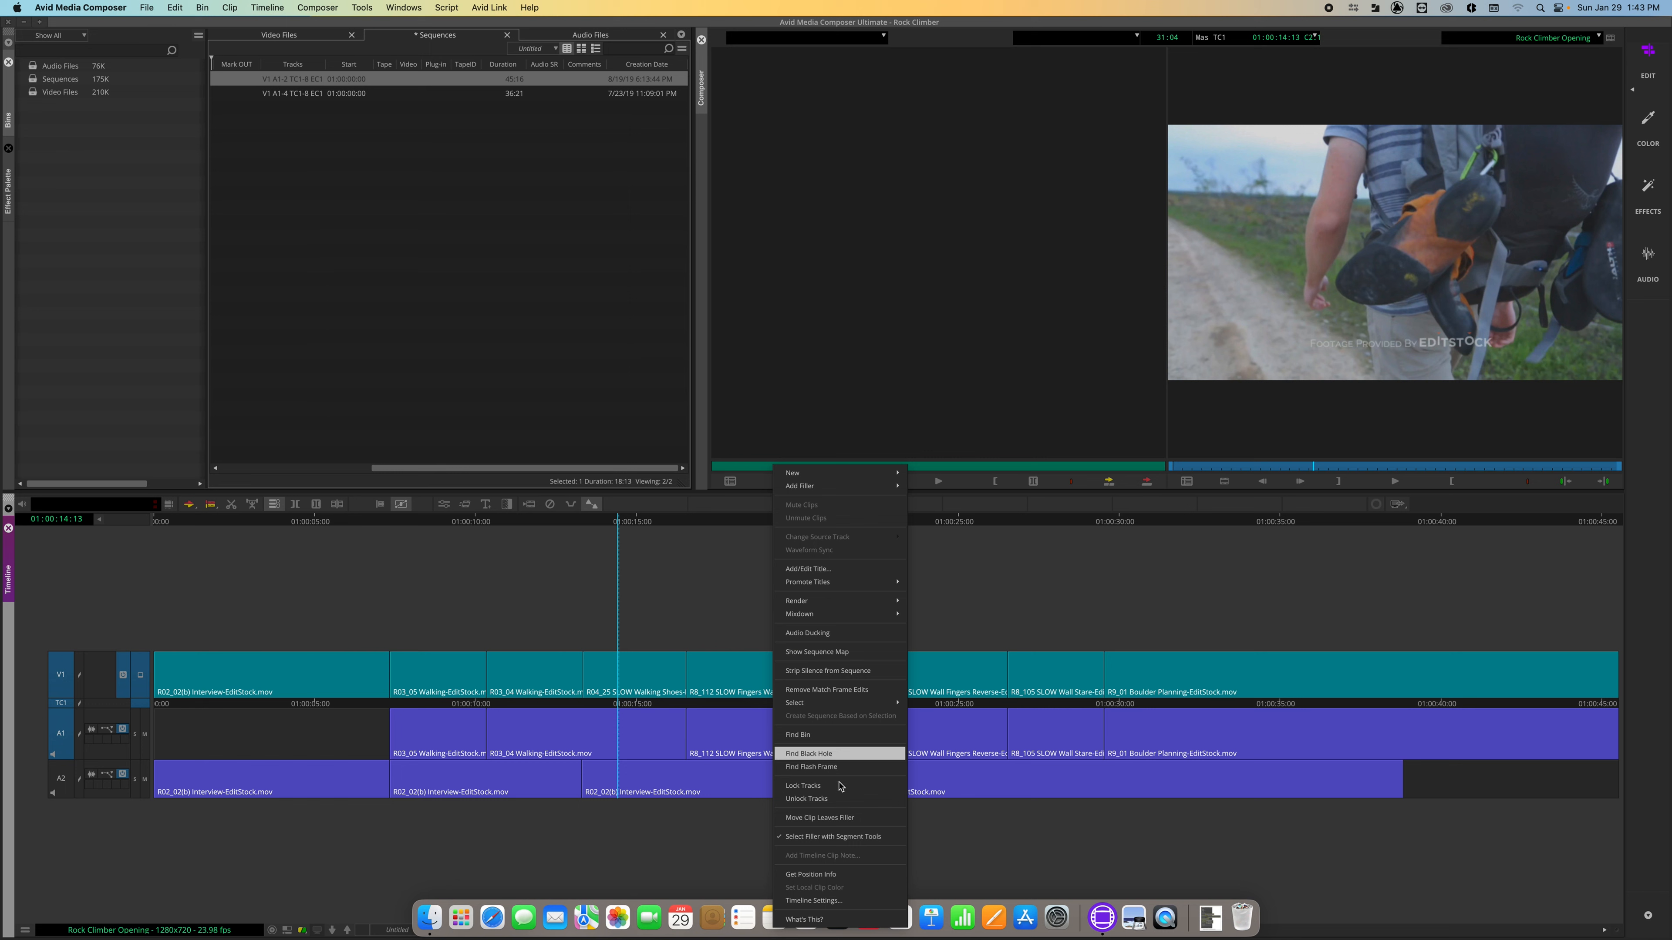
left_click(810, 901)
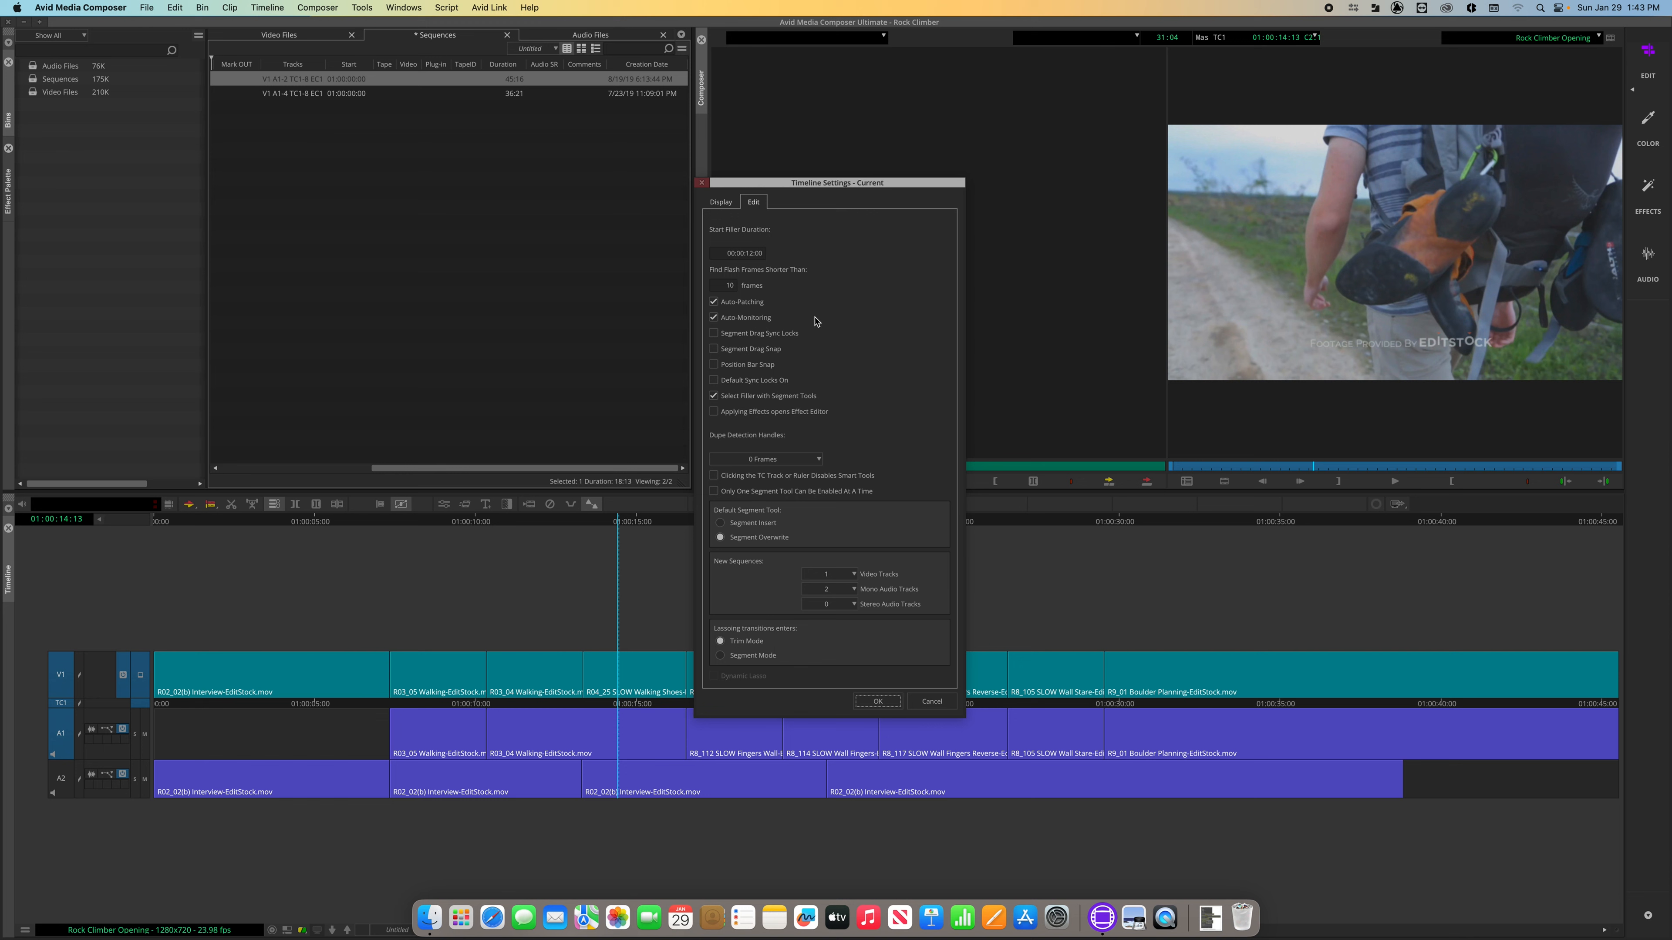
left_click(736, 203)
left_click(755, 203)
Open the reference screenshot of the segment tool options and place it beside the Timeline Settings dialog for comparison
left_click(1213, 924)
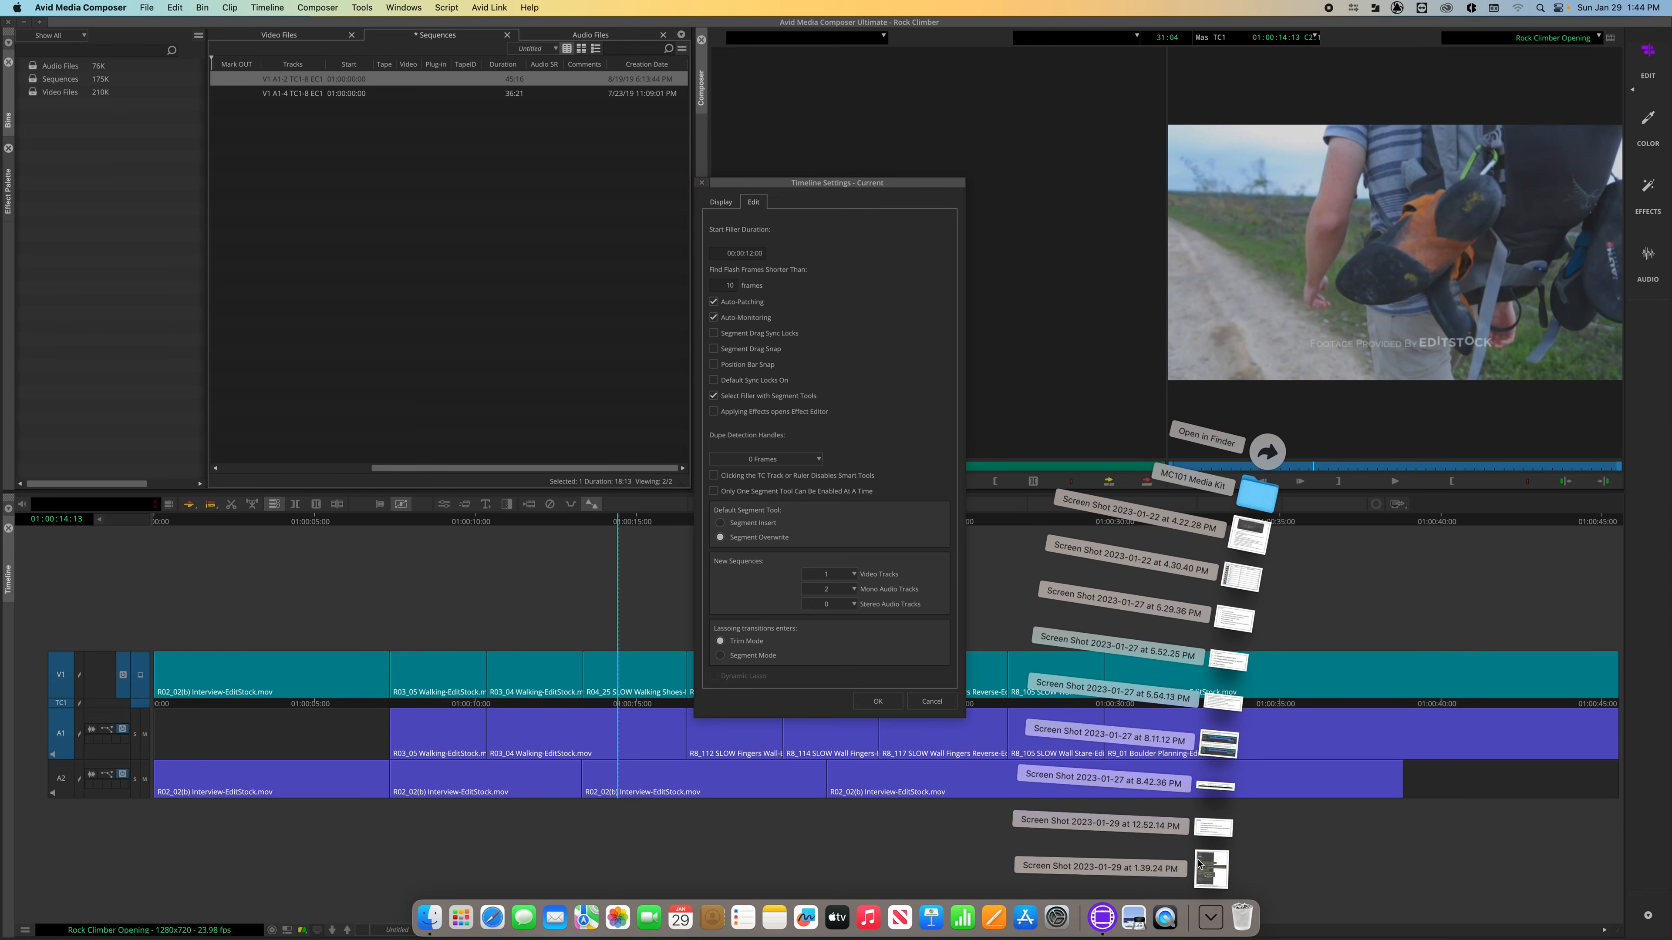
left_click(1197, 879)
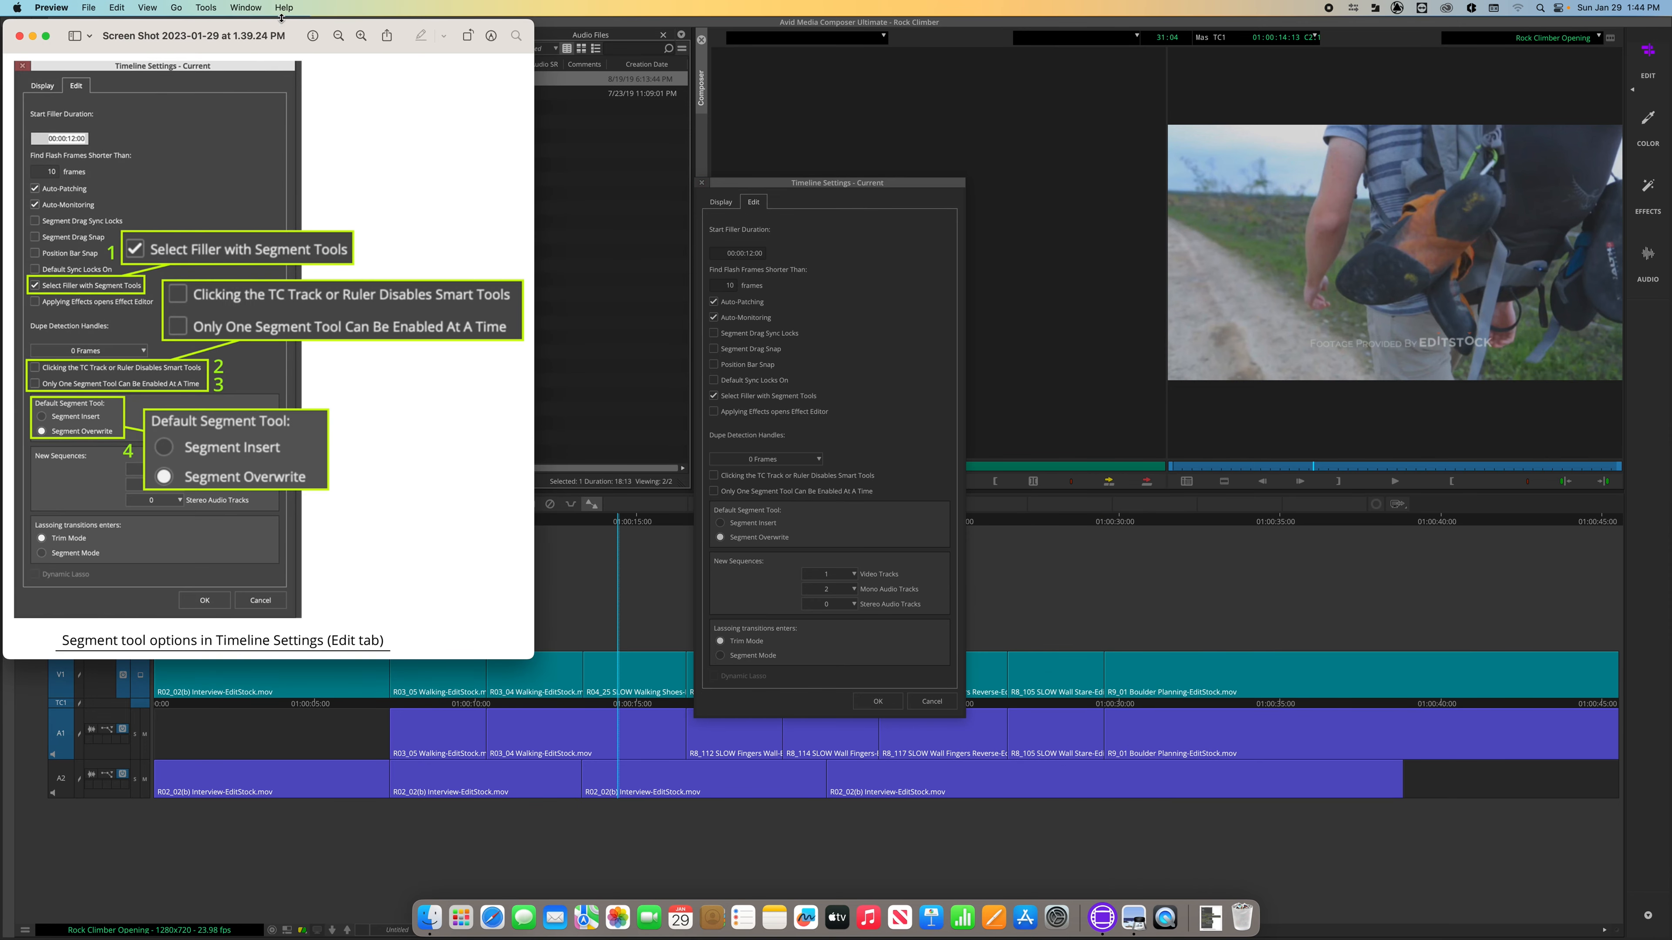
left_click_drag(295, 31, 1255, 60)
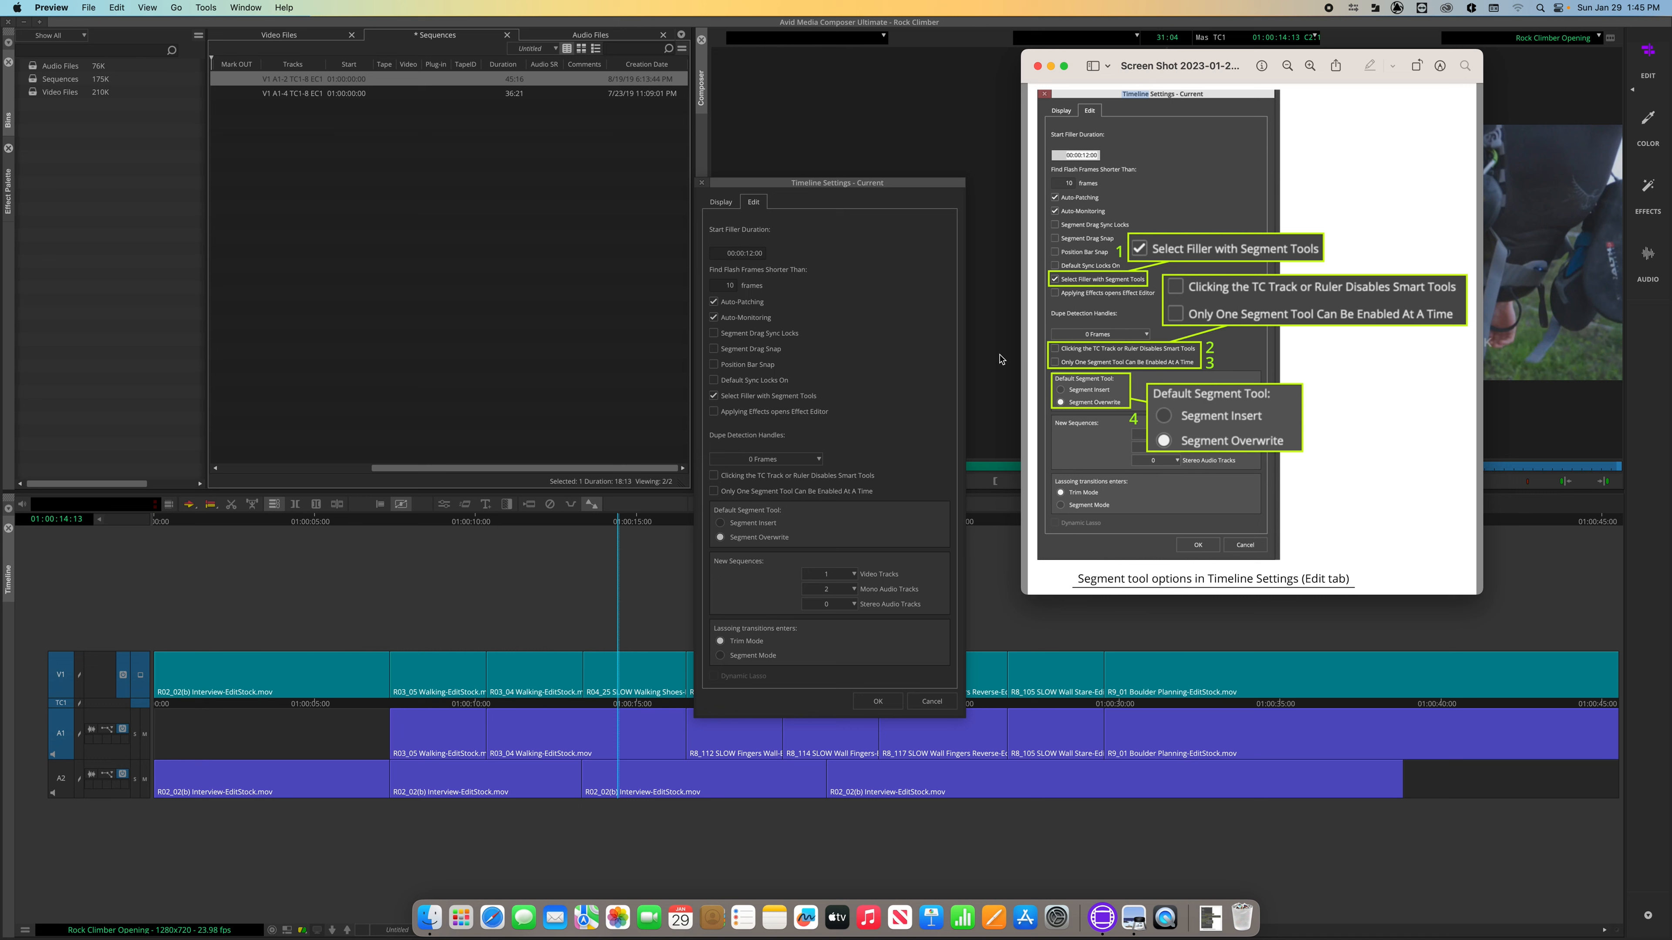
left_click(229, 708)
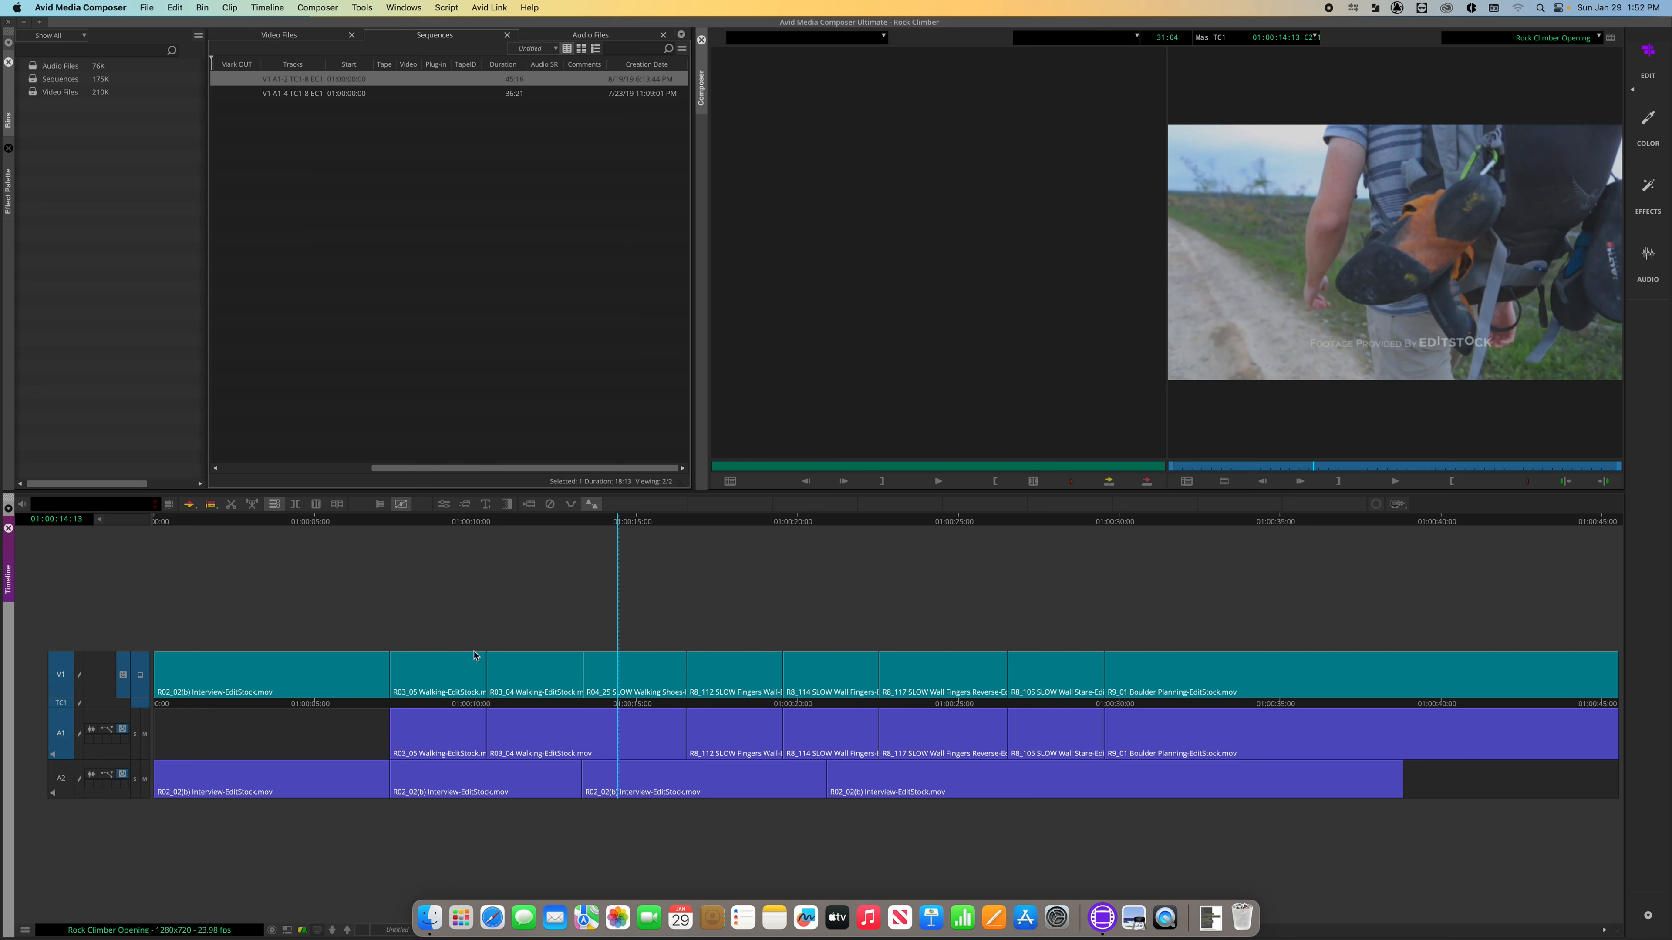
Try overwriting part of the interview by moving the R03_05 Walking segment on V1 and A1 about 3 seconds earlier, and undo it
left_click(195, 504)
left_click_drag(403, 662, 350, 692)
left_click_drag(262, 688, 307, 695)
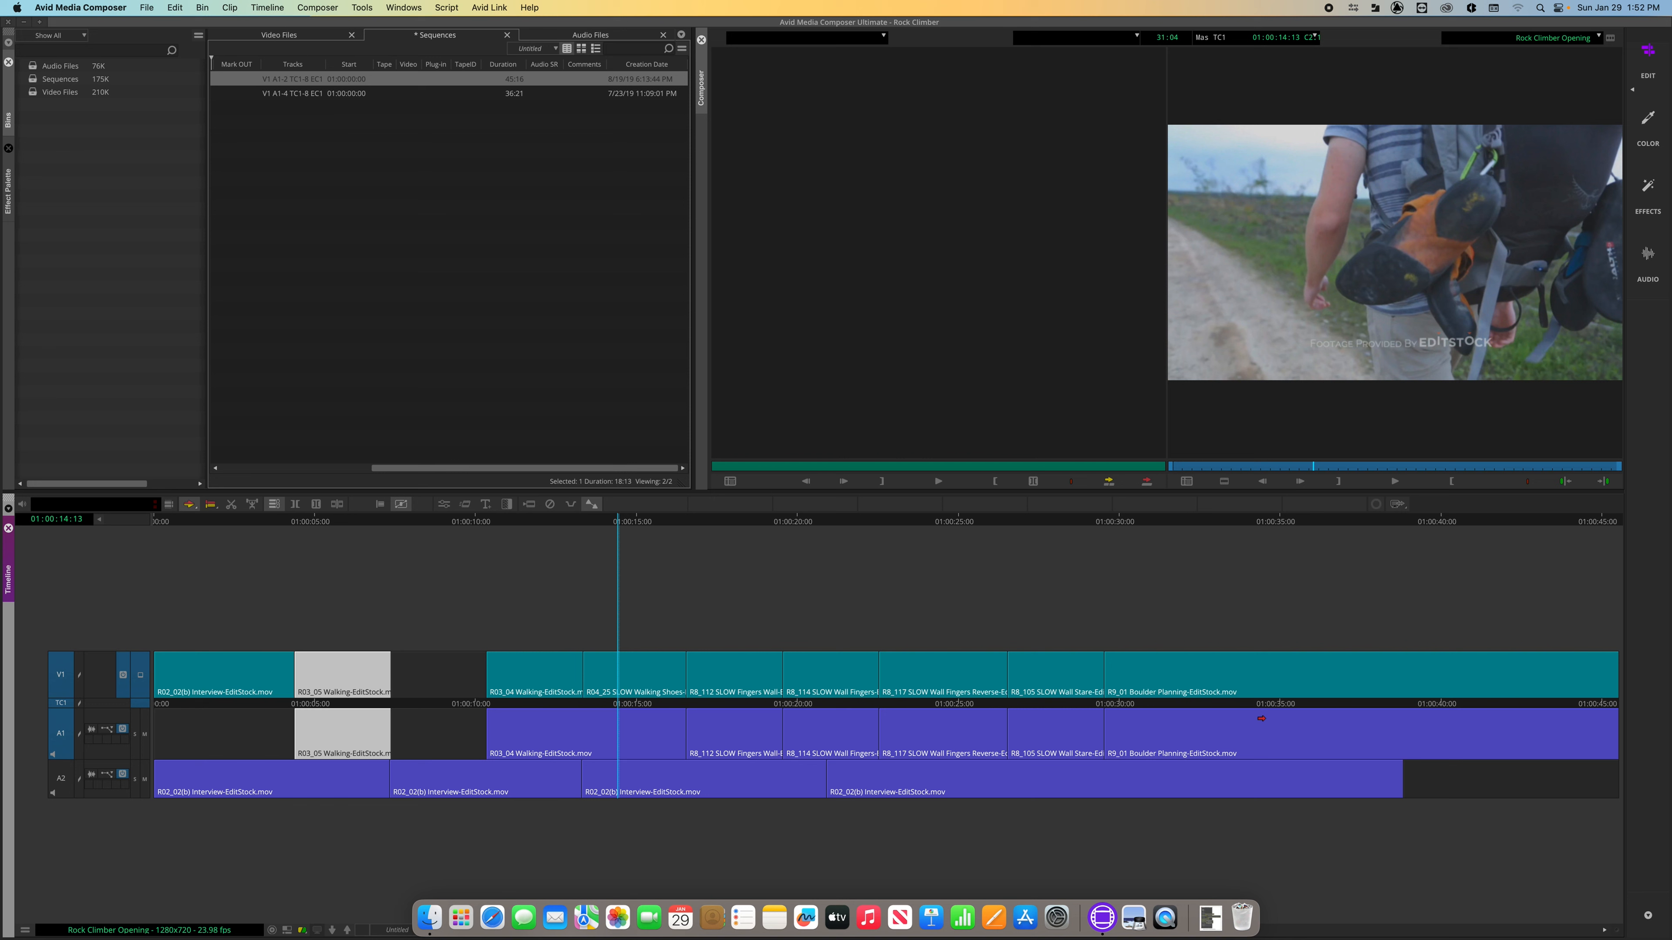
key("super+z")
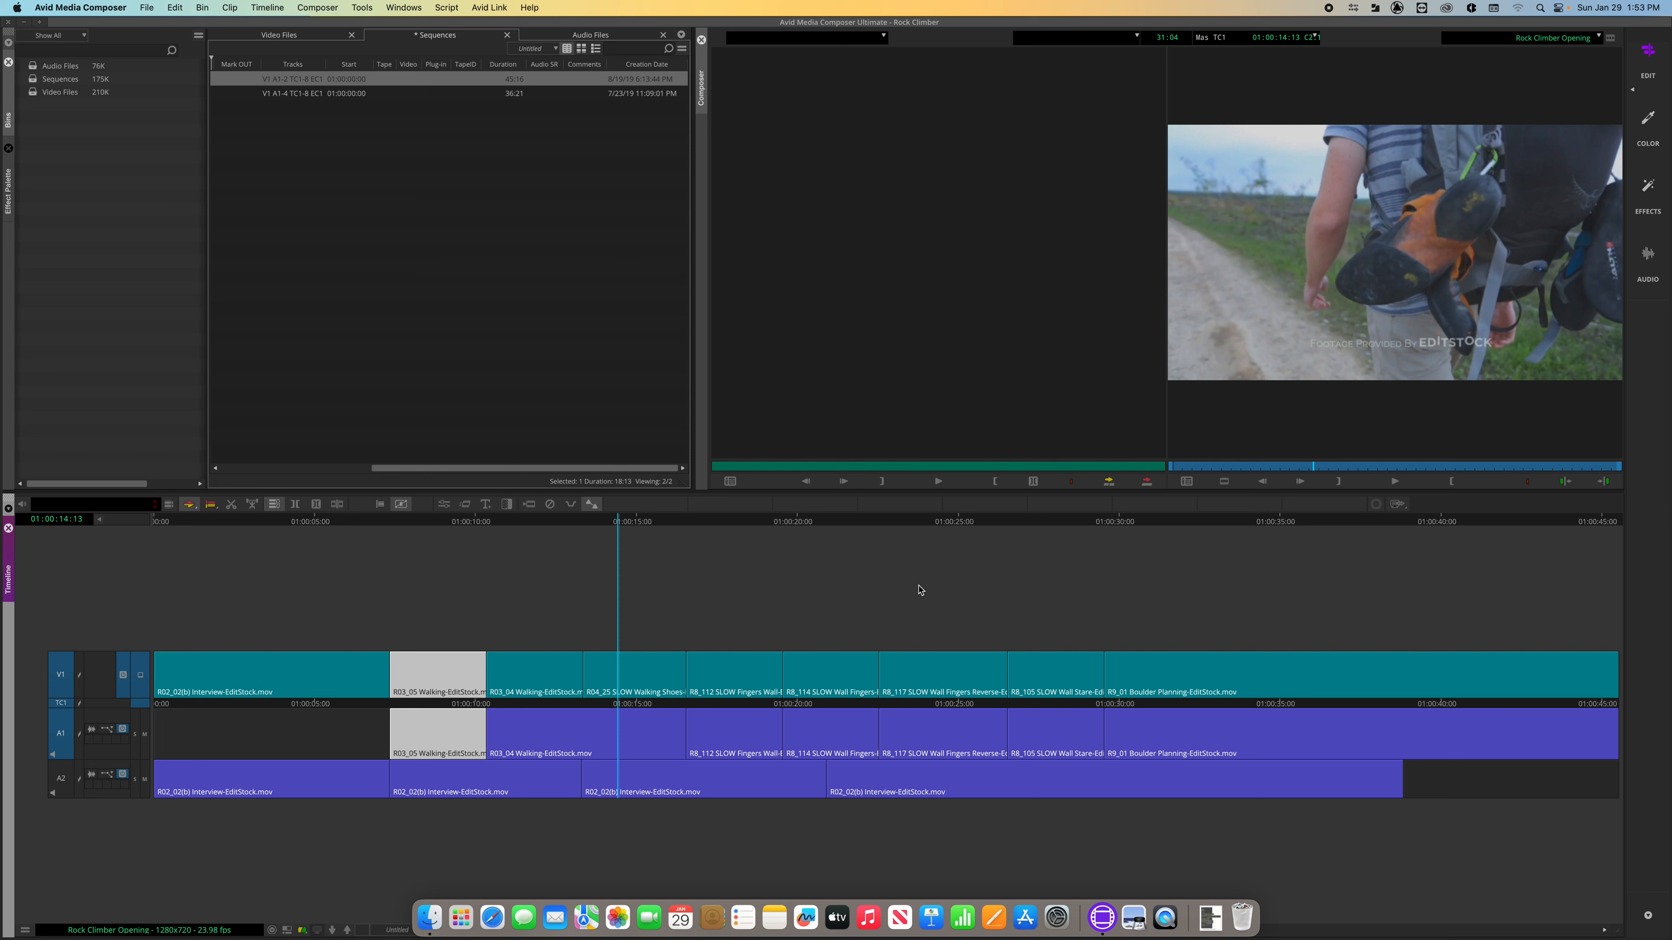
Exclude A1 from the selection, try inserting only the R03_05 Walking video segment inside the interview clip, and undo the move
left_click(61, 734)
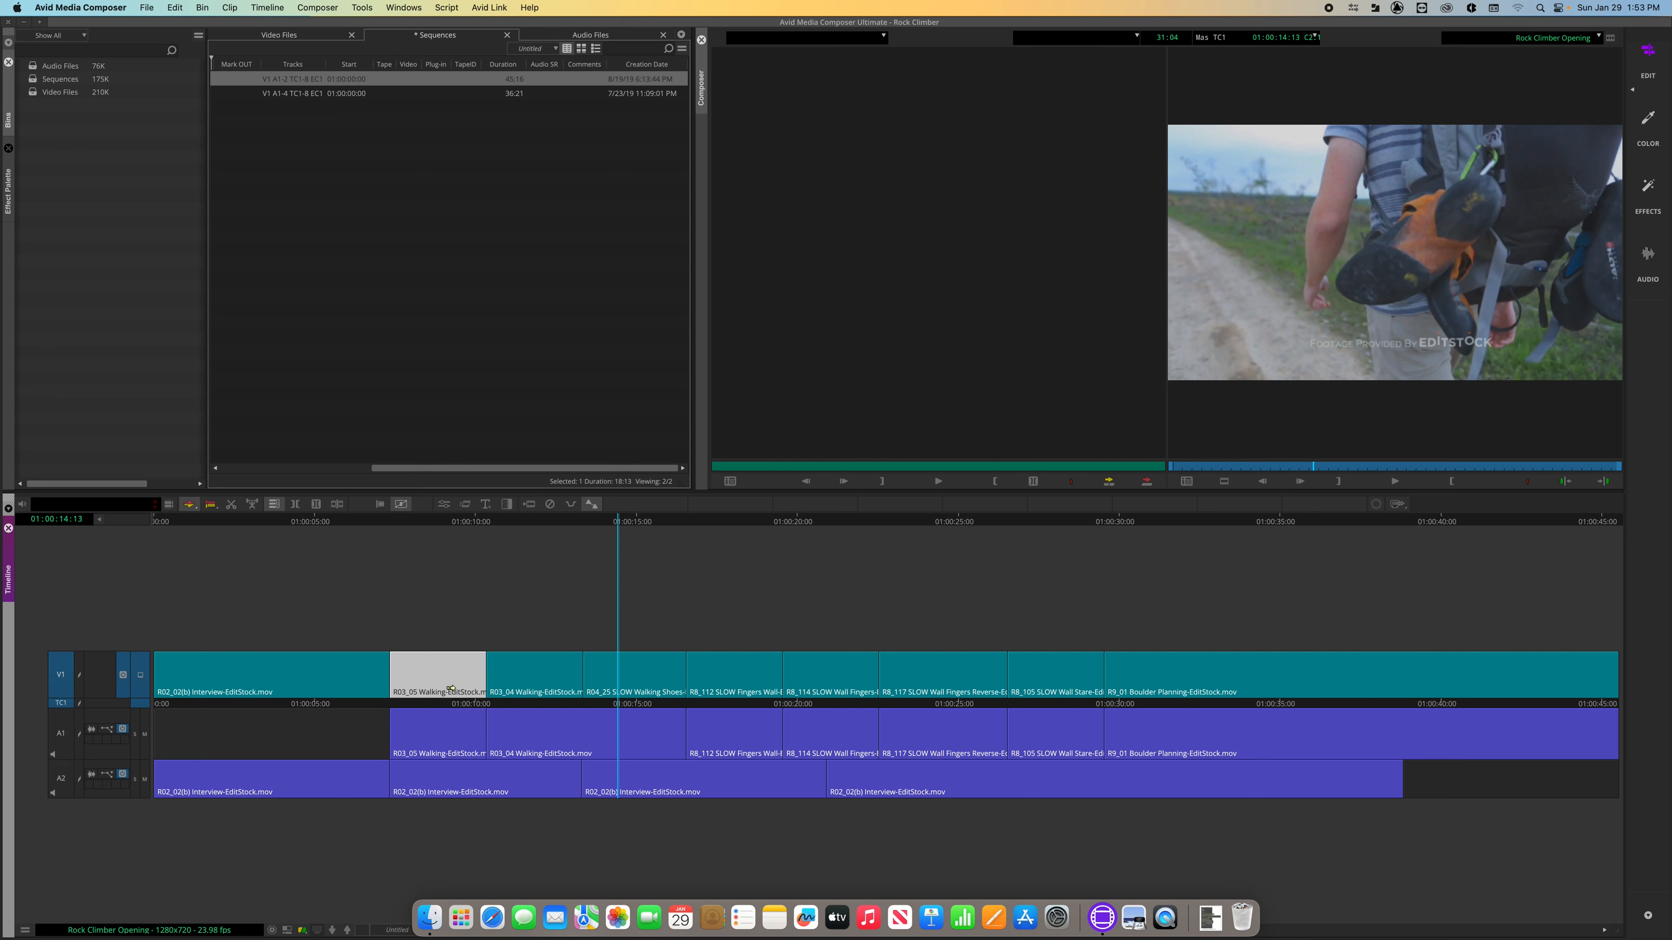
left_click_drag(449, 686, 315, 684)
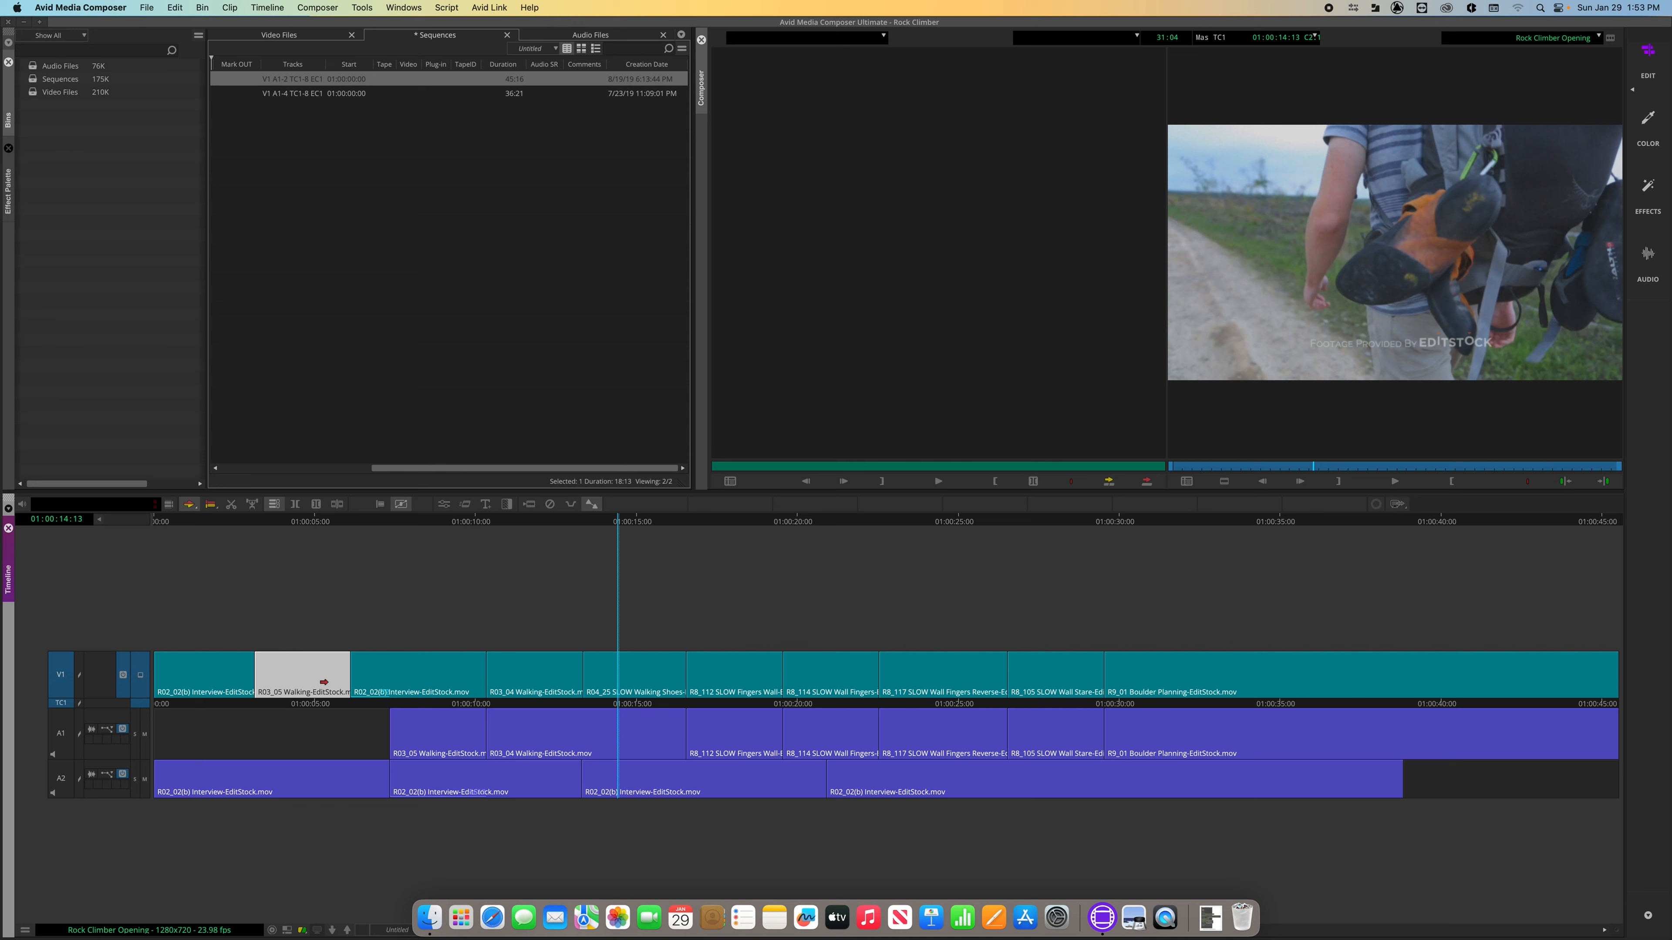
key("super+z")
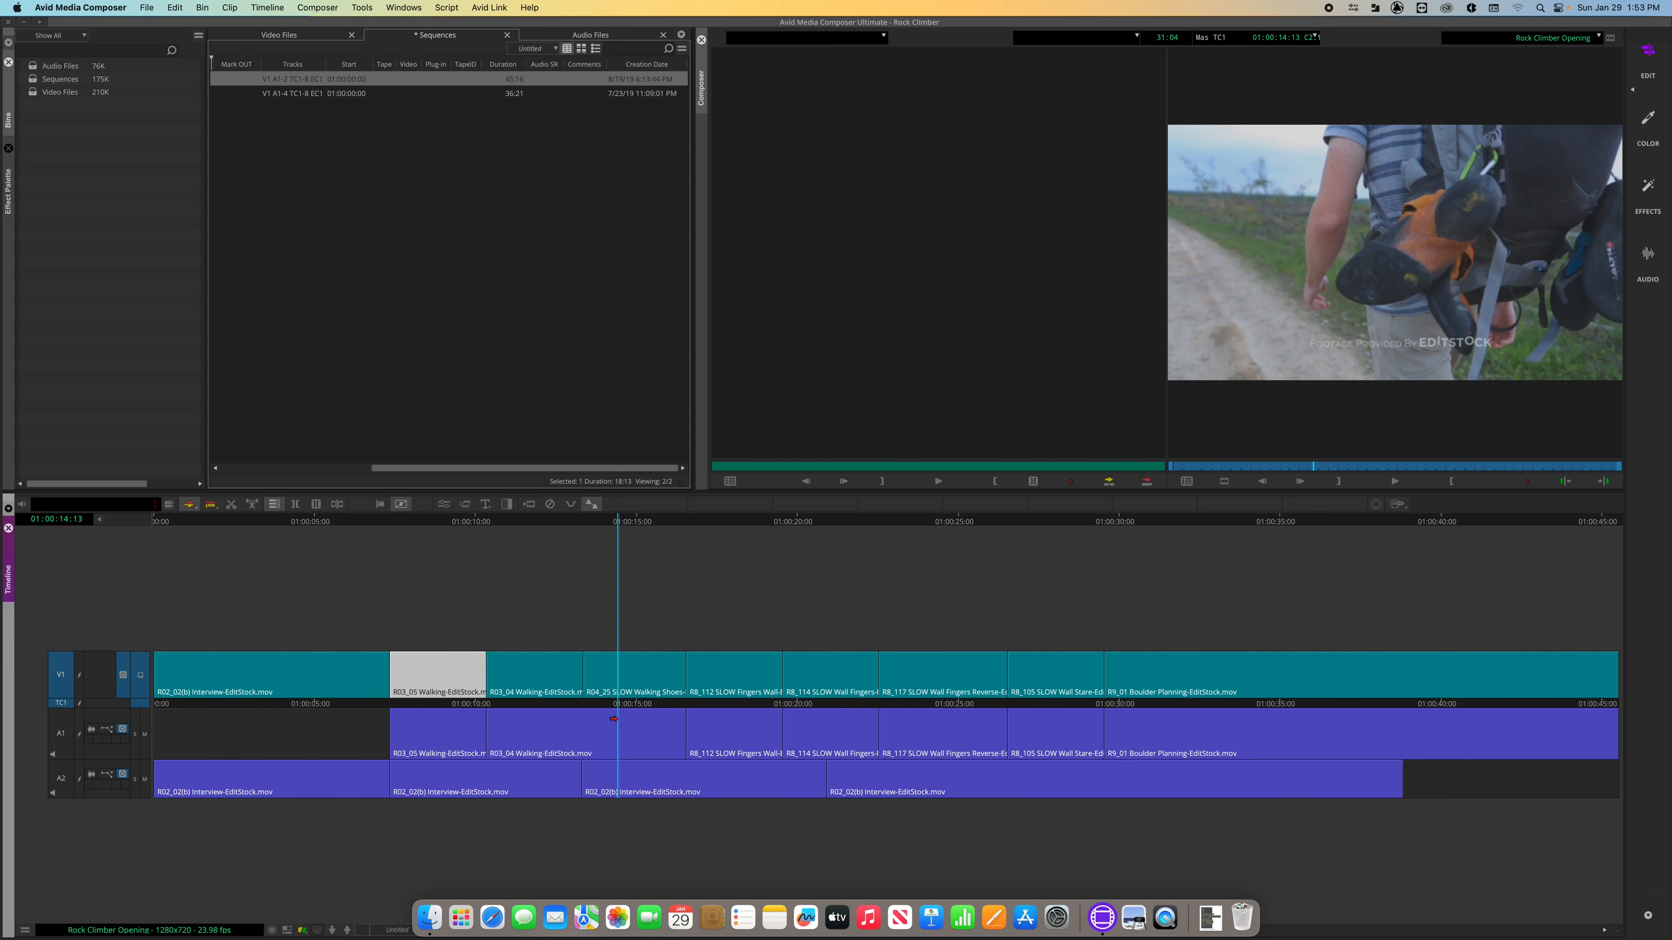
Try inserting the R8_117 segment earlier on V1 and A1, move its video alone further forward, and undo both moves
left_click_drag(917, 688, 771, 687)
left_click(62, 739)
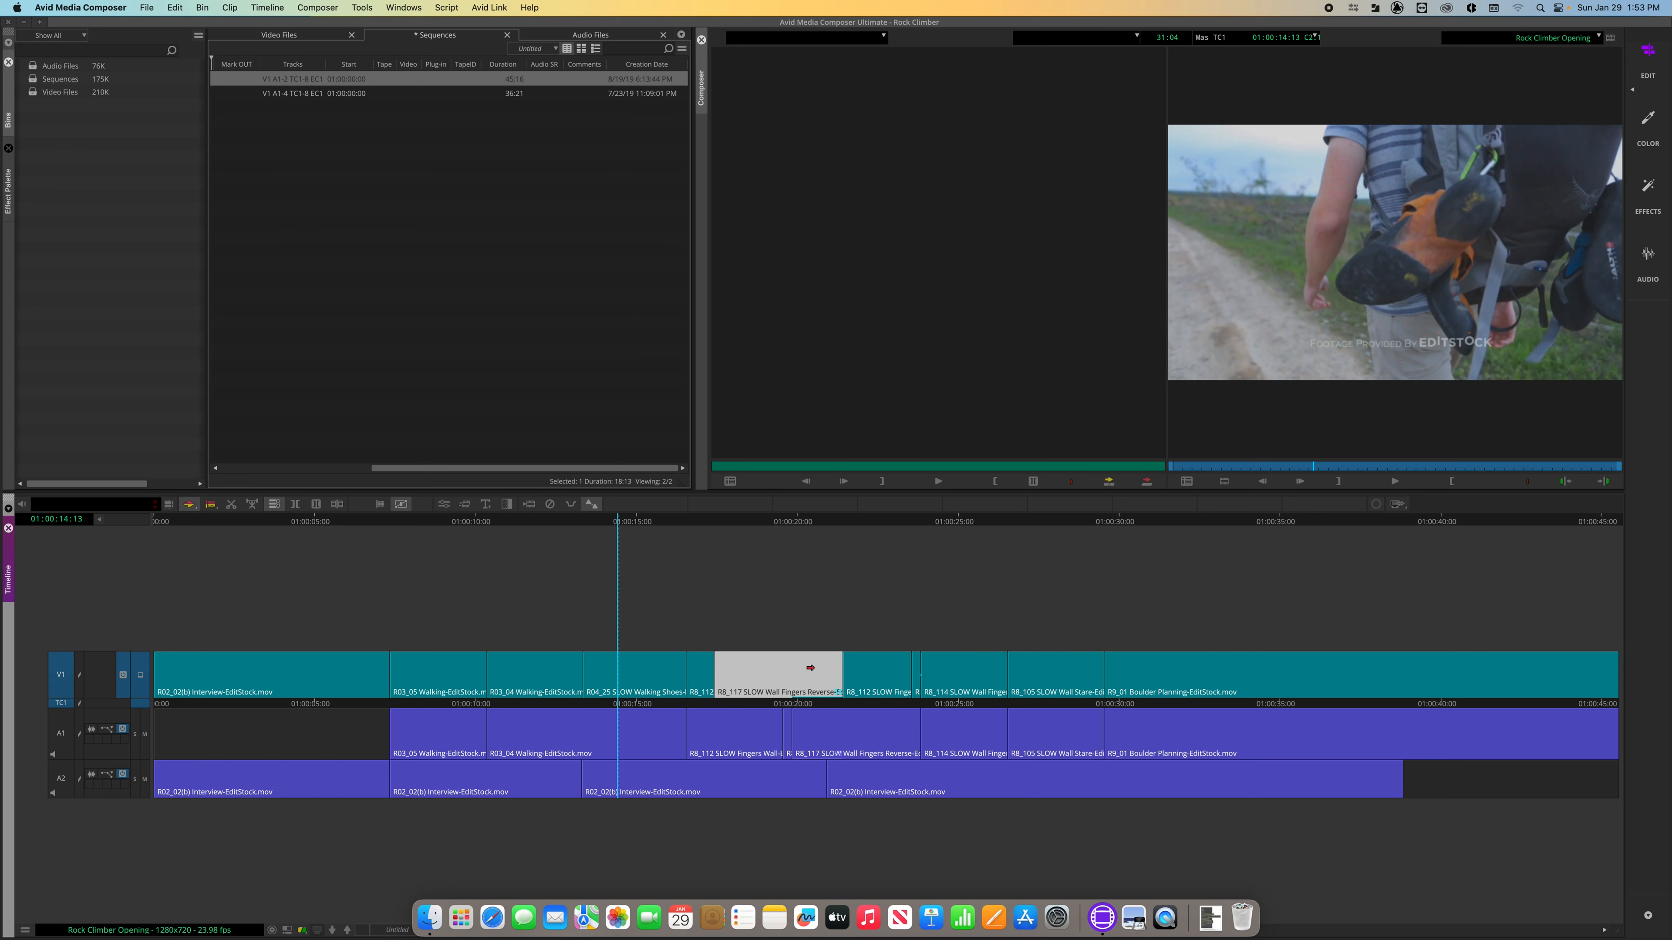
key("super+z")
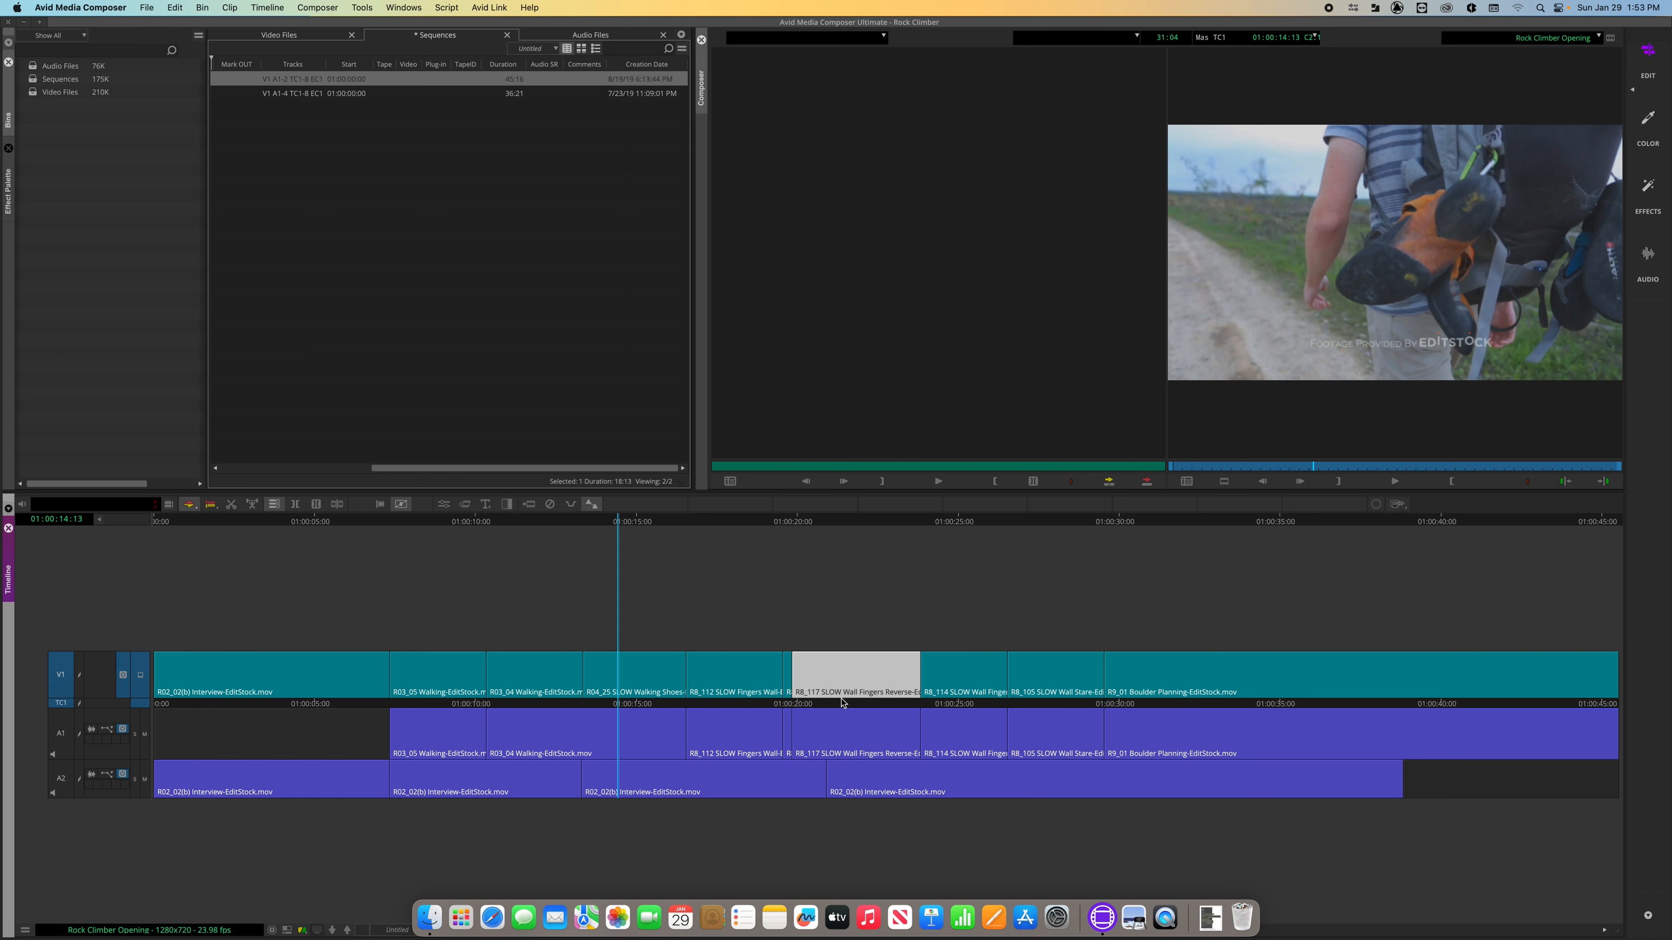
key("super+z")
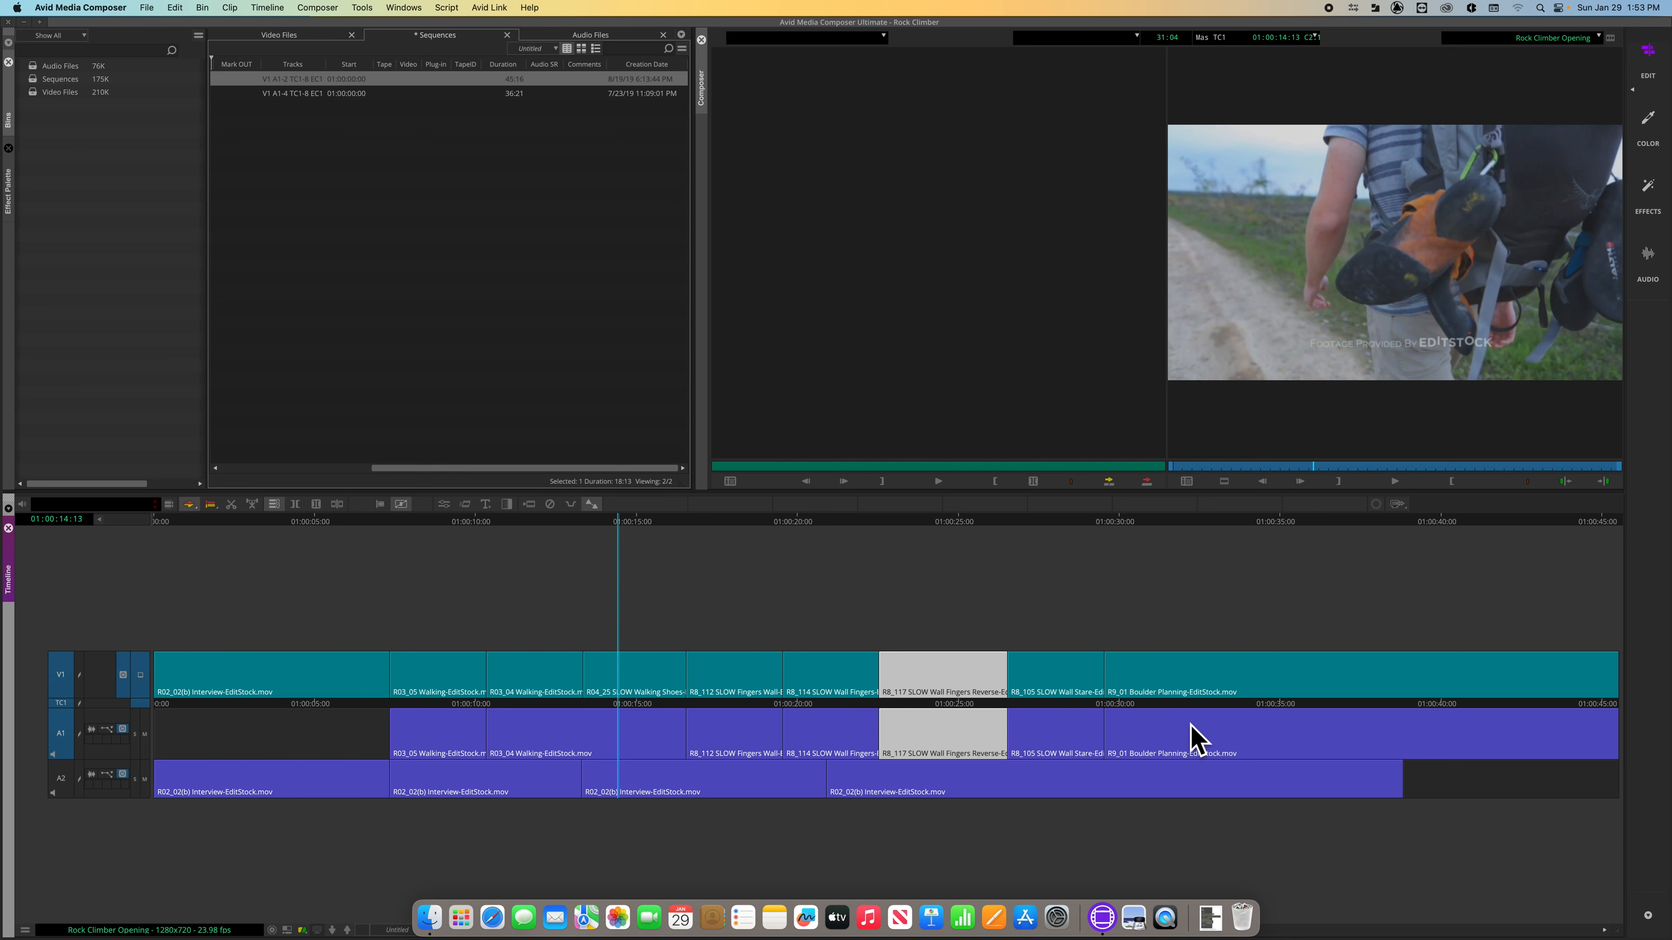
Try inserting the R9_01 Boulder Planning segment on V1 and A1 into the R8_105 segment, and undo the move
scroll(1066, 722, "right", 2)
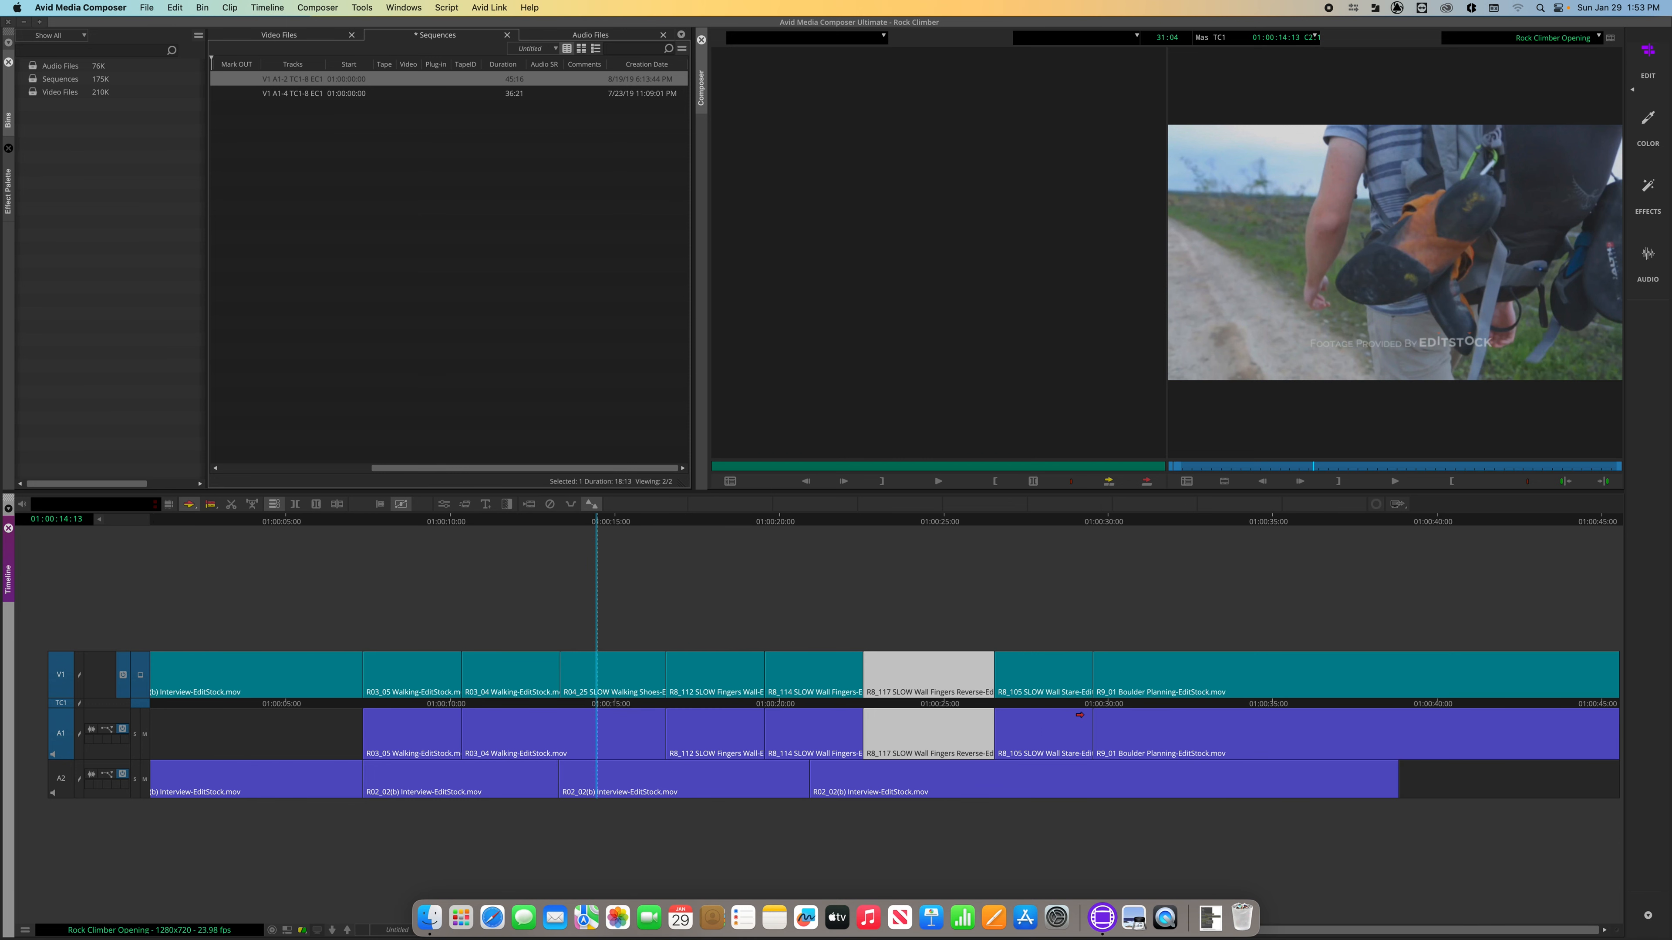
left_click(232, 607)
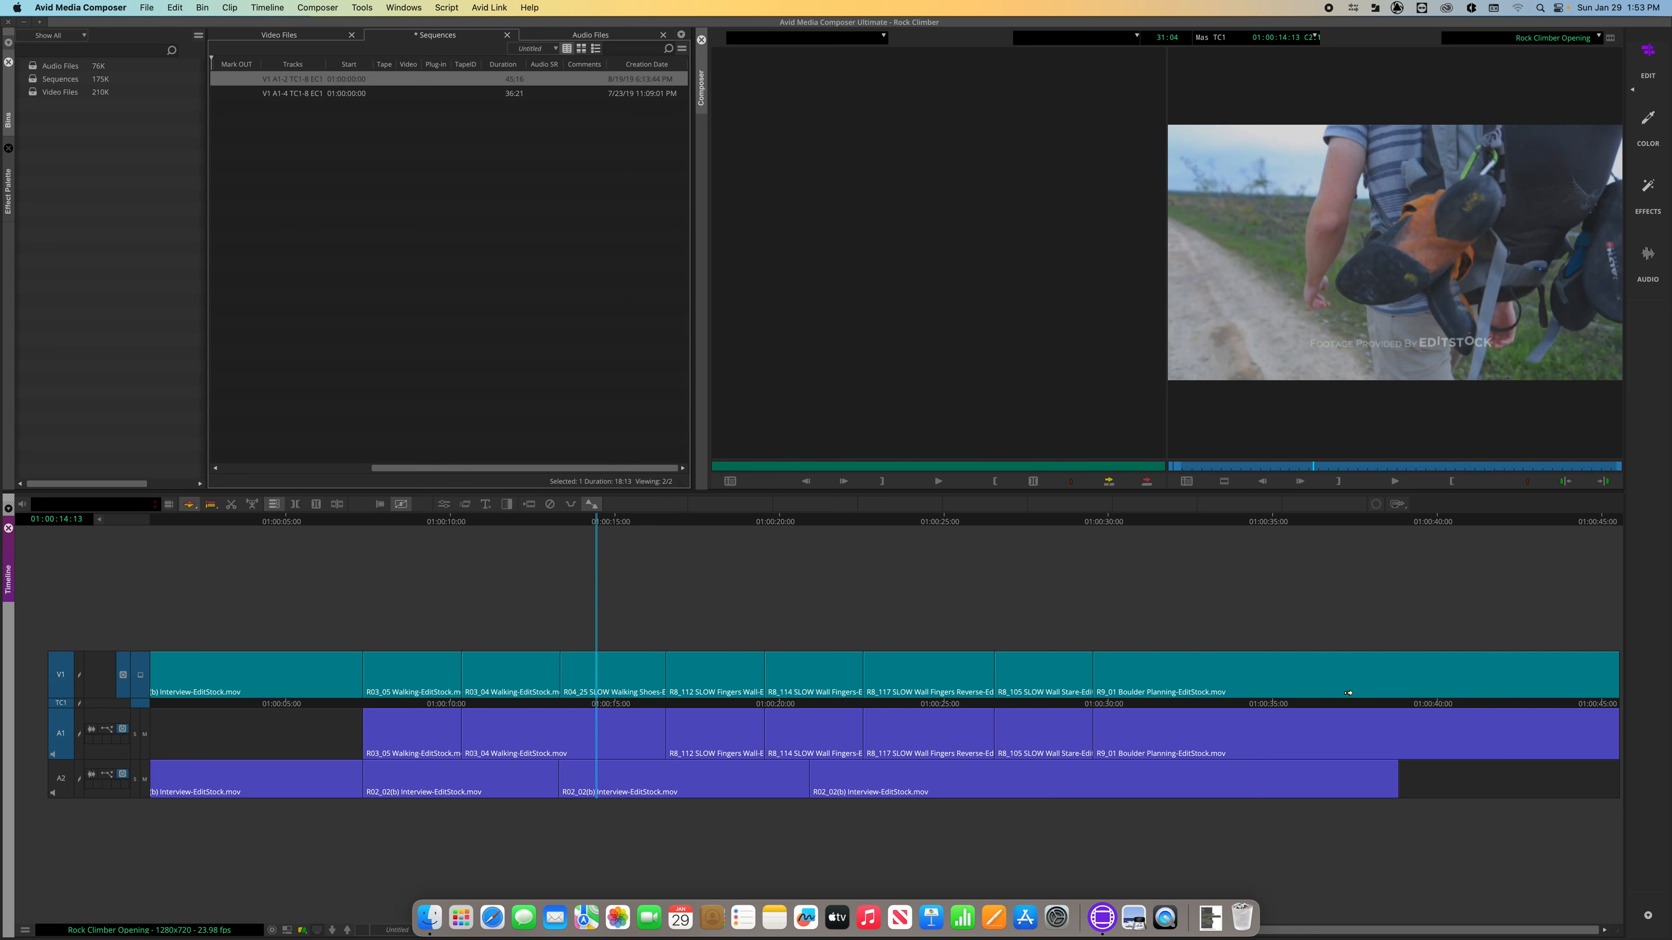
left_click_drag(1348, 692, 1295, 691)
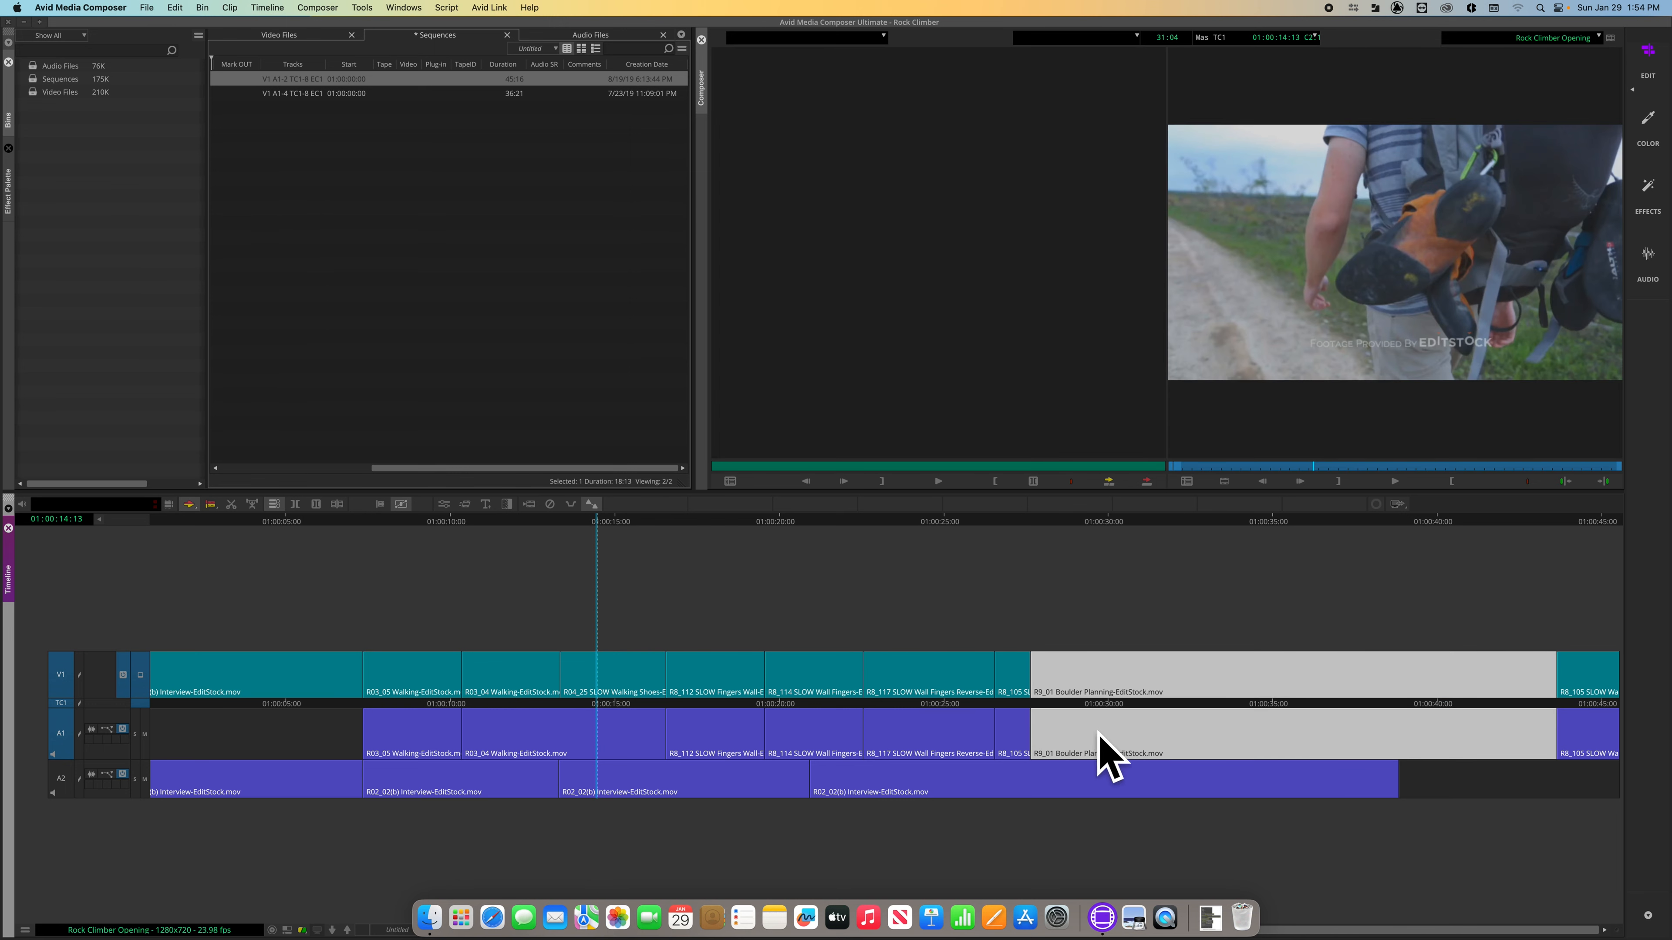
key("super+z")
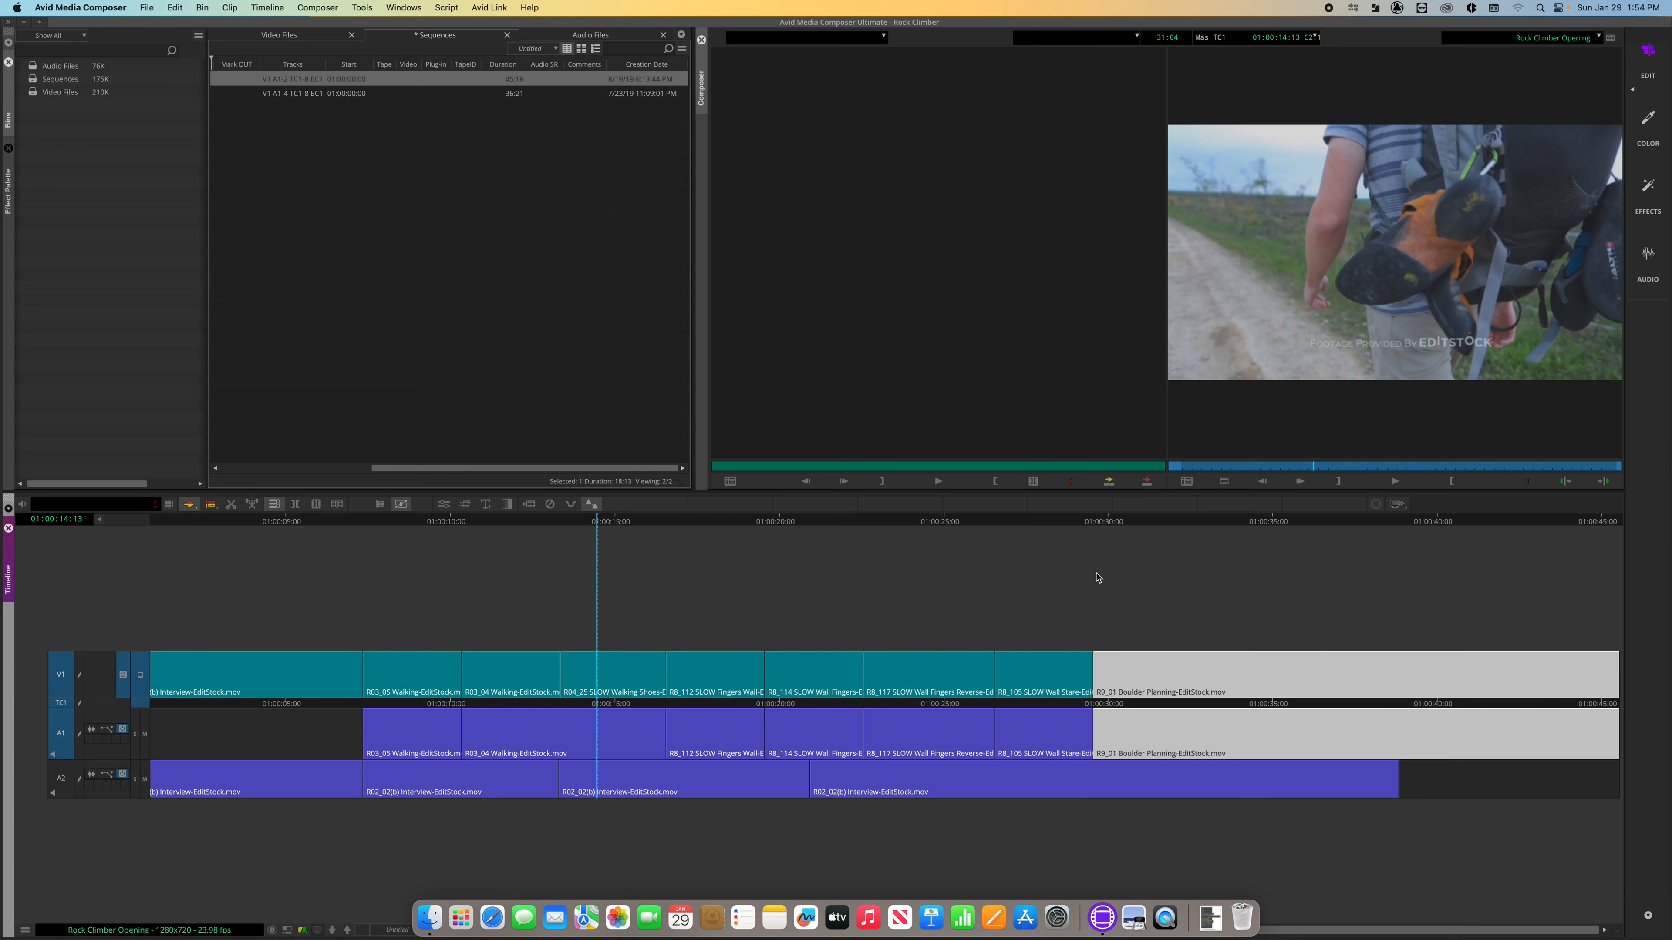
Deselect the R9_01 Boulder Planning segment and load the Rock Climber Opening sequence again from the Sequences bin
left_click(1103, 522)
left_click(836, 579)
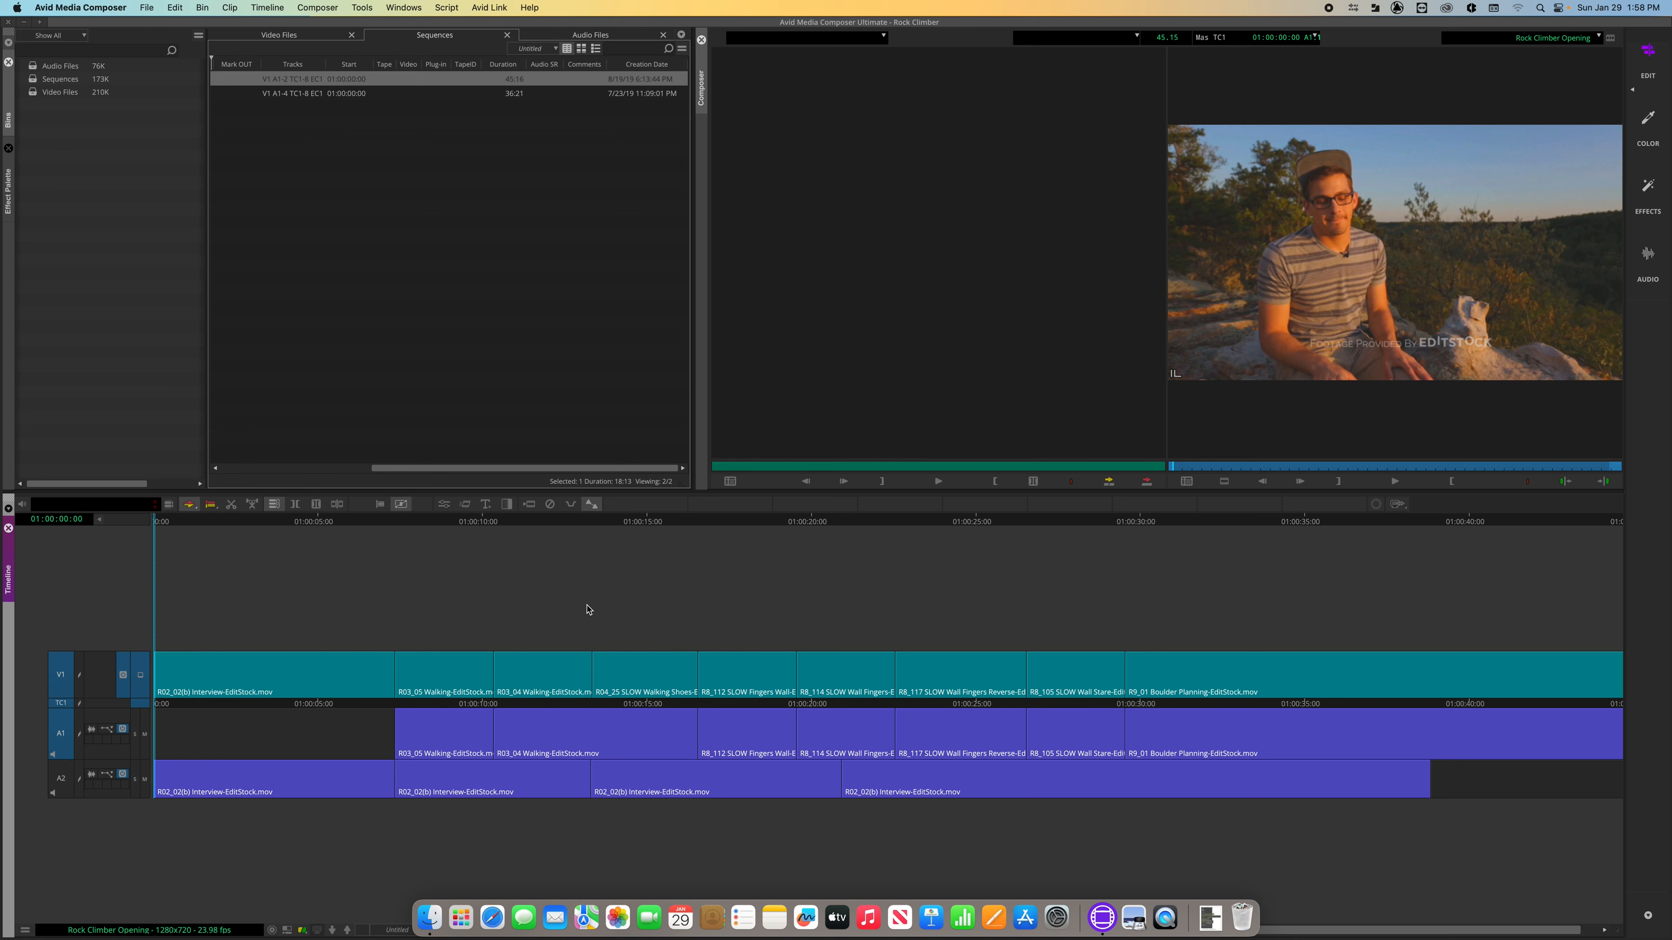
left_click(31, 80)
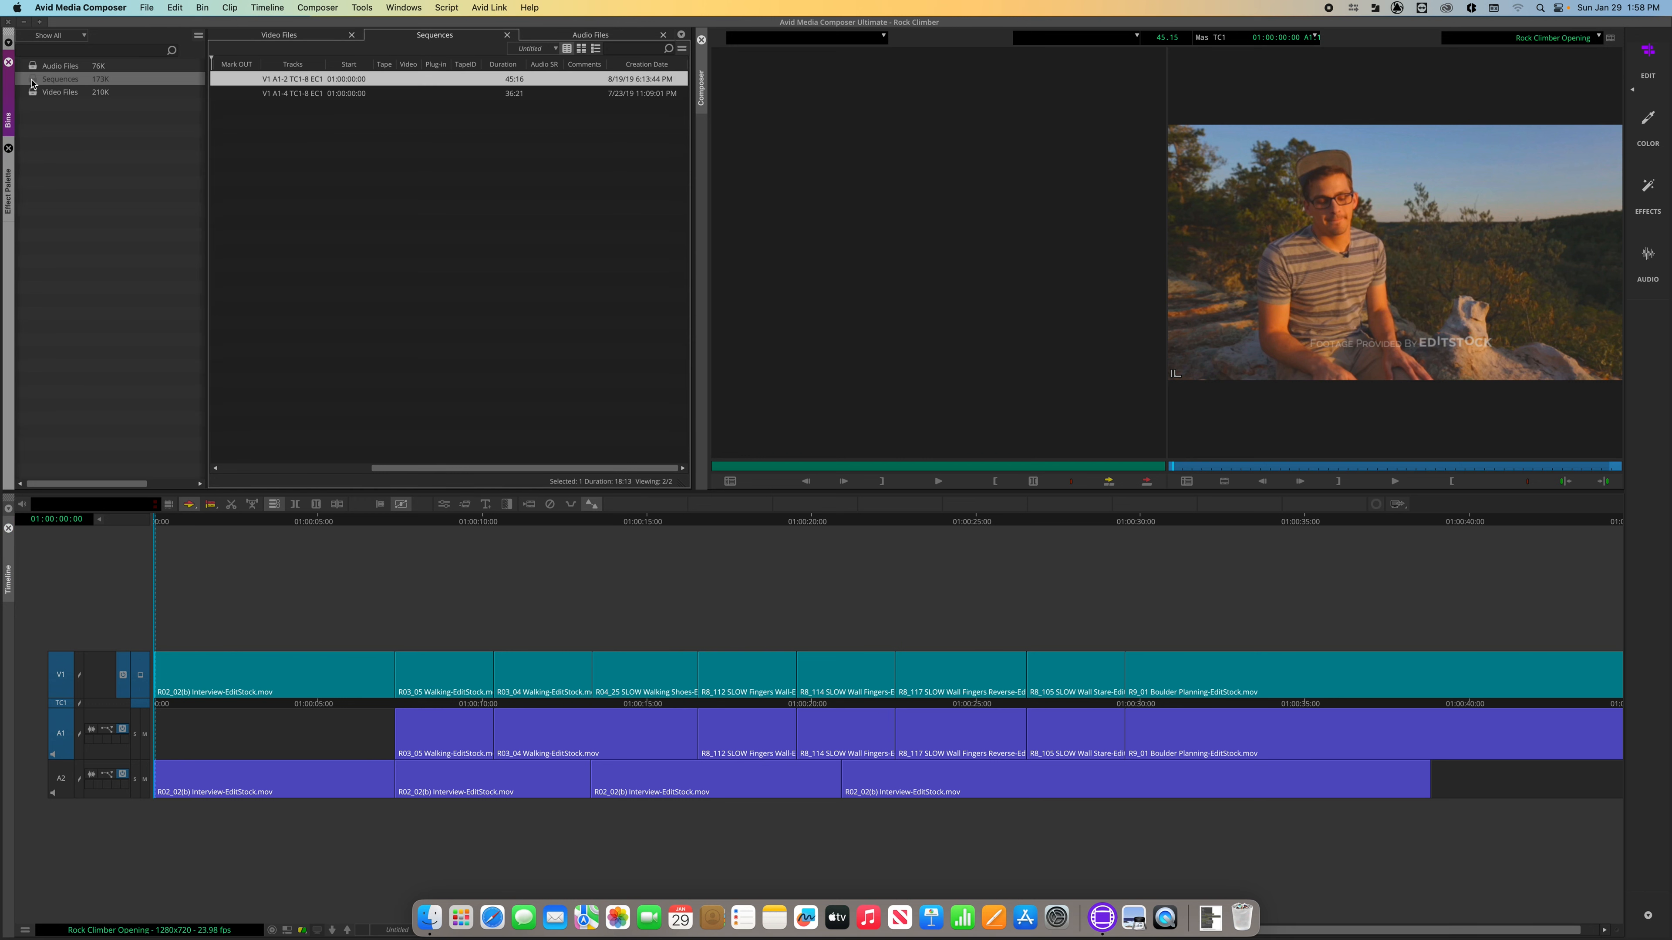
scroll(434, 102, "left", 5)
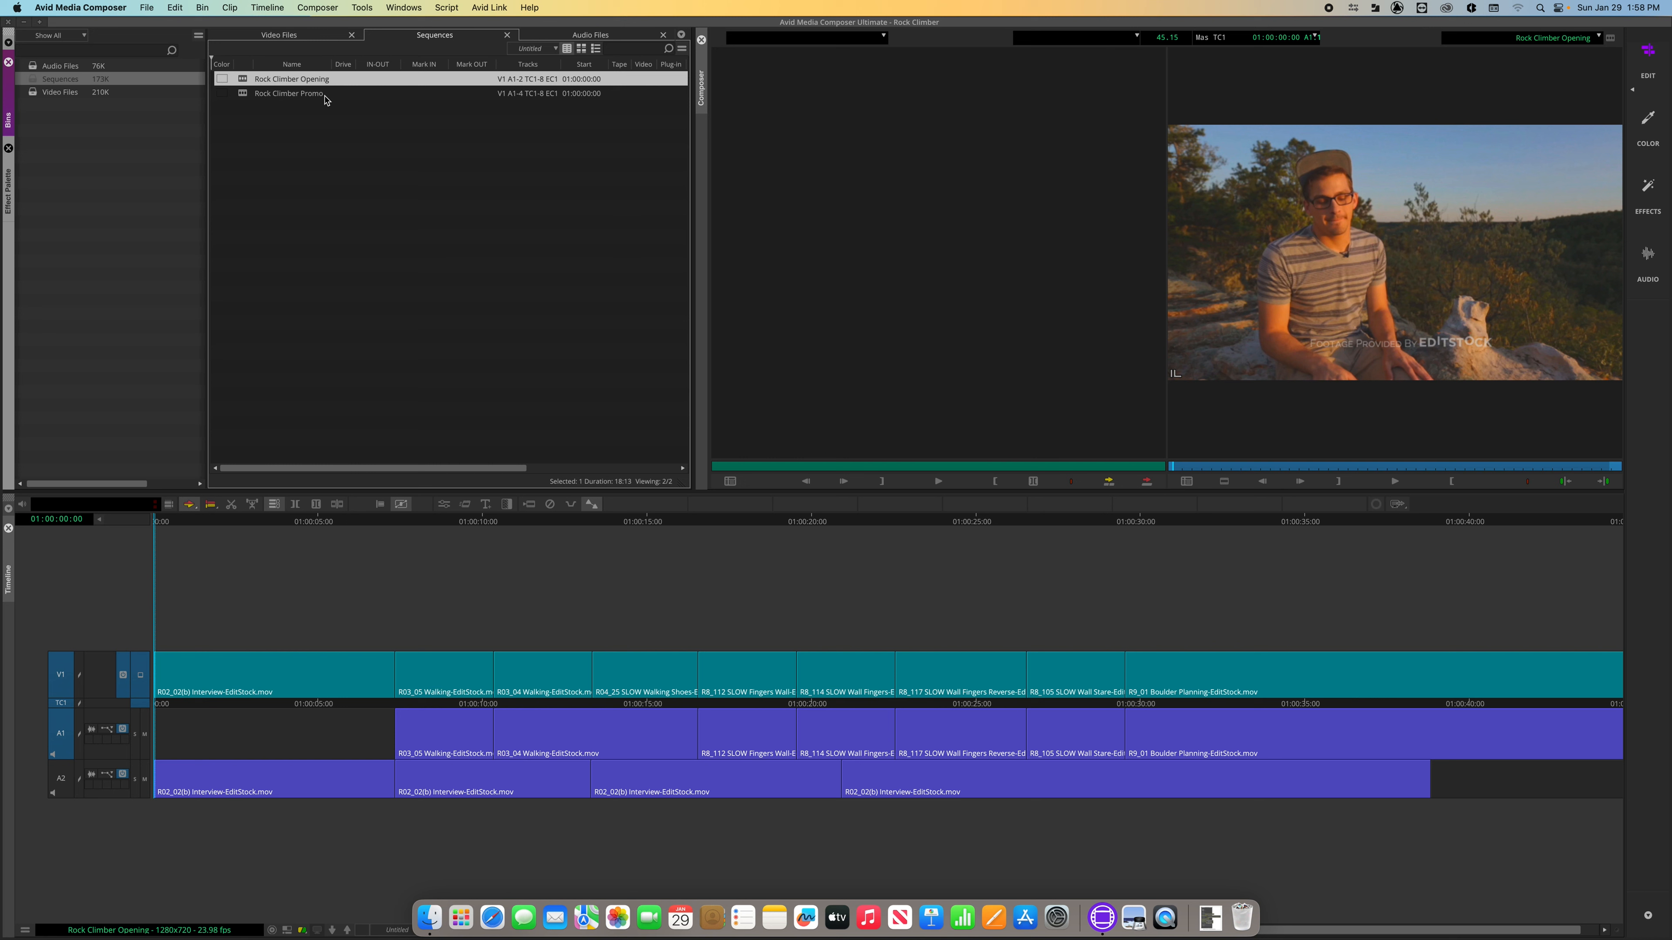
left_click(243, 96)
double_click(243, 96)
double_click(243, 80)
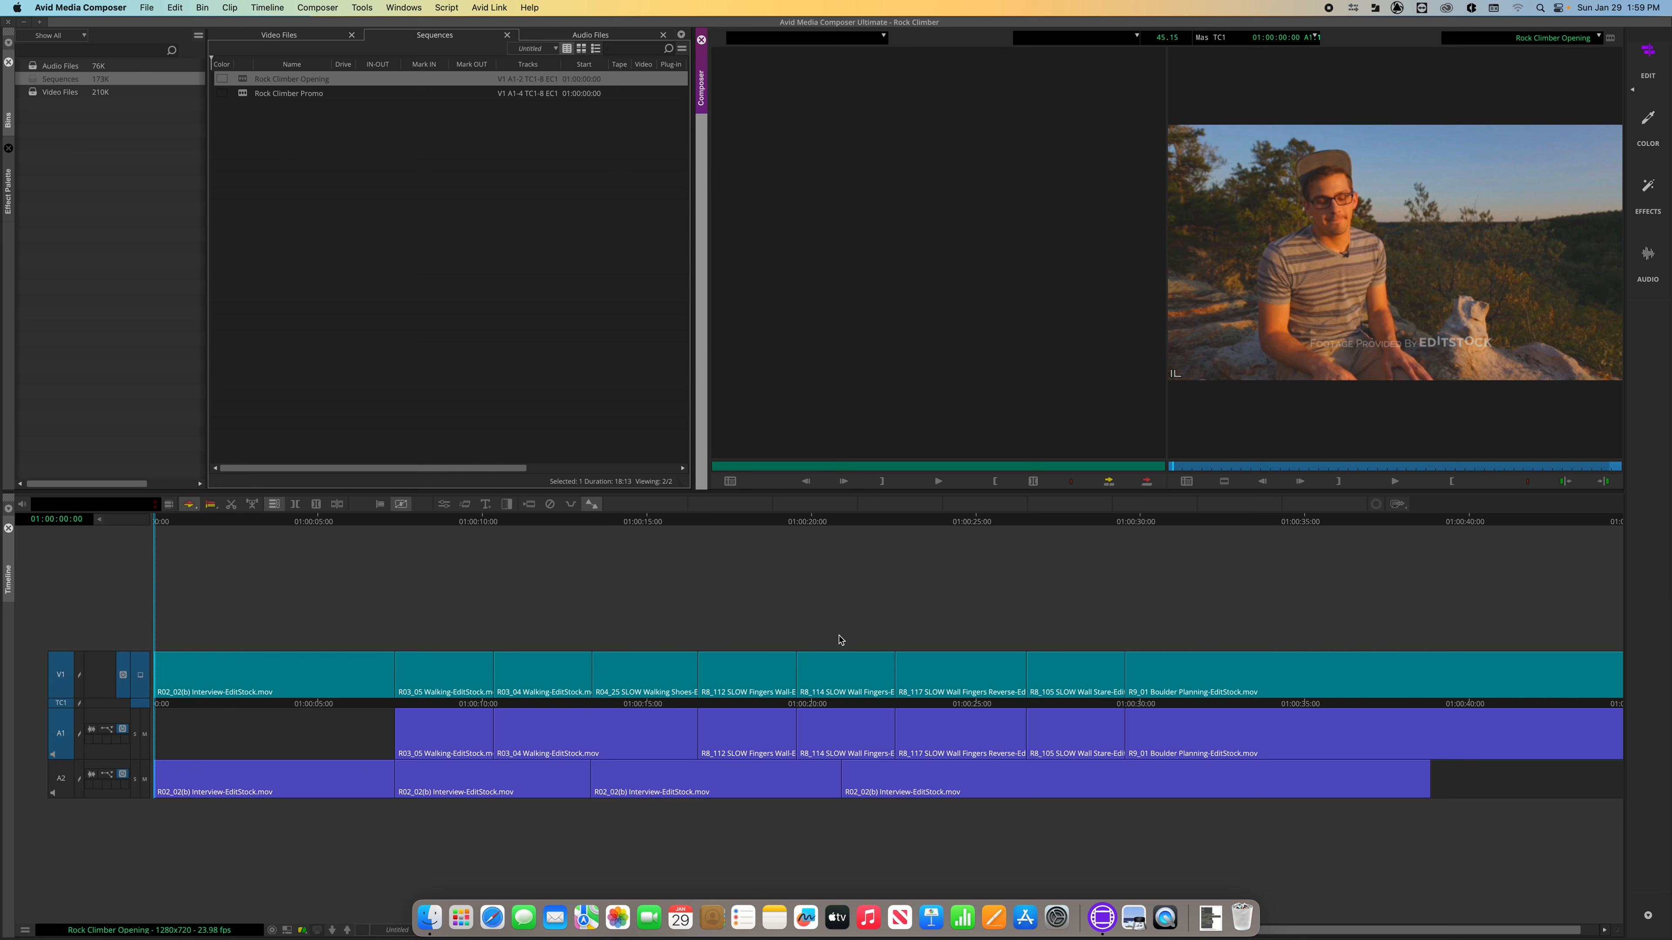
Clear the Rock Climber Opening sequence from the record monitor
right_click(1342, 257)
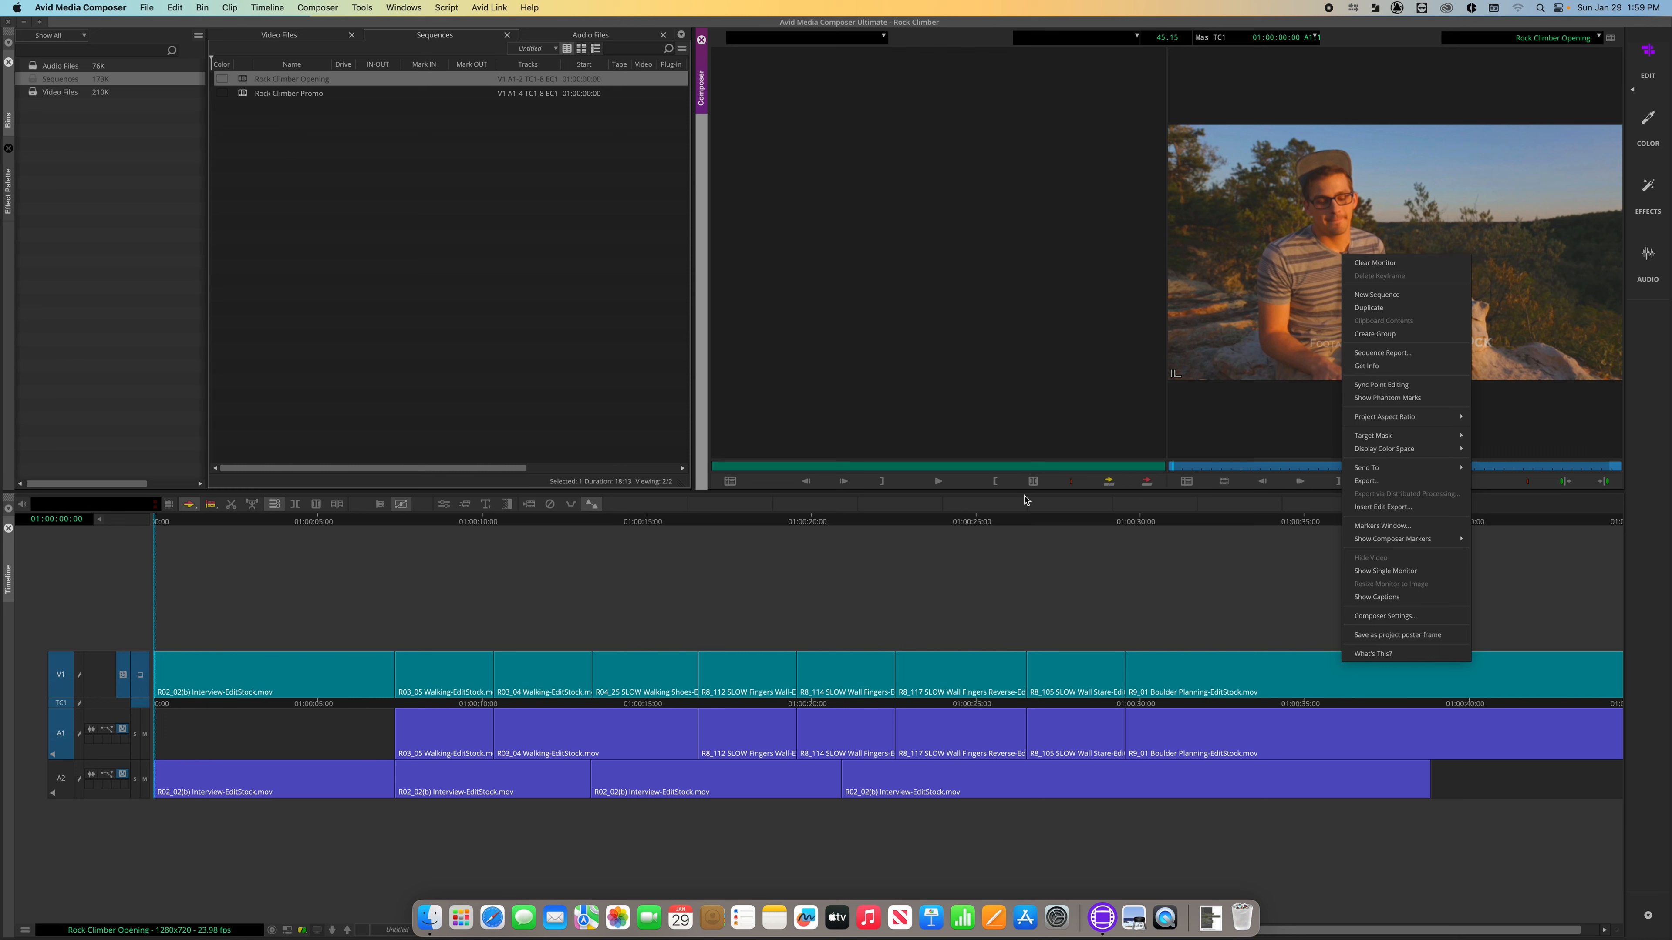
left_click(1036, 558)
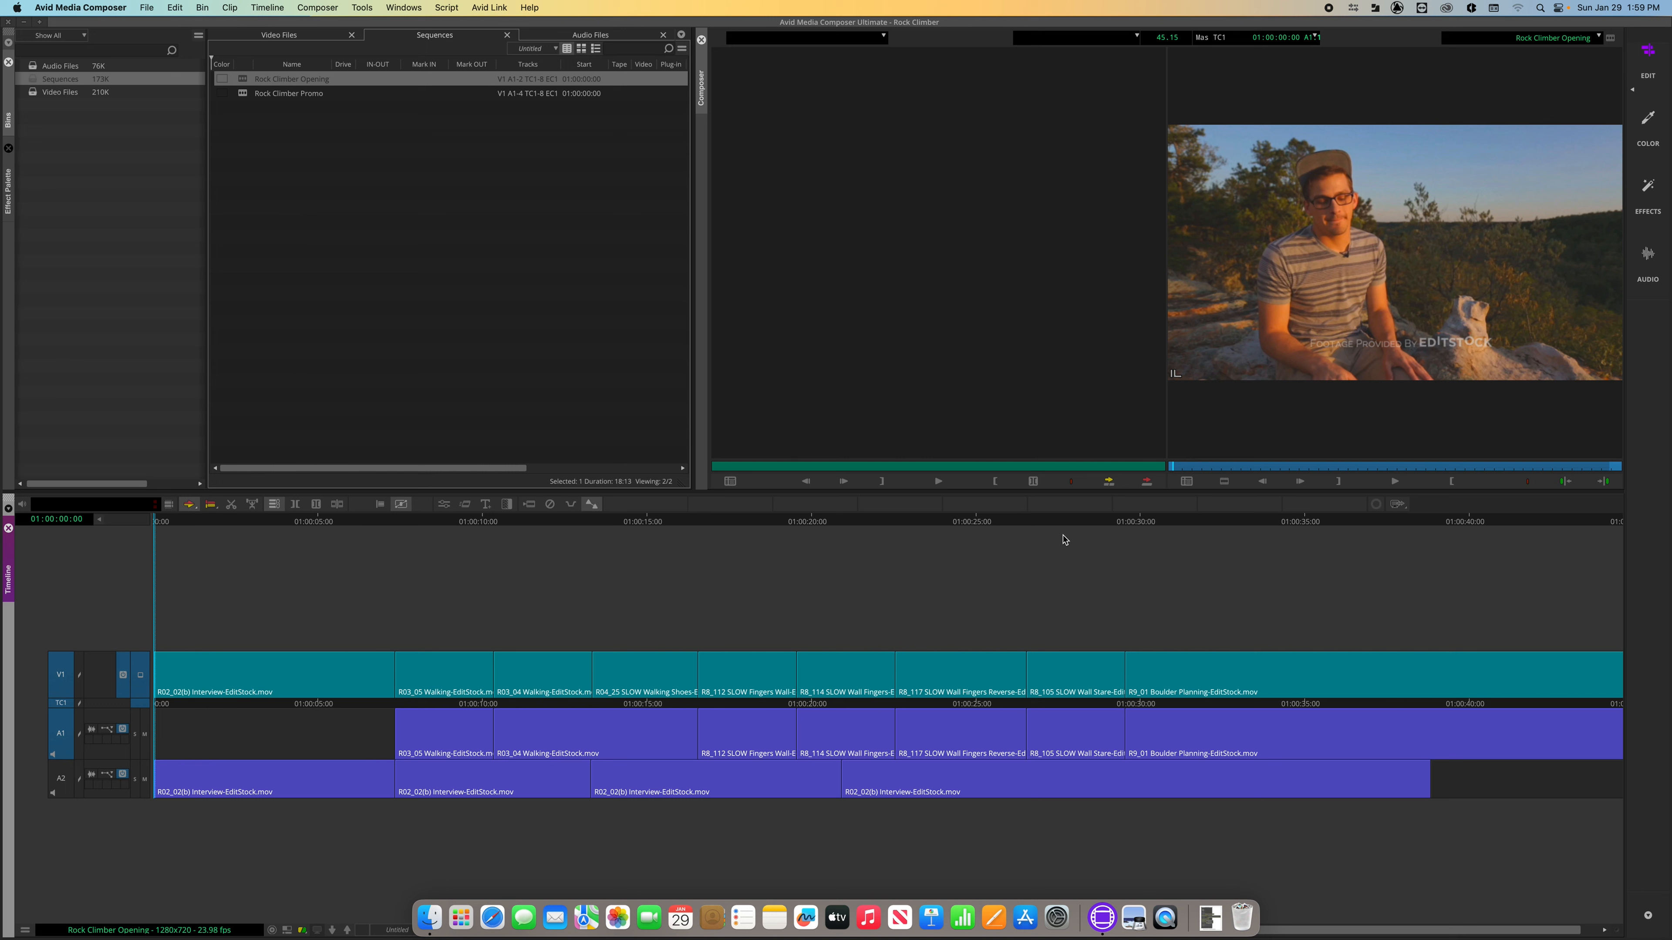
right_click(1323, 264)
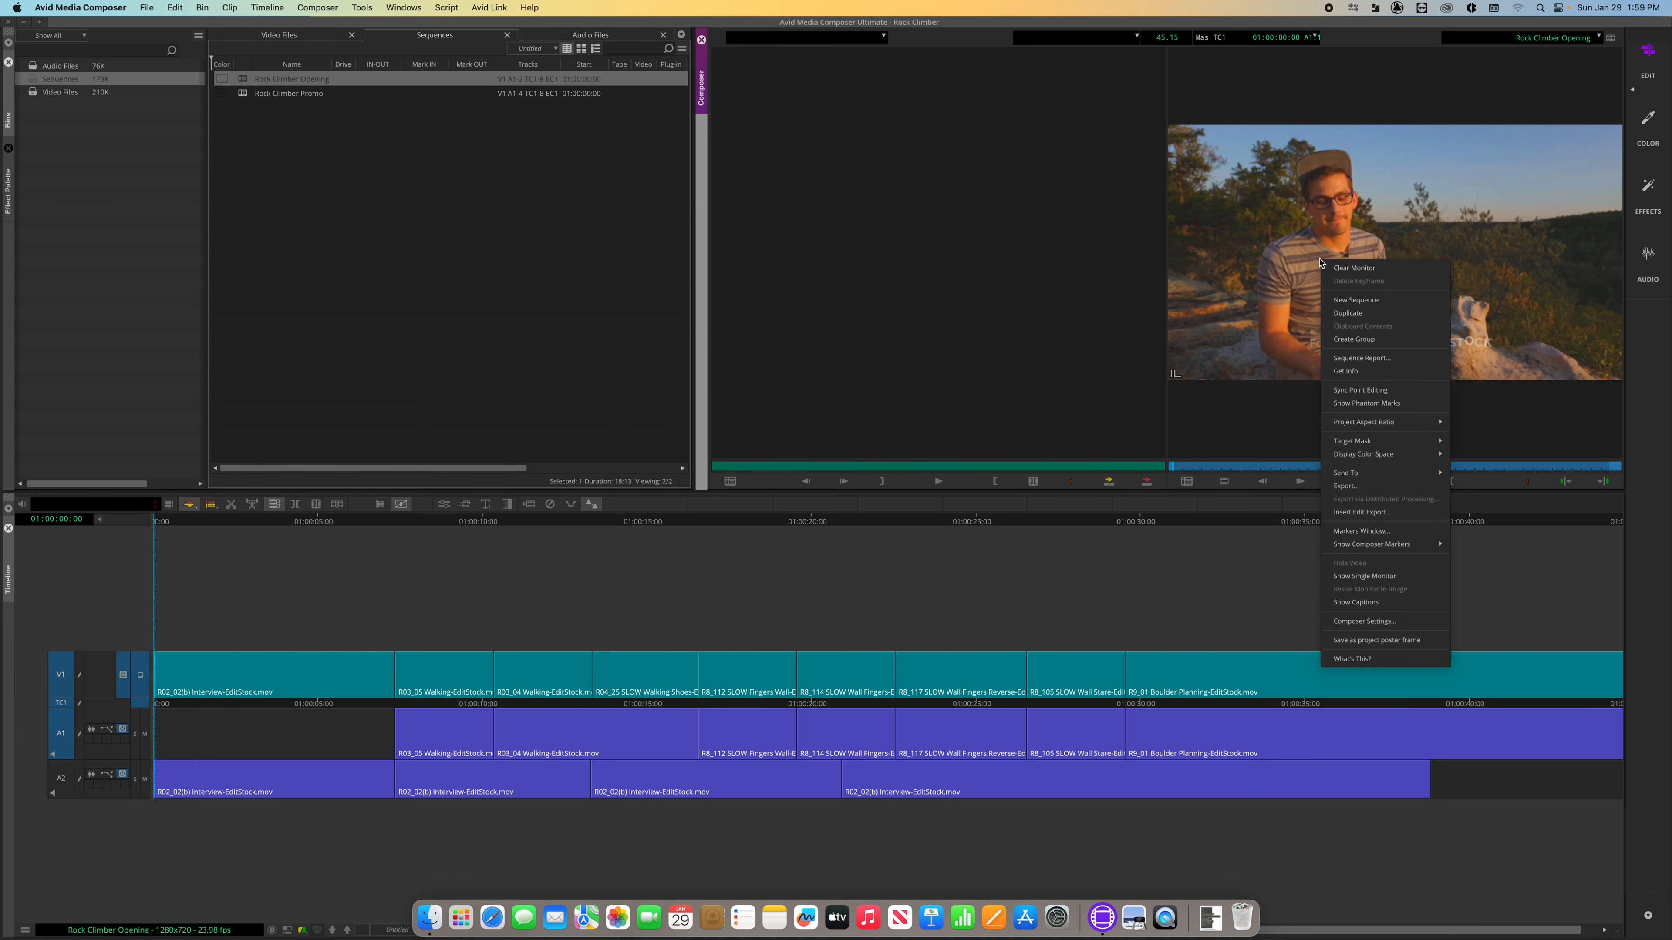
left_click(1349, 270)
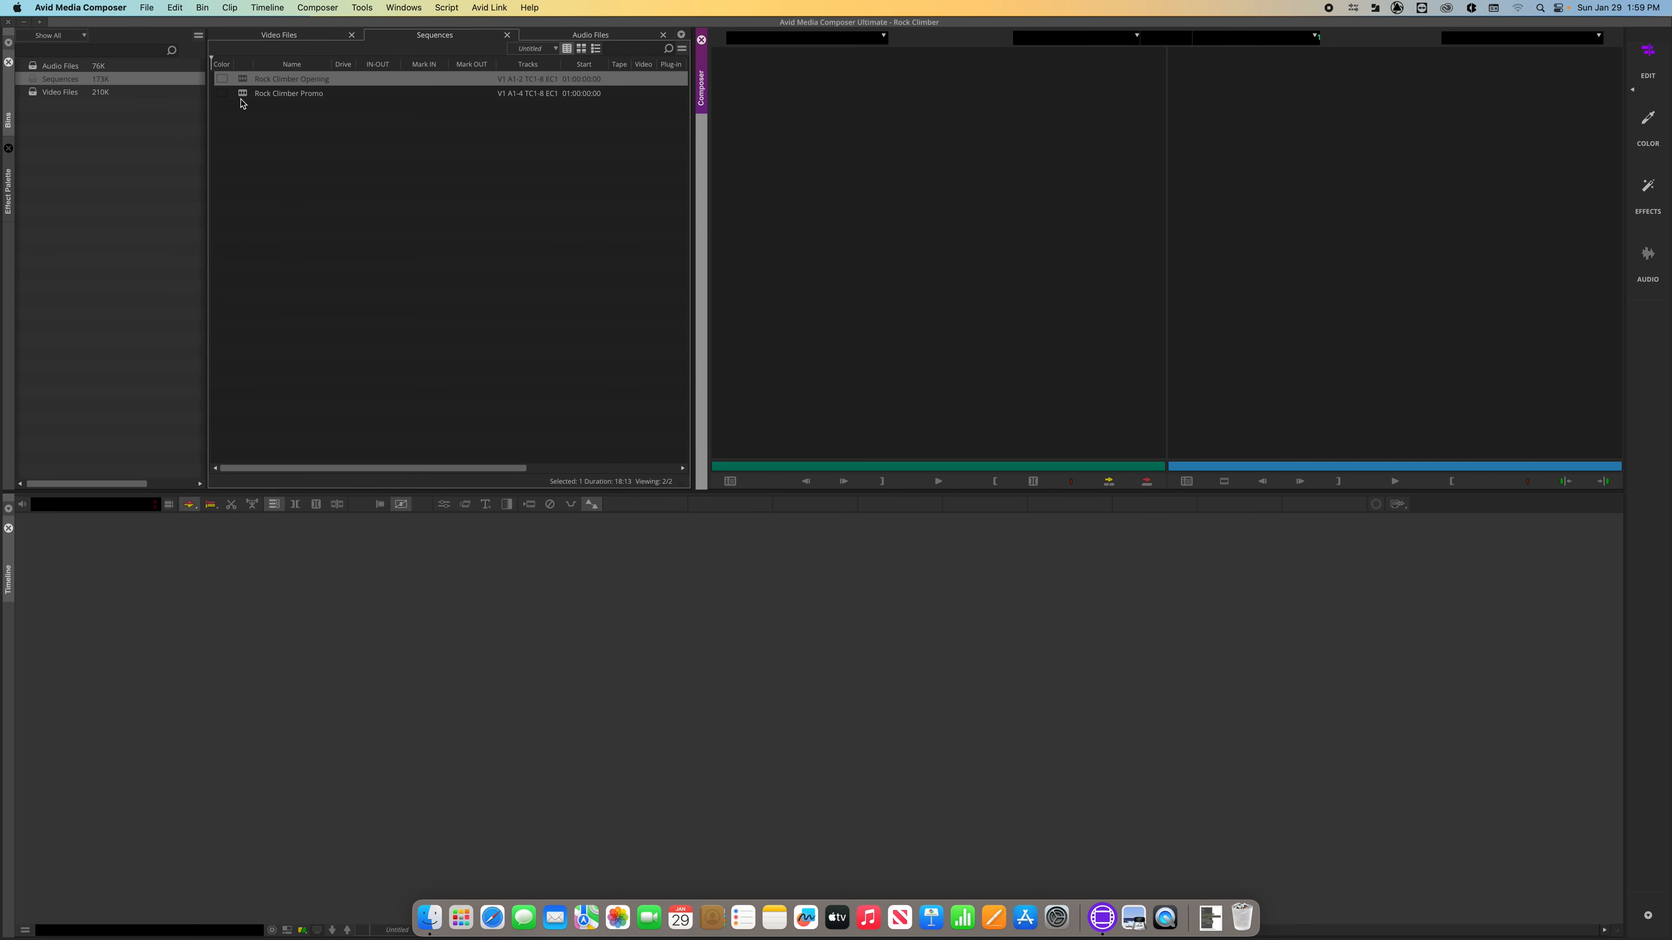
Load the R8_105 SLOW Wall Stare clip from the Video Files bin and mark a range of about 9 seconds
double_click(34, 94)
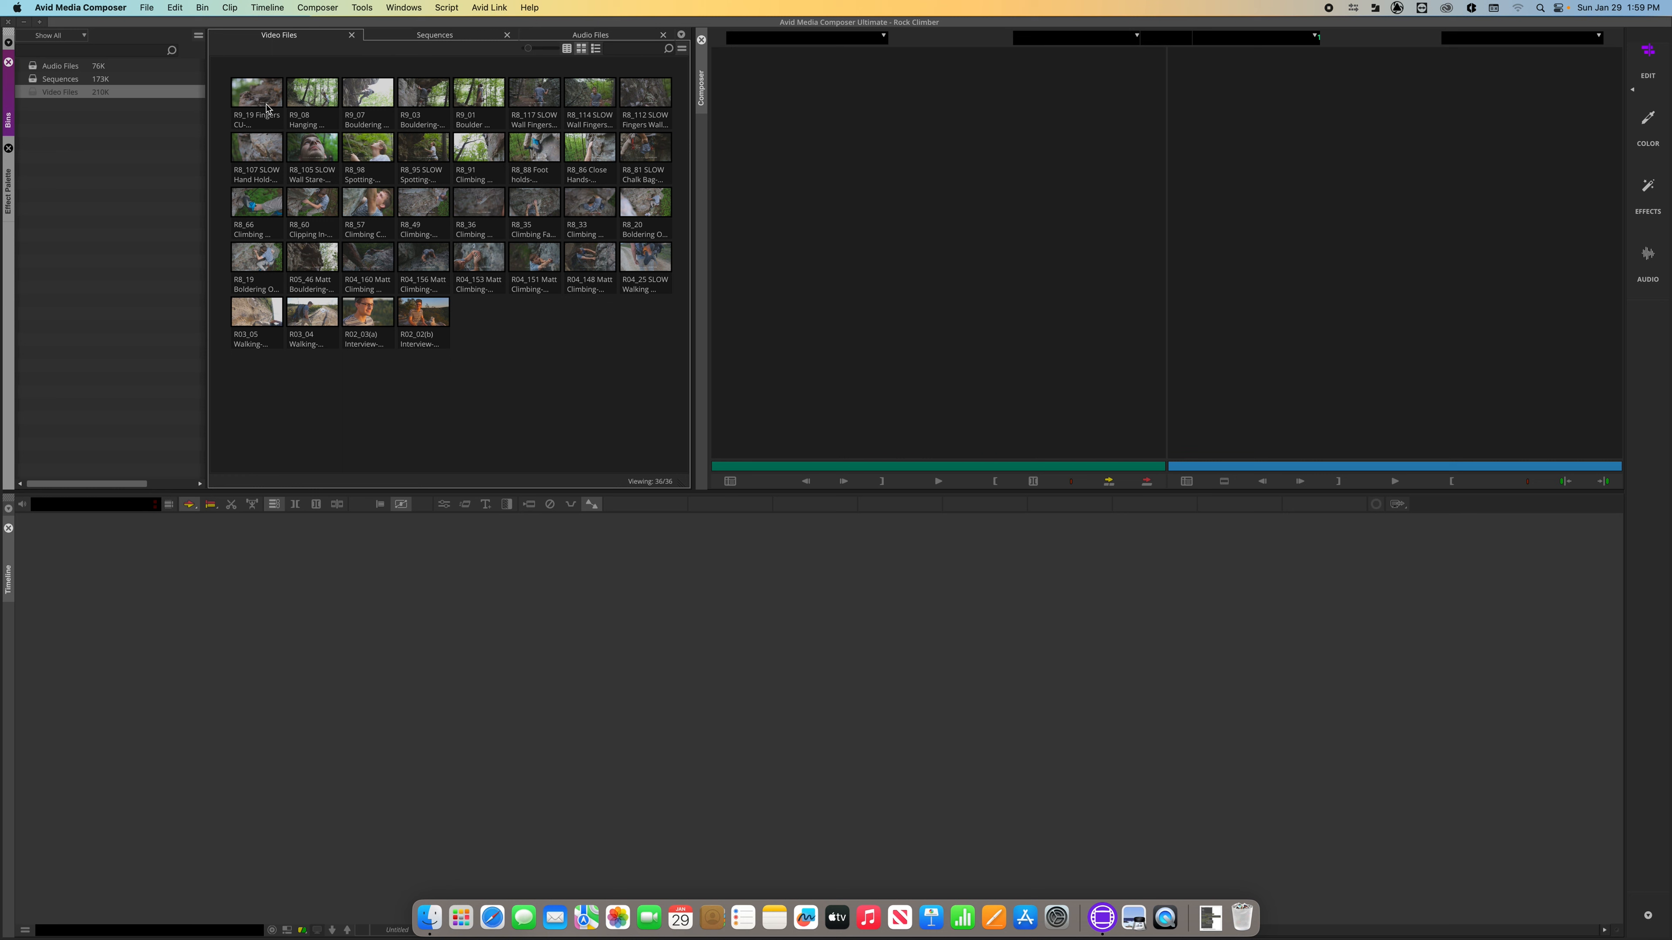
double_click(318, 154)
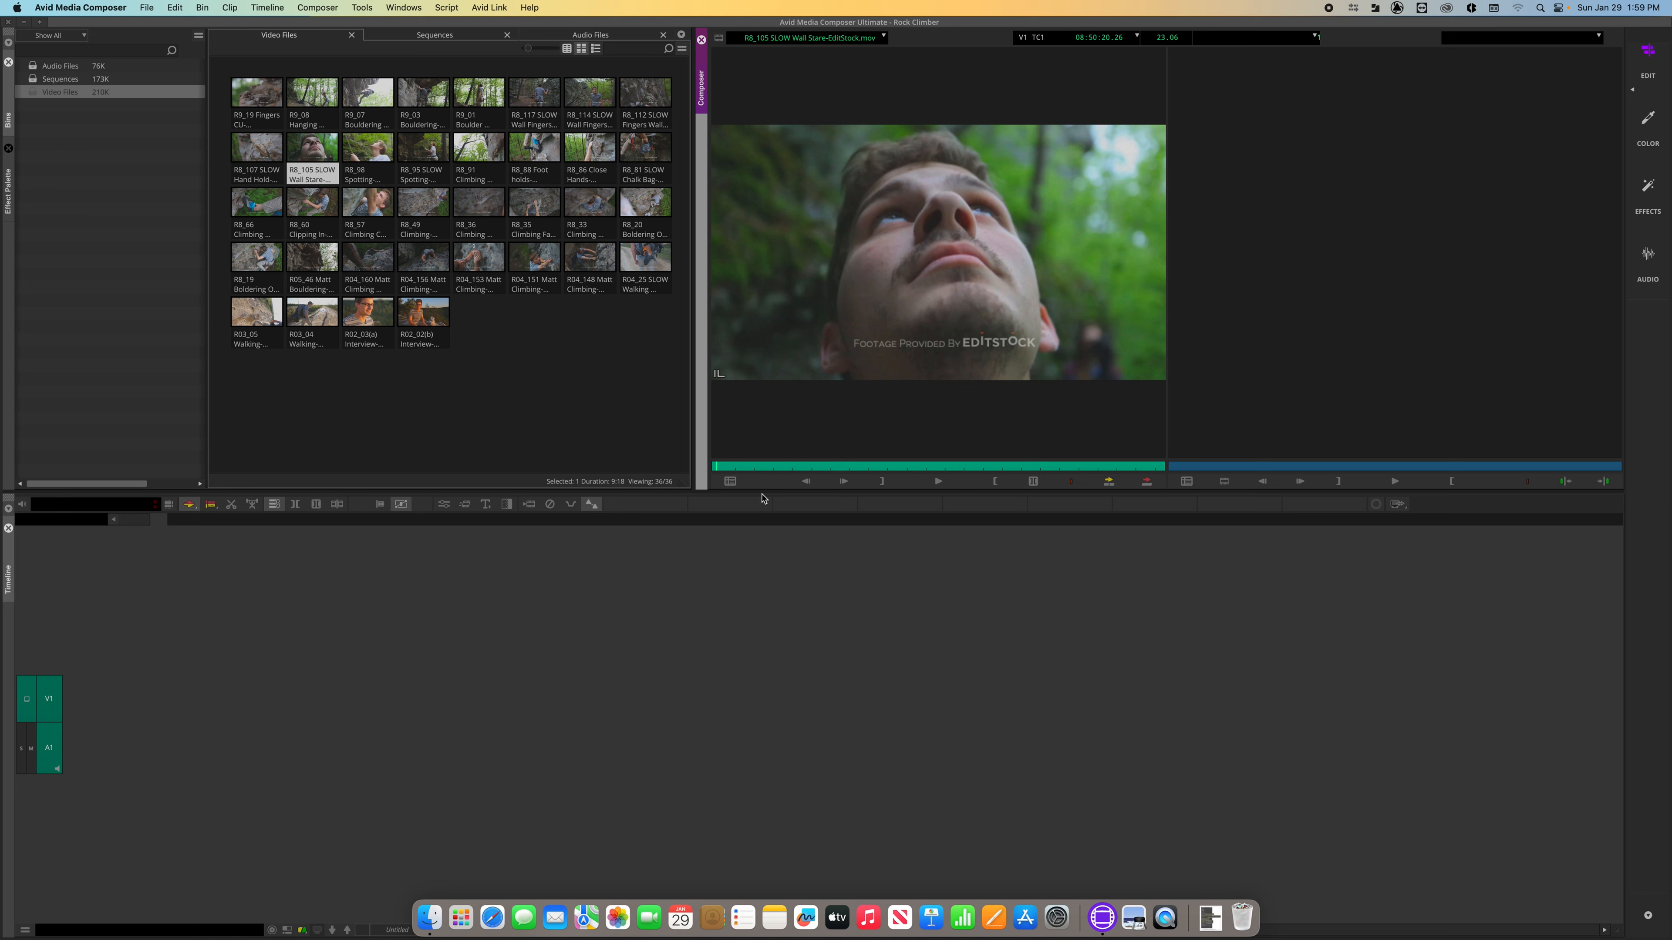
key("space")
key("o")
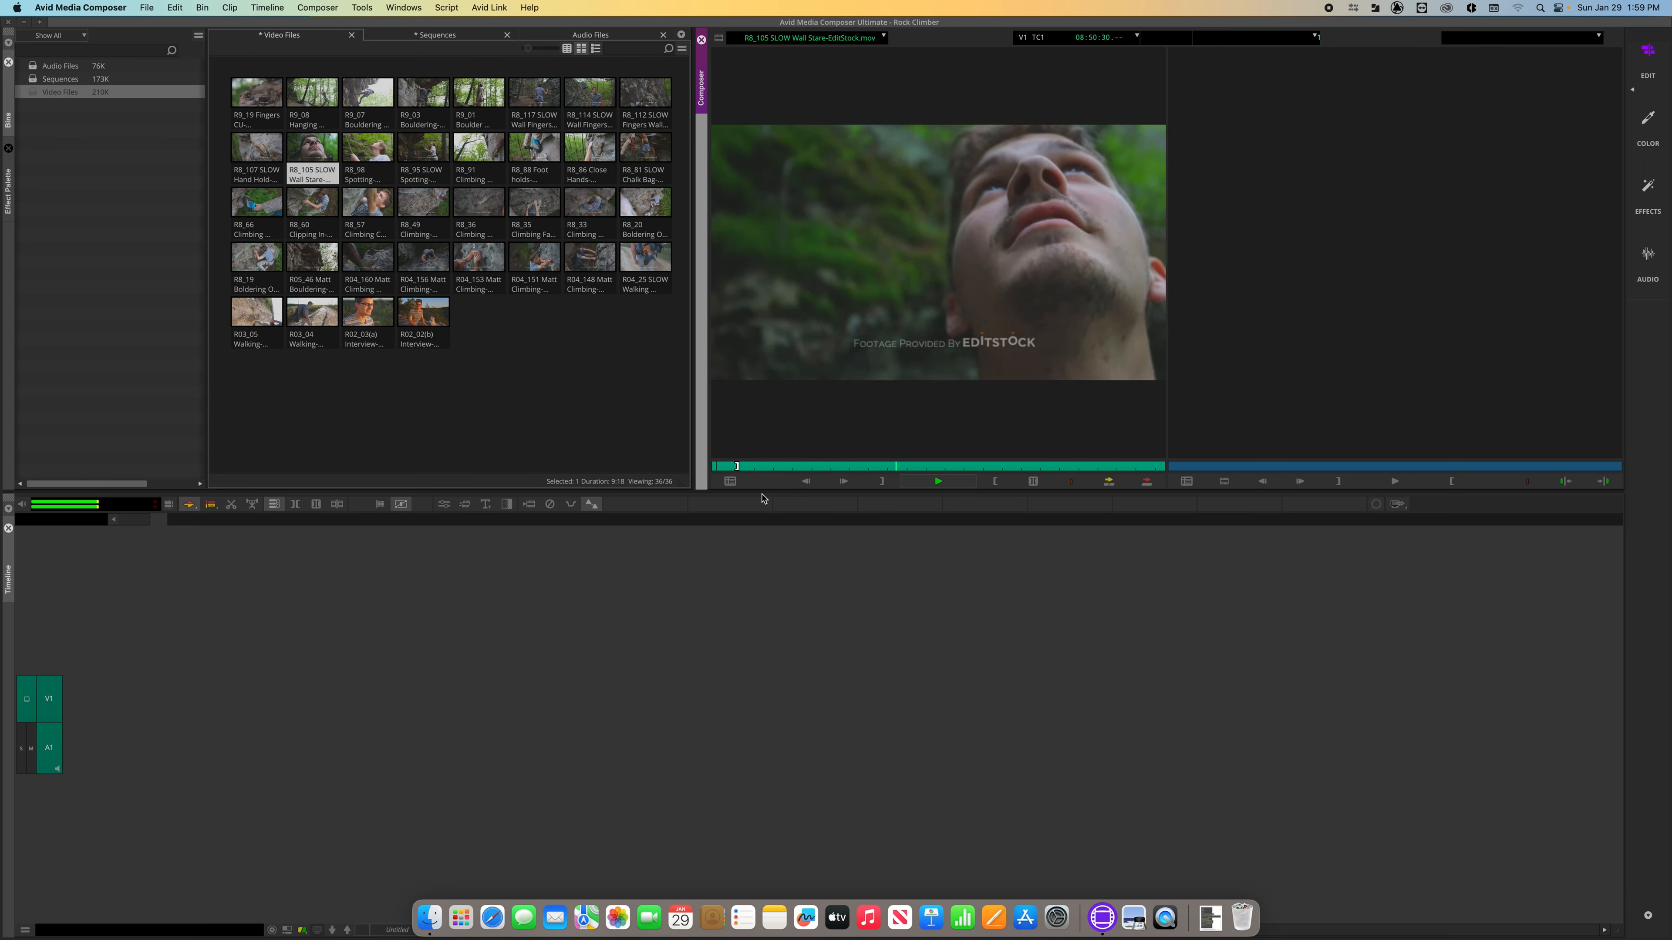
key("space")
key("i")
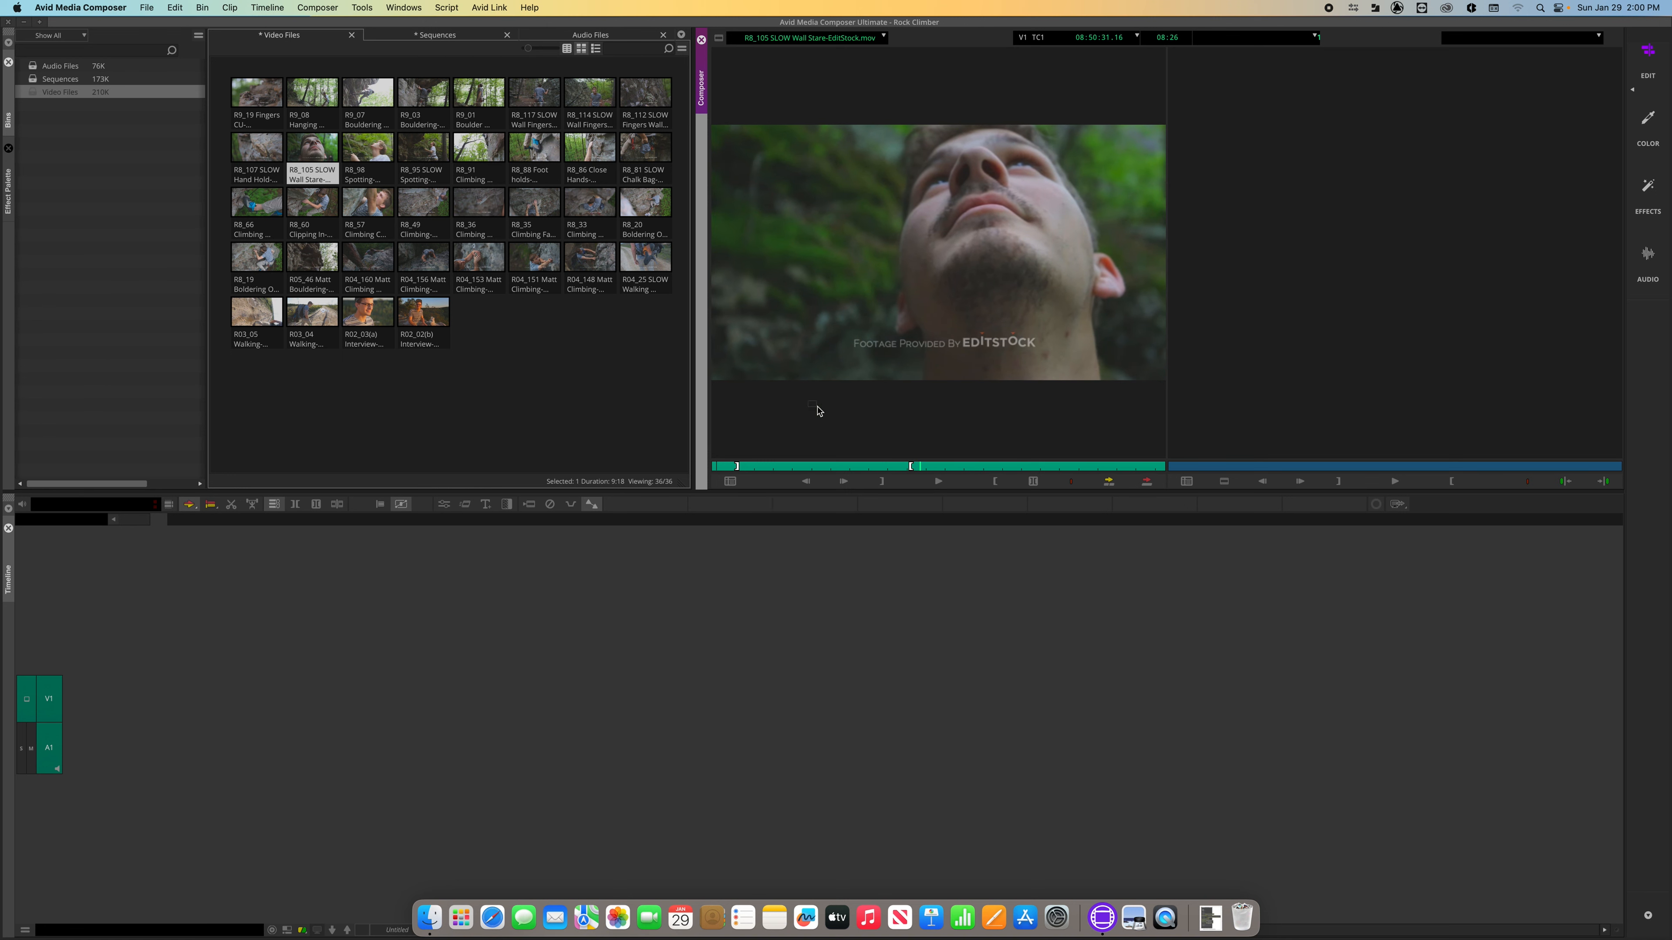
Splice the marked R8_105 SLOW Wall Stare range into a new sequence stored in the Sequences bin
key("v")
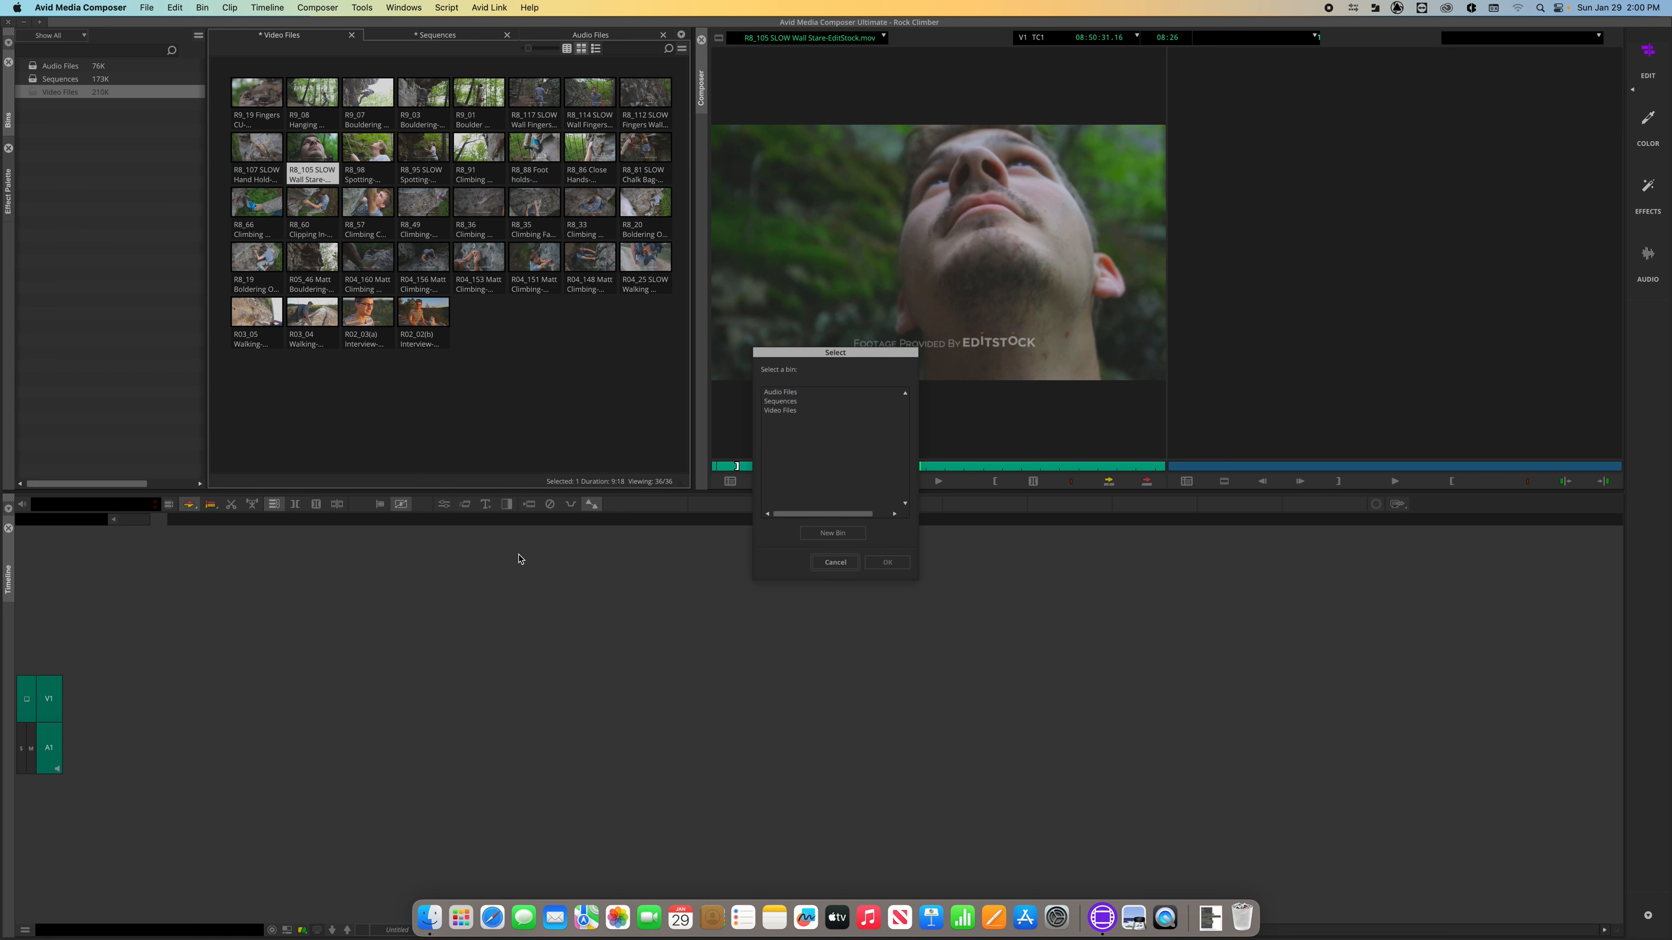
left_click(786, 403)
left_click(886, 563)
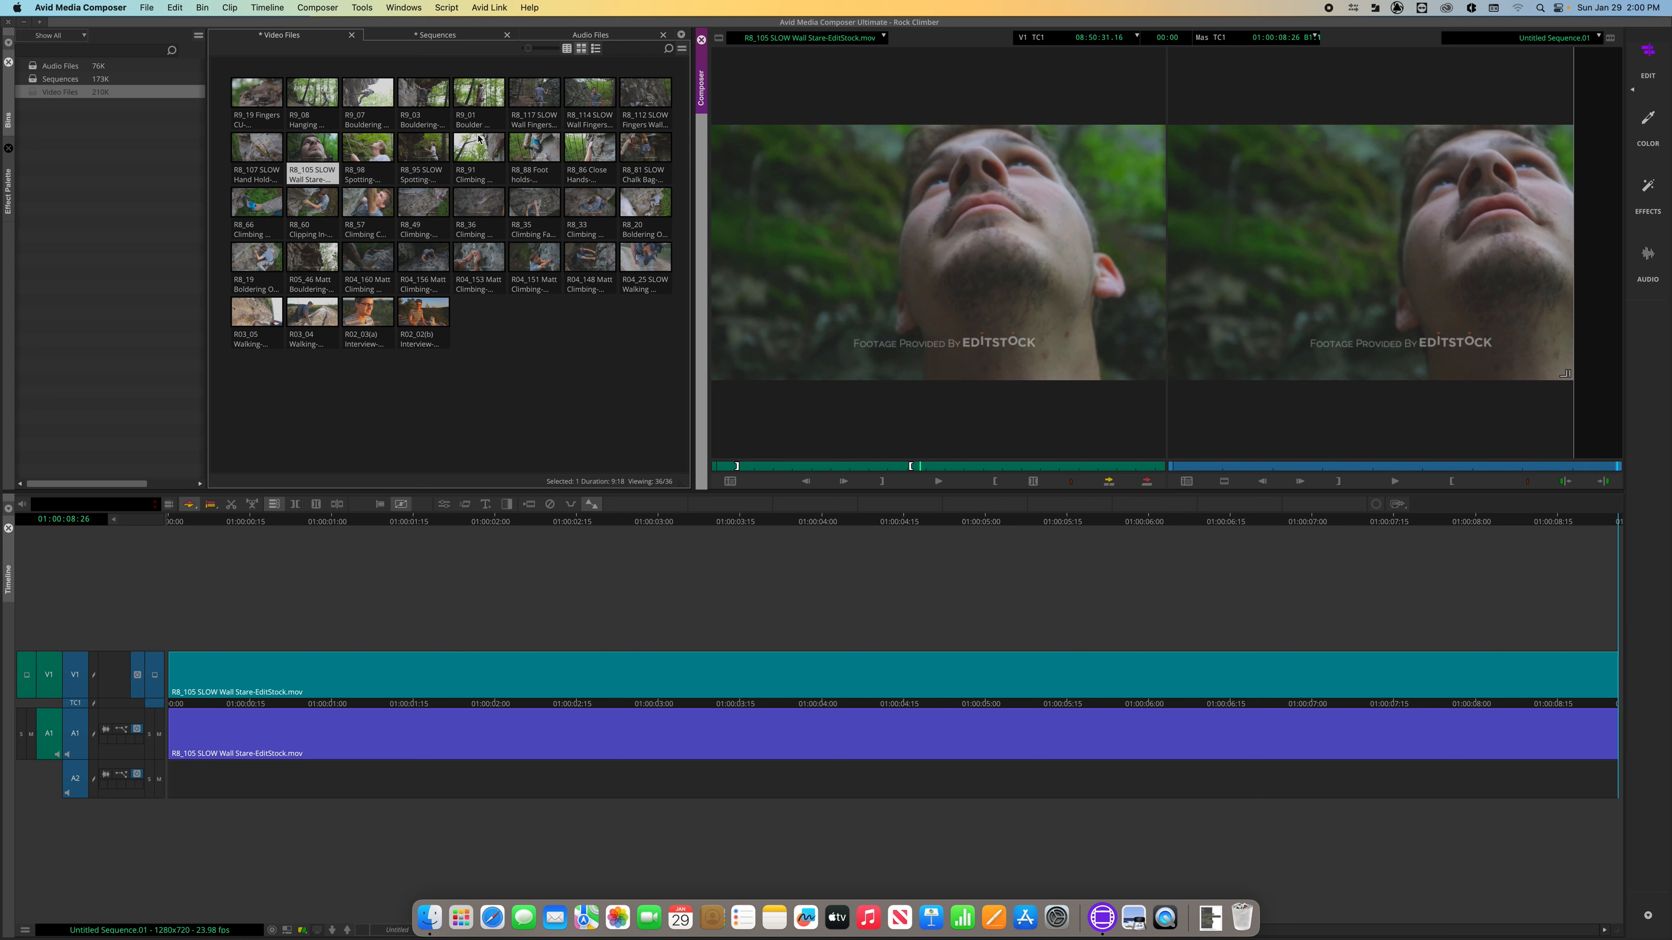
Rename the new untitled sequence in the Sequences bin as Rock Climber Version 3
double_click(54, 79)
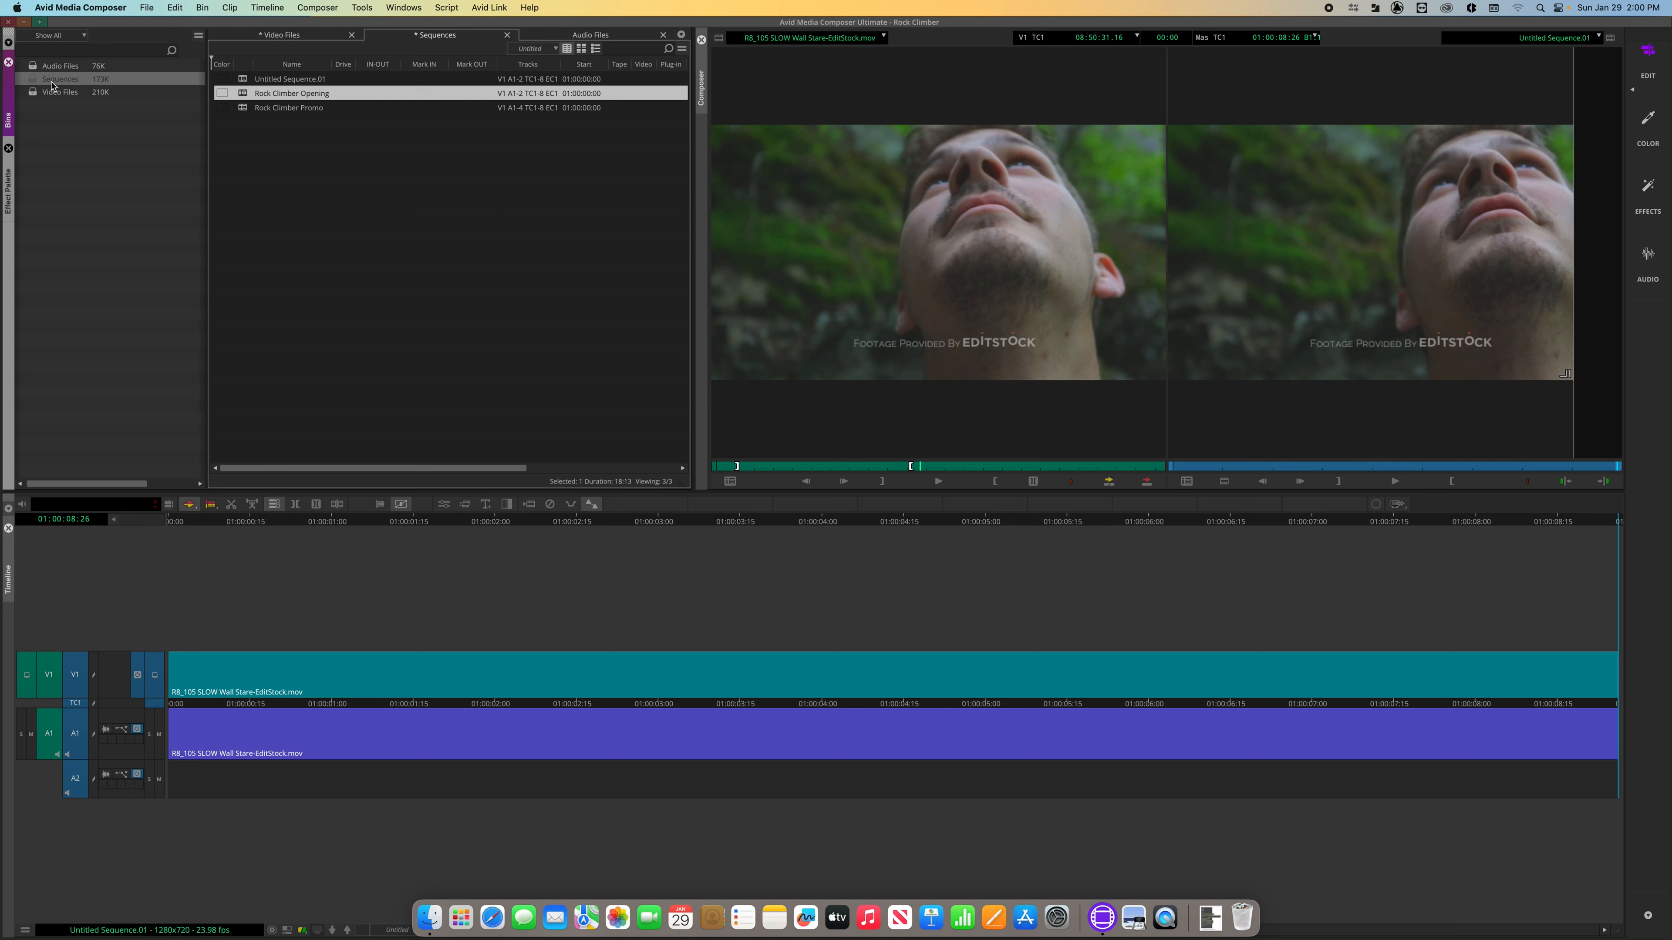
left_click(305, 79)
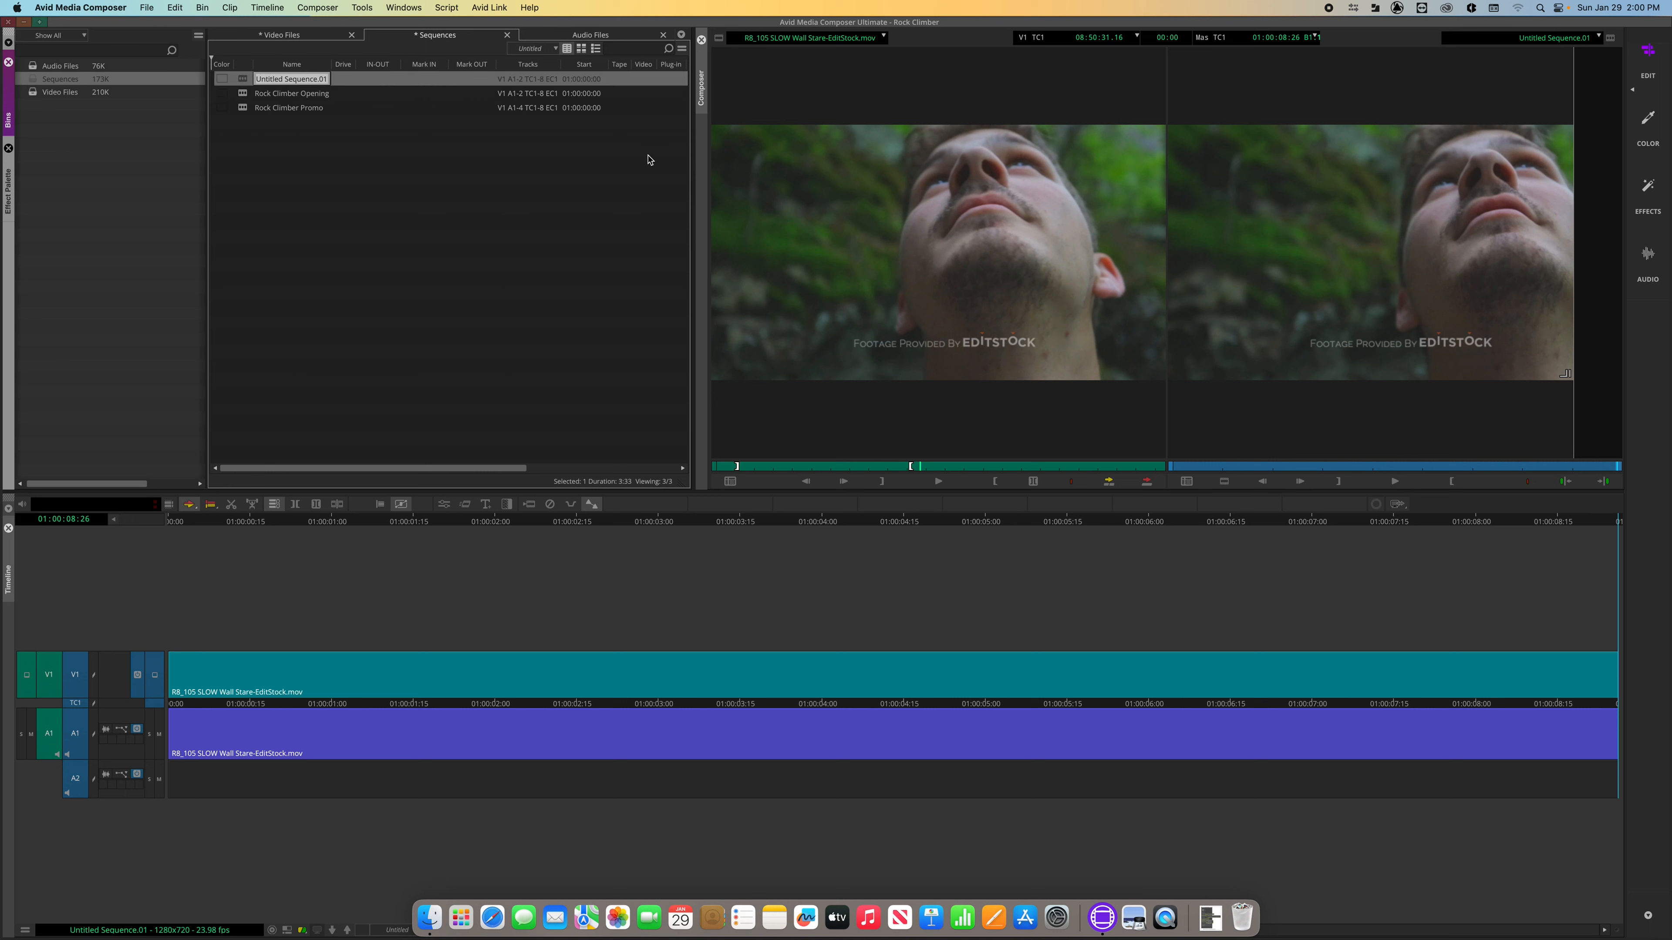
type("Rock Climber Version 3")
key("Return")
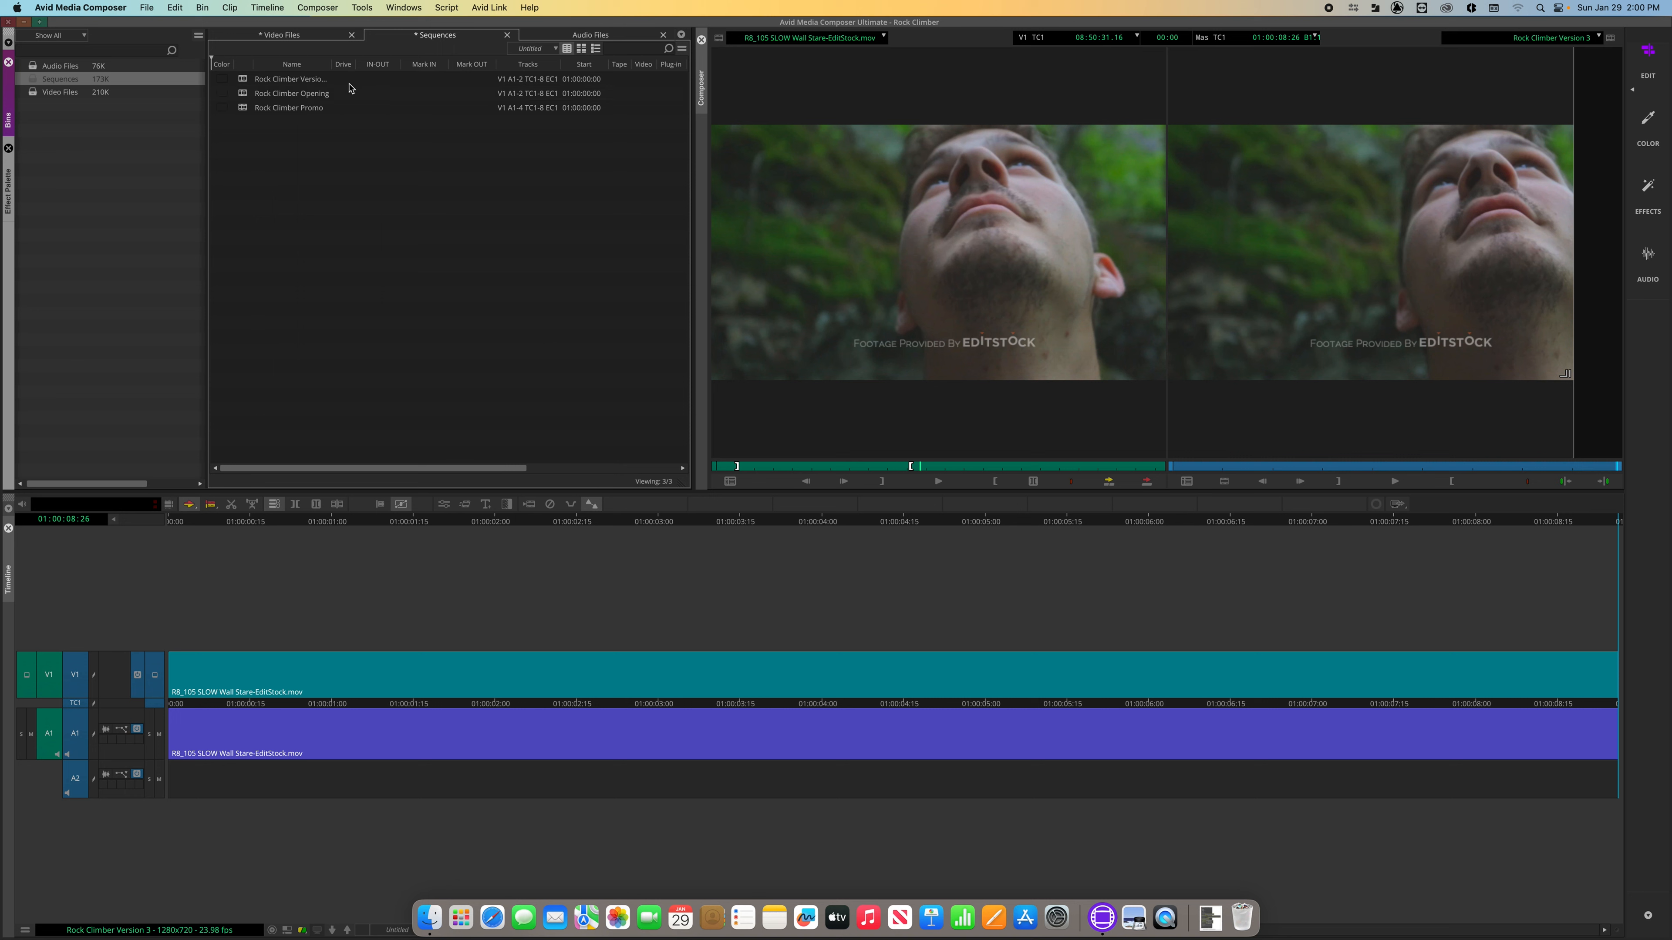
left_click(291, 96)
left_click(300, 108)
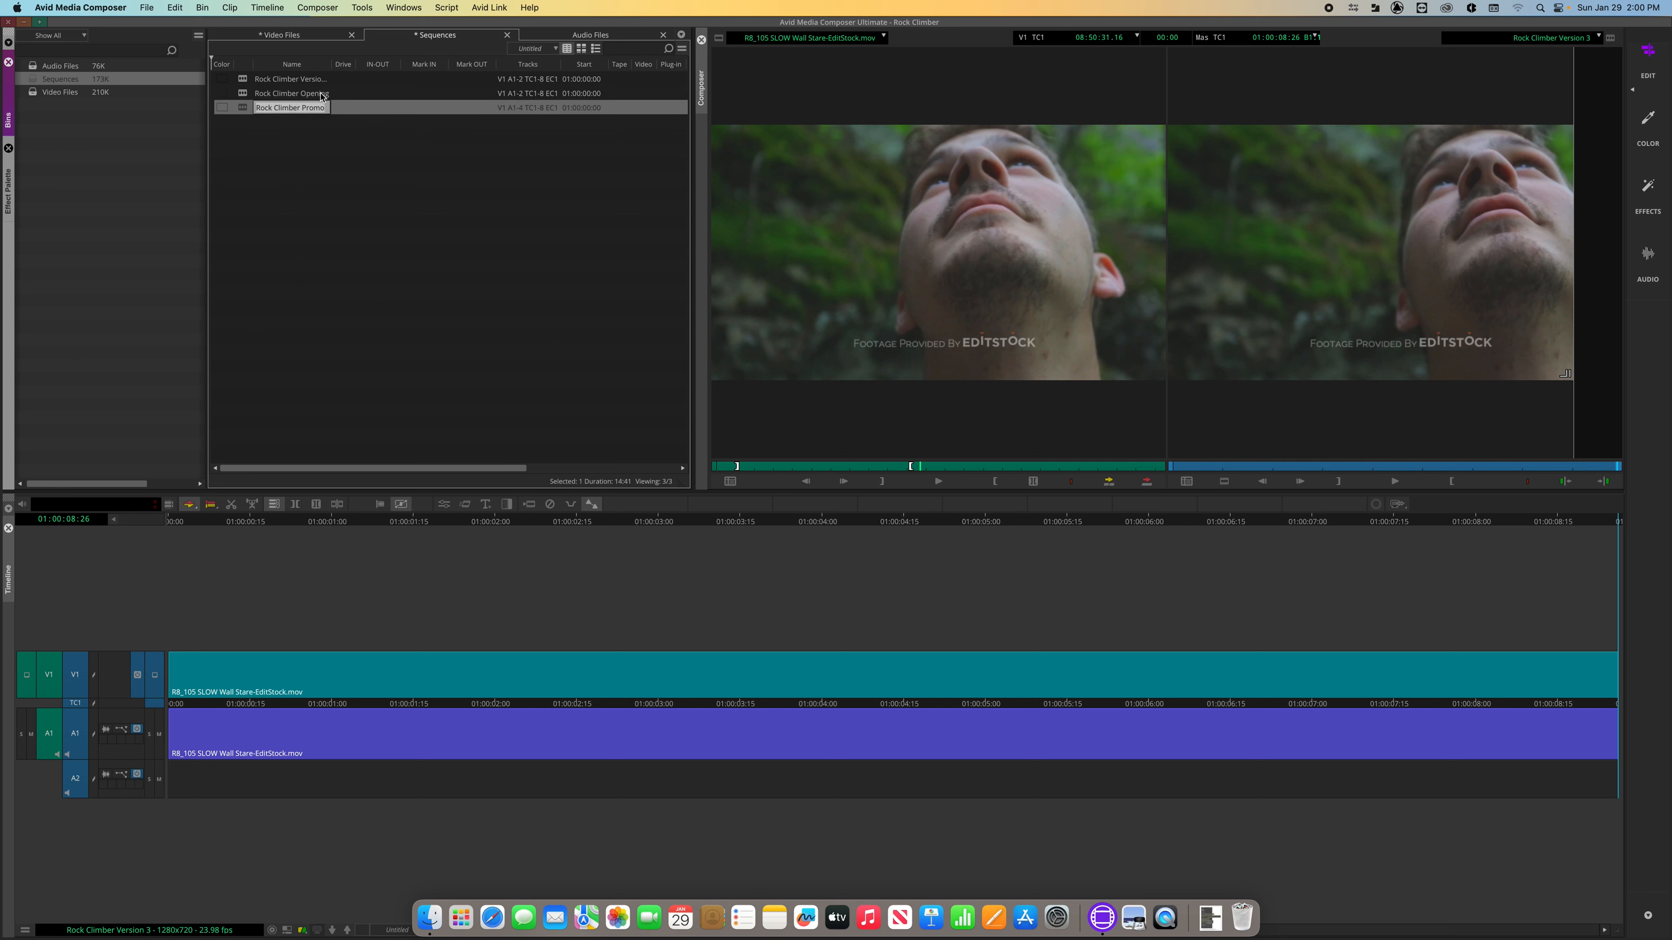
left_click(318, 124)
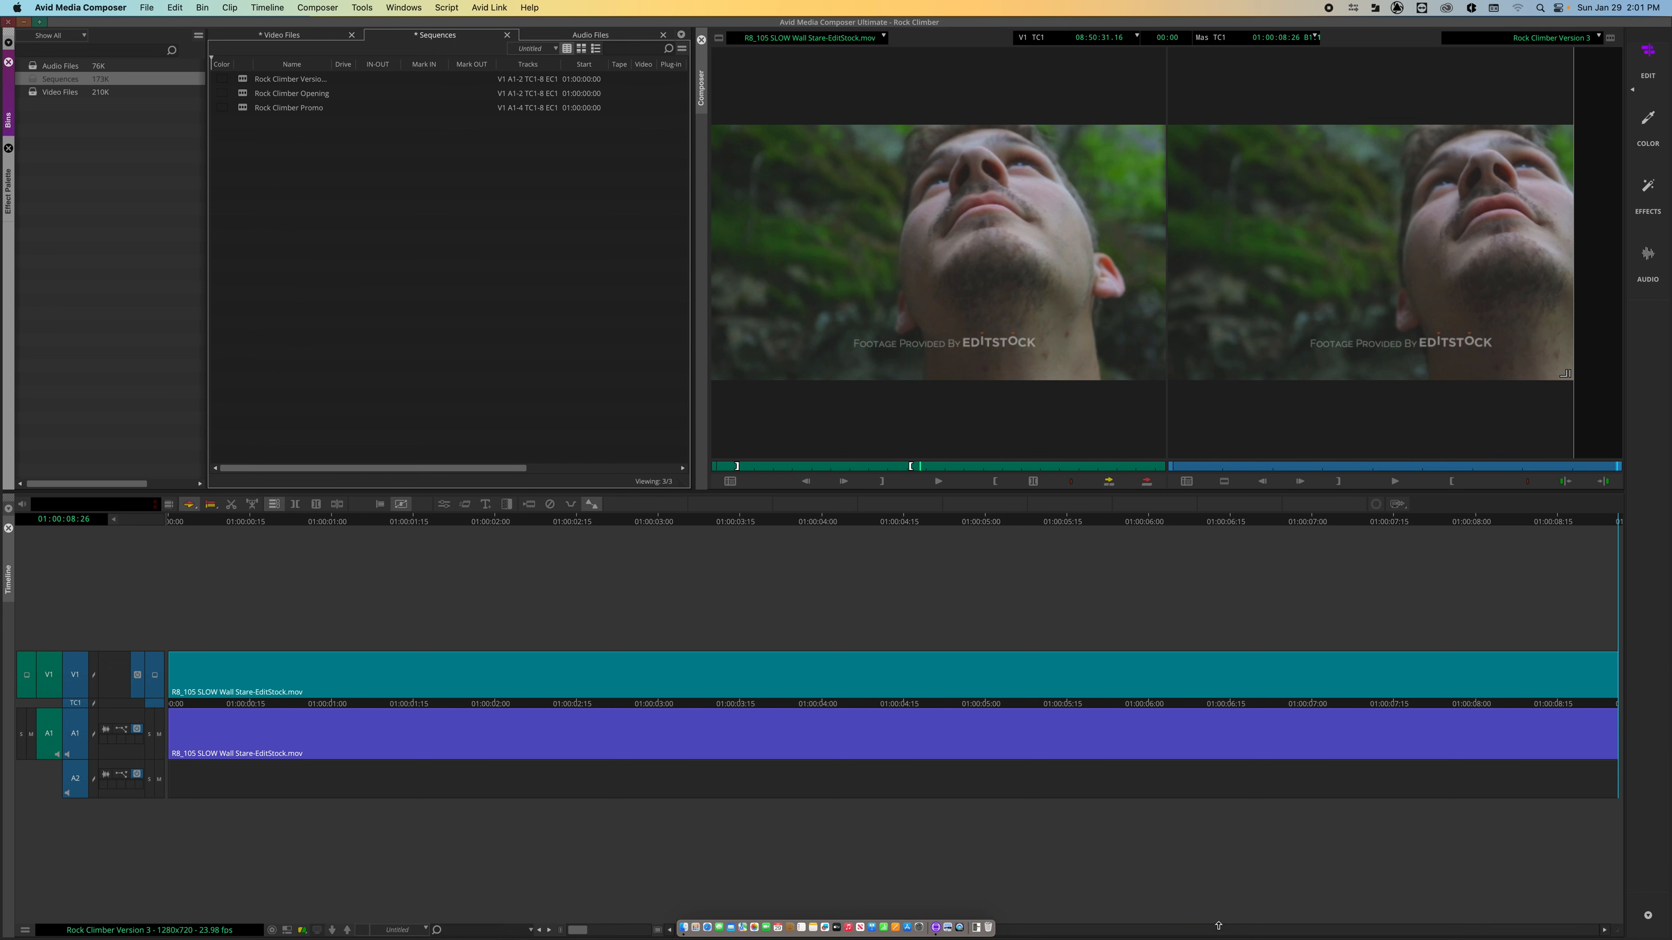
Load the R9_19 Fingers CU clip from the Video Files bin into the source monitor and mark a first range of about 1 second
mouse_move(576, 930)
left_mouse_down()
mouse_move(635, 935)
mouse_move(564, 935)
left_mouse_up()
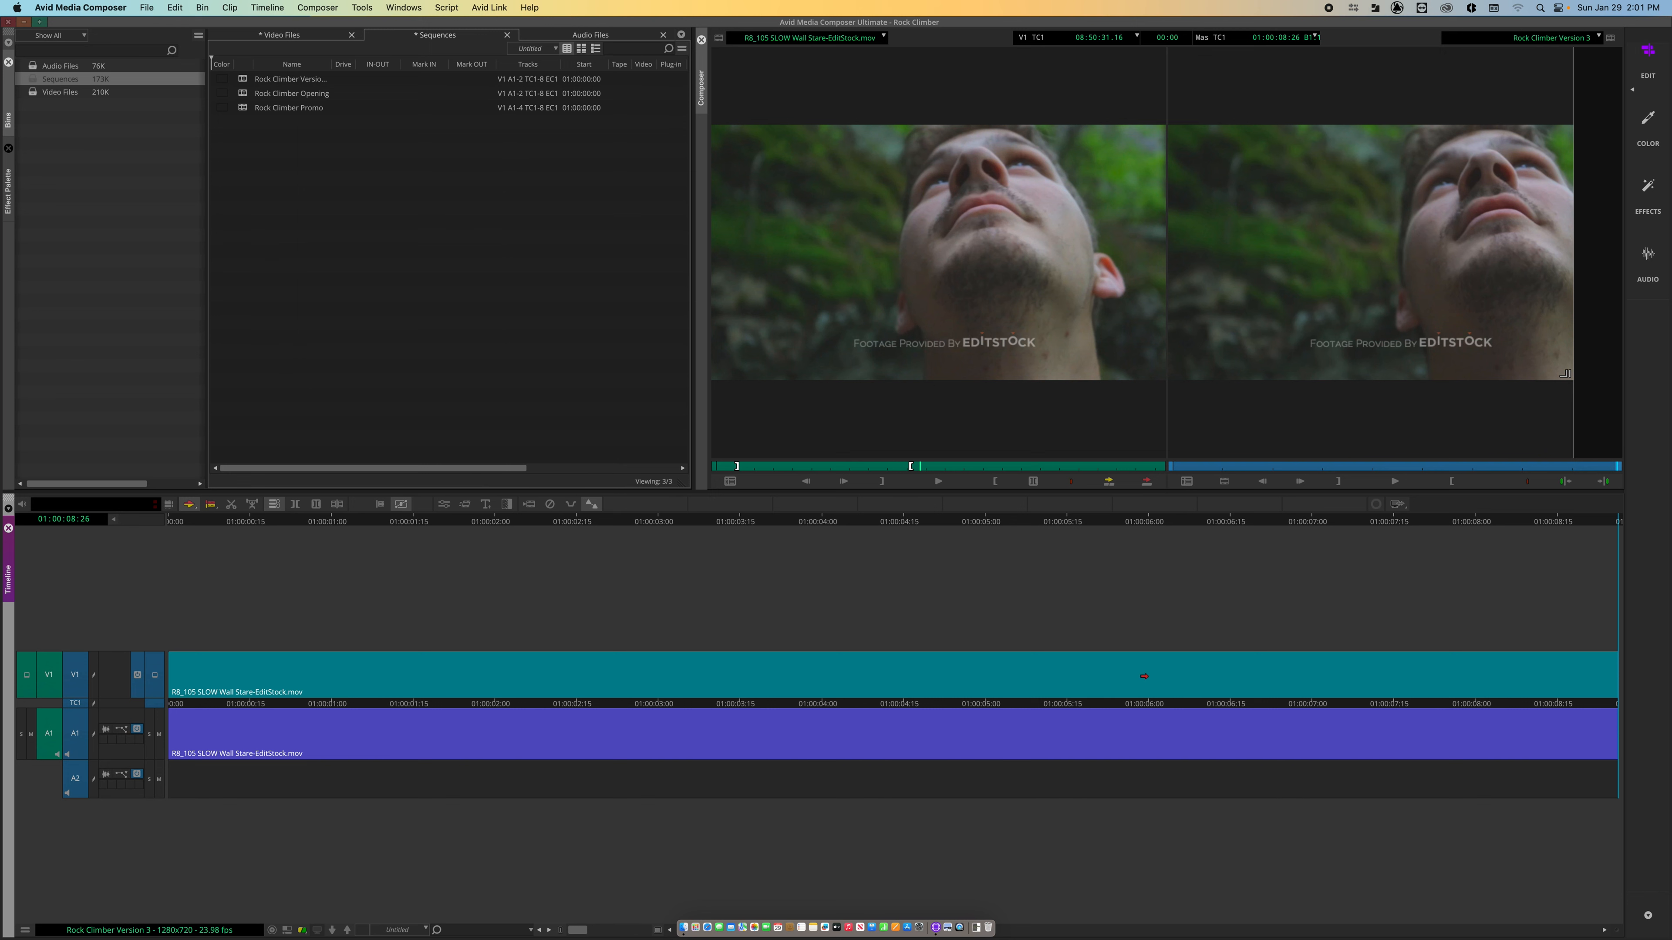
key("Down")
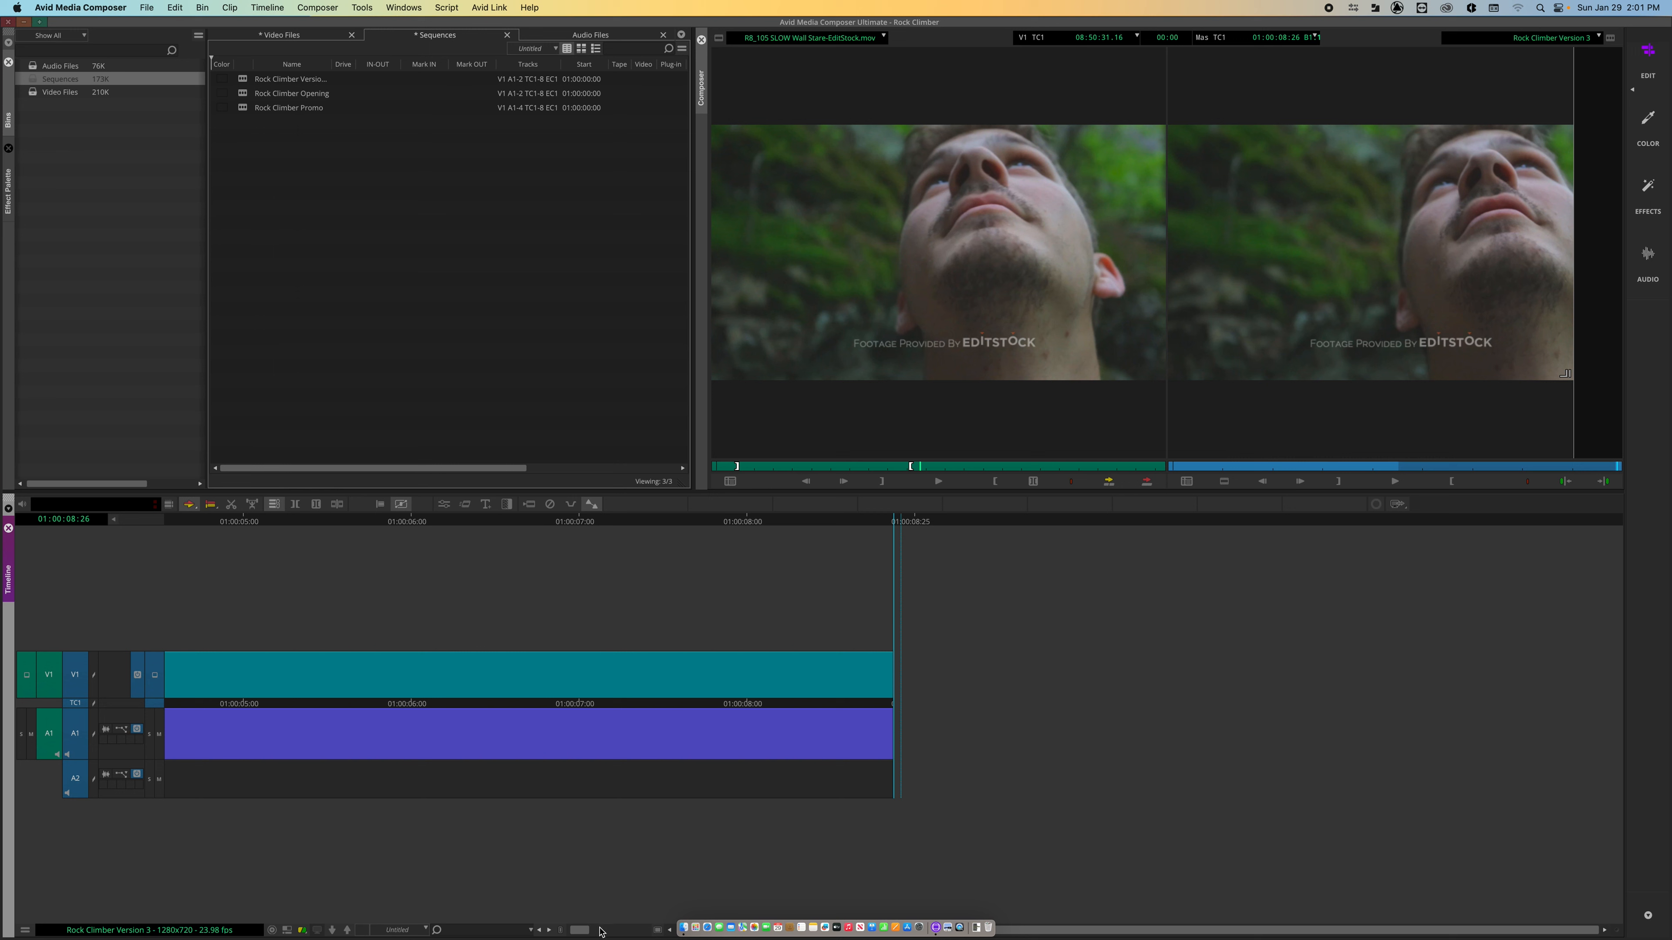
left_click(561, 931)
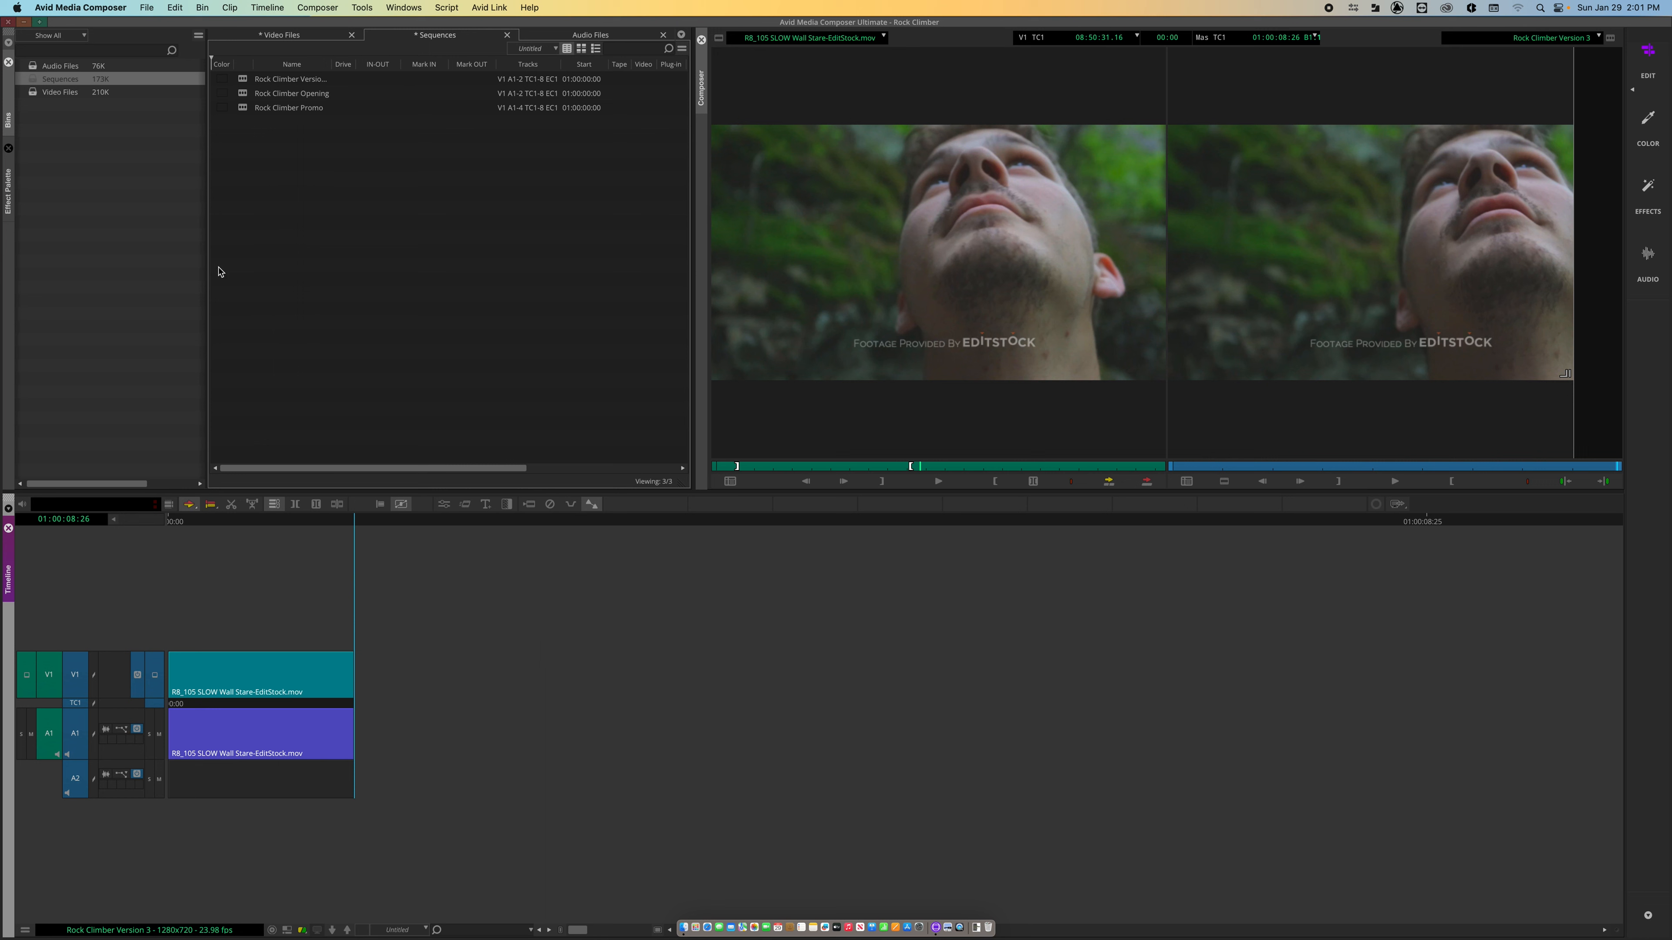
left_click(30, 93)
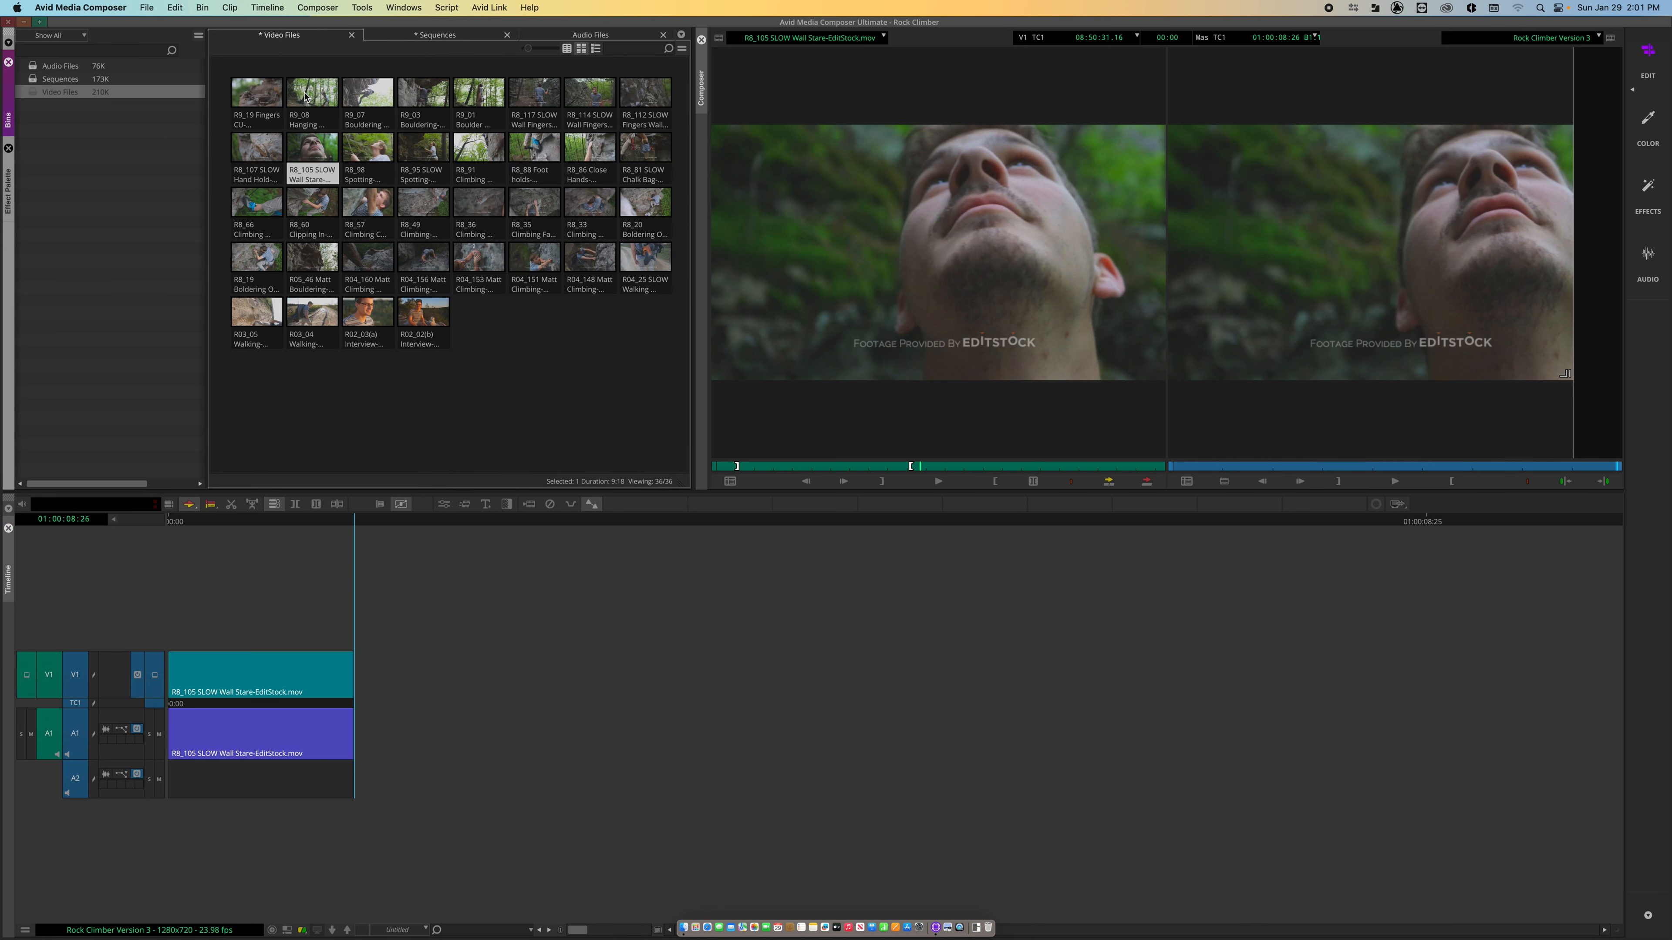
double_click(249, 96)
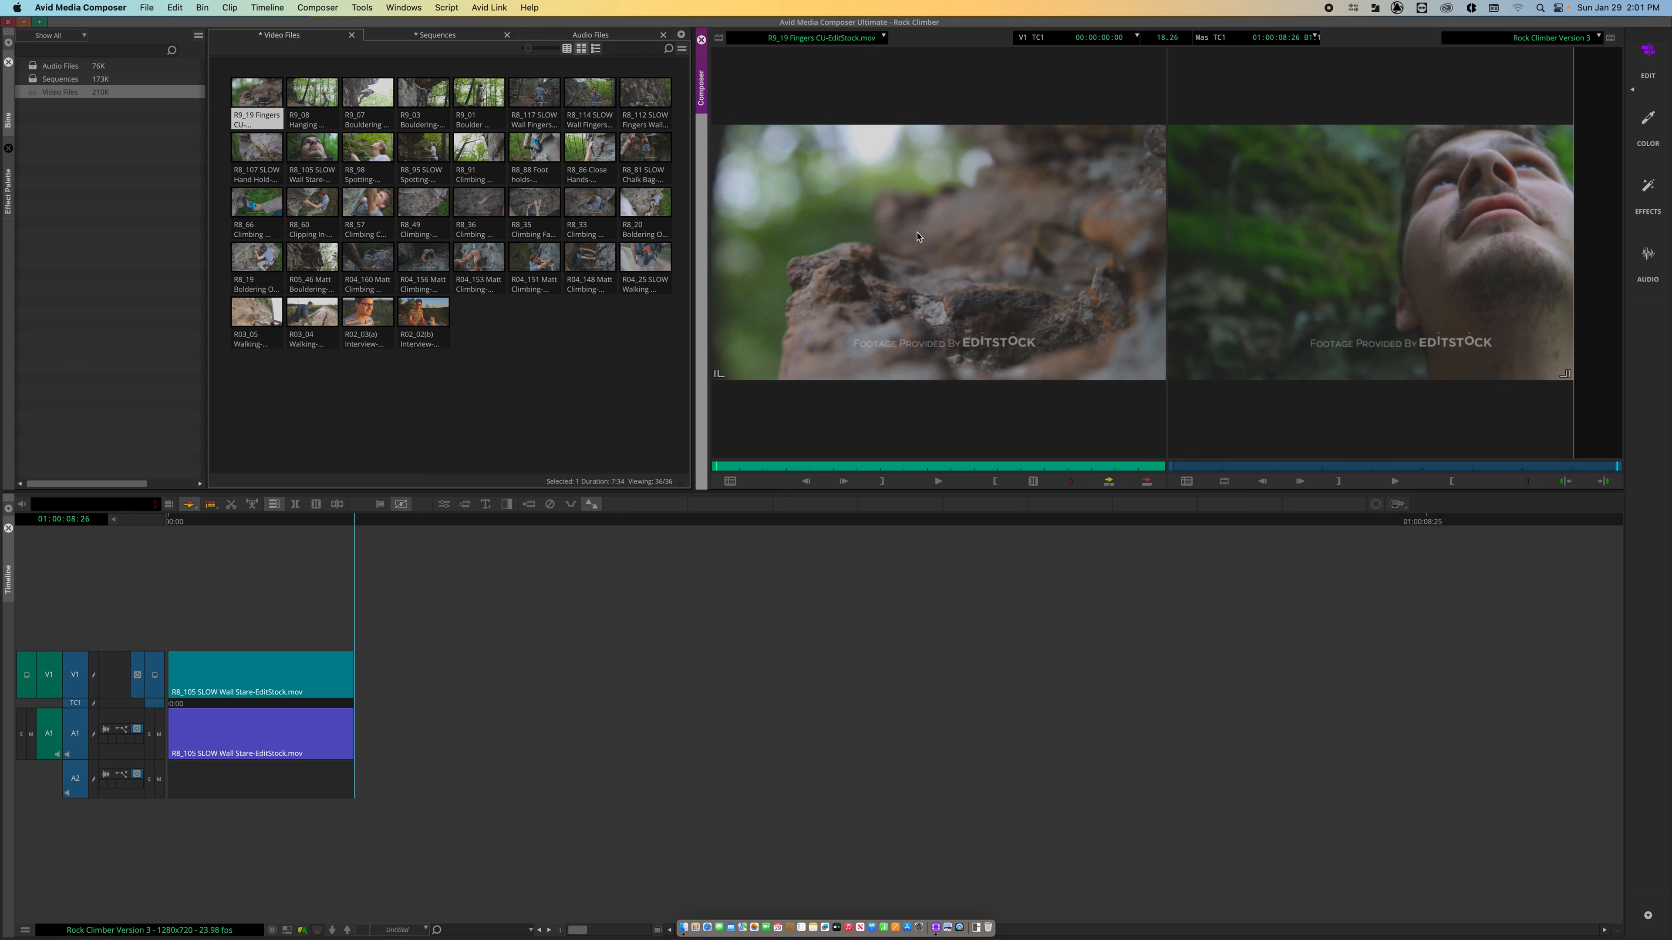
key("space")
key("o")
key("i")
key("space")
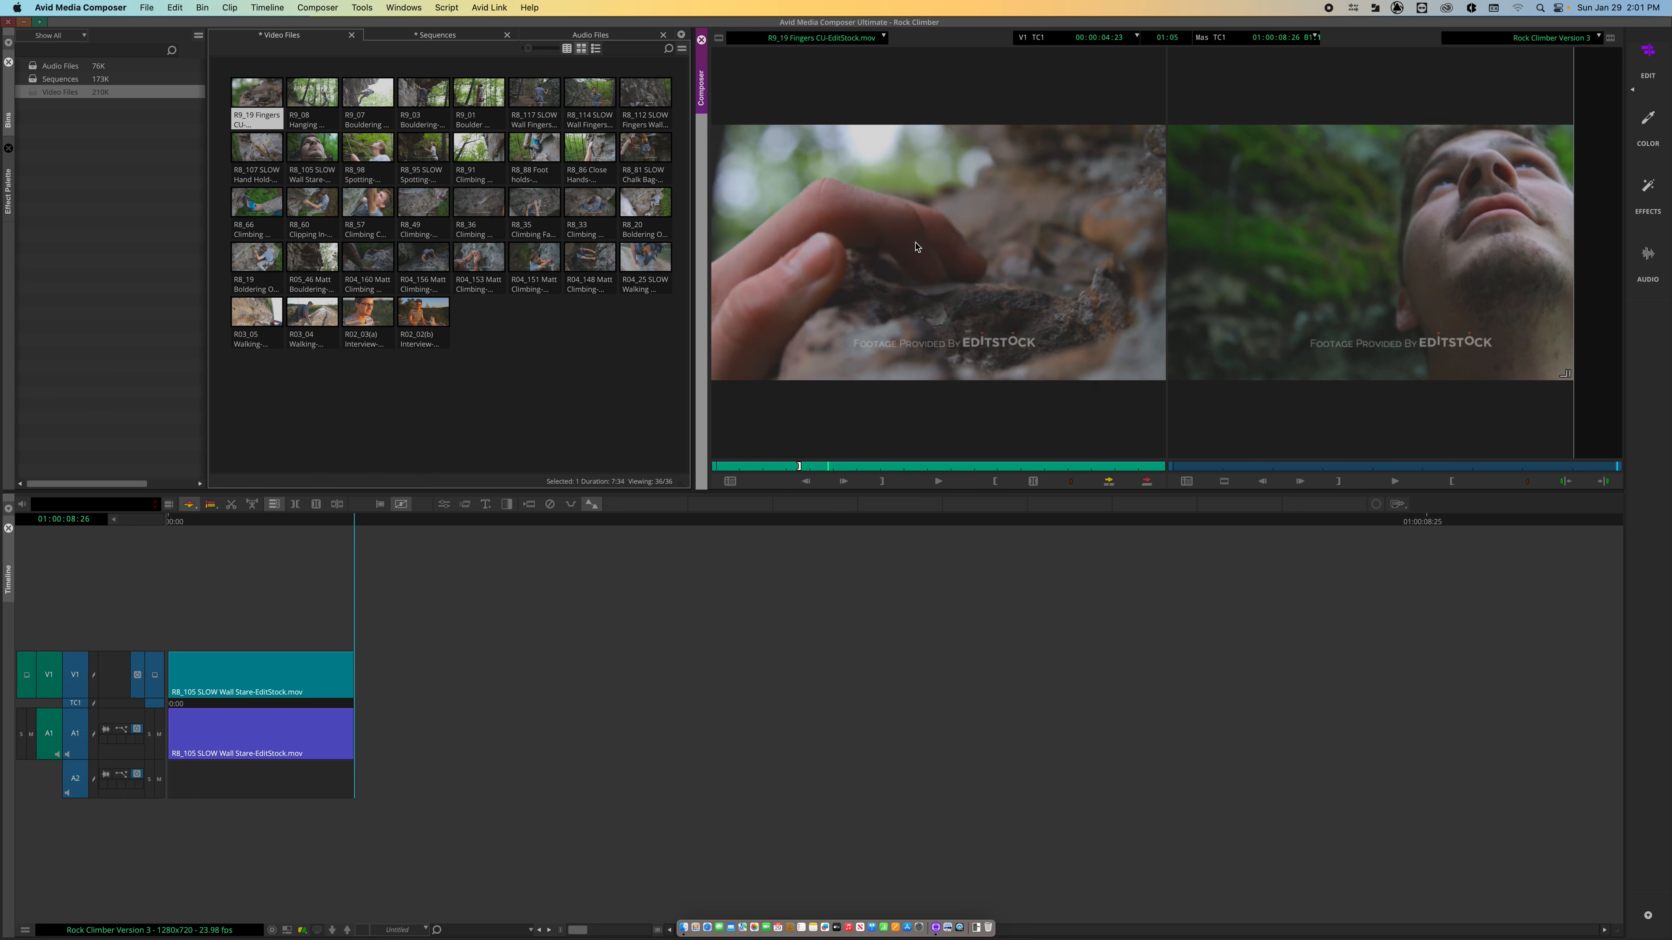
Mark the R9_19 Fingers CU clip again from an earlier frame, covering about 2 seconds
left_click(767, 467)
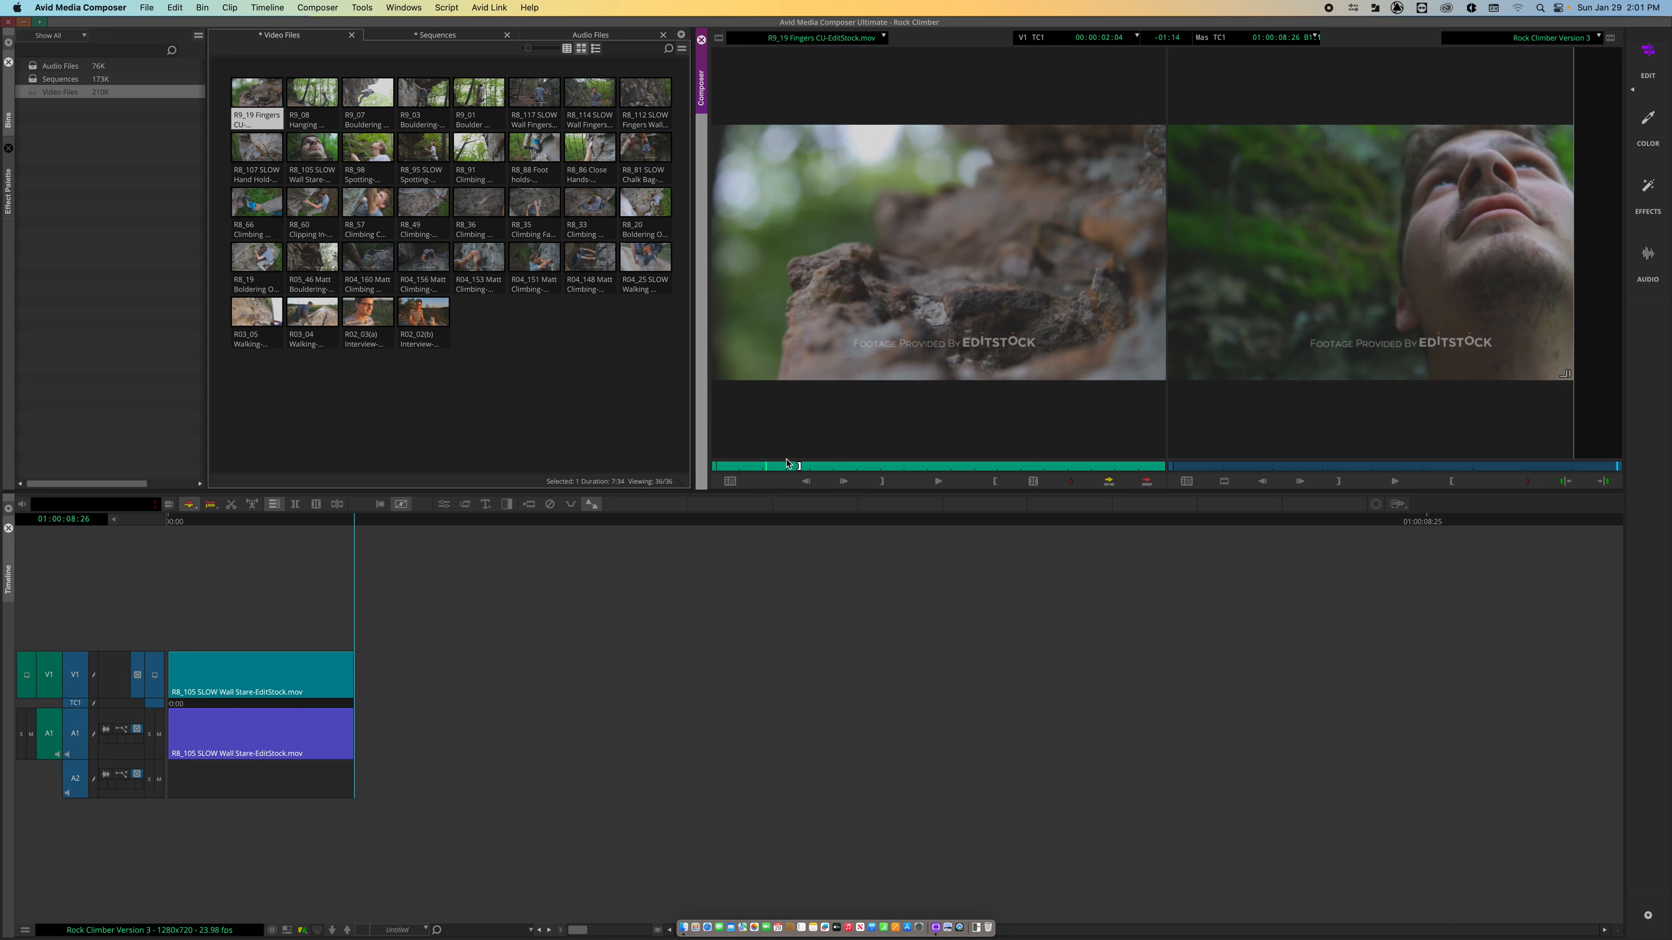
key("space")
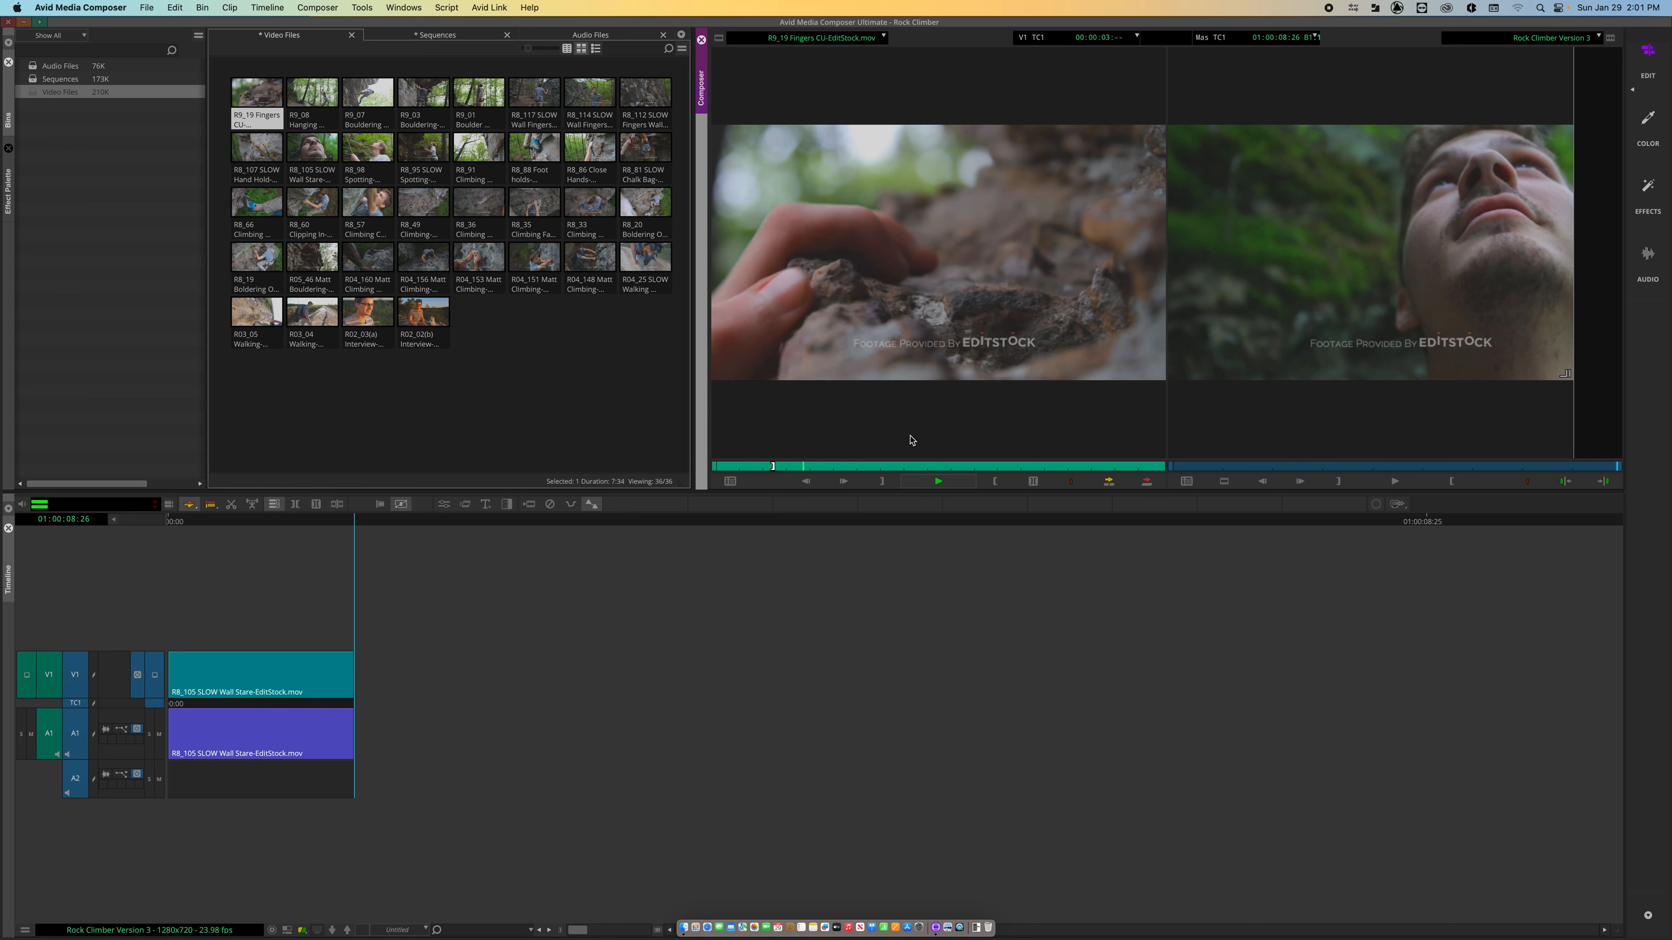
key("i")
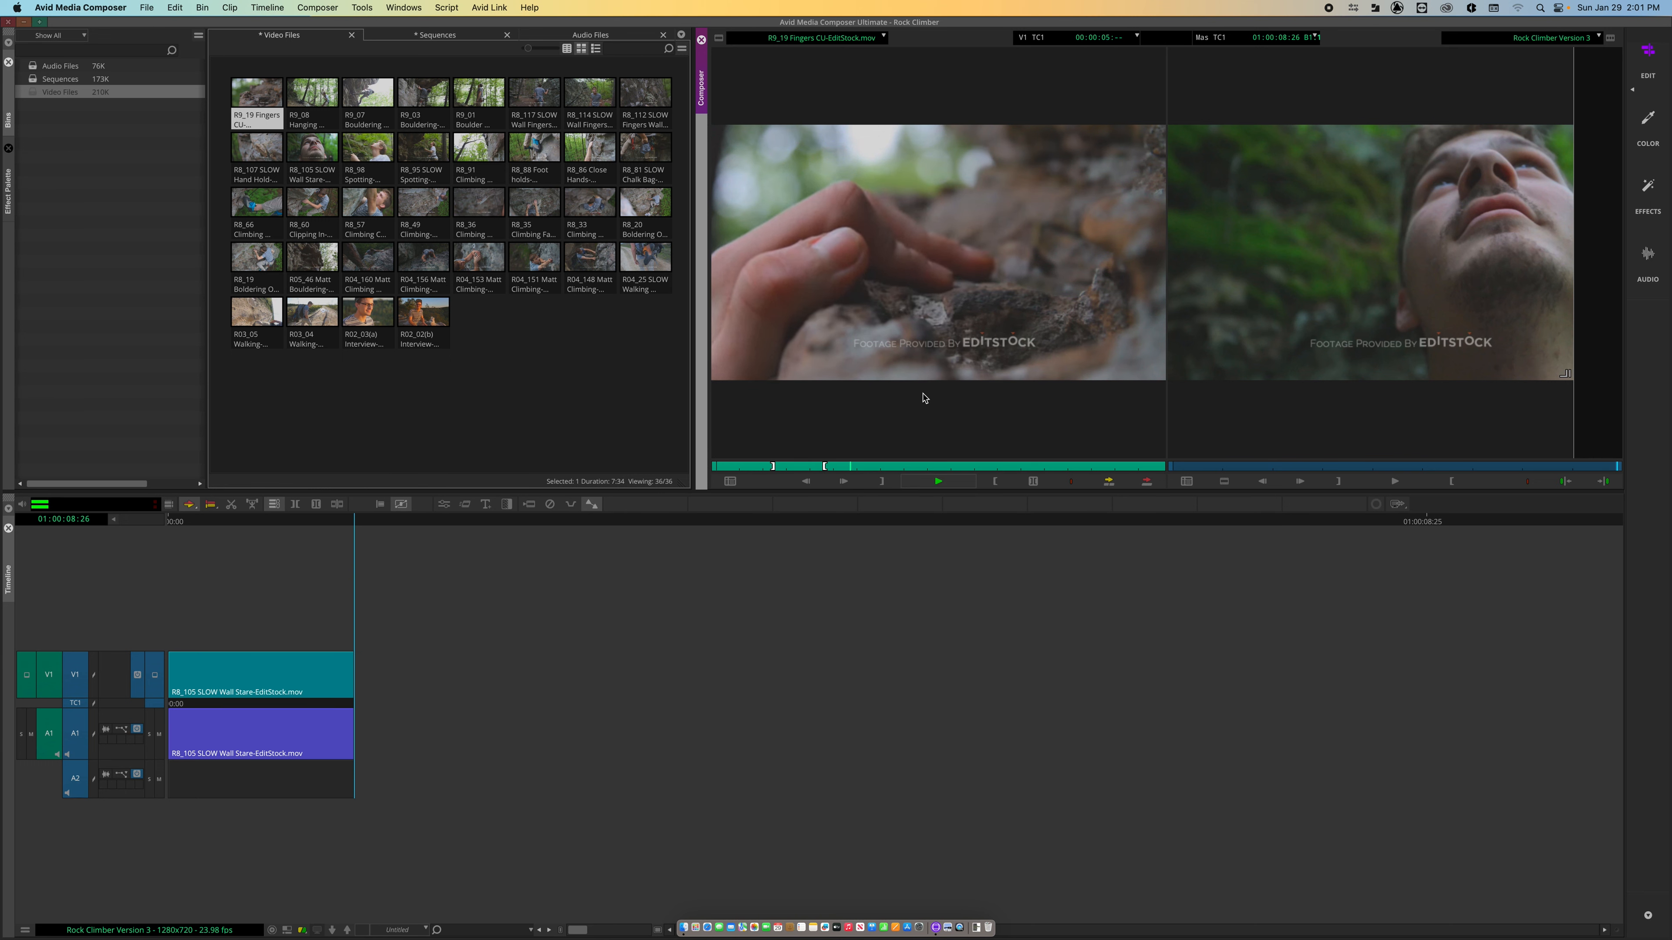
key("space")
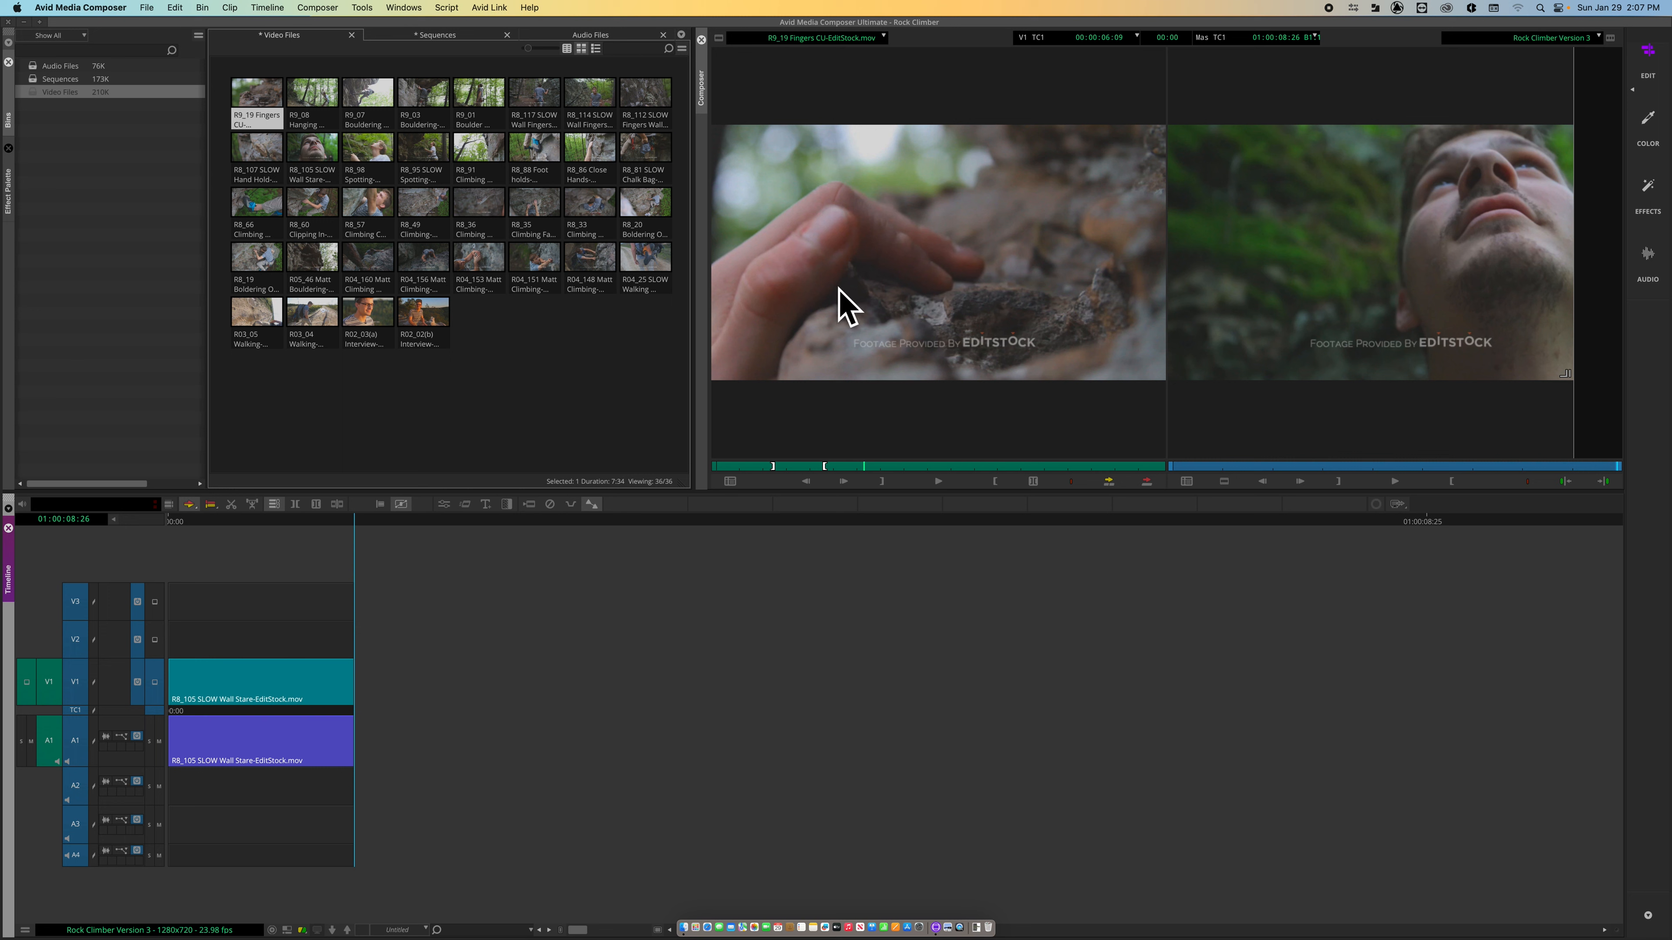
left_click(867, 373)
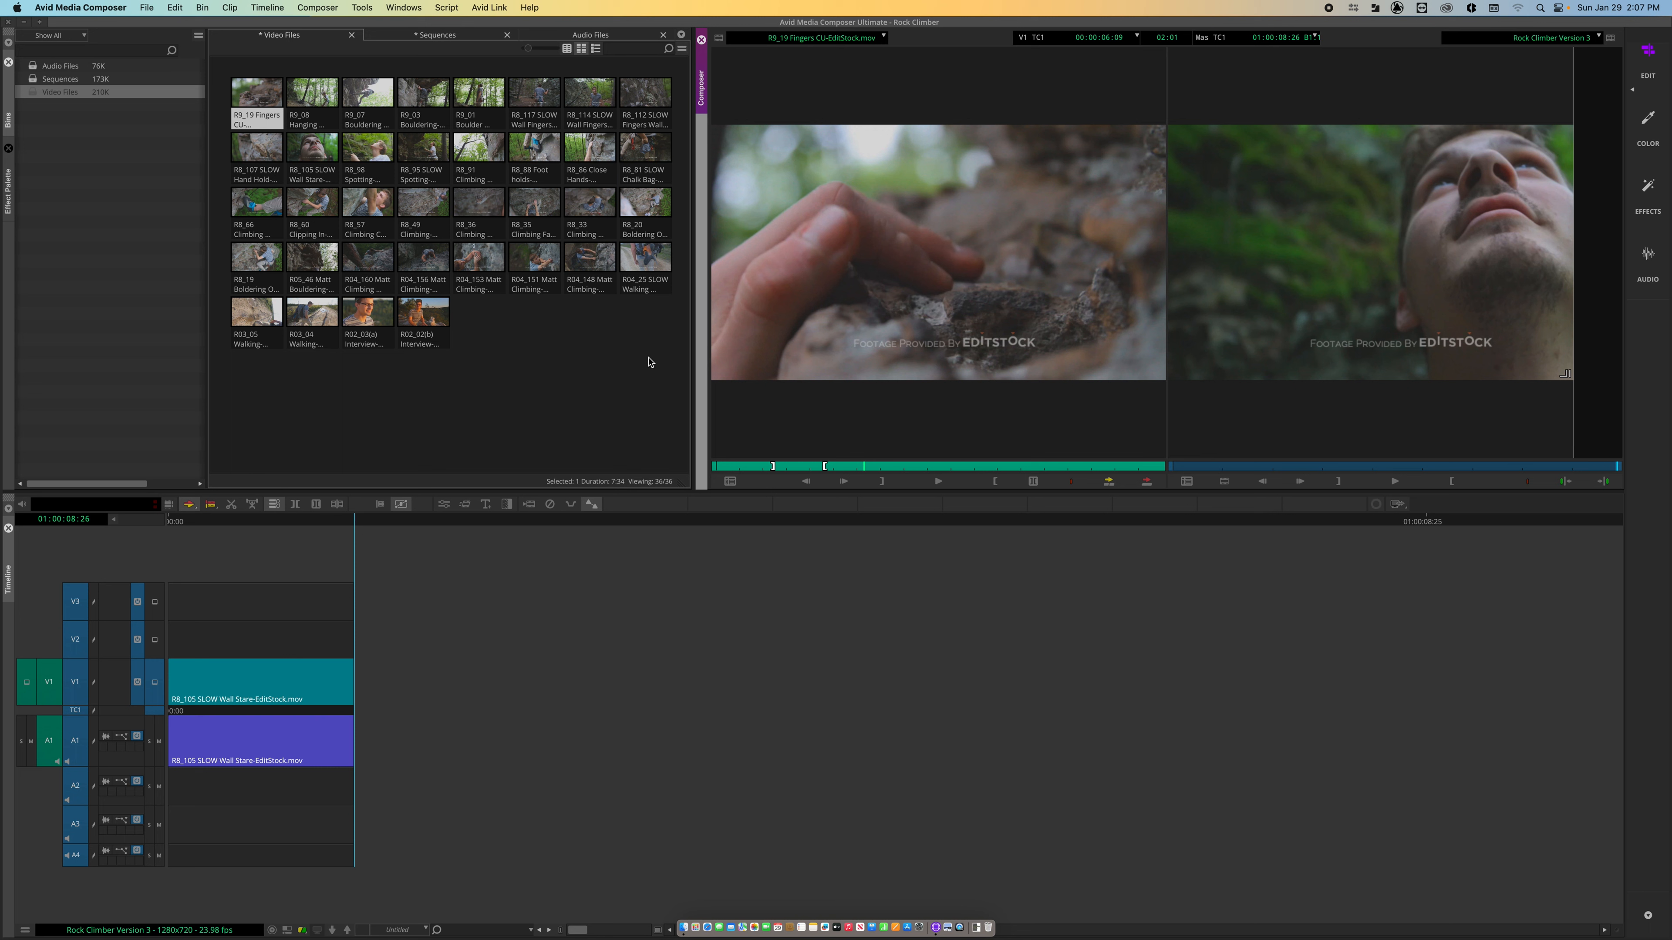
Place the marked R9_19 Fingers CU range directly after the R8_105 segment on V1 and A1
left_click_drag(840, 412, 589, 640)
left_click_drag(423, 680, 379, 672)
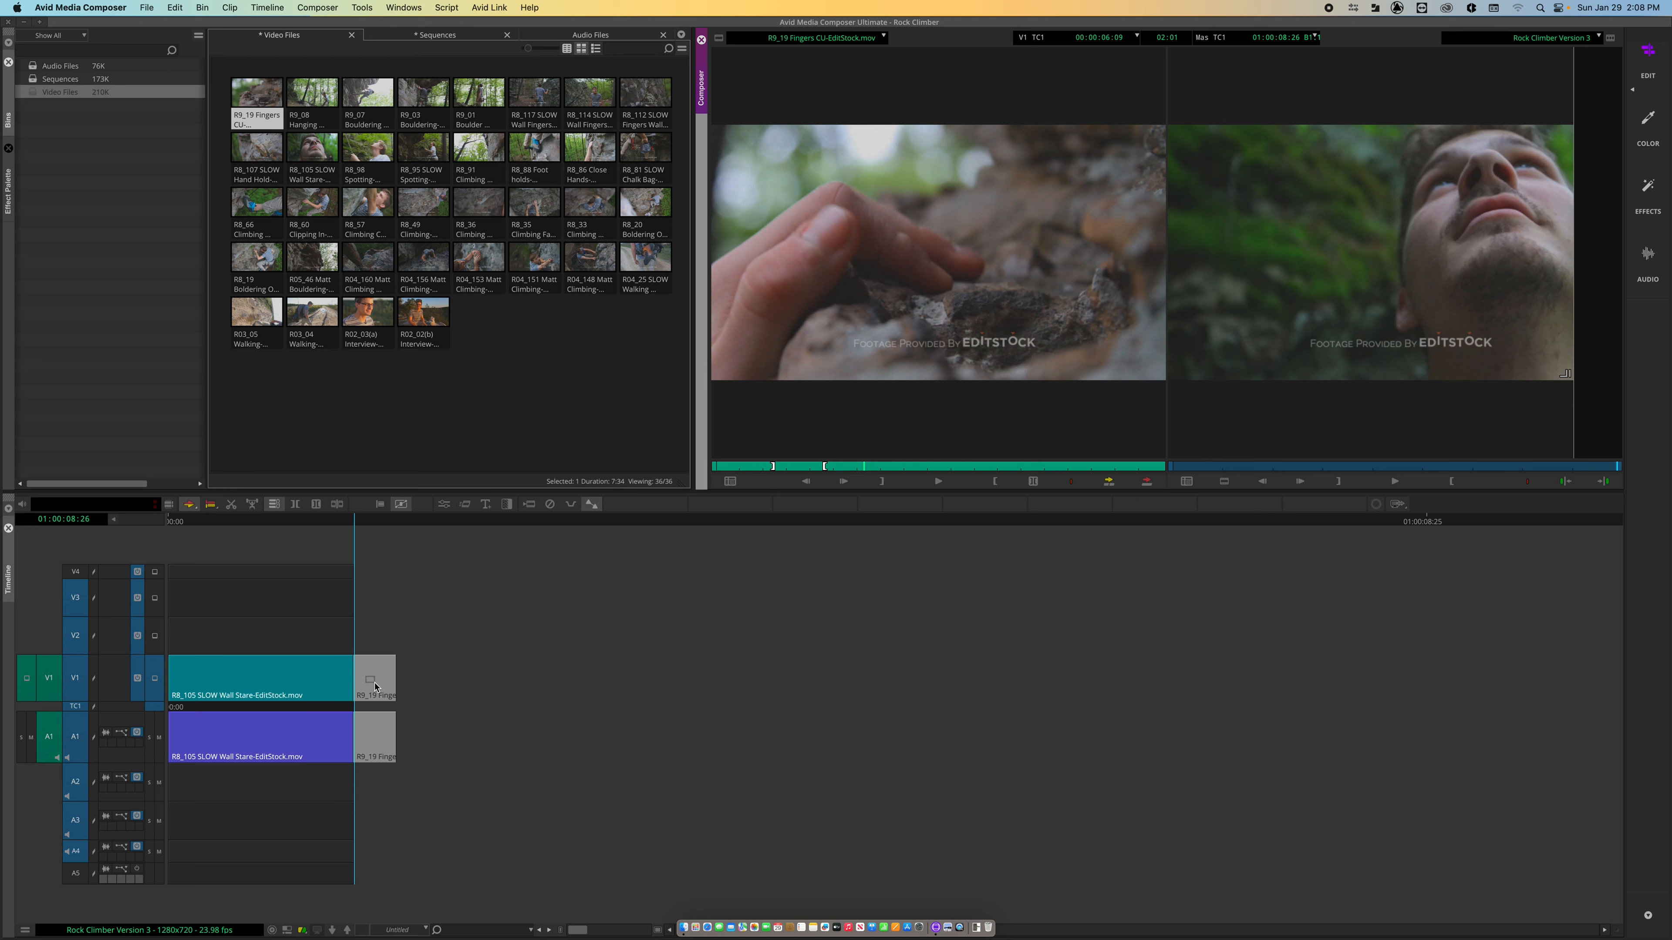
left_click_drag(374, 687, 329, 678)
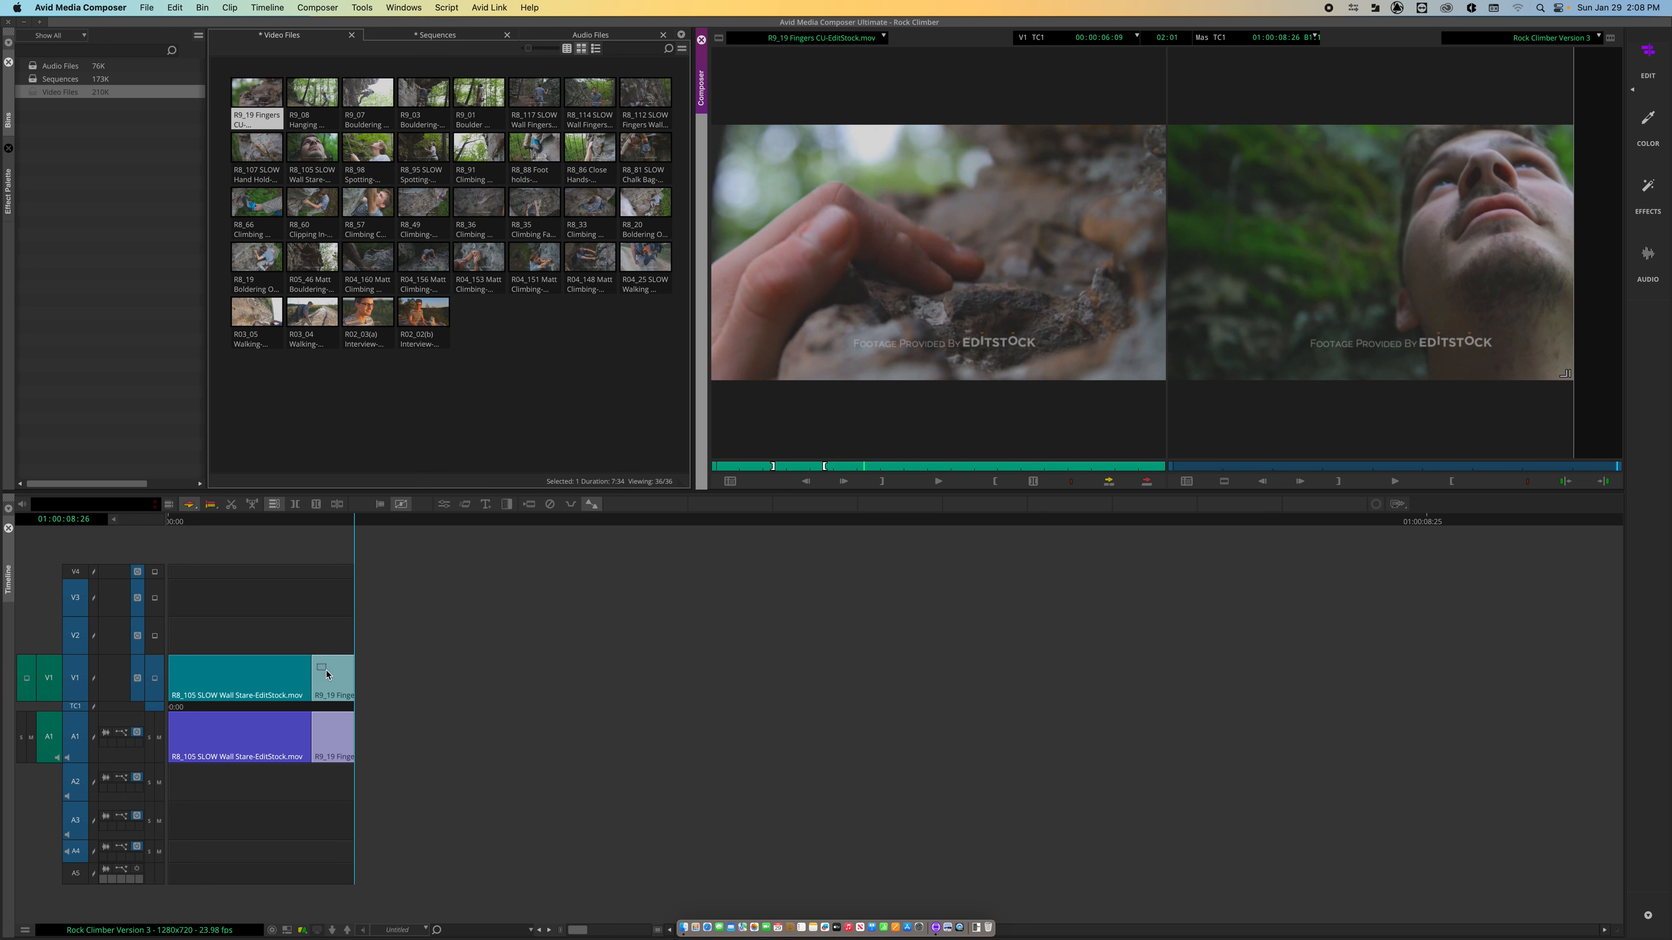
left_click_drag(326, 673, 373, 677)
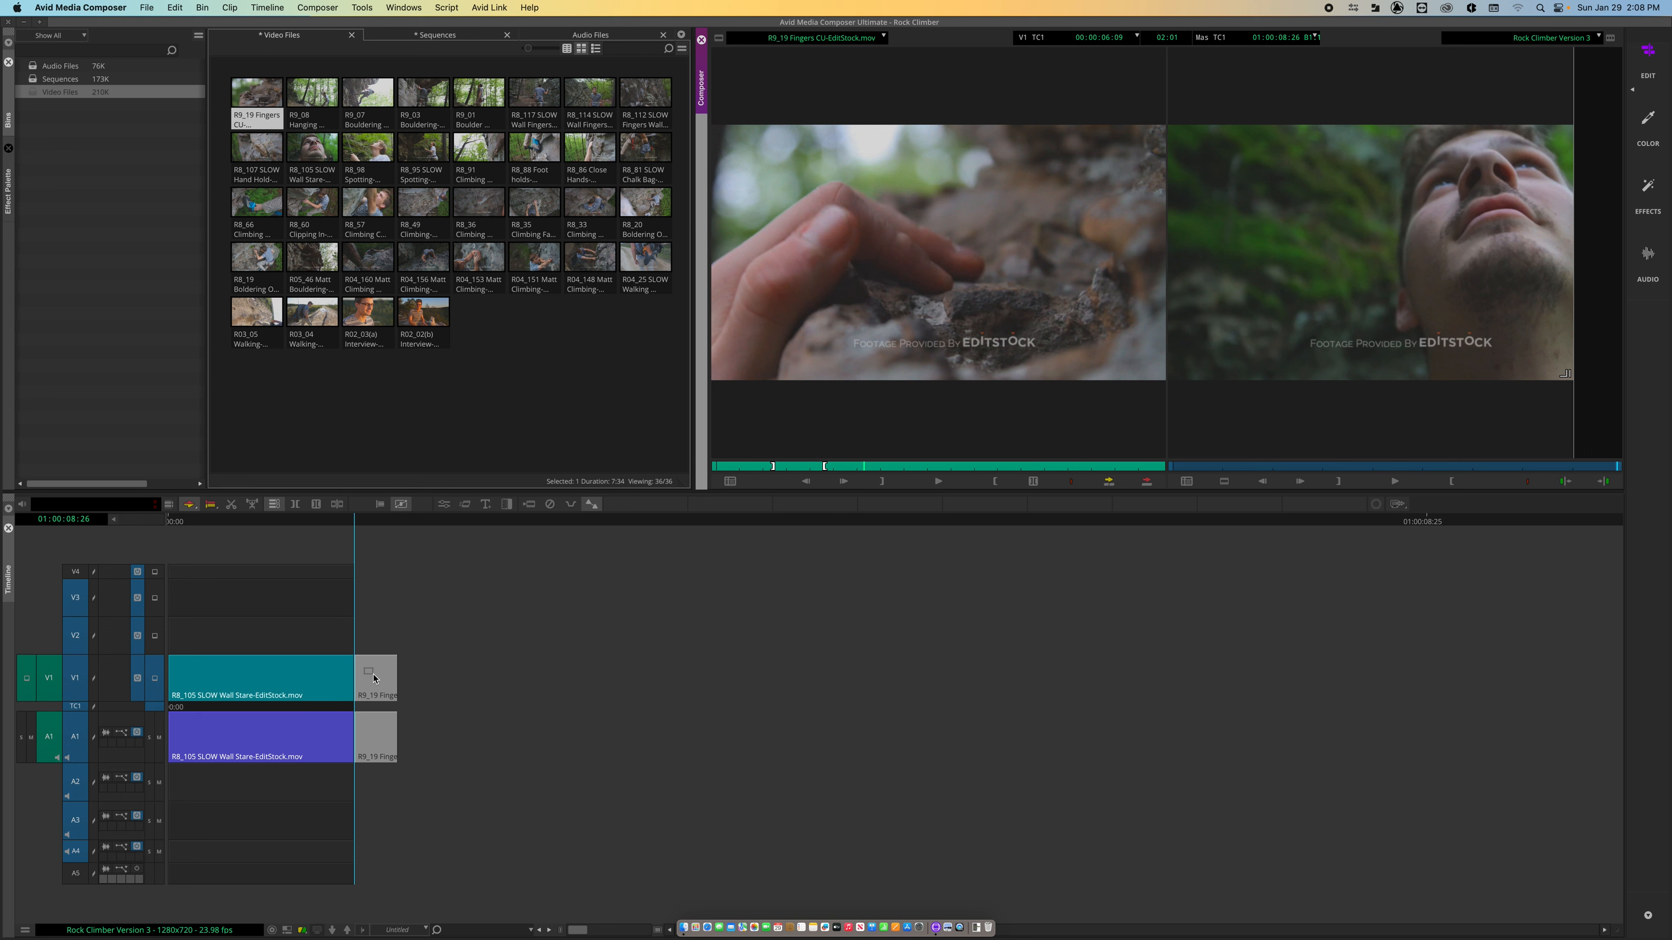
left_click_drag(373, 677, 369, 674)
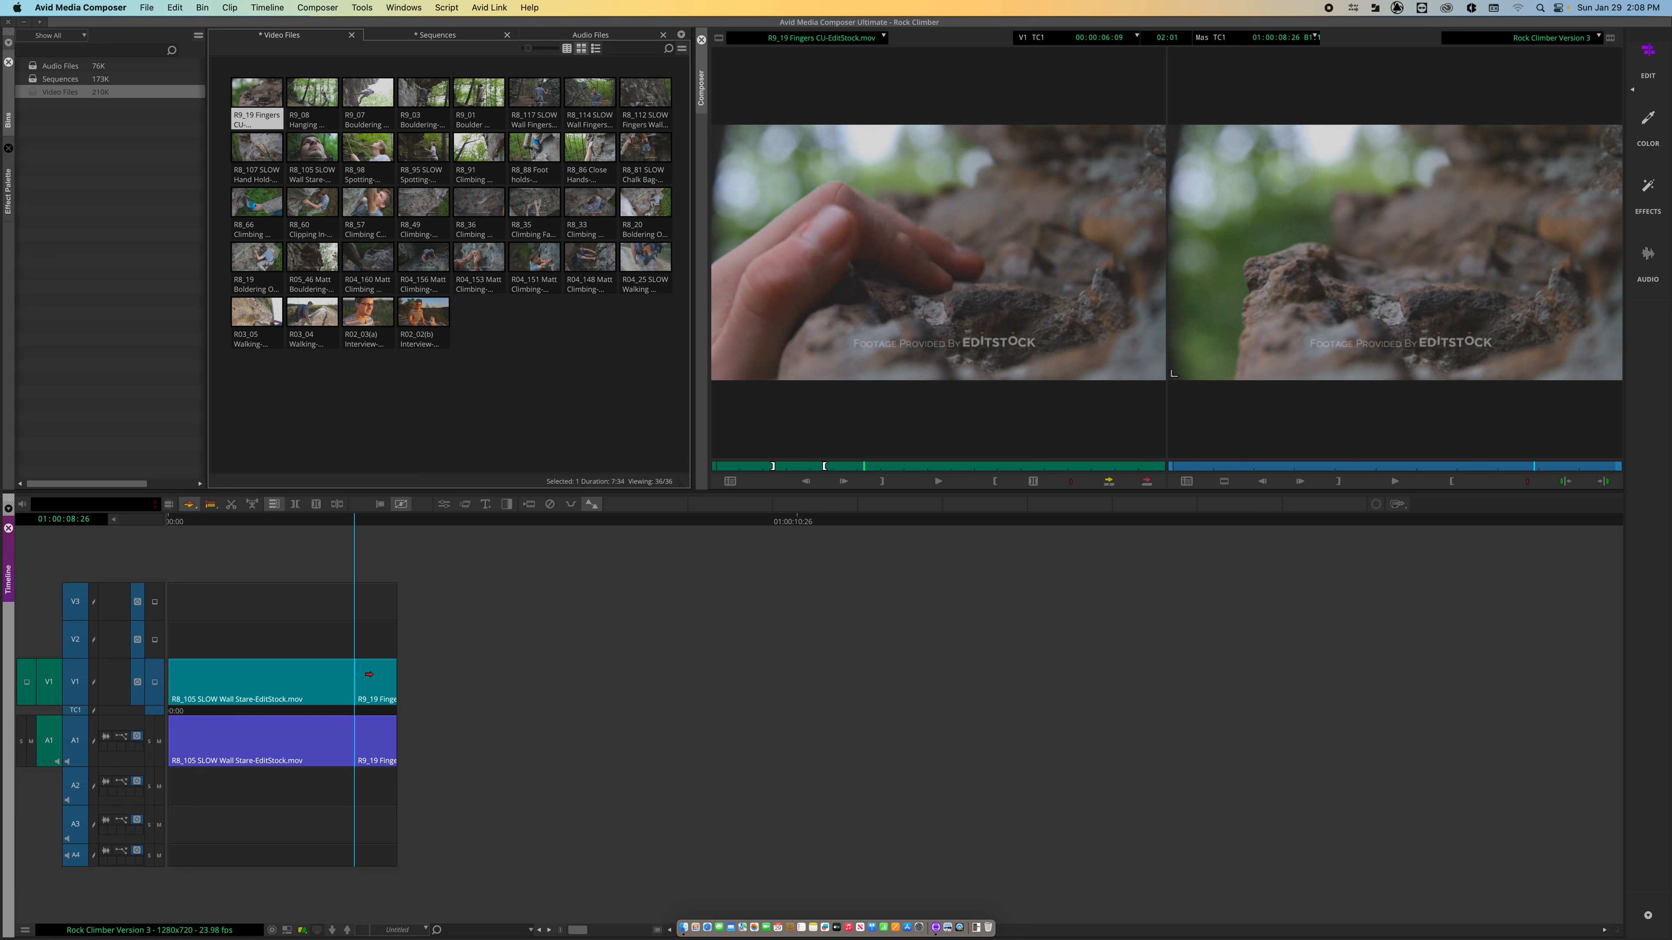
Open the timeline's segment mode options and enable Extract/Splice-In
left_click(194, 509)
left_click(196, 512)
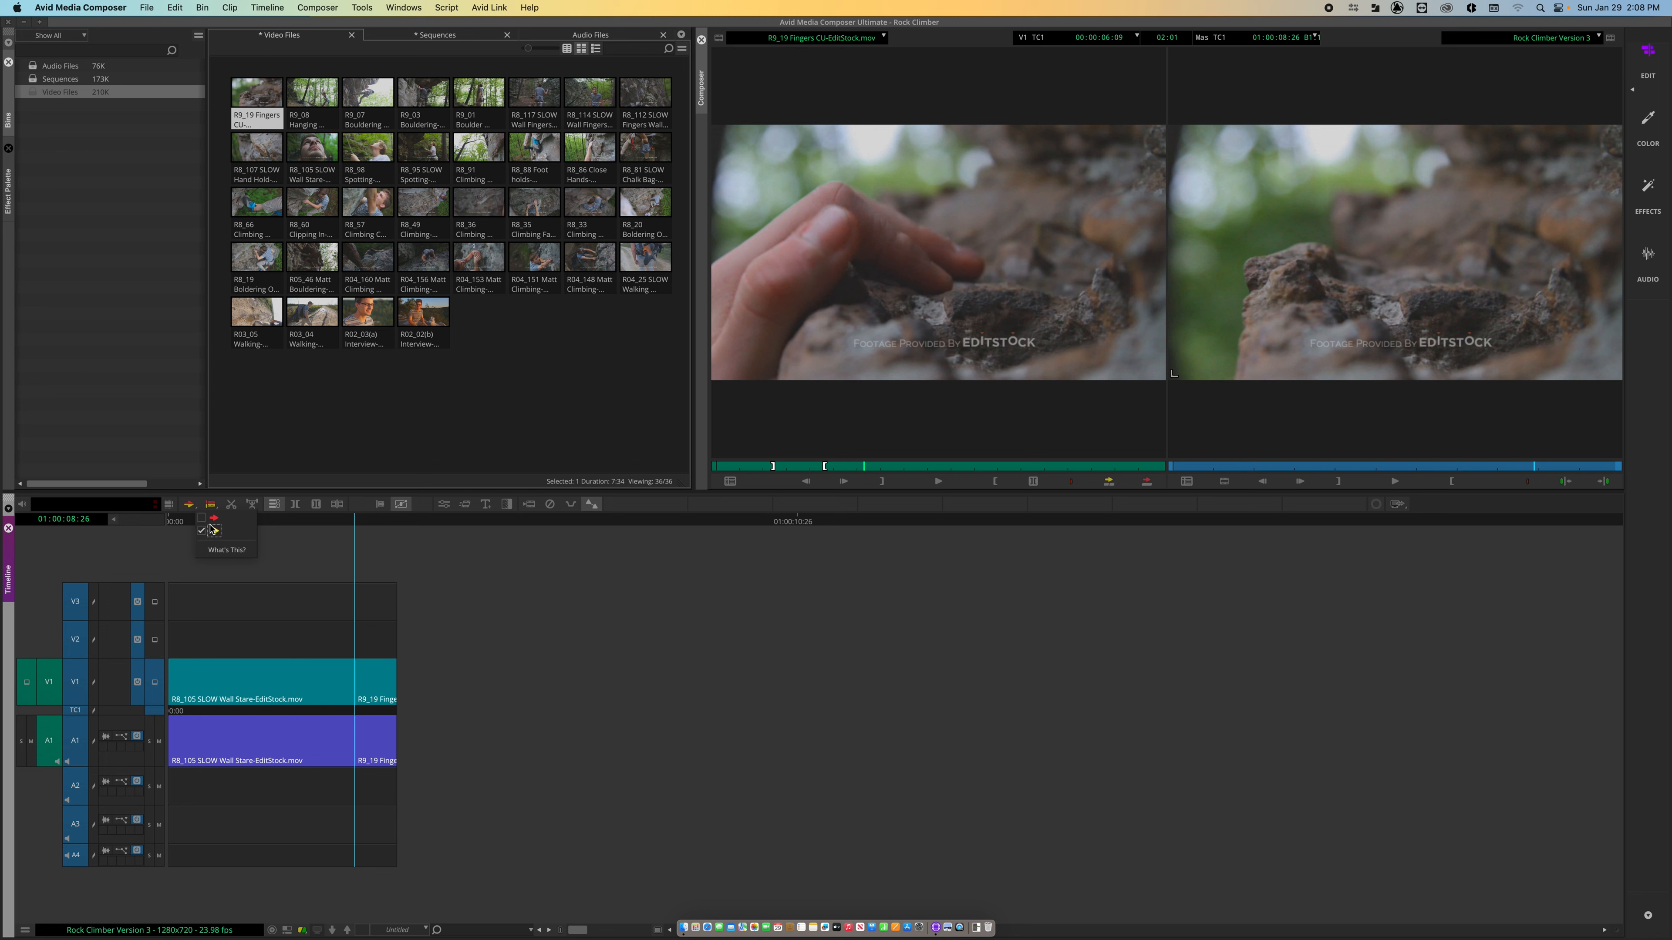
left_click(212, 532)
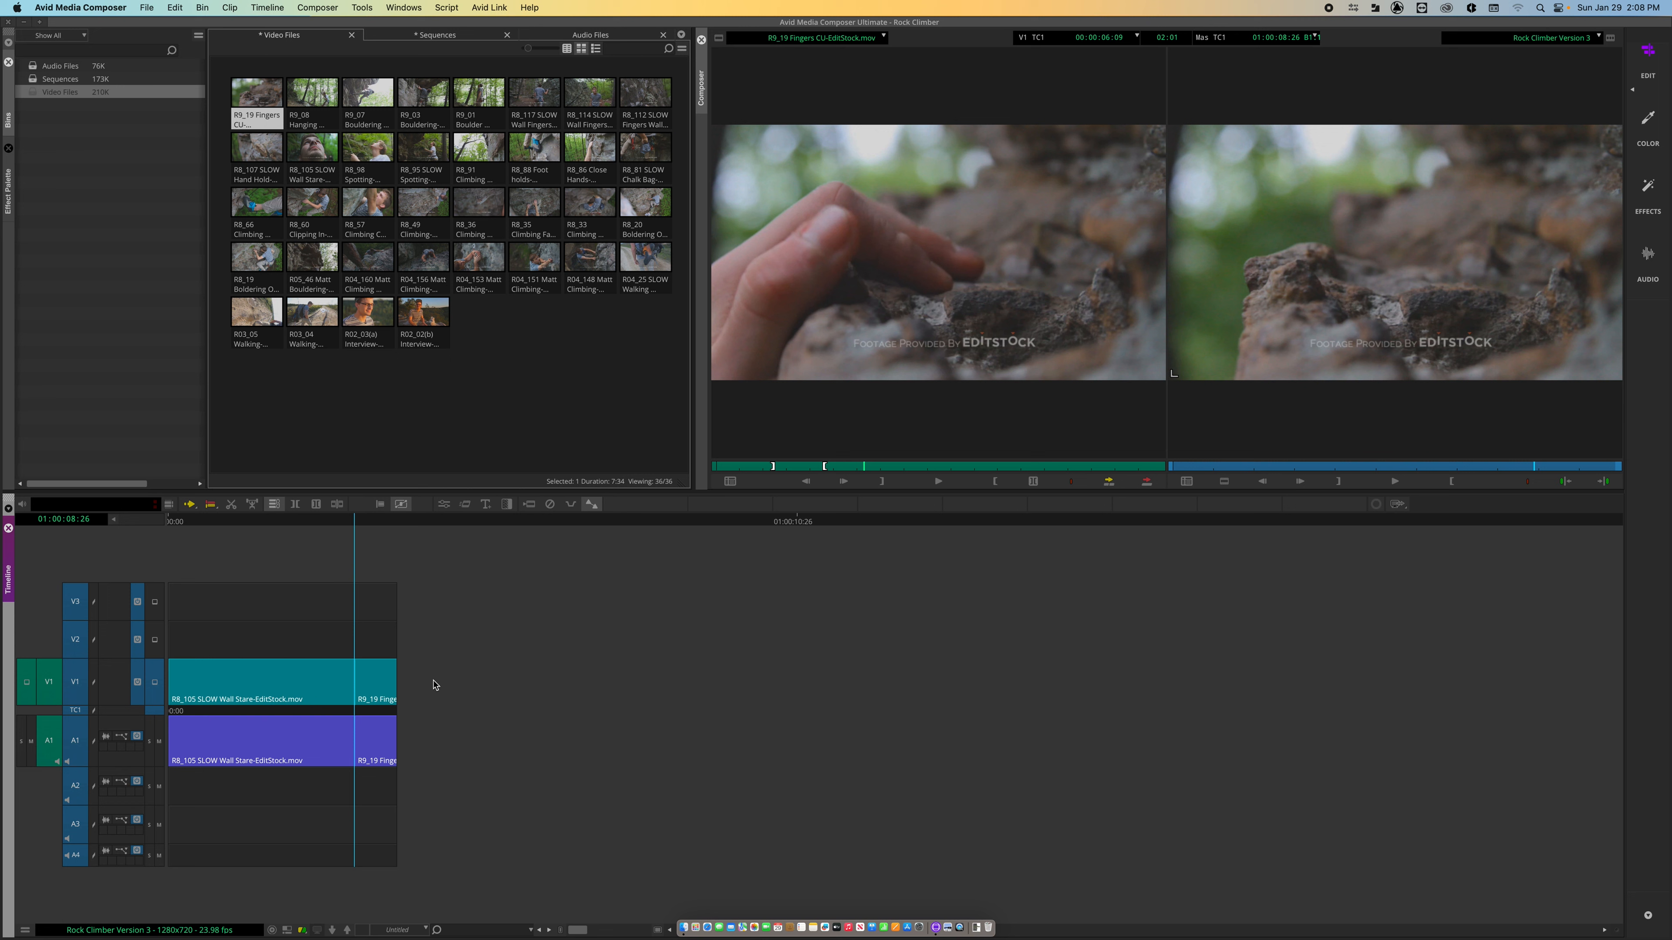
Load the R8_36 Climbing Hanging clip into the source monitor and mark a range of about 3 seconds
double_click(487, 222)
double_click(478, 203)
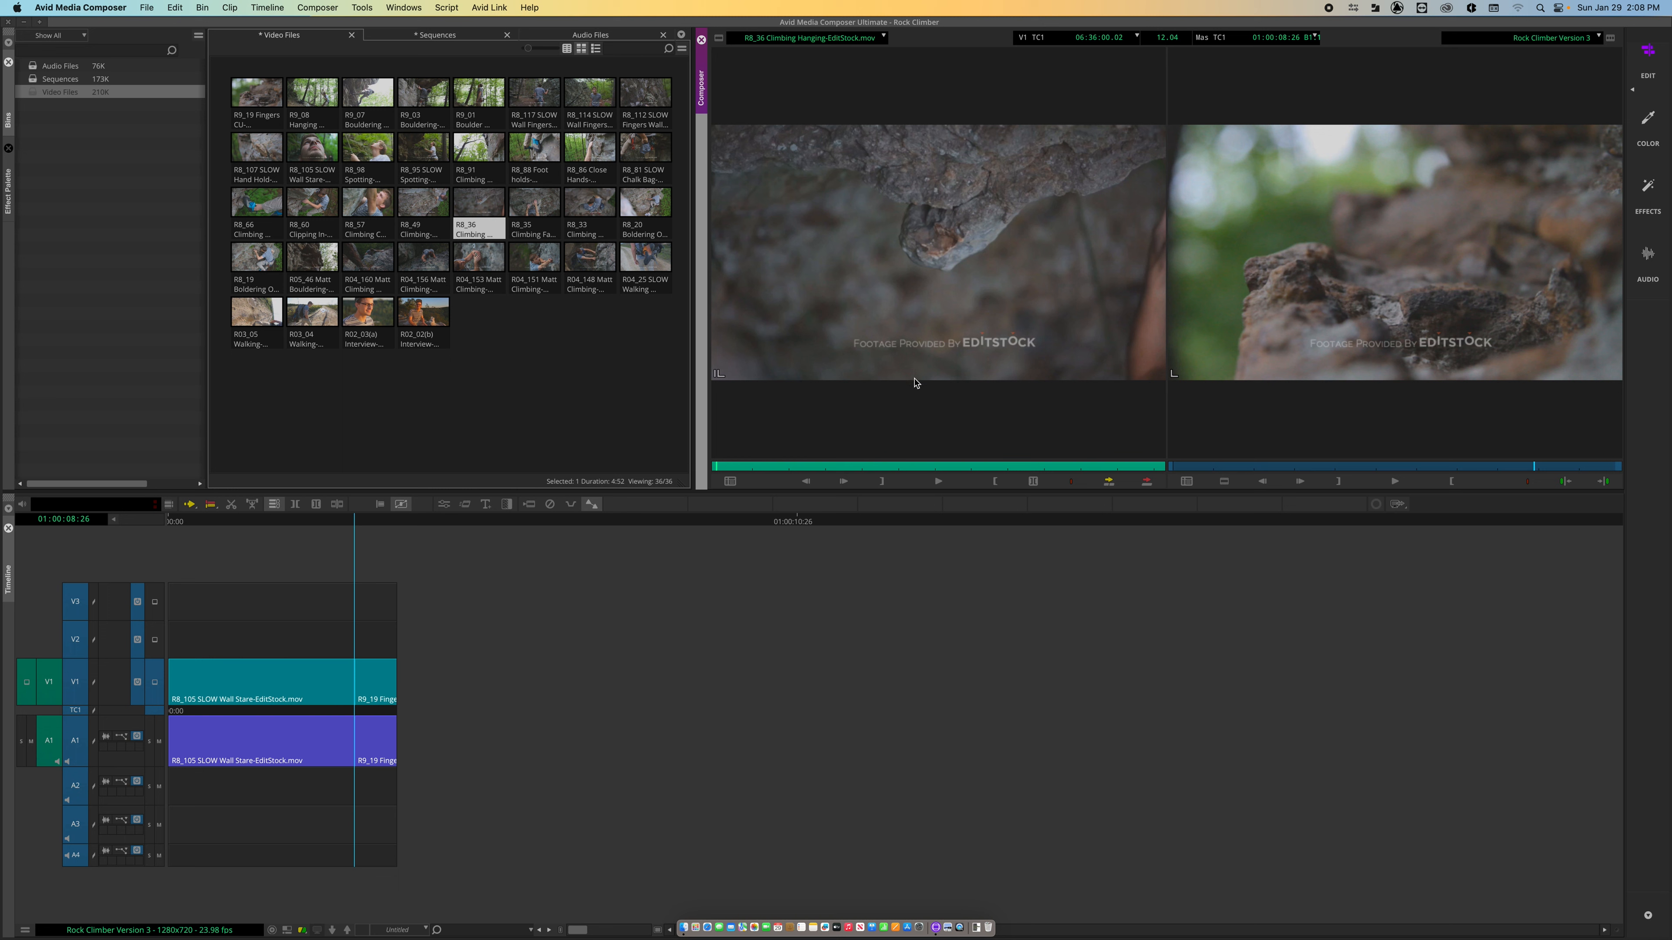
key("space")
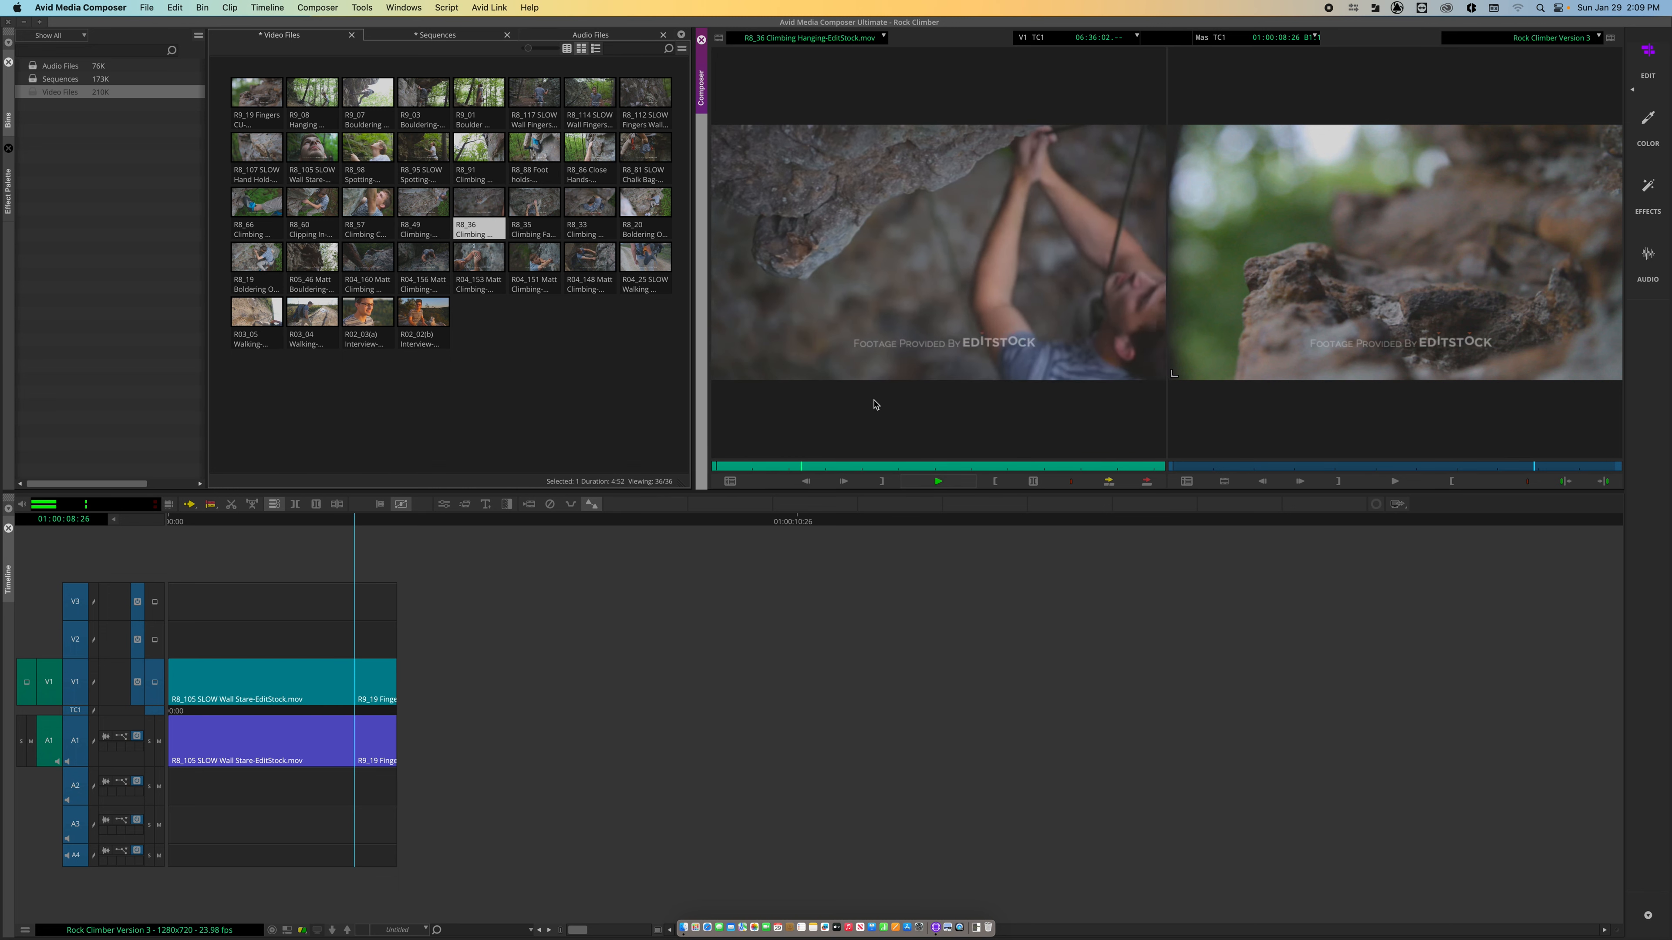
key("o")
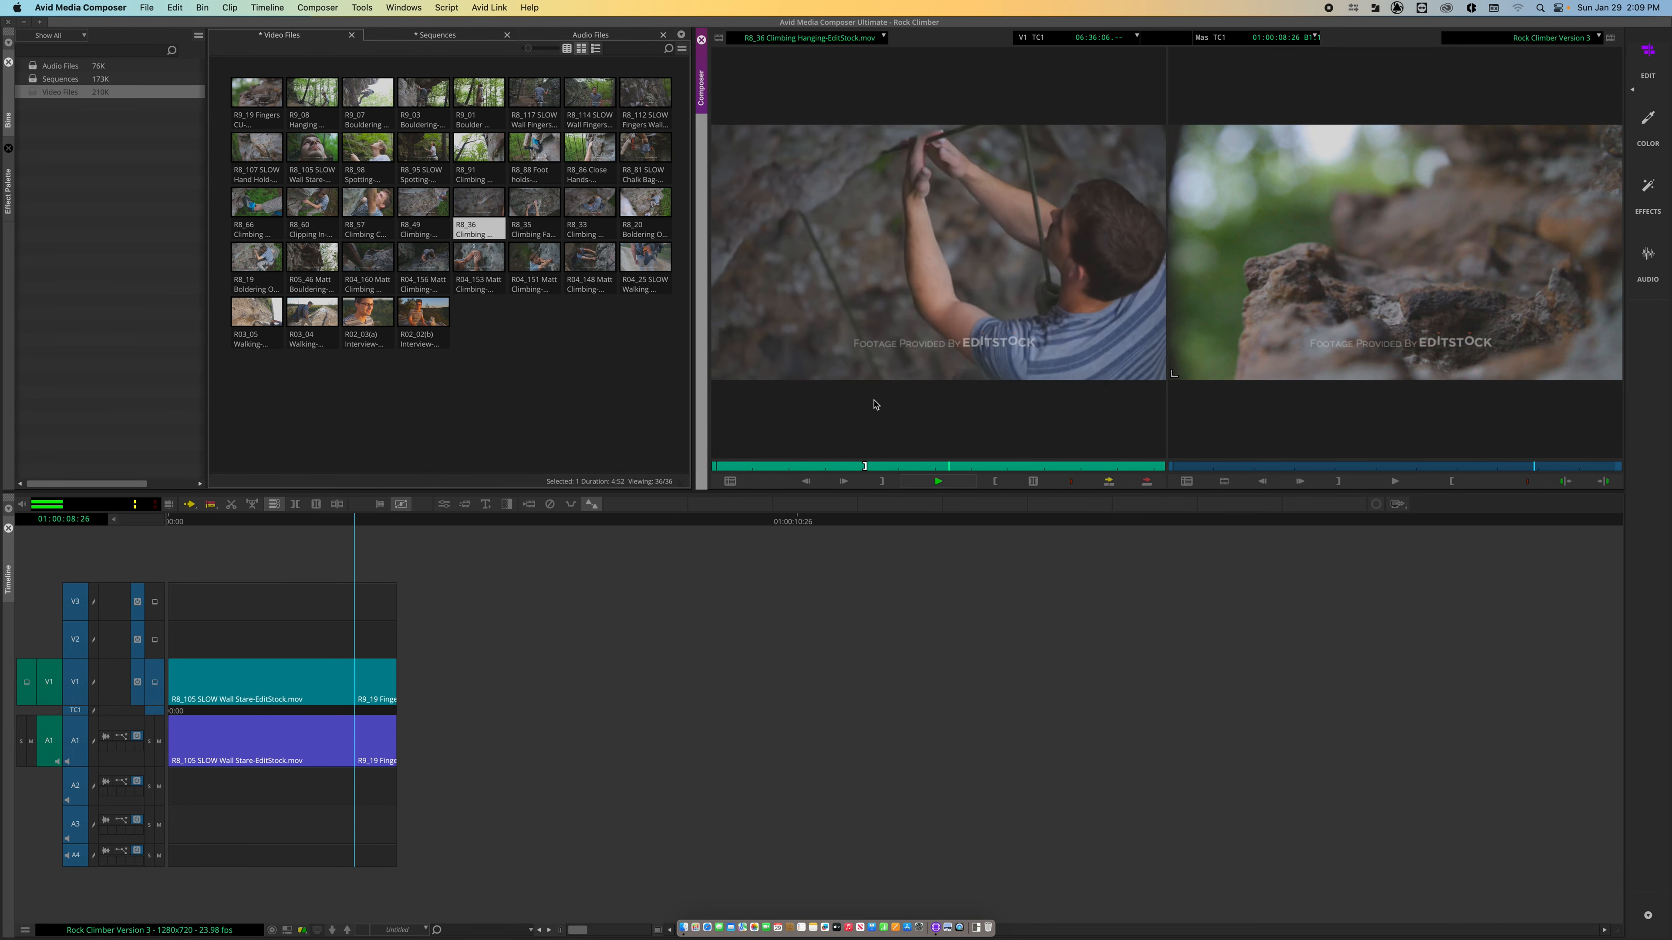
key("i")
key("space")
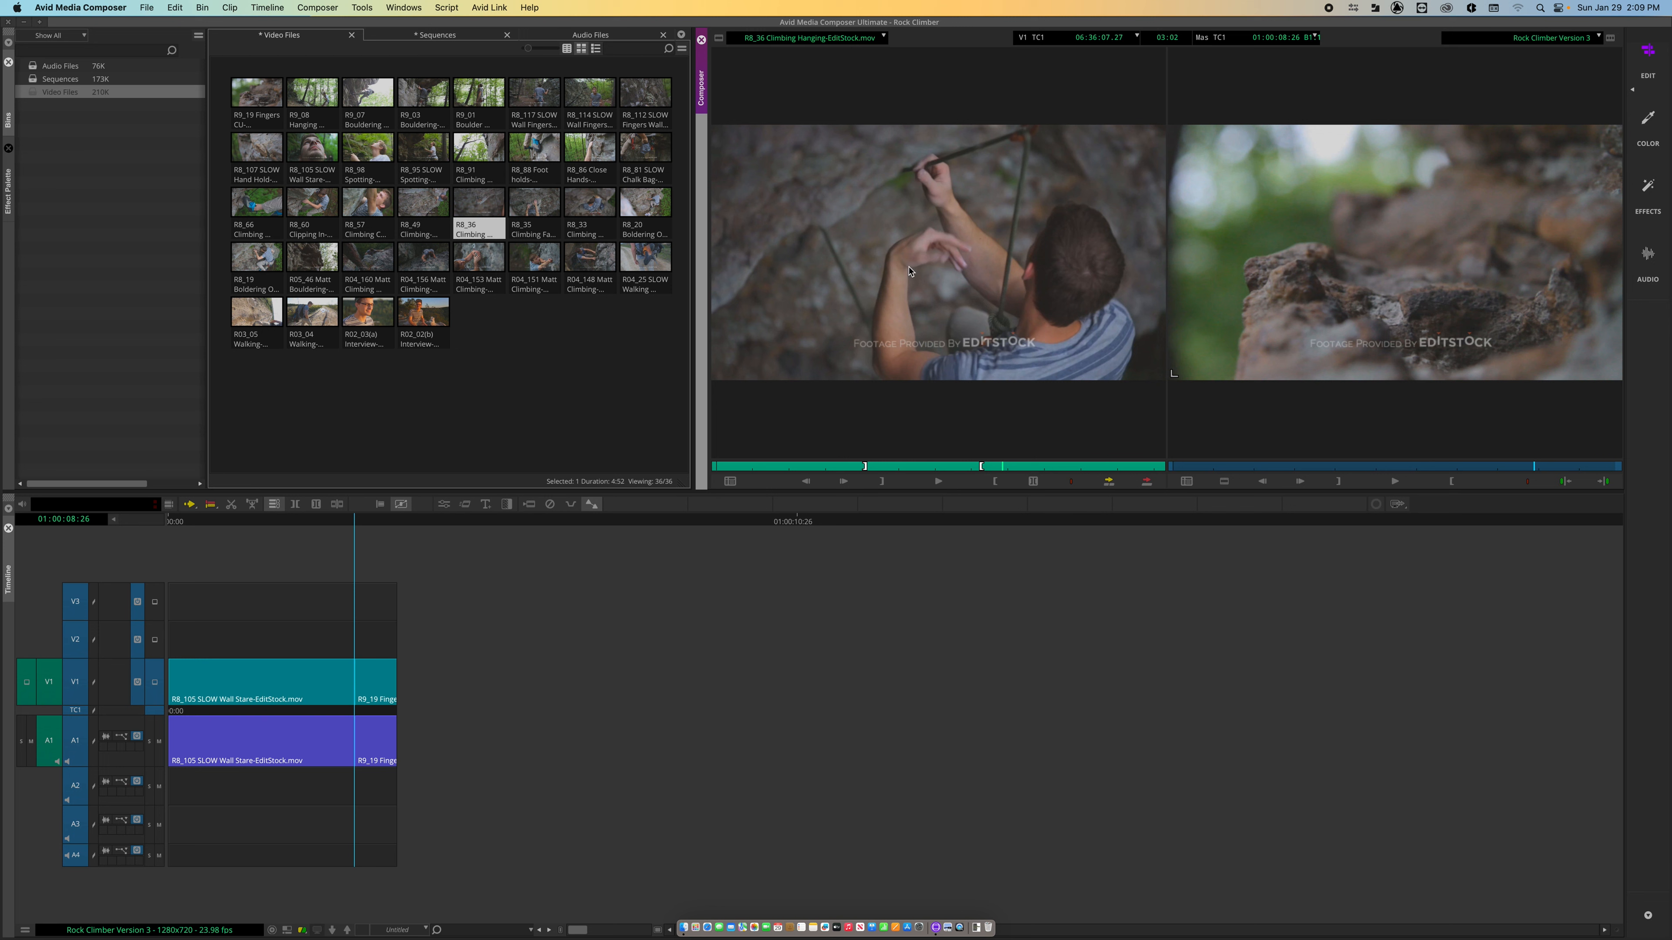
Place the marked R8_36 range directly after the R9_19 Fingers CU segment on V1 and A1 and scrub through it
left_click_drag(915, 470, 435, 692)
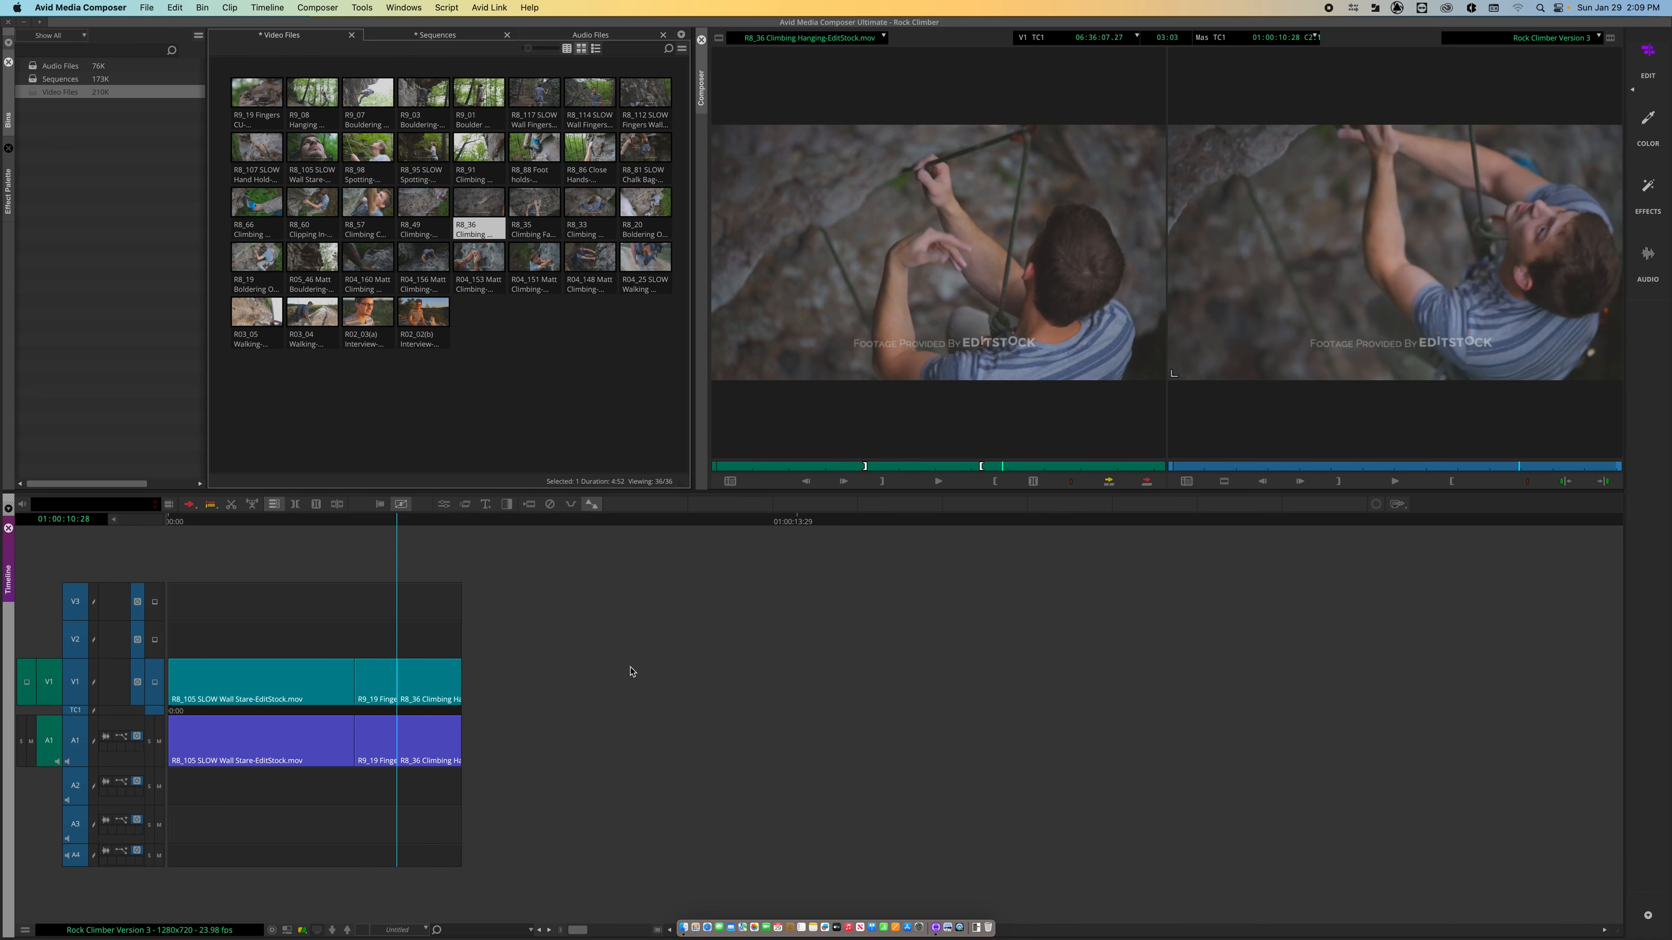
left_click_drag(371, 524, 447, 525)
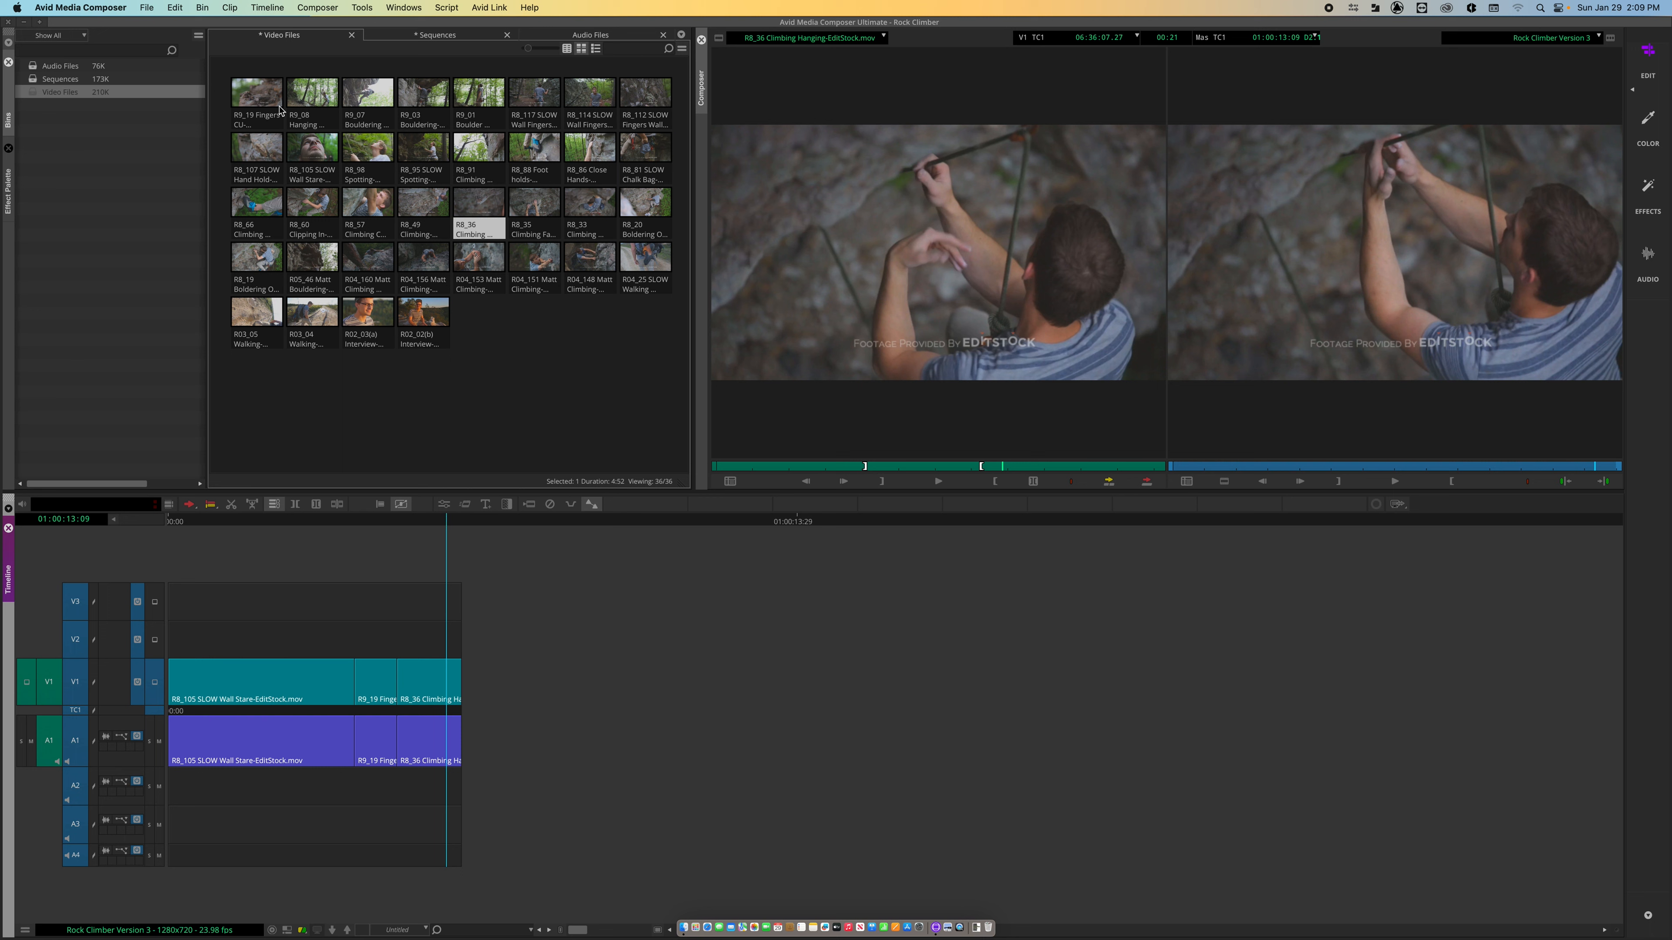
Load the R8_98 Spotting clip and place it whole directly after the R8_36 segment on V1 and A1
double_click(257, 104)
double_click(368, 154)
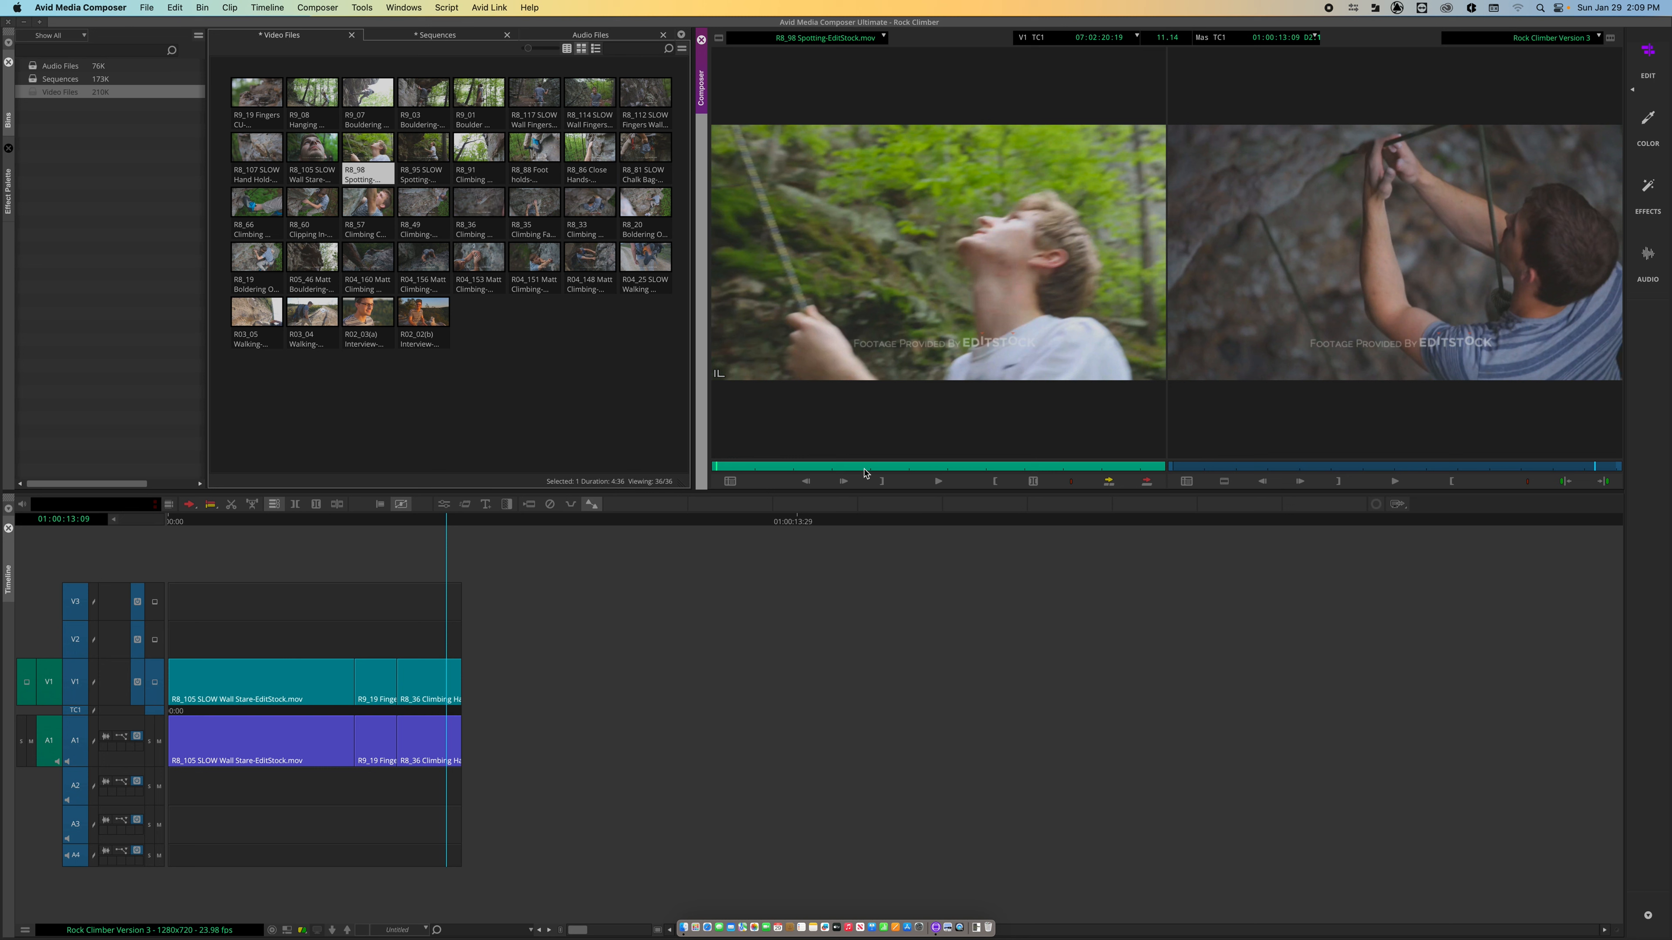
left_click_drag(937, 272, 582, 690)
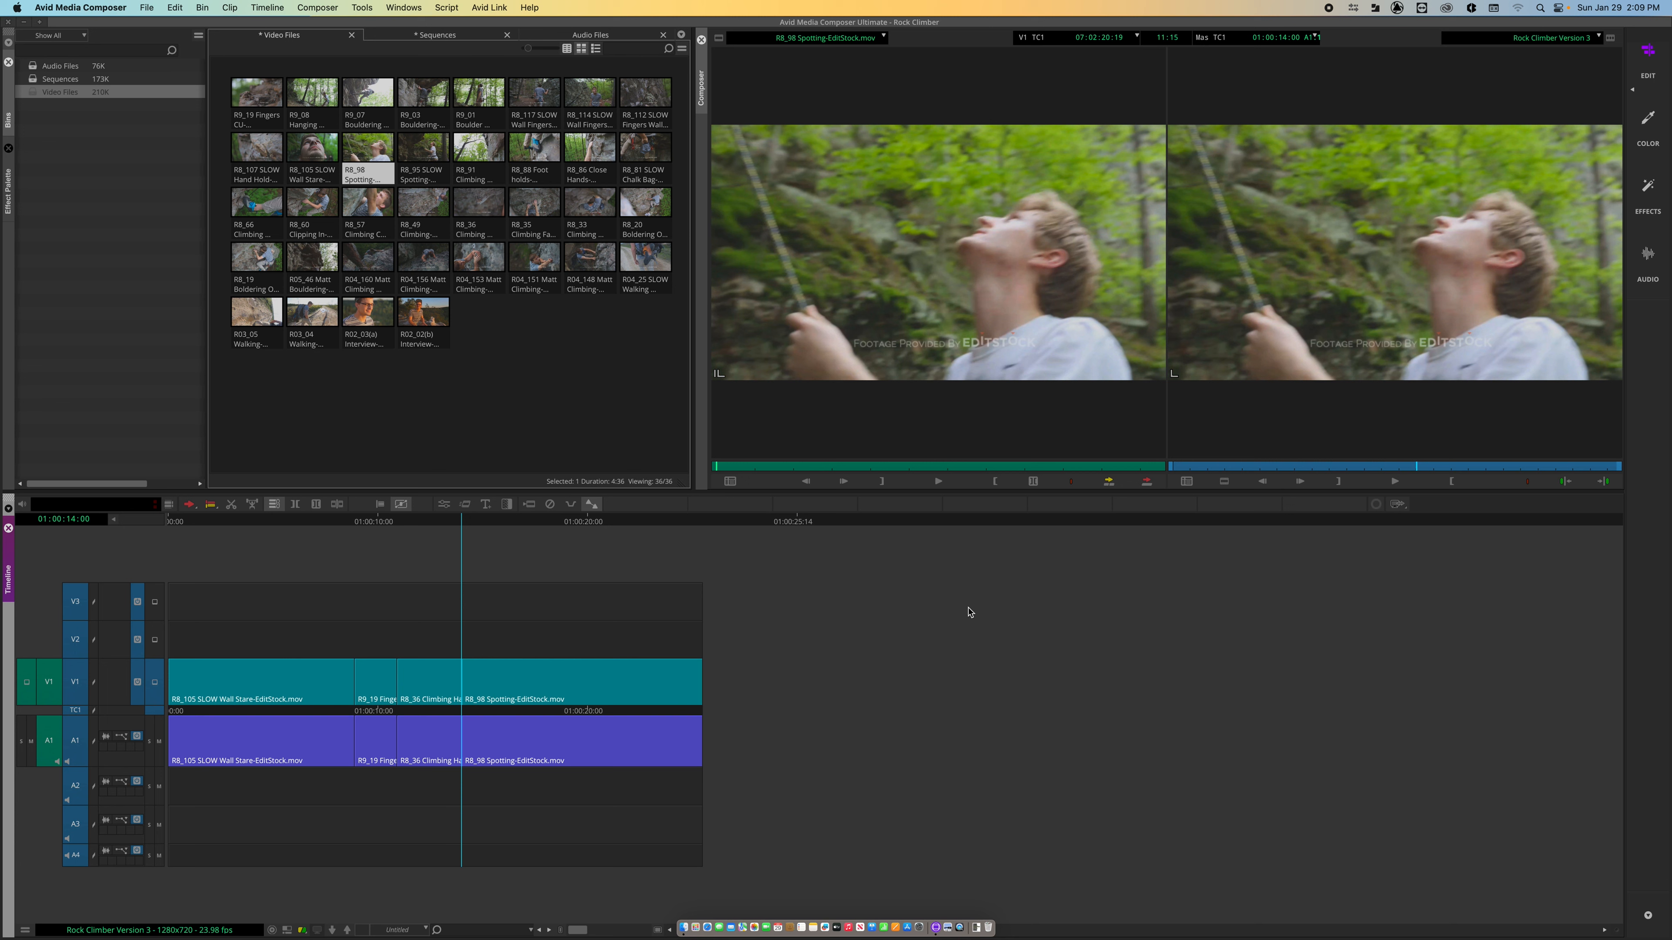
Toggle the Lift/Overwrite and Extract/Splice-In segment mode options and leave Extract/Splice-In active
right_click(198, 515)
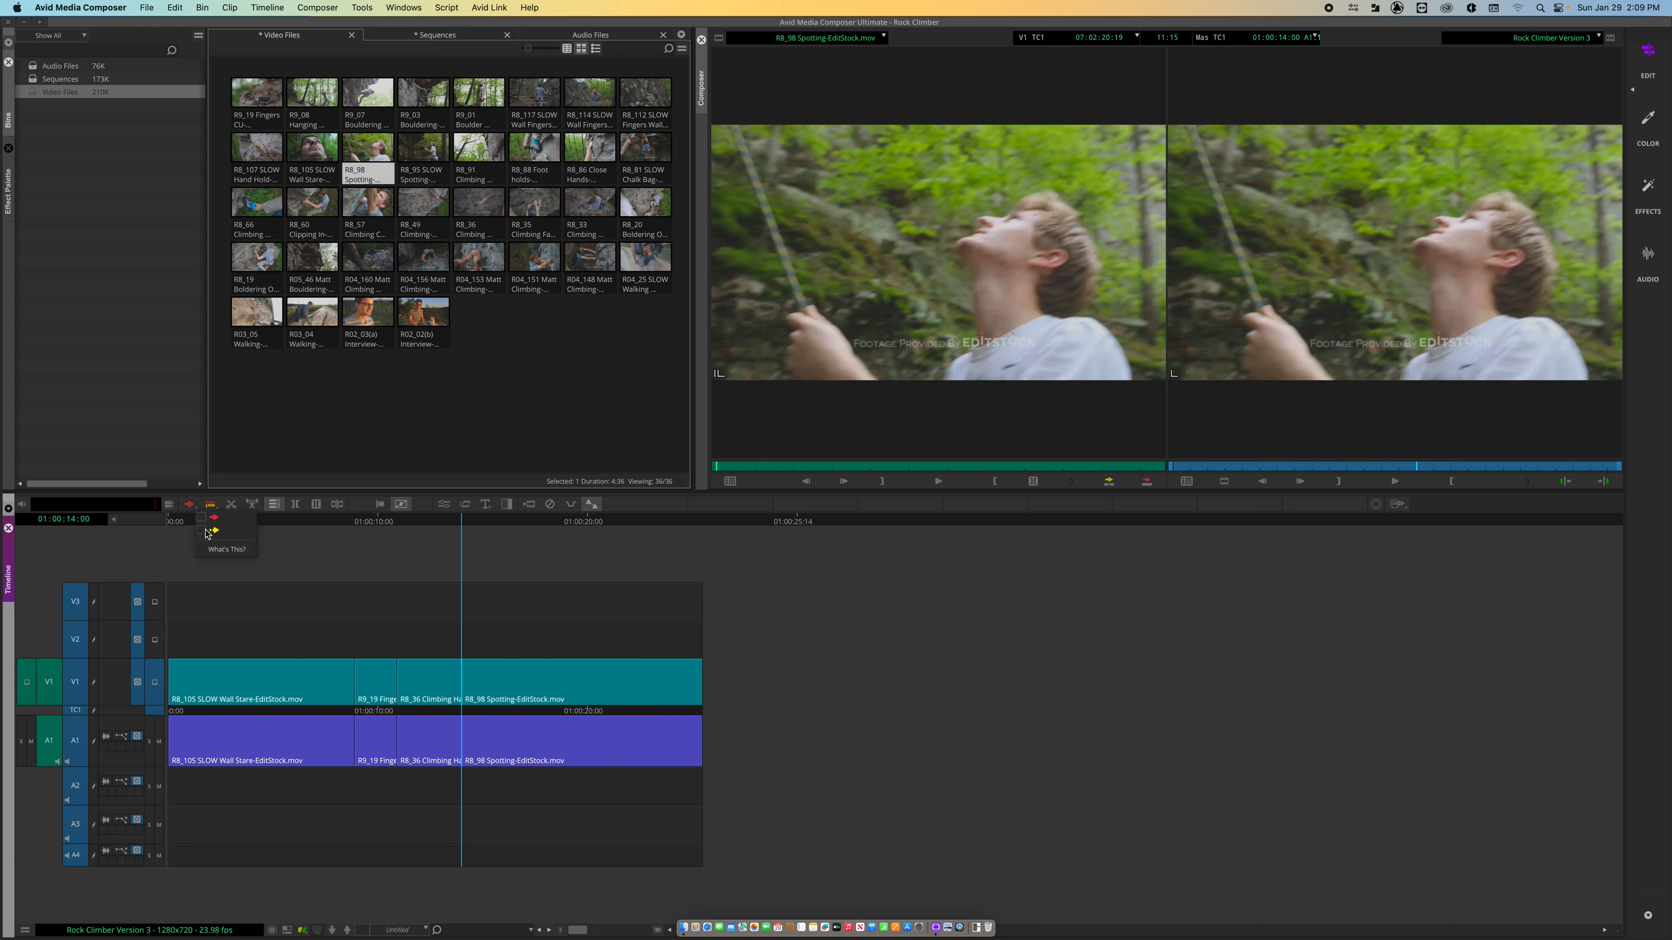
left_click(211, 517)
left_click(189, 507)
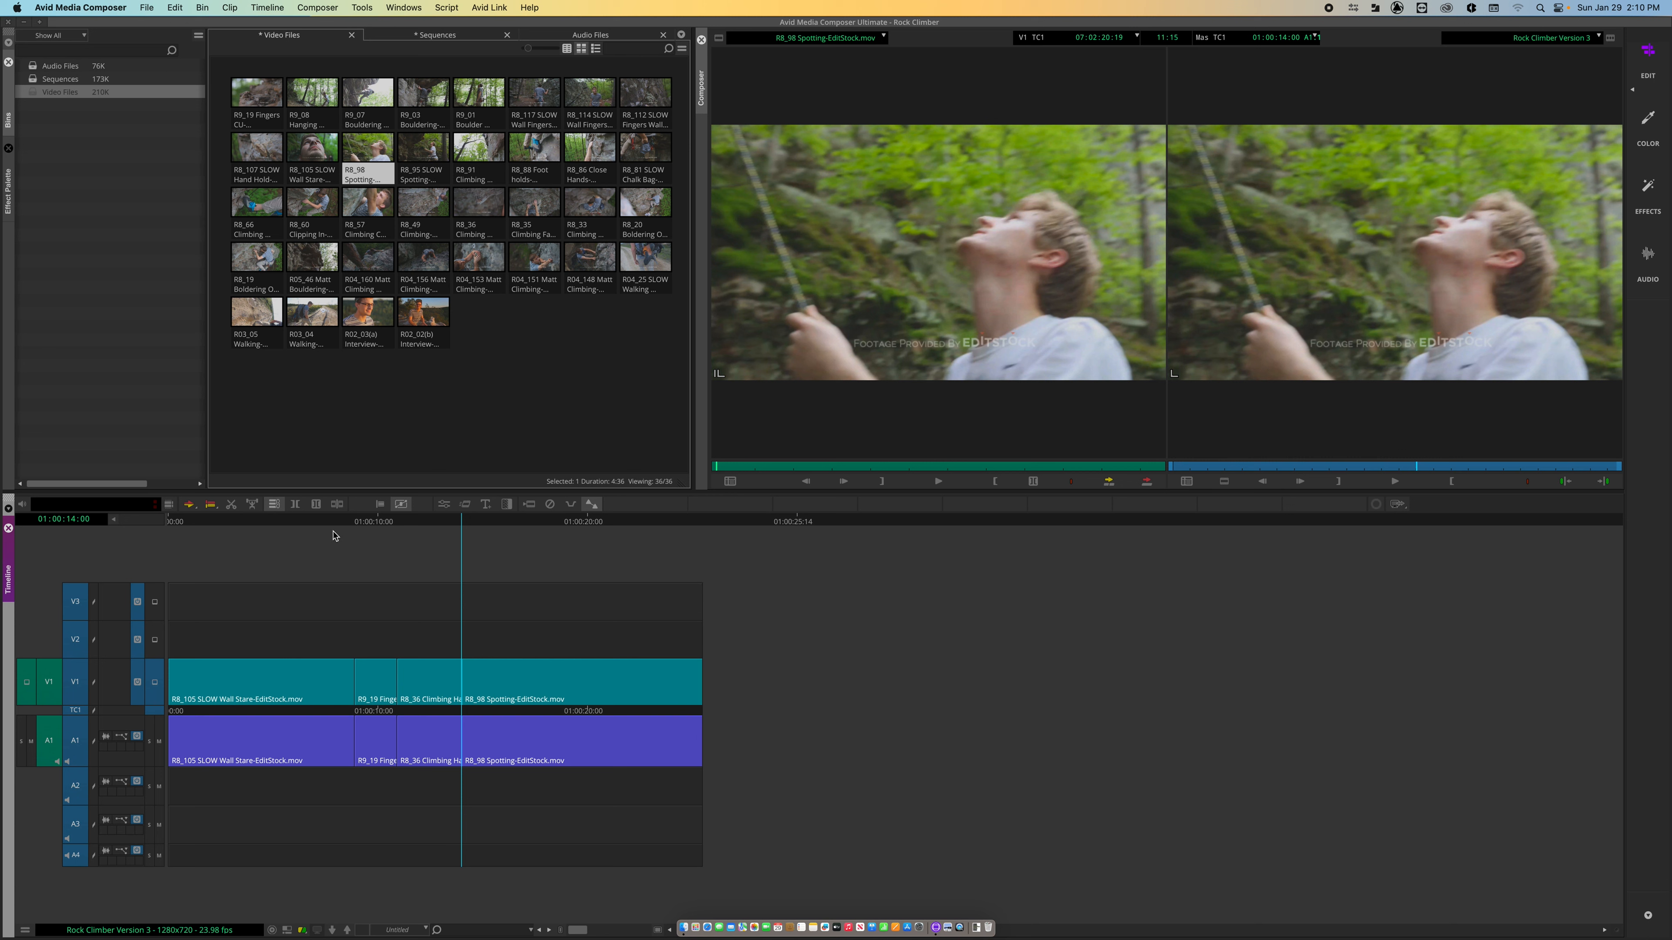
right_click(189, 505)
left_click(198, 532)
left_click(190, 505)
left_click(190, 506)
right_click(197, 512)
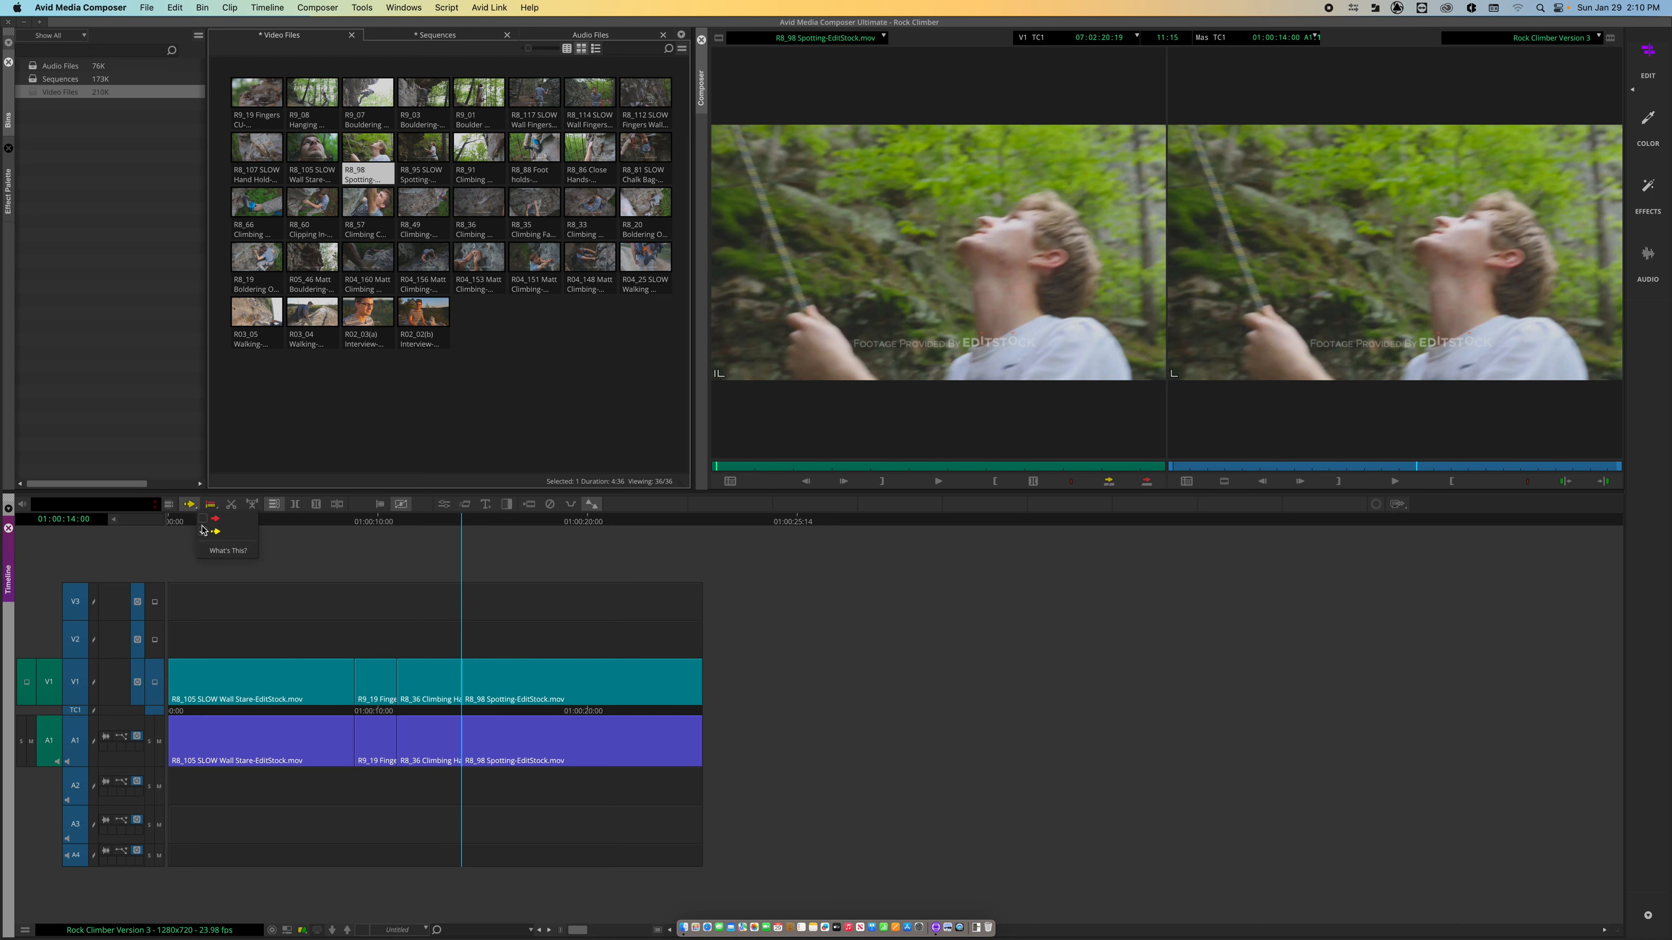
left_click(305, 542)
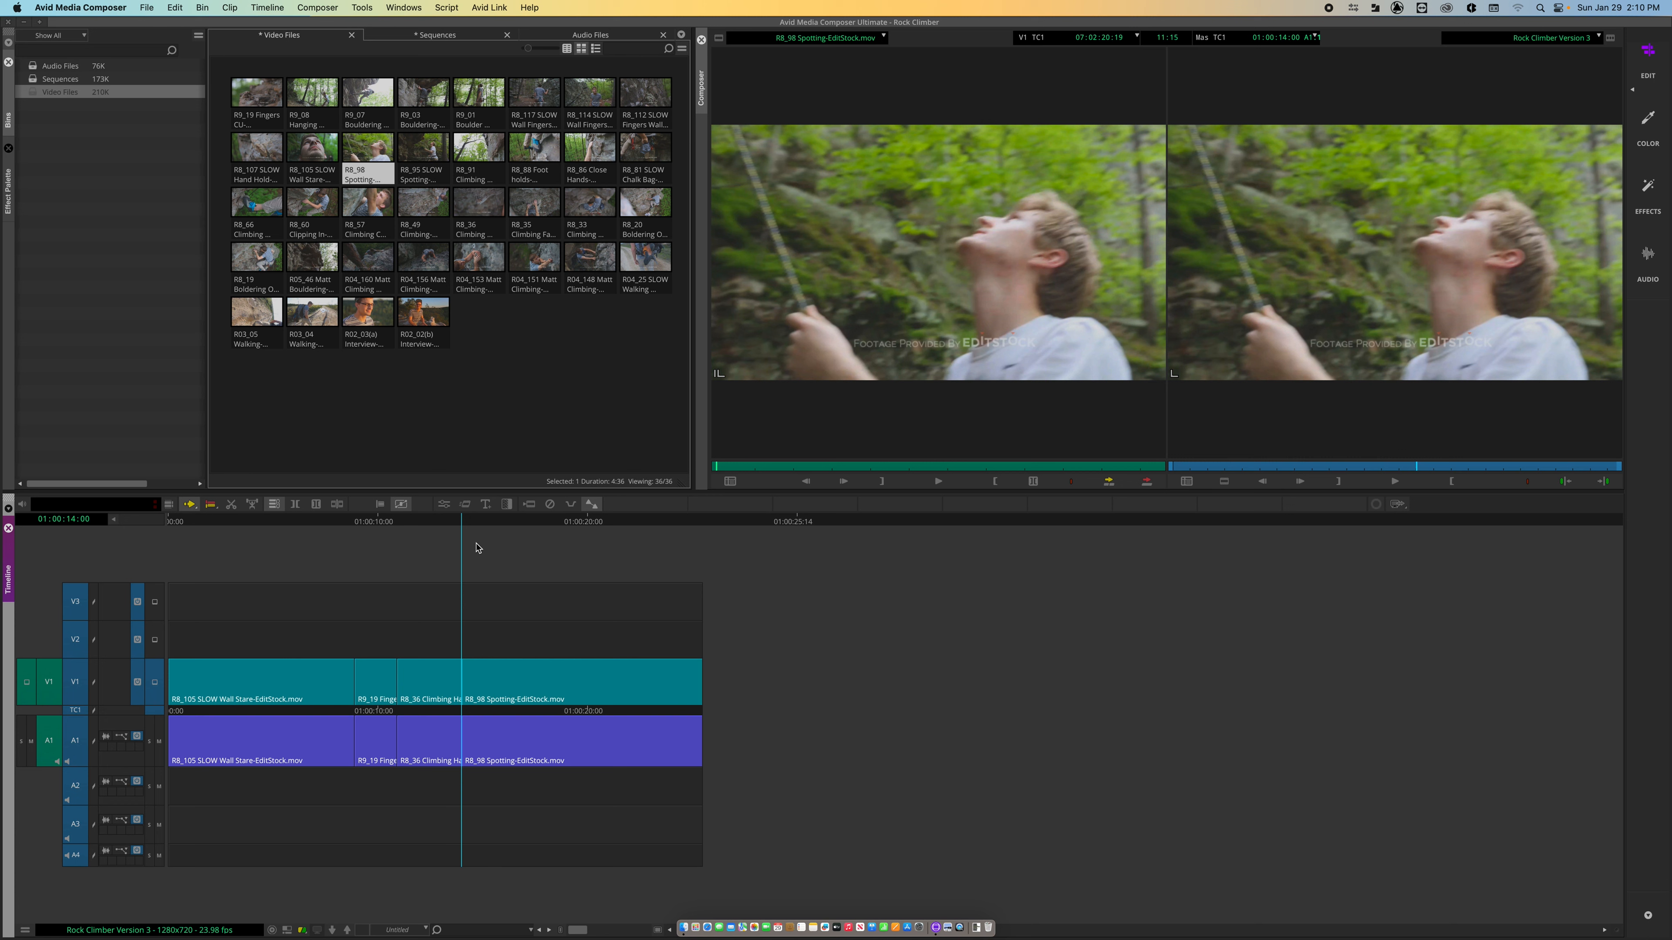
Load the R8_49 Climbing clip into the source monitor and mark a range of about 9 seconds
double_click(426, 202)
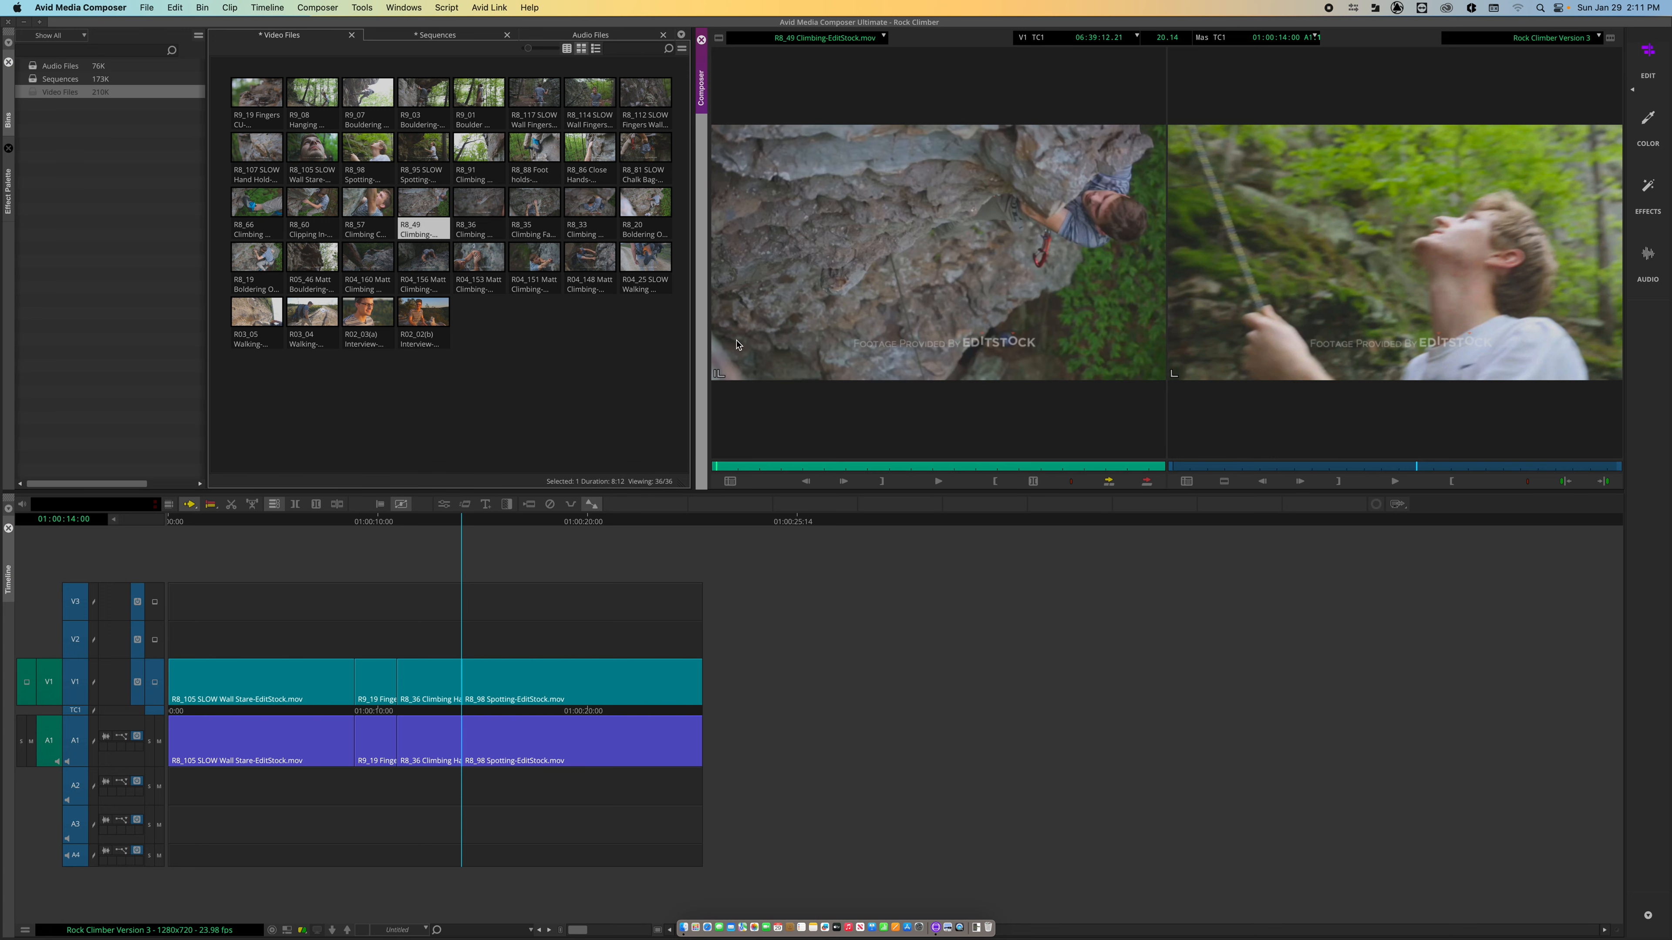
key("space")
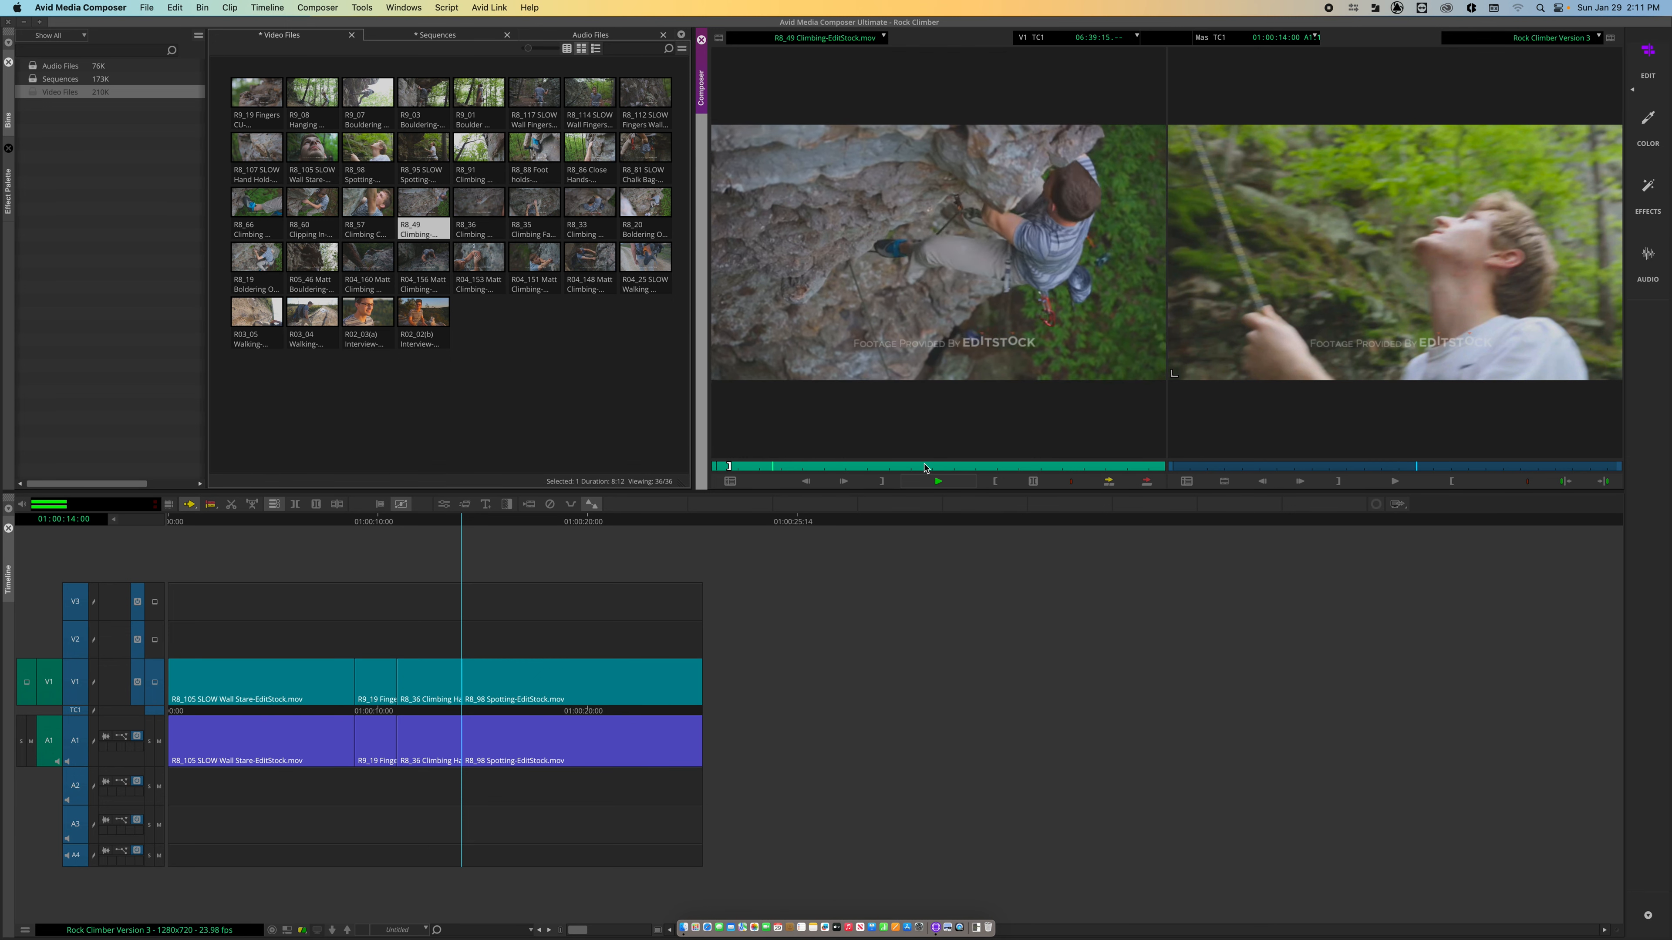
key("space")
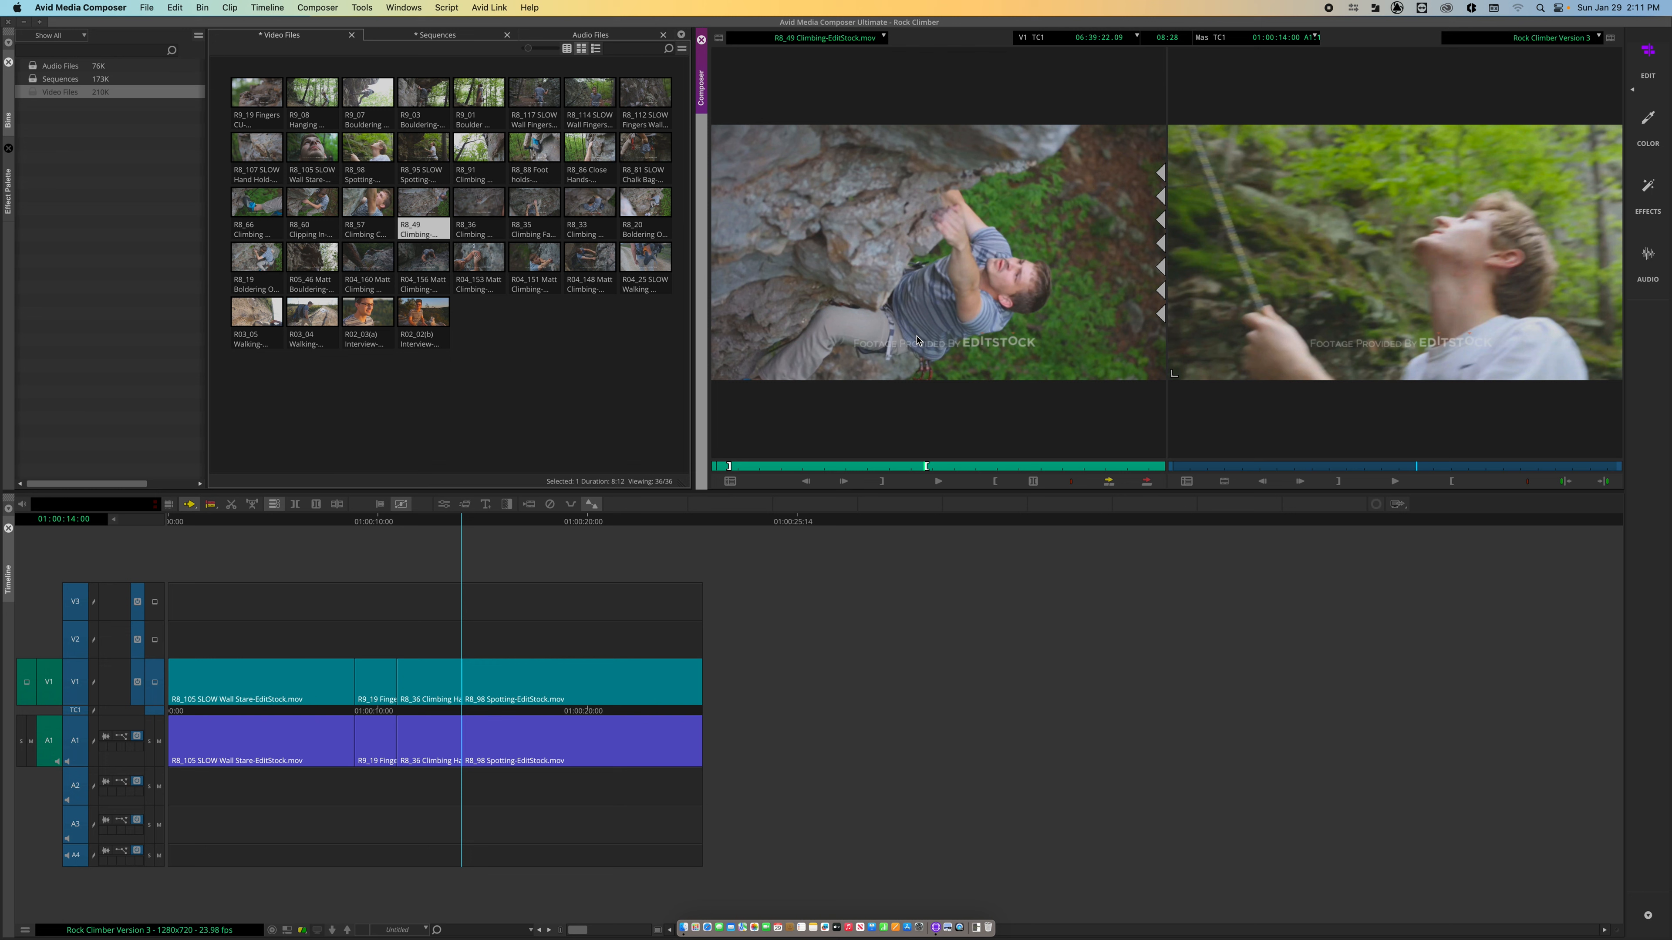
Insert the marked R8_49 range between the R9_19 Fingers CU and R8_36 segments on V1 and A1 and scrub into it
left_click_drag(918, 341, 417, 694)
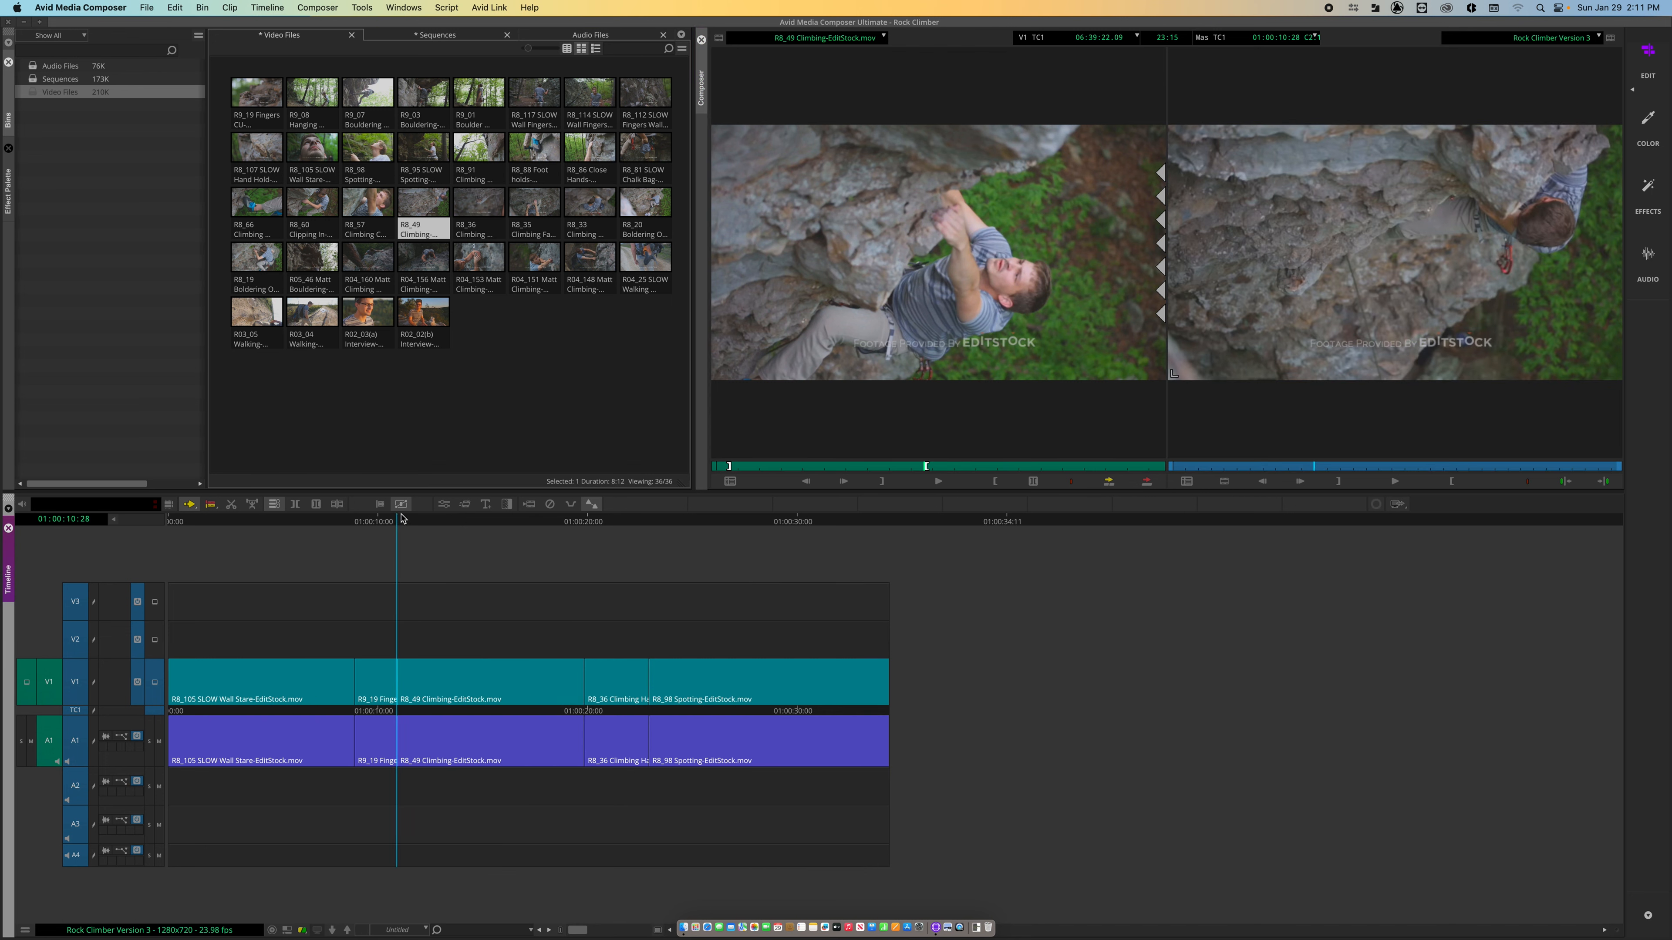
left_click_drag(403, 522, 474, 535)
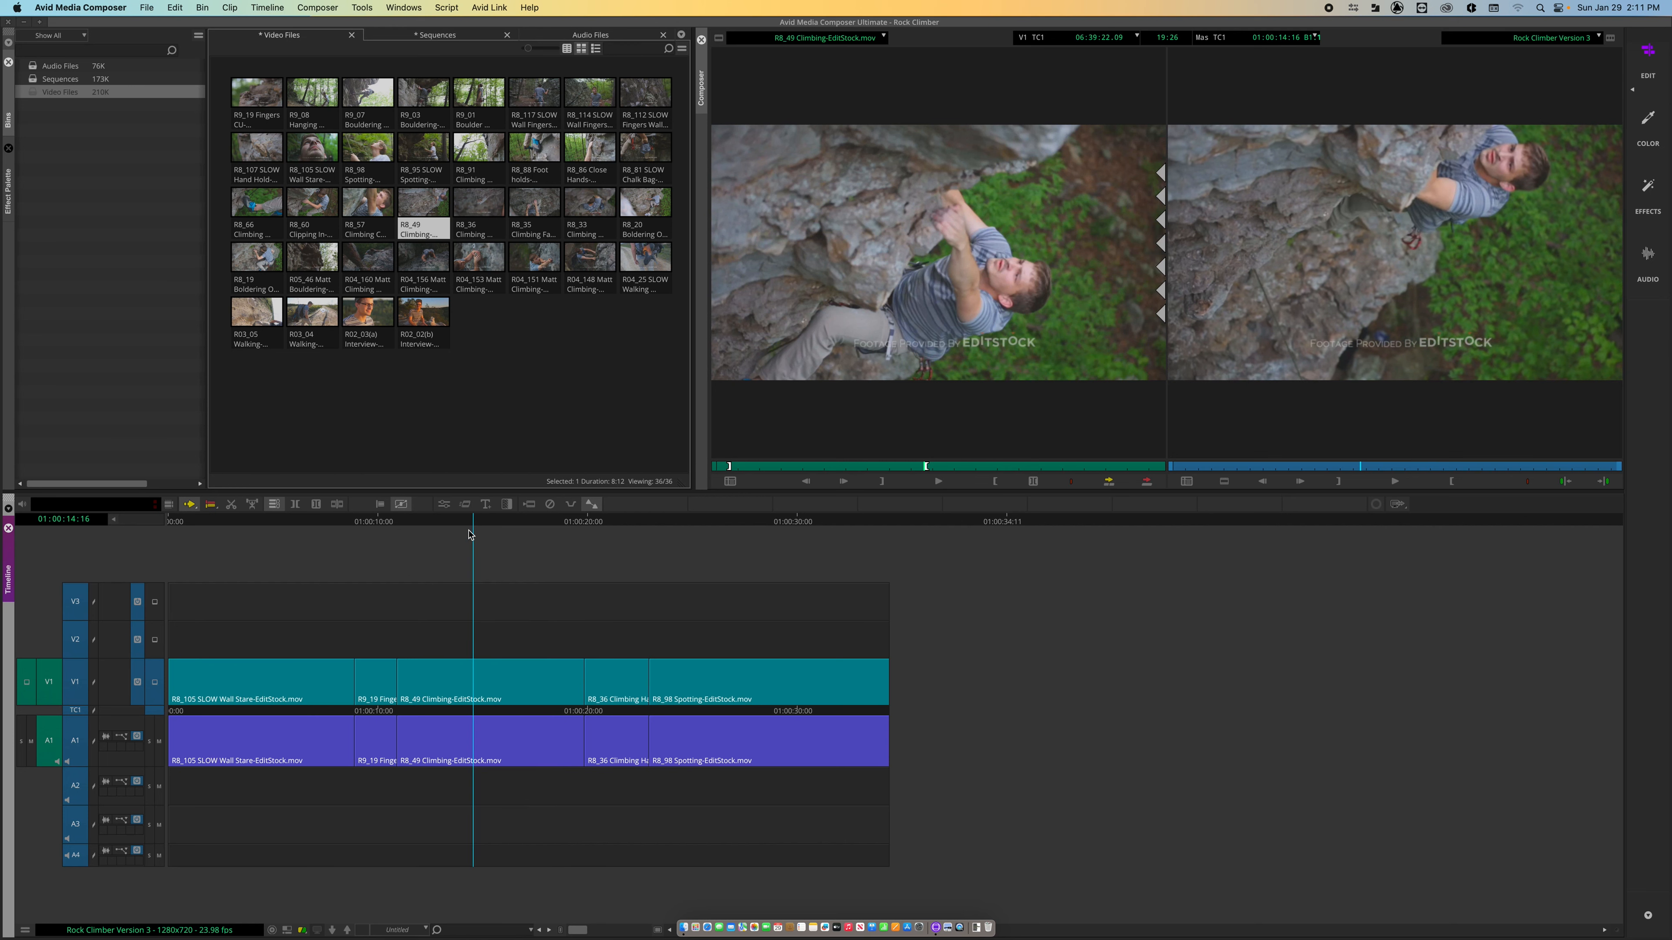
Try overwriting the timeline from 01:00:16:15 with the marked R8_49 range in Lift/Overwrite segment mode, and undo the edit
right_click(191, 504)
left_click(201, 517)
left_click(200, 530)
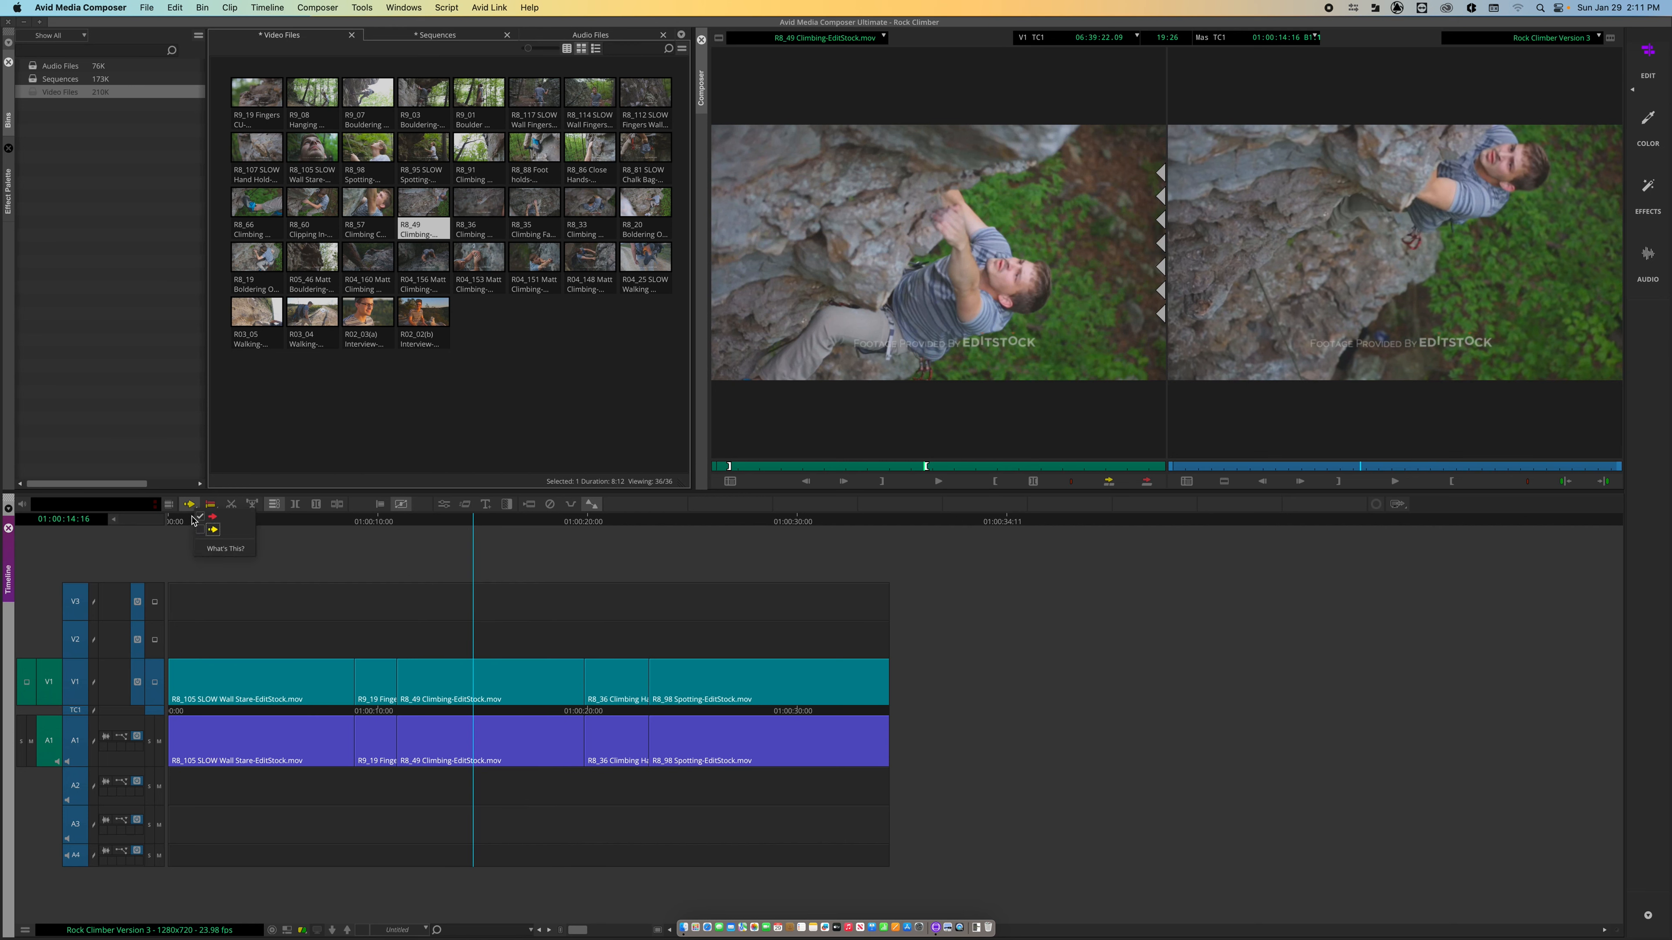
left_click(196, 518)
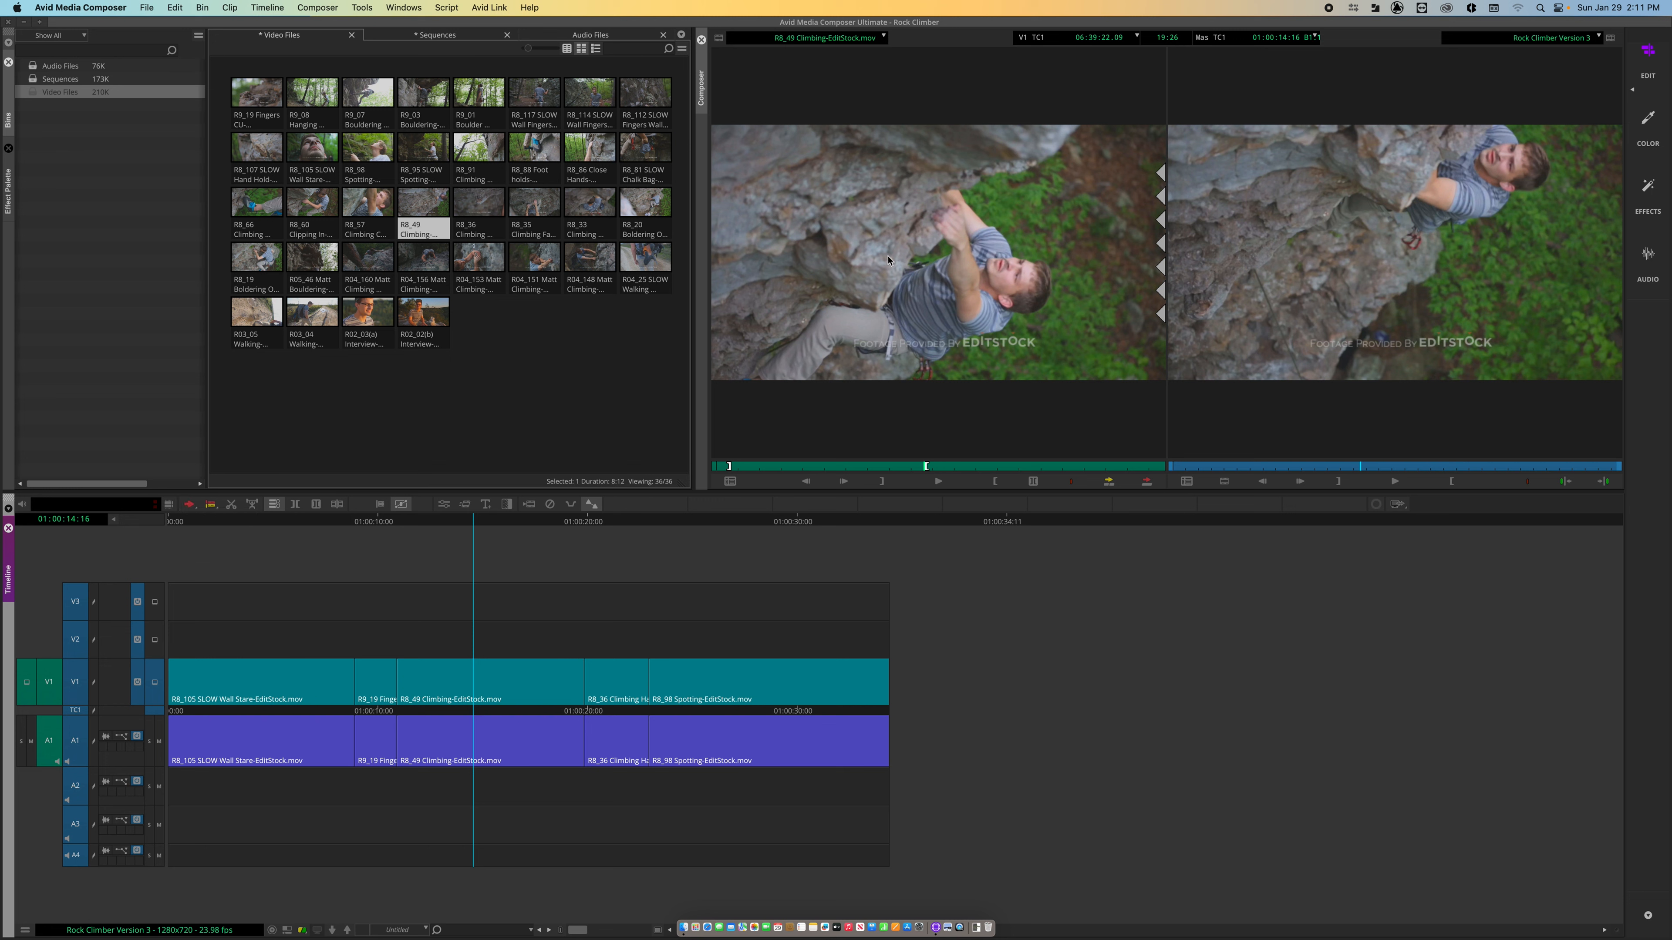
left_click_drag(849, 307, 512, 704)
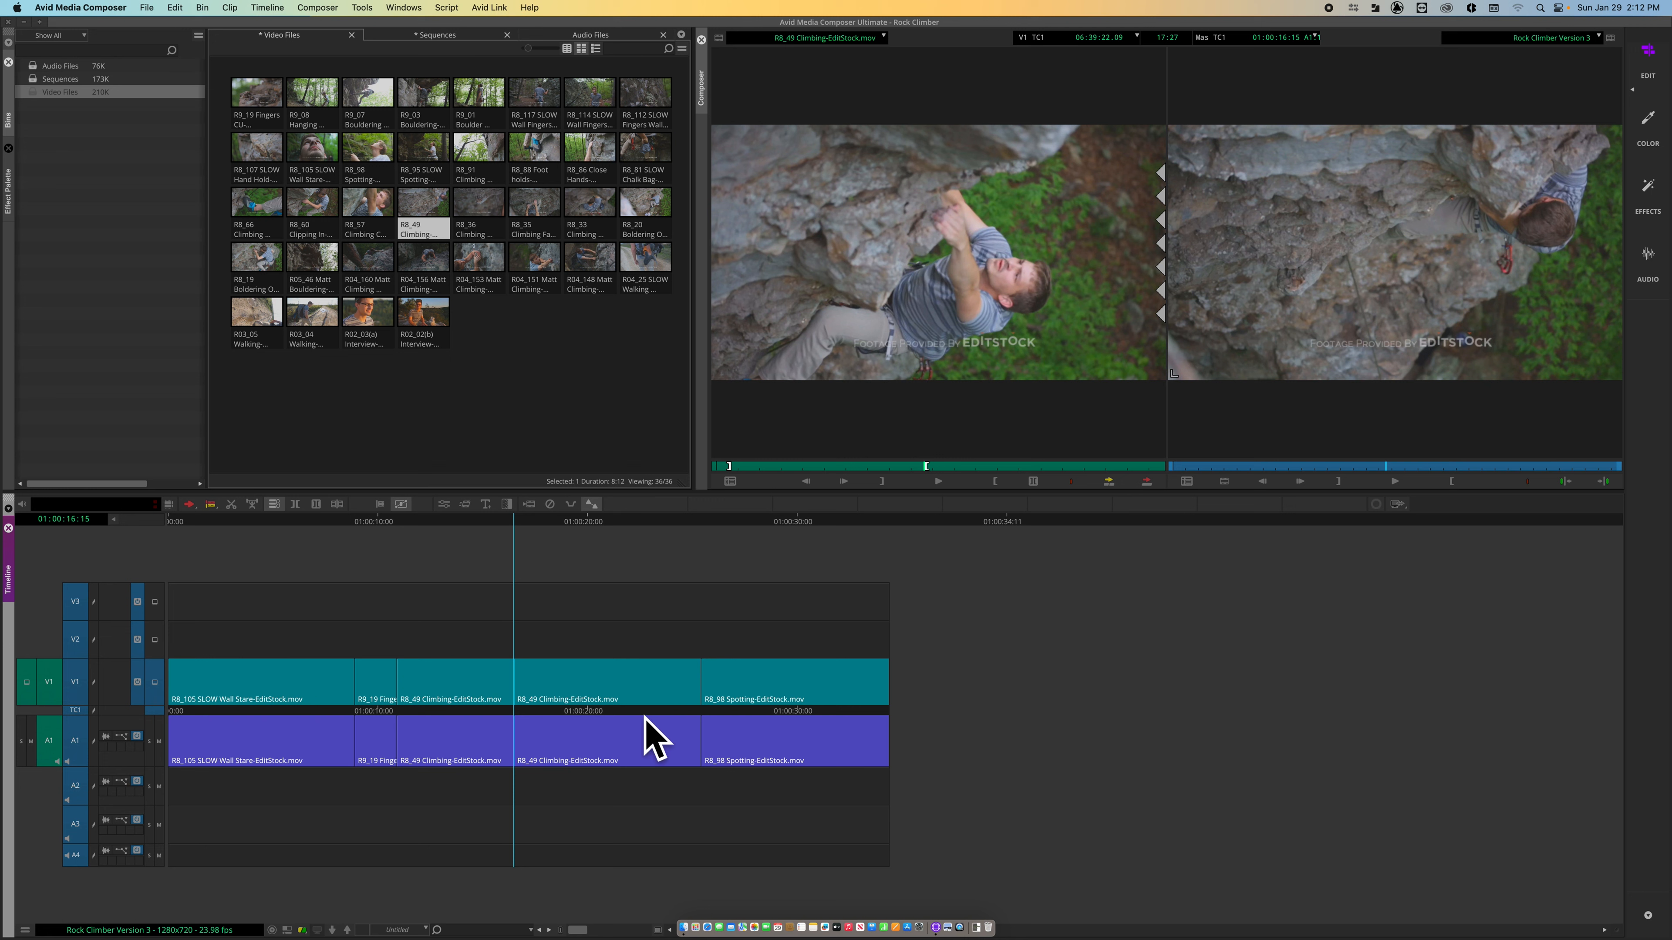
key("super+z")
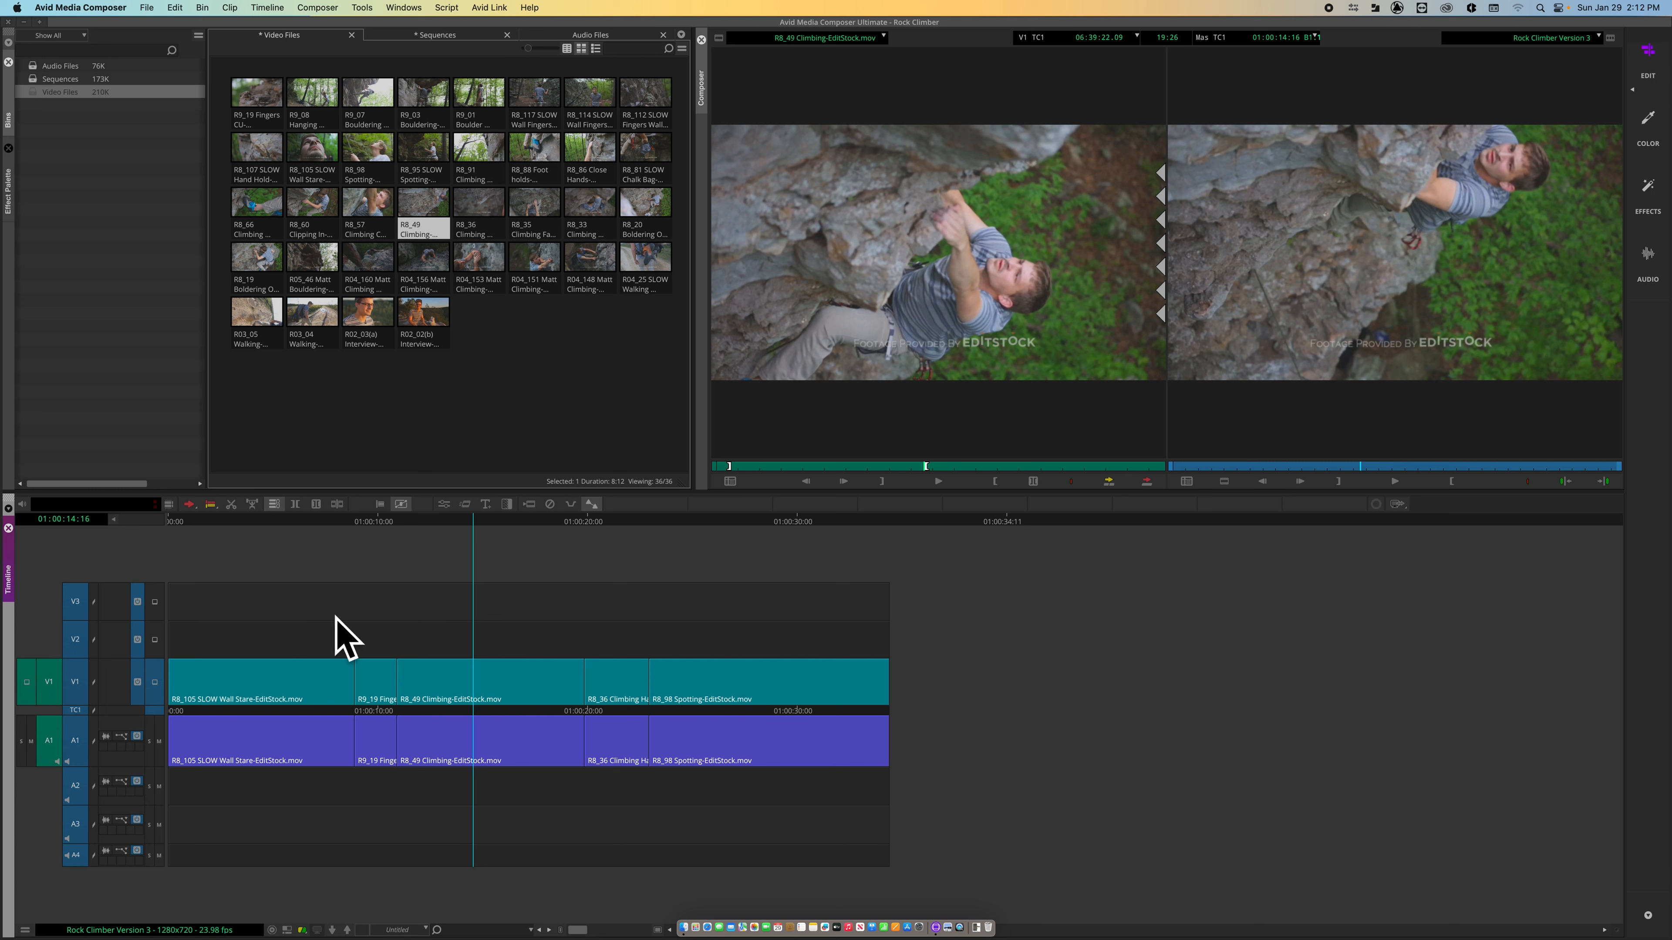
Switch the segment mode from Lift/Overwrite back to Extract/Splice-In
right_click(196, 513)
left_click(179, 503)
right_click(193, 508)
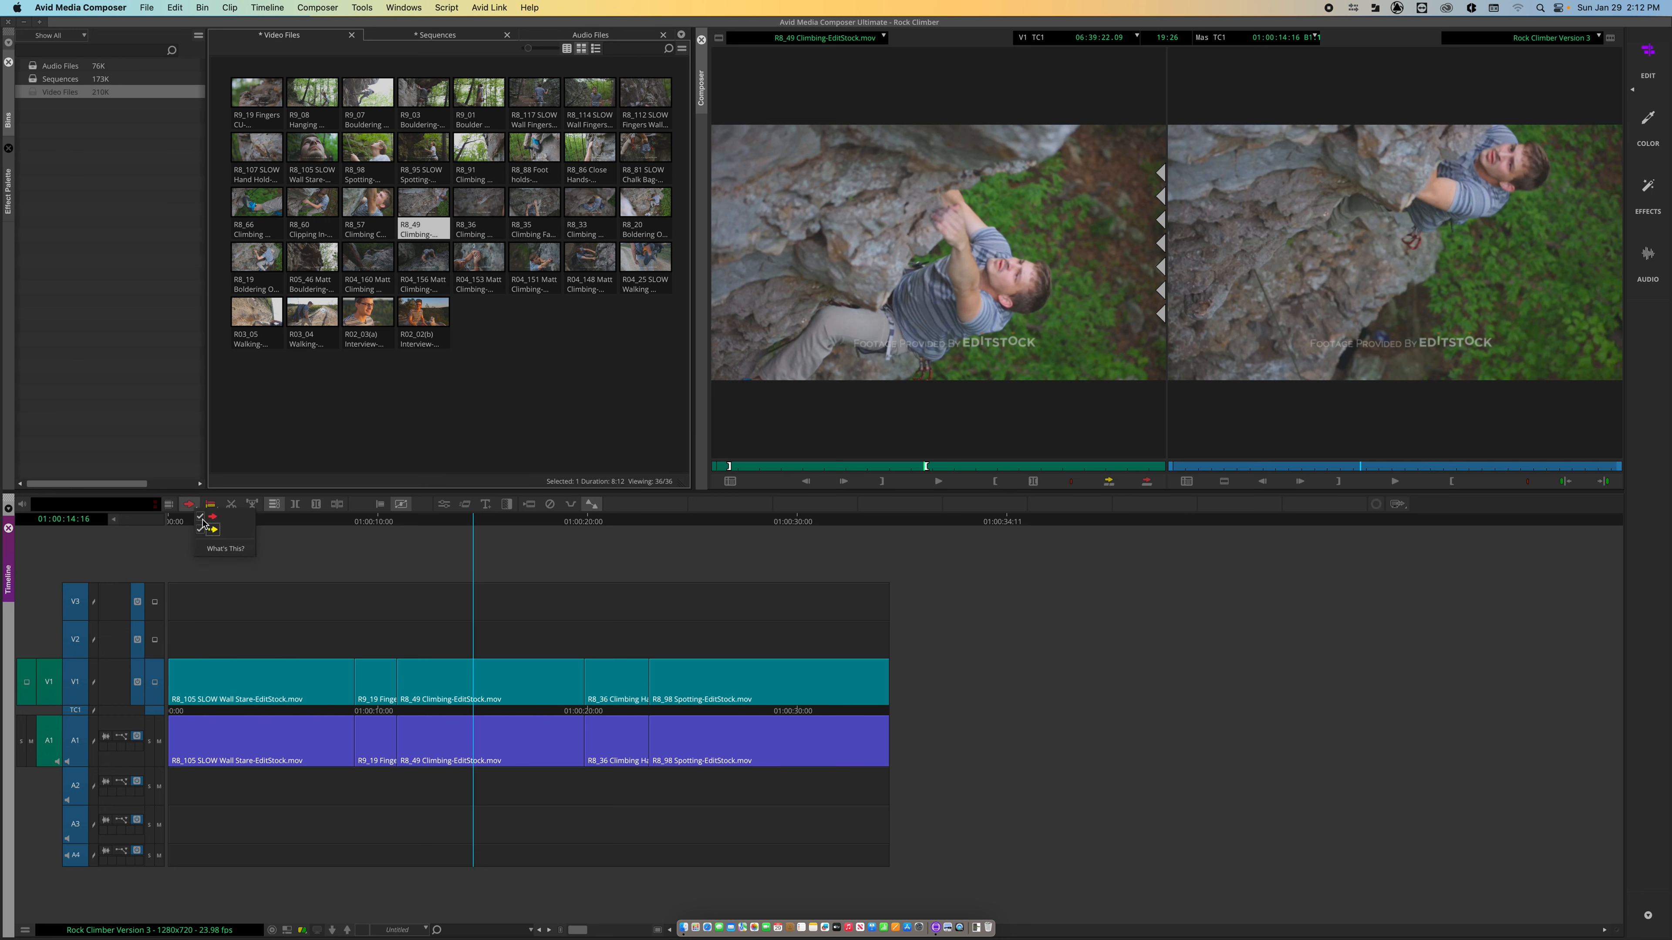
left_click(203, 528)
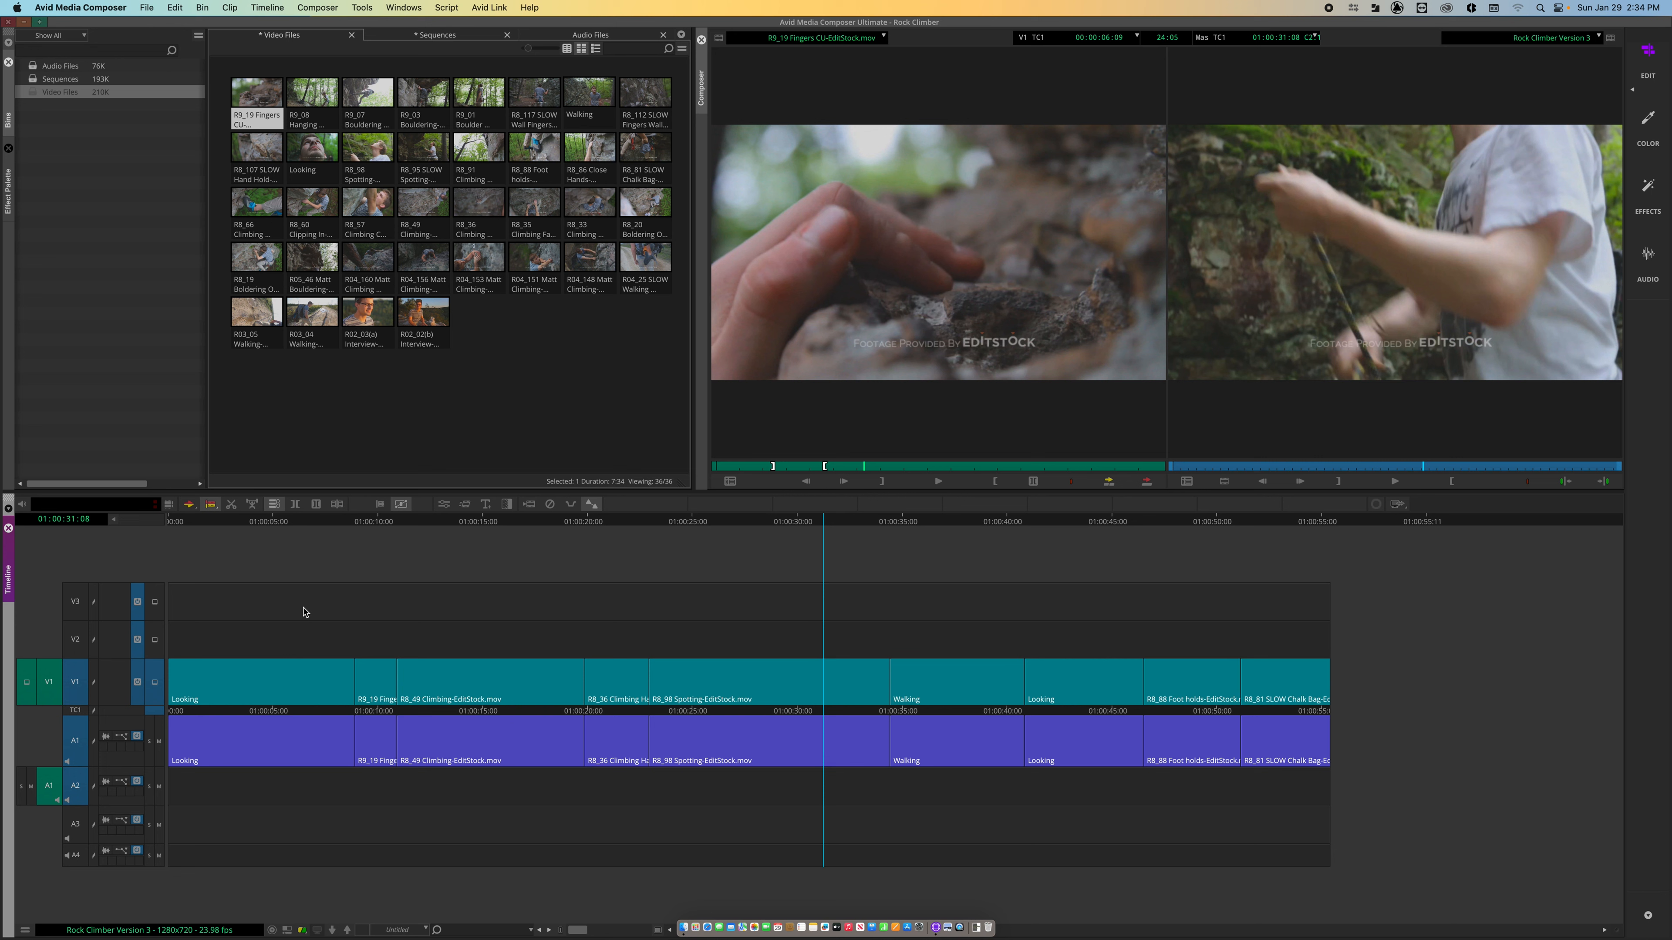
Save the bins and activate the Lift/Overwrite segment mode for the extended sequence
key("super+s")
right_click(191, 511)
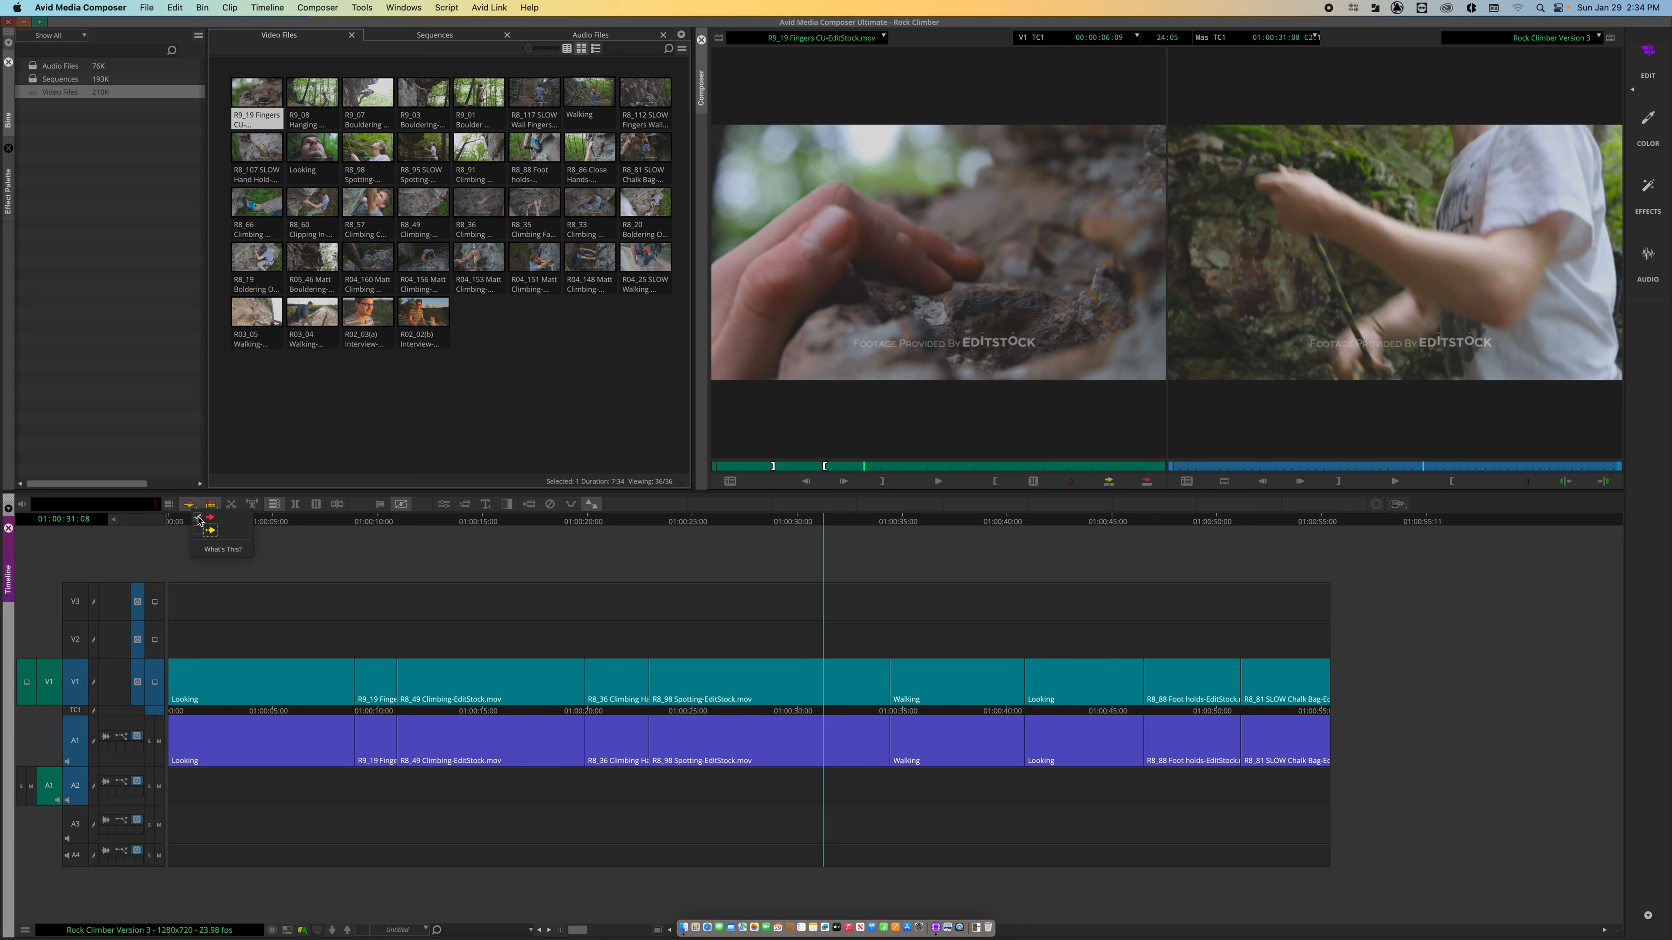
left_click(189, 509)
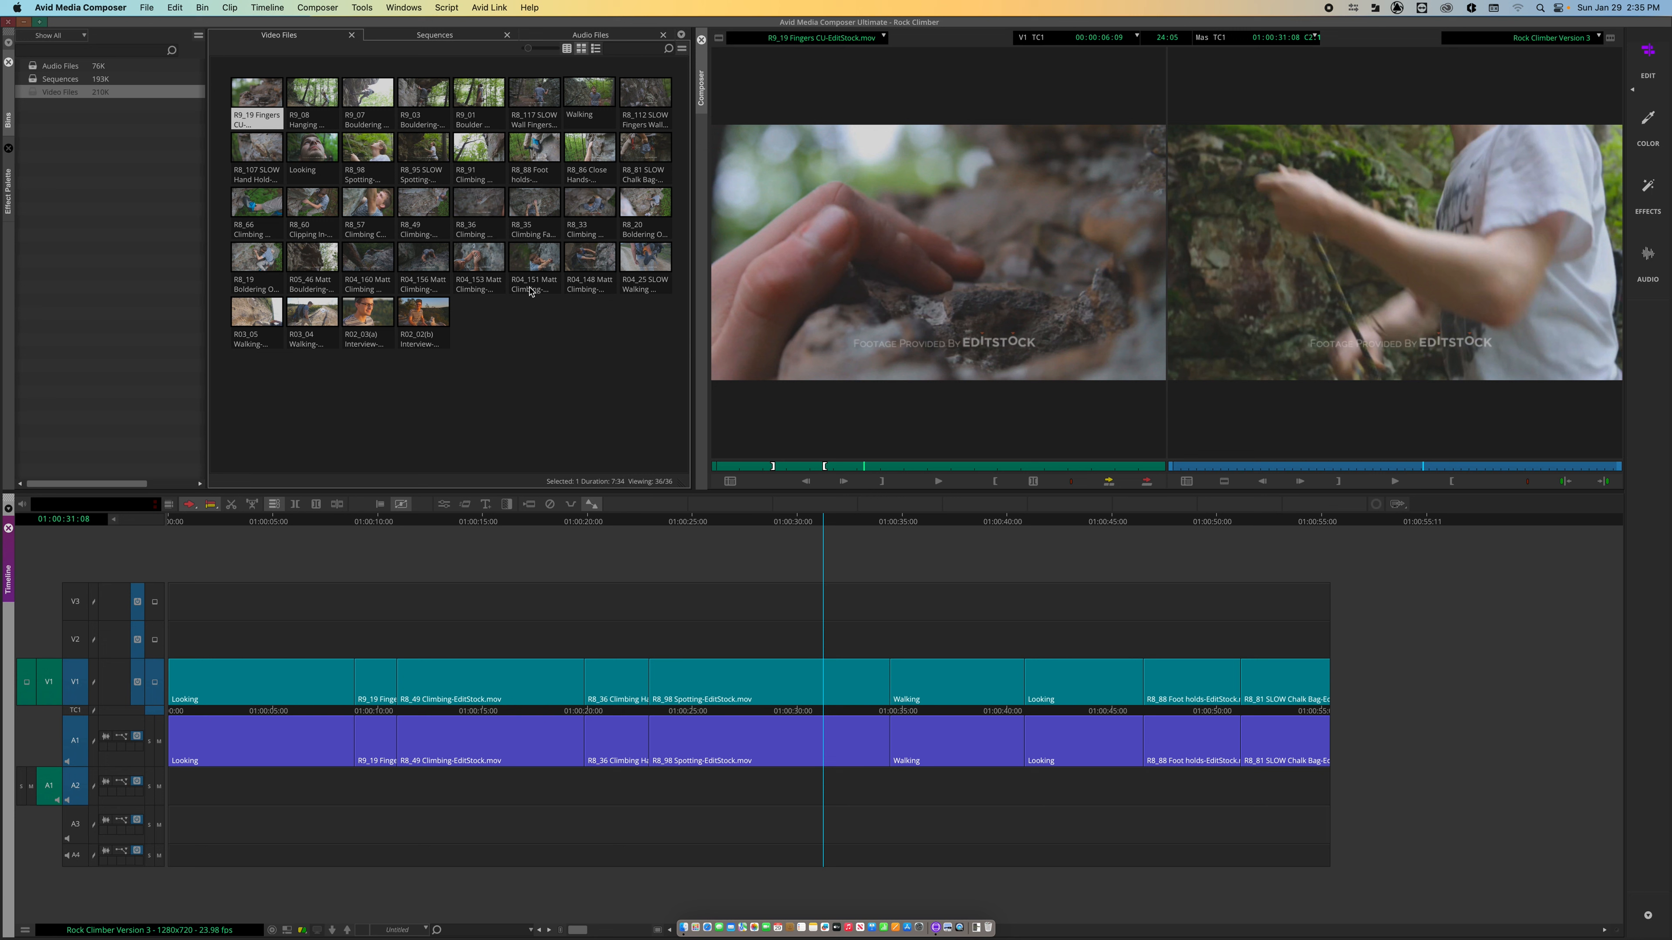
Load the R02_02(b) Interview clip and display the source in the timeline with its A1 audio waveform
double_click(422, 322)
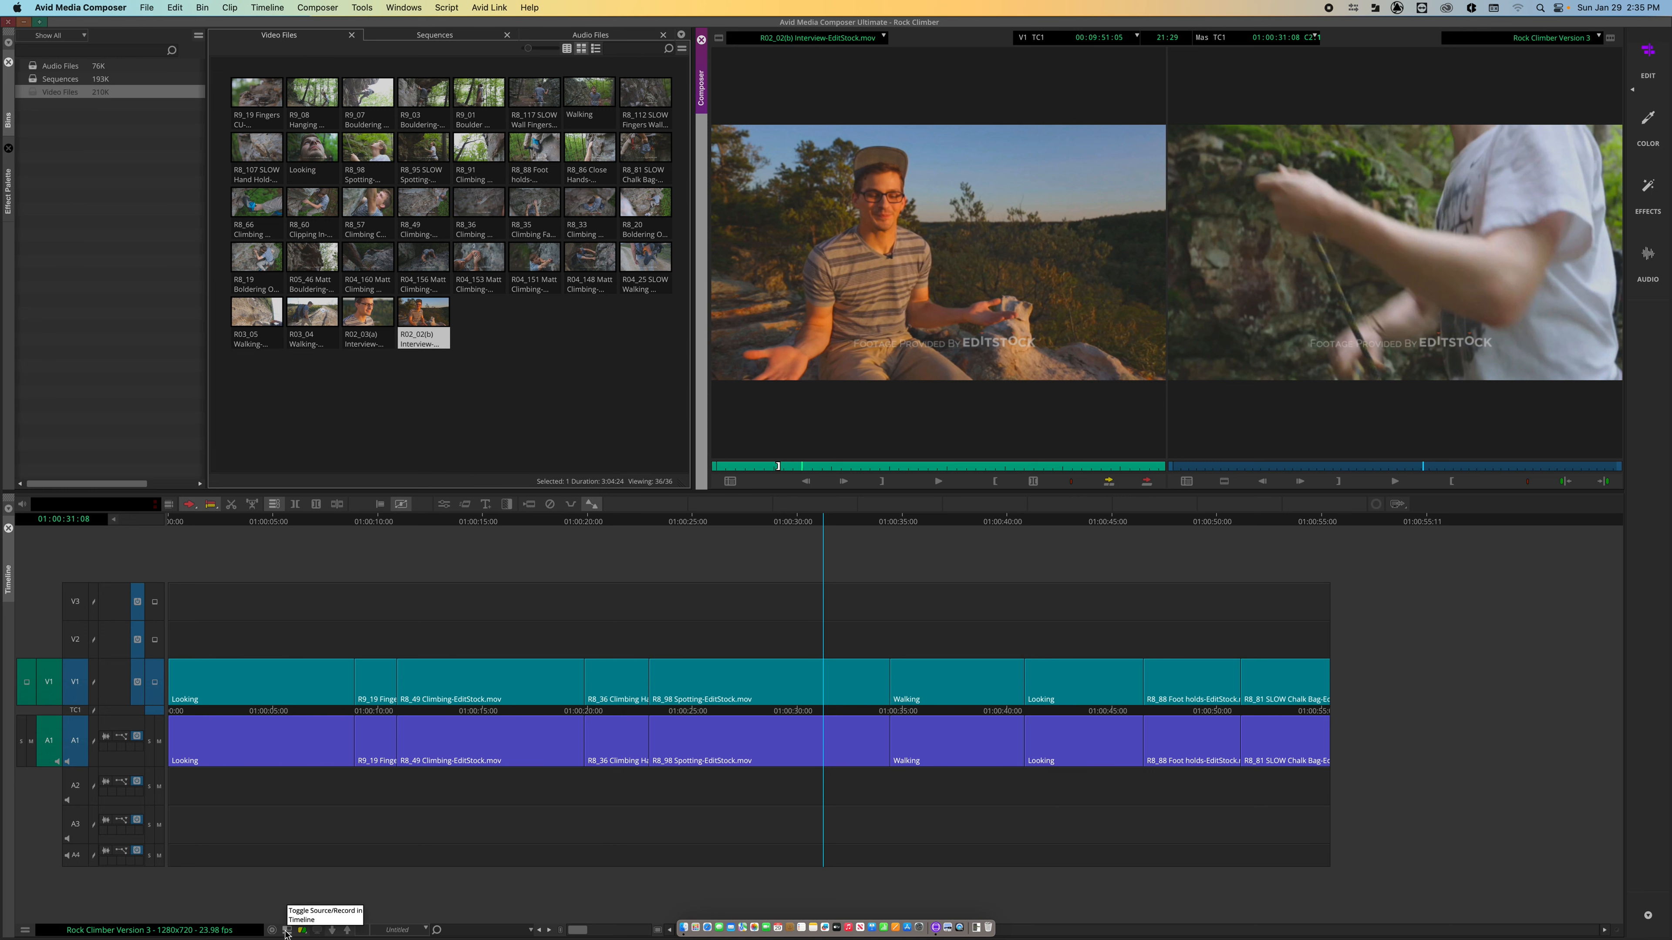
left_click(362, 929)
left_click(96, 736)
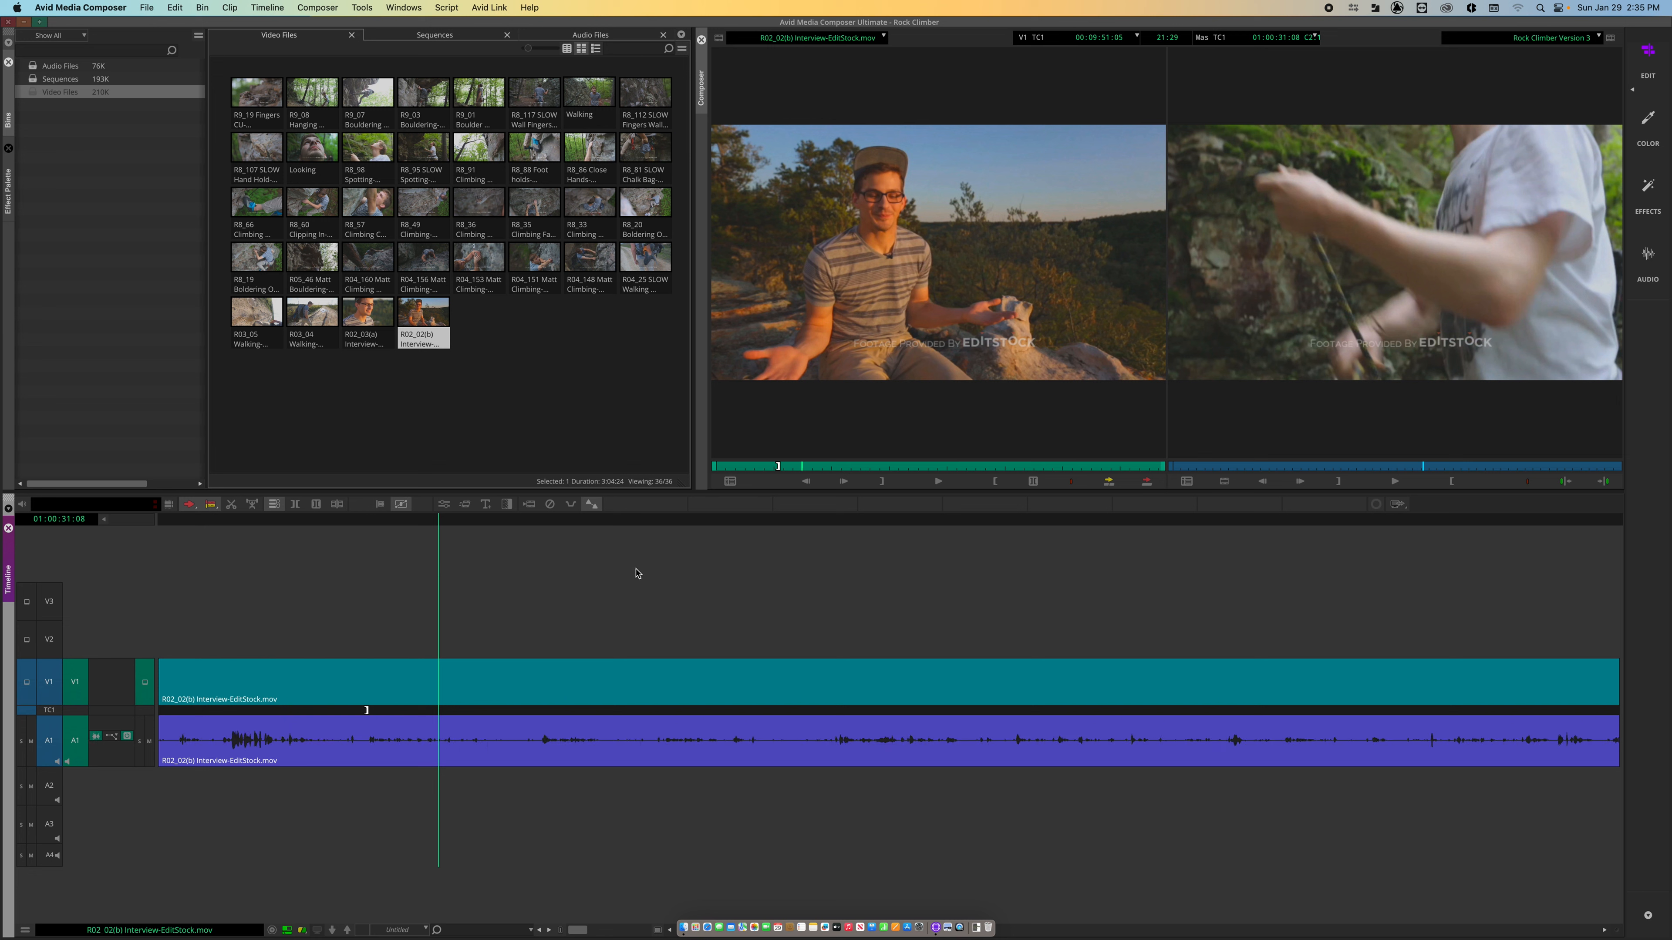
Play the R02_02(b) Interview clip from just before its in point and mark the end of a range of about 21 seconds
left_click_drag(799, 466, 780, 469)
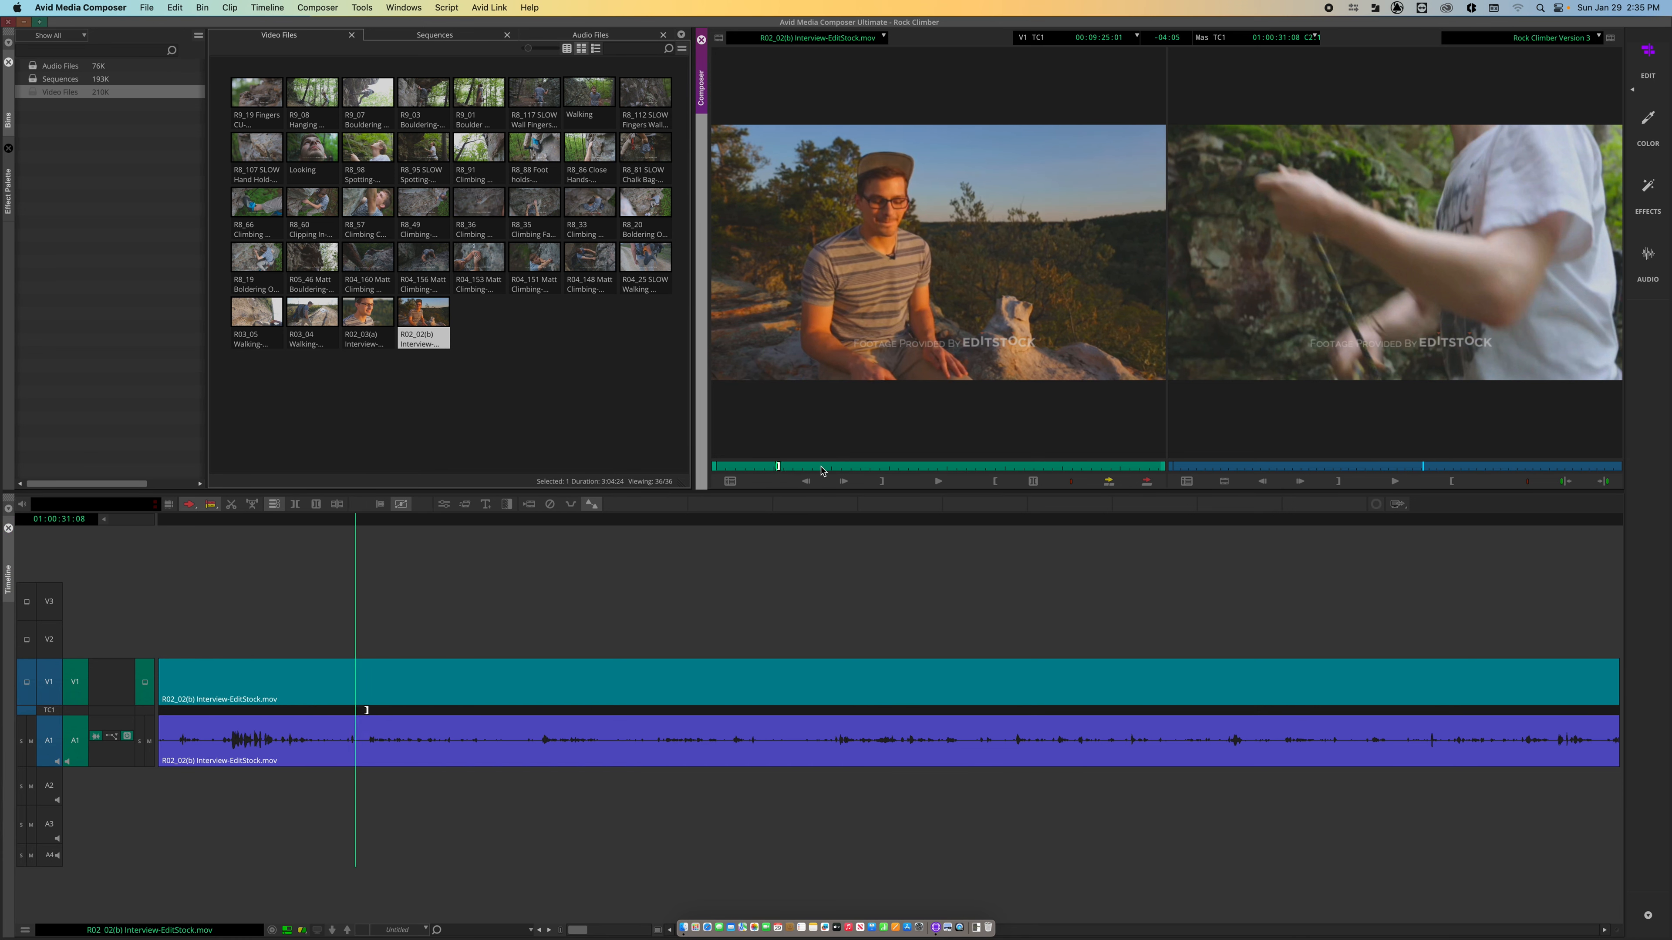
key("space")
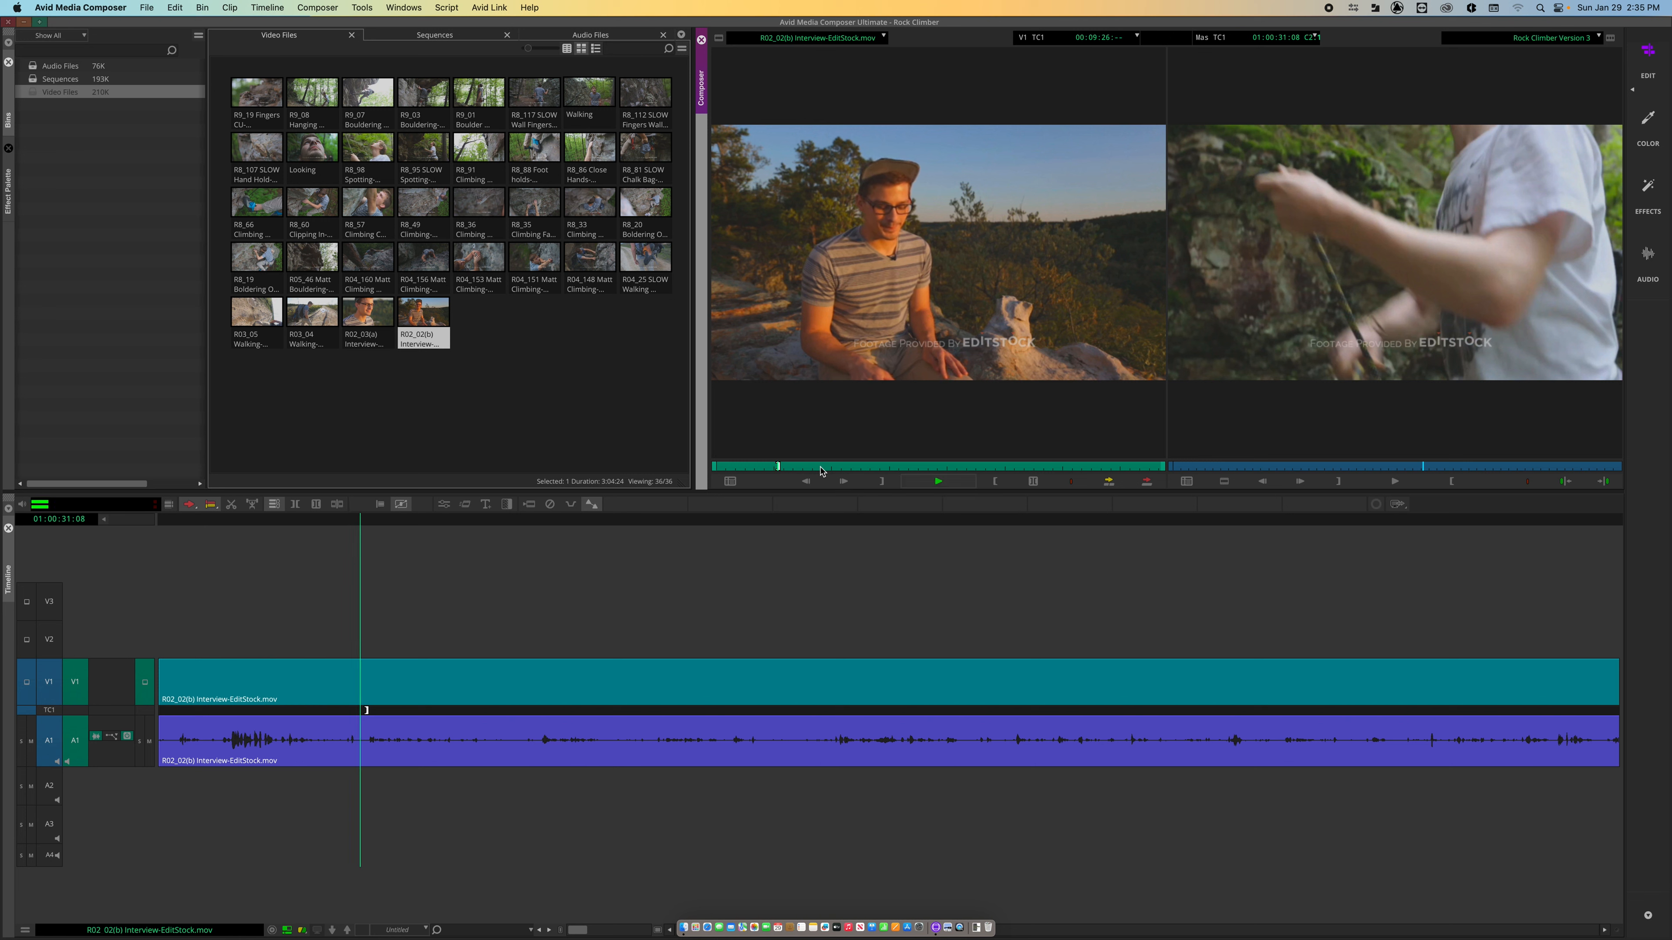
key("space")
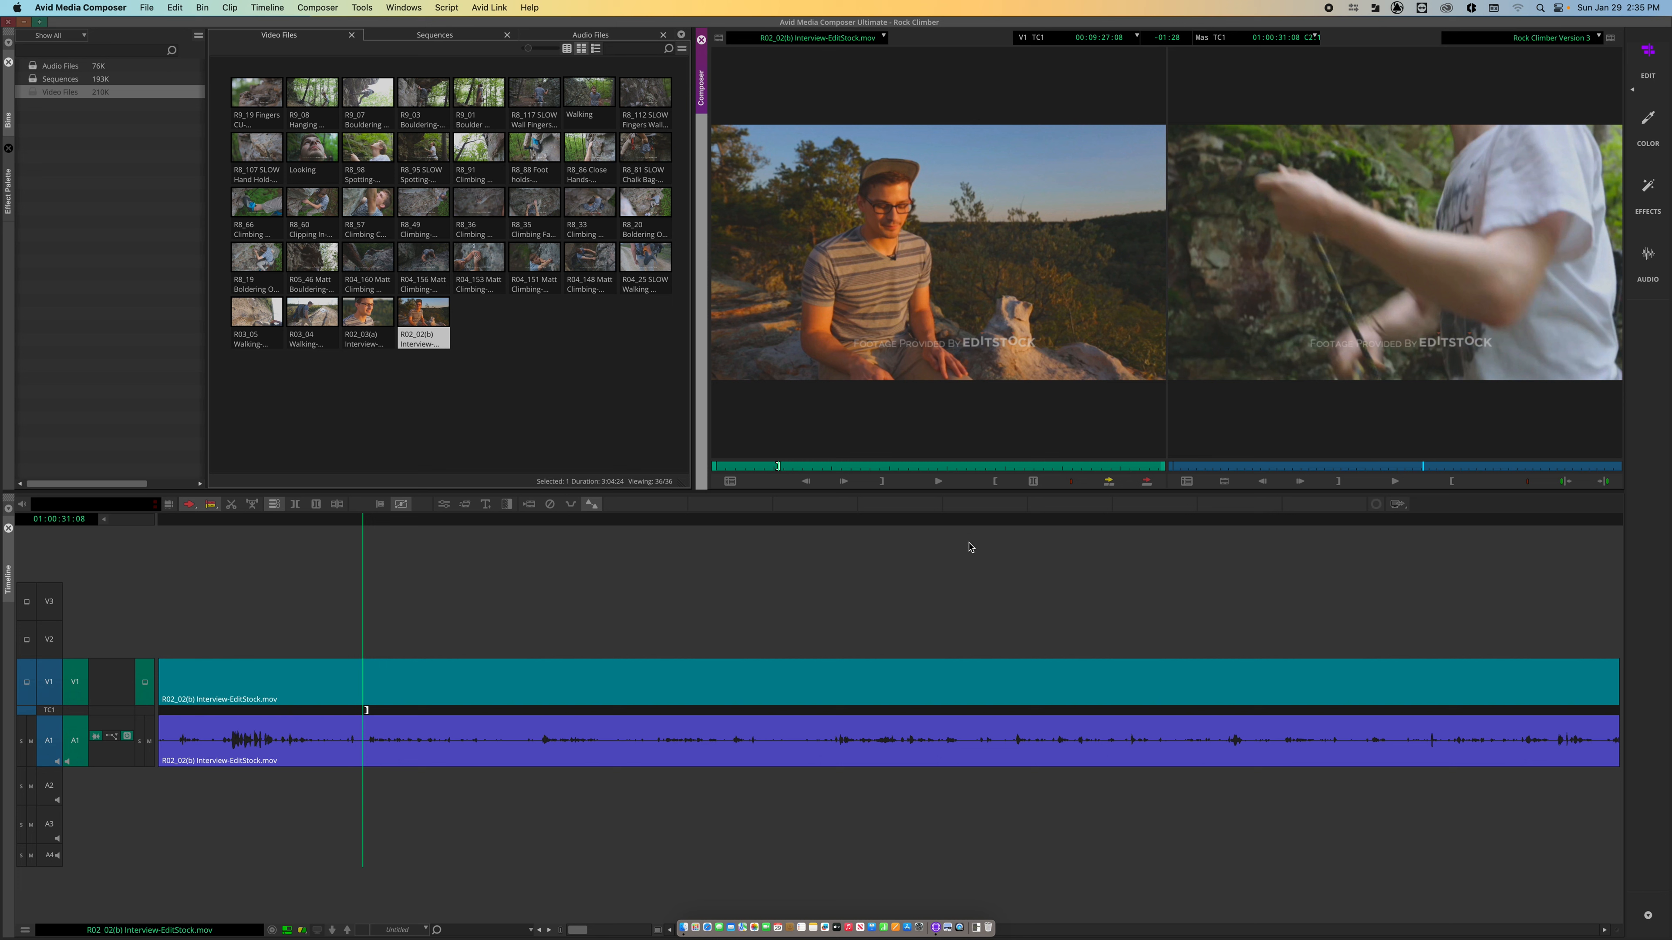
key("space")
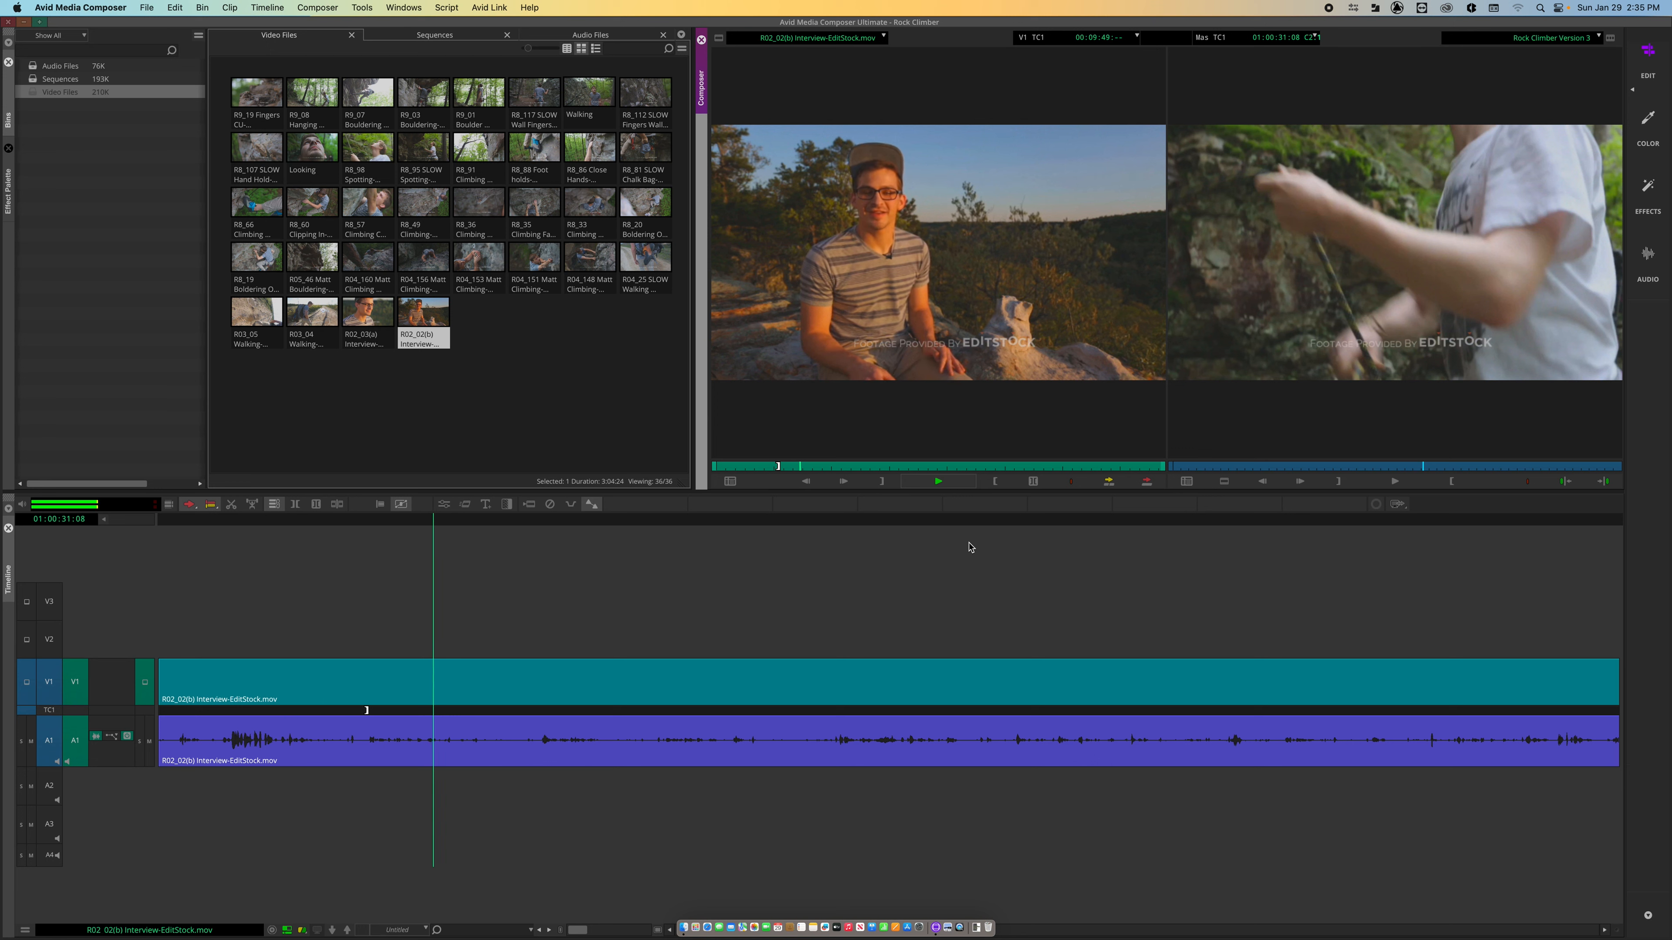
key("i")
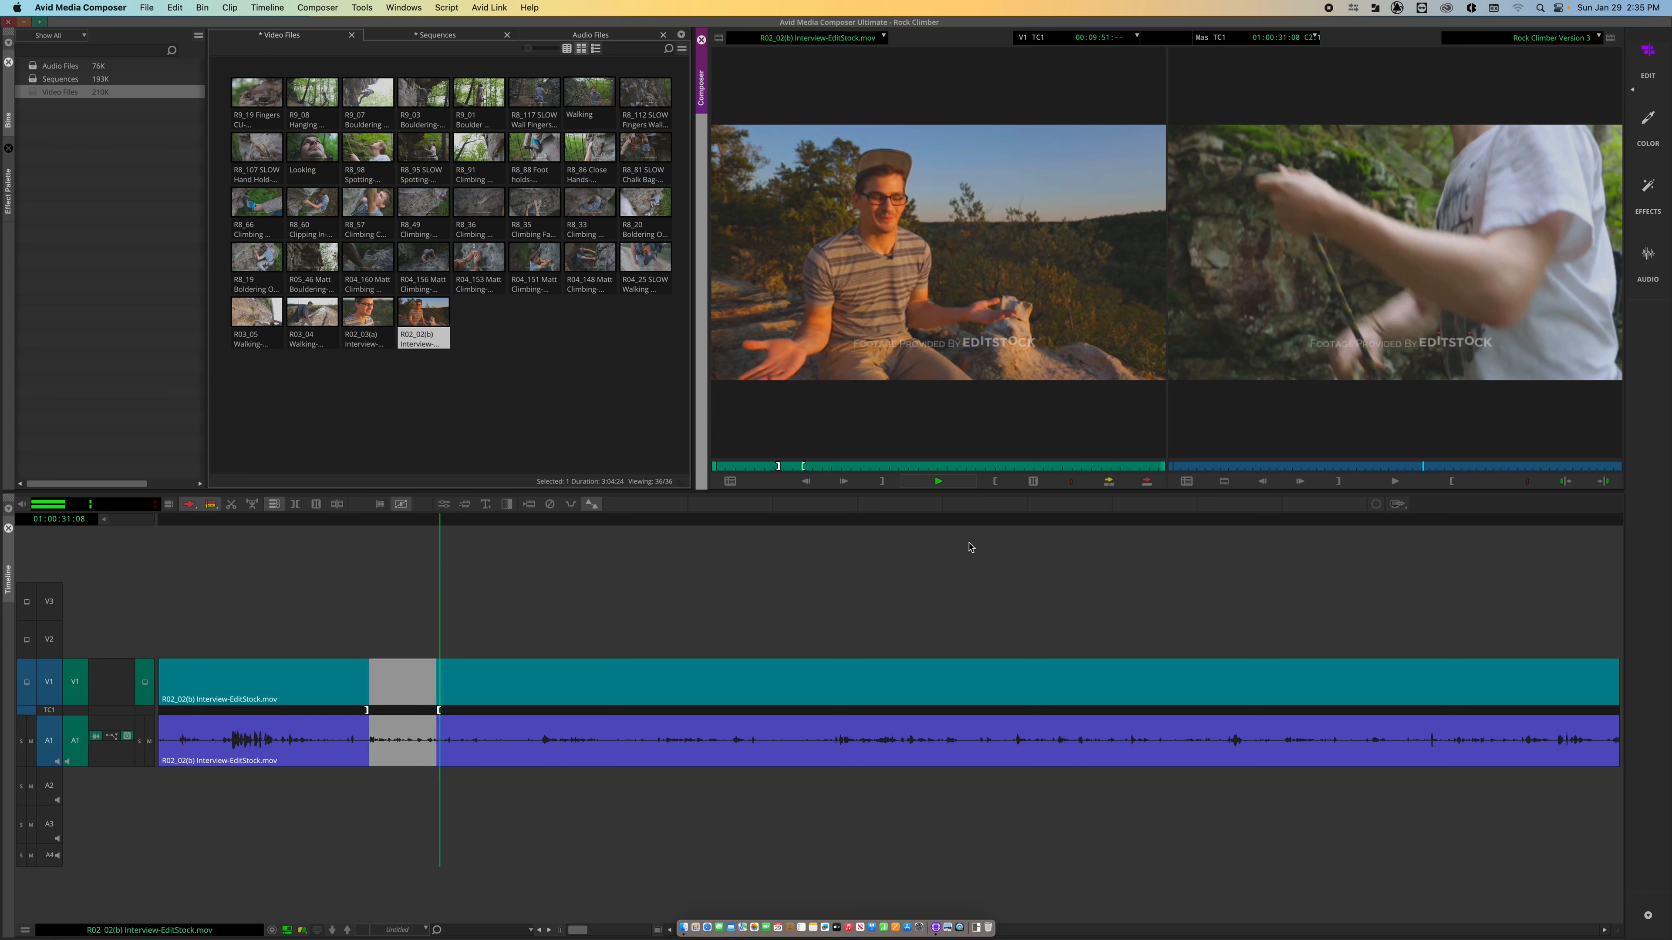
key("space")
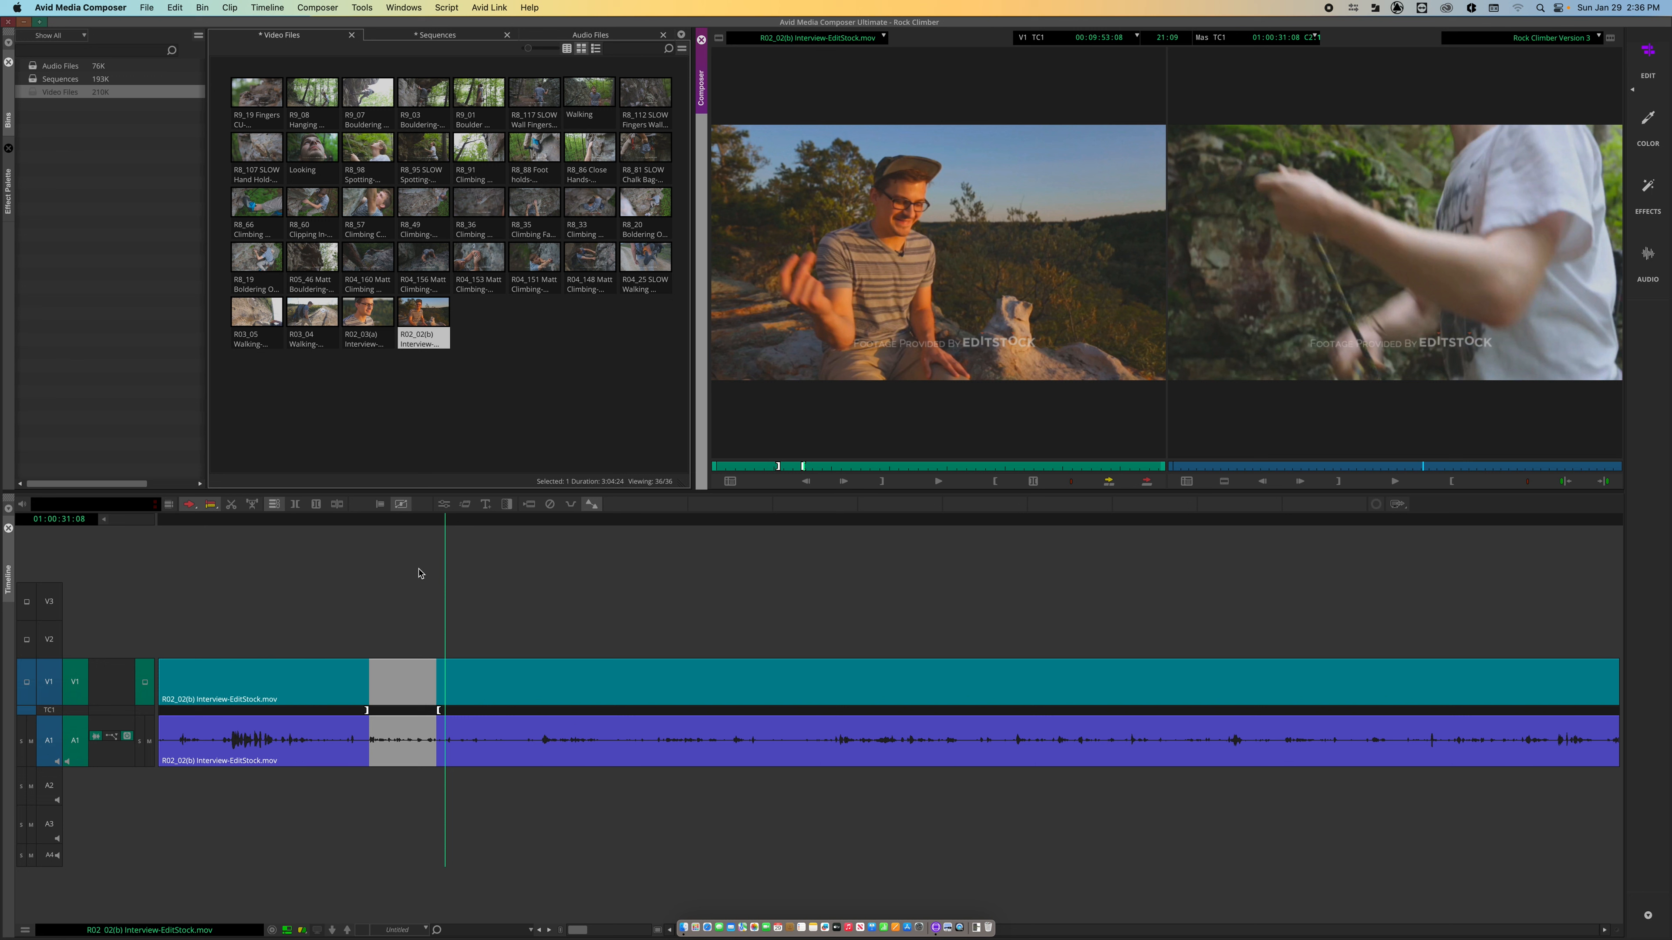
Show the Rock Climber Version 3 sequence in the timeline again and disable the source V1 track, leaving source A1 enabled
left_click(286, 930)
left_click(287, 930)
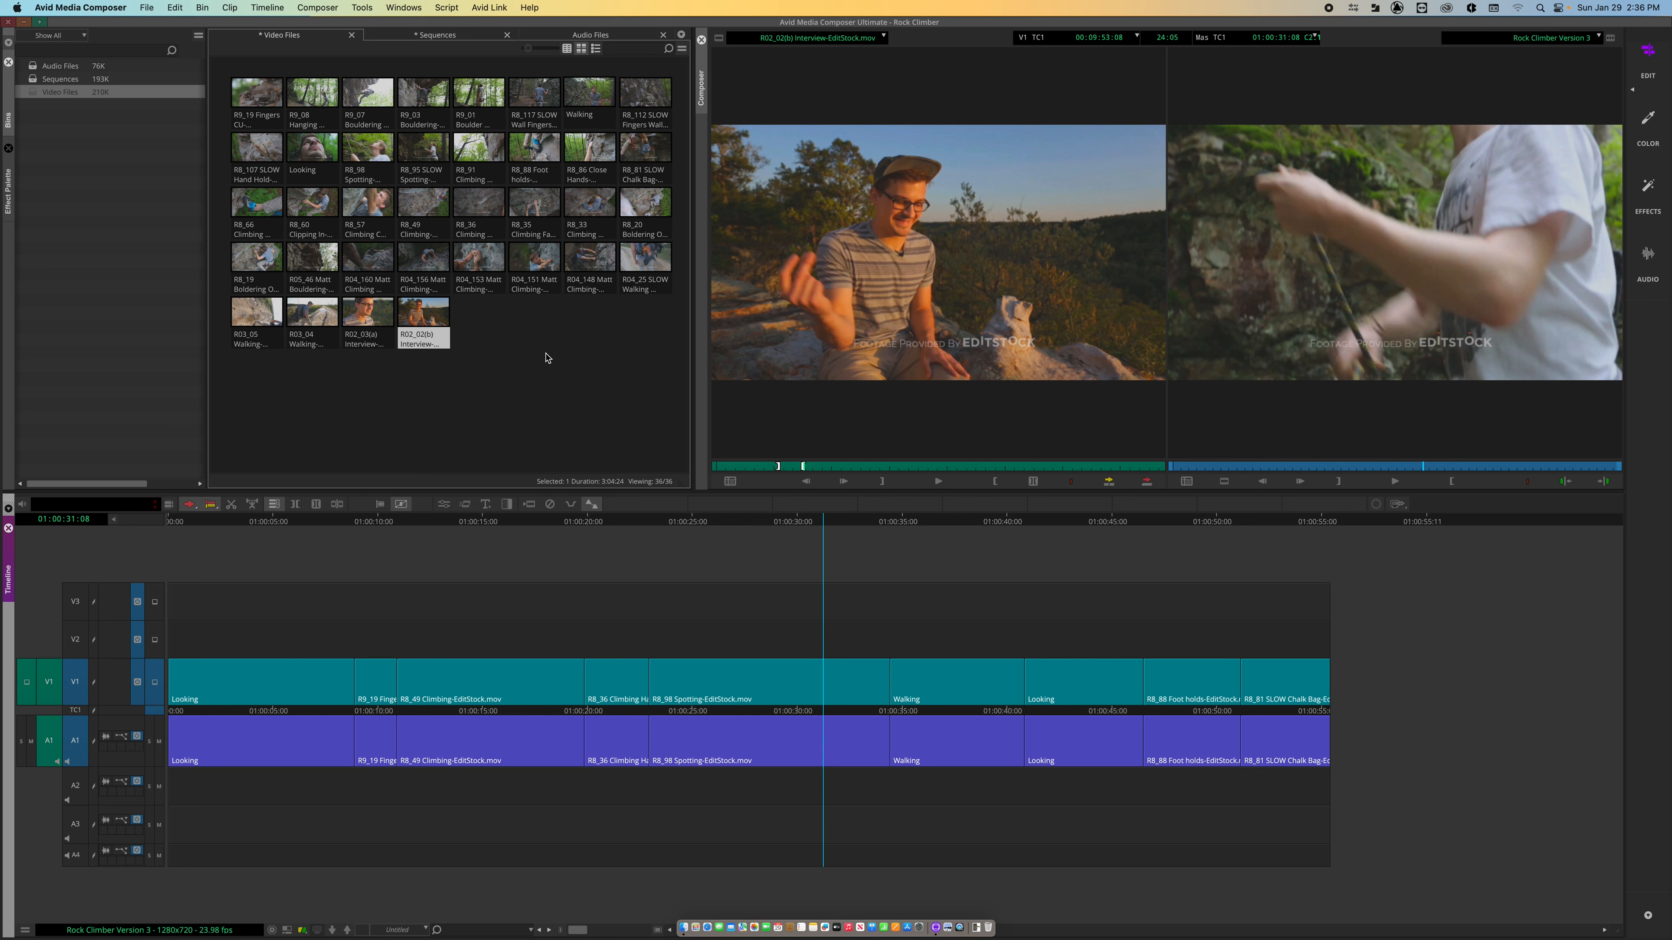
left_click(50, 689)
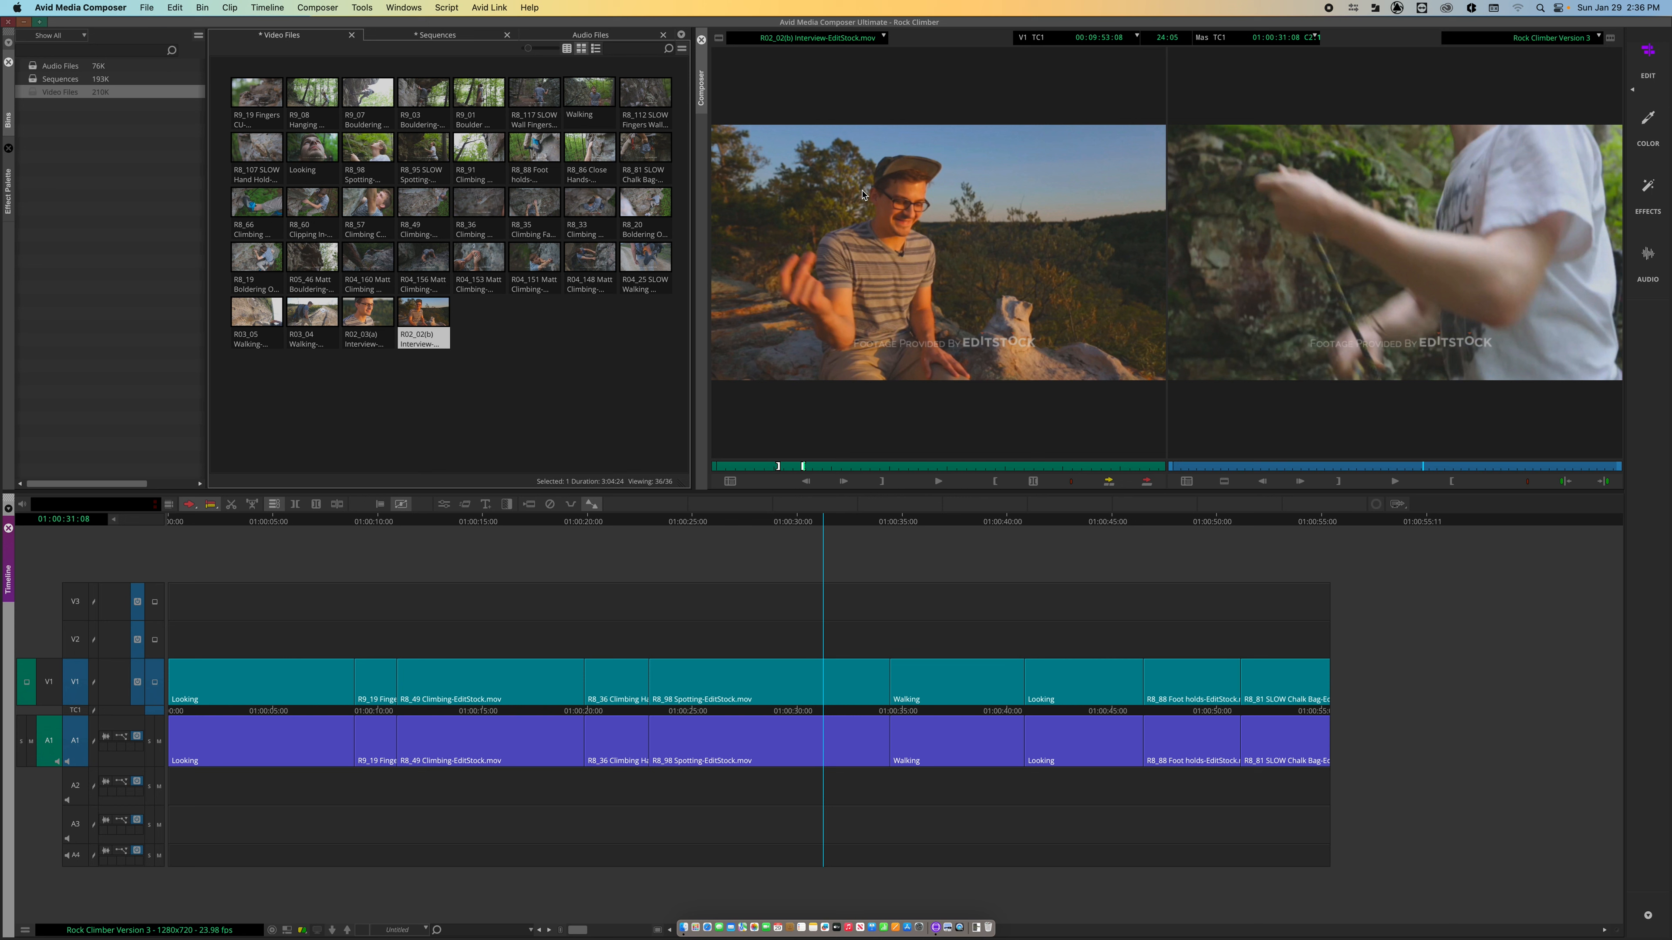
Overwrite the A1 audio from the start of the Walking clip with the marked R02_02(b) Interview audio, and play the result
left_click(189, 505)
left_click_drag(821, 238, 906, 732)
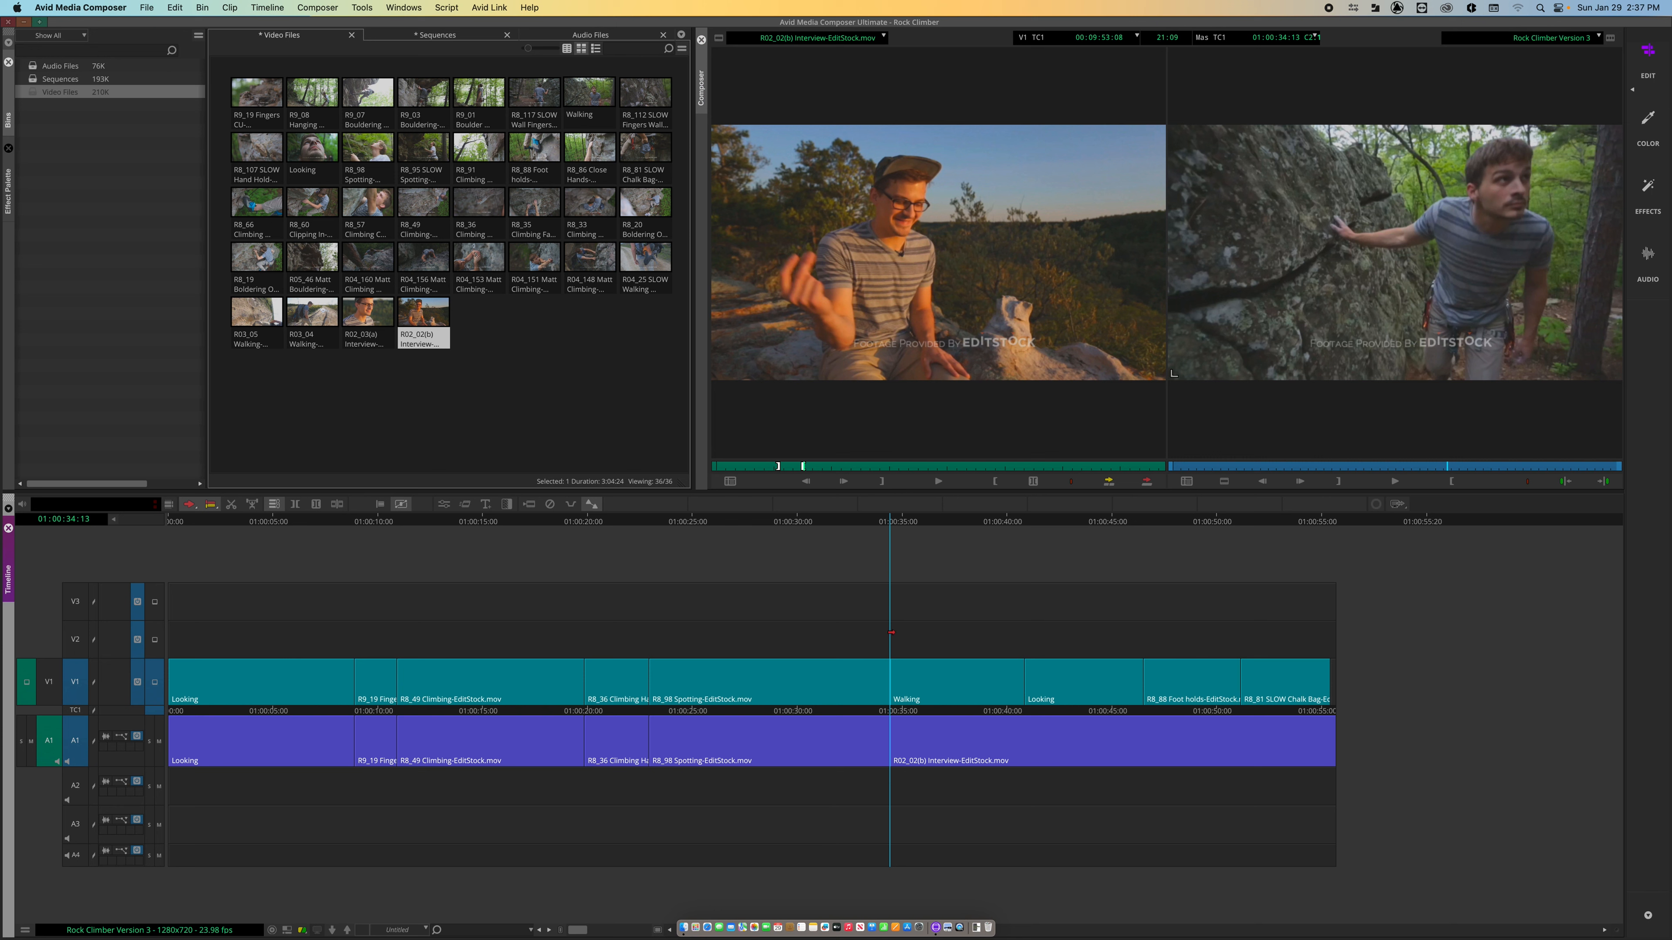
left_click(1361, 352)
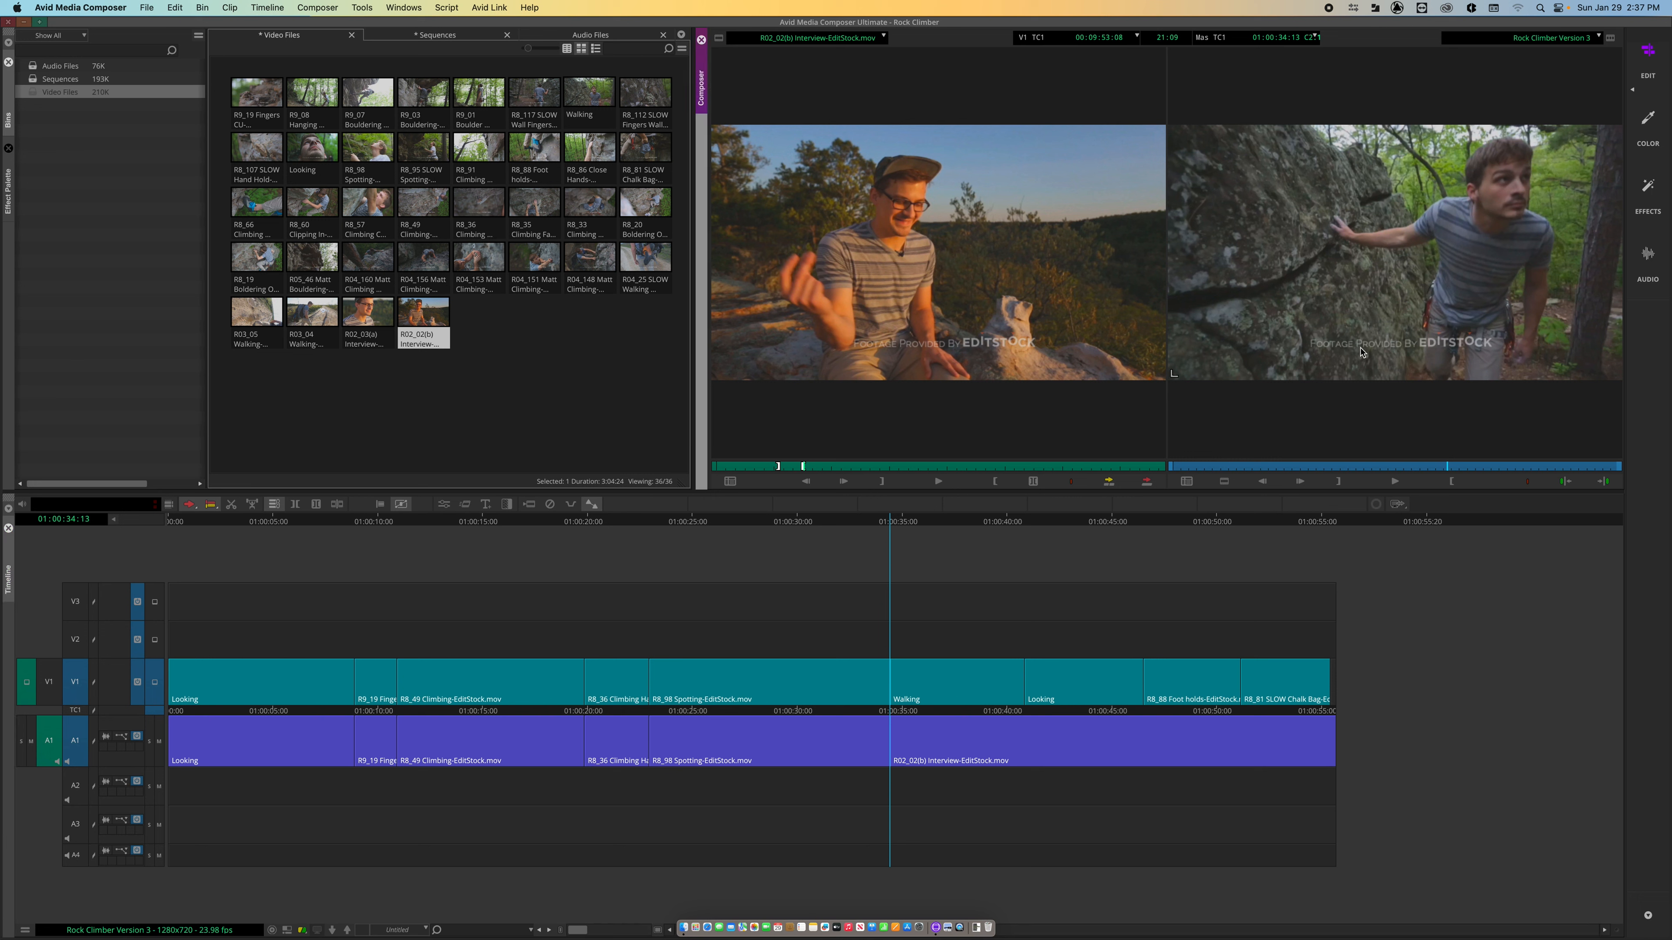
key("space")
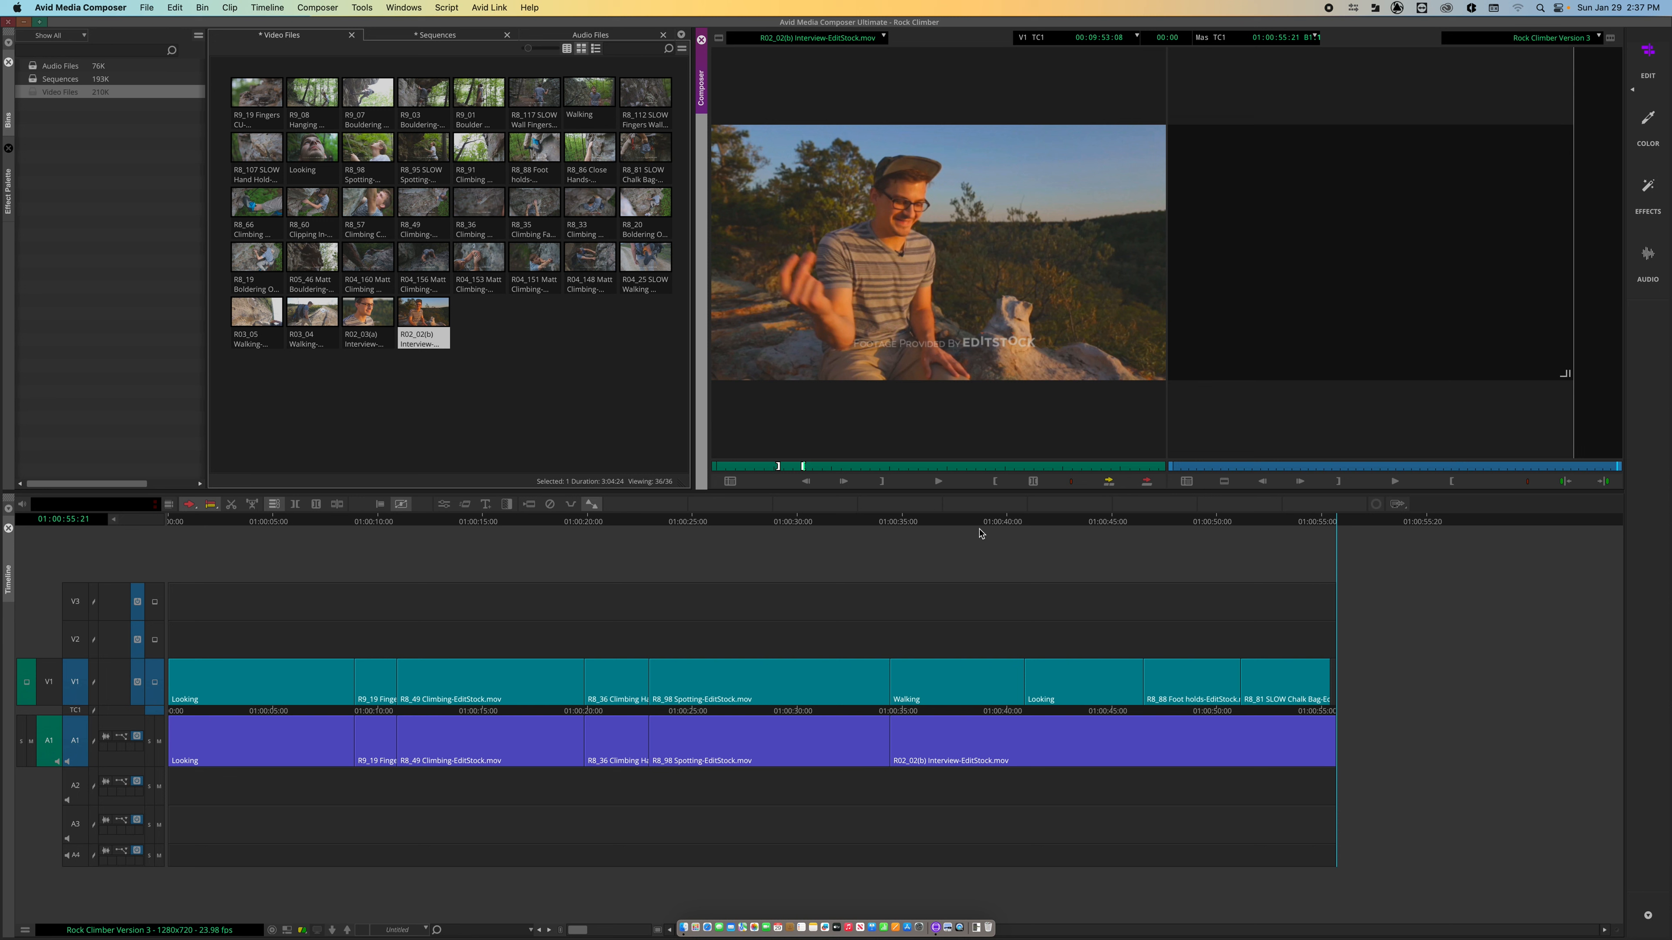
left_click(941, 521)
left_click_drag(972, 521, 903, 522)
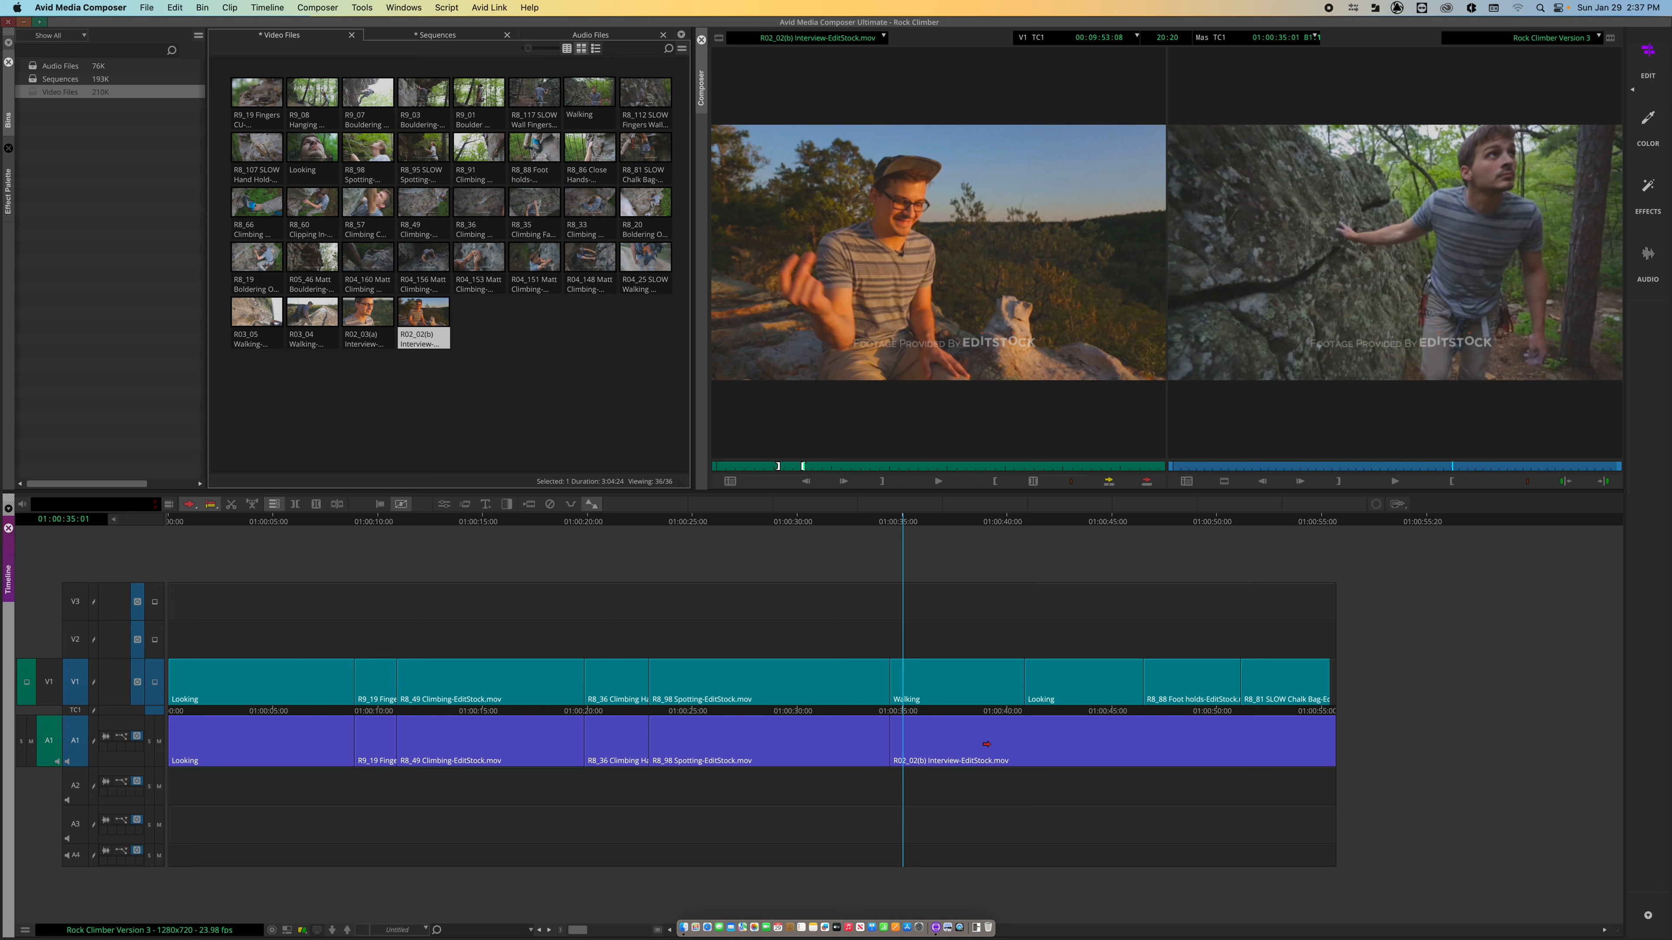
Undo the A1 interview overwrite and the source out mark, and clear the segment selection on A2
key("super+z")
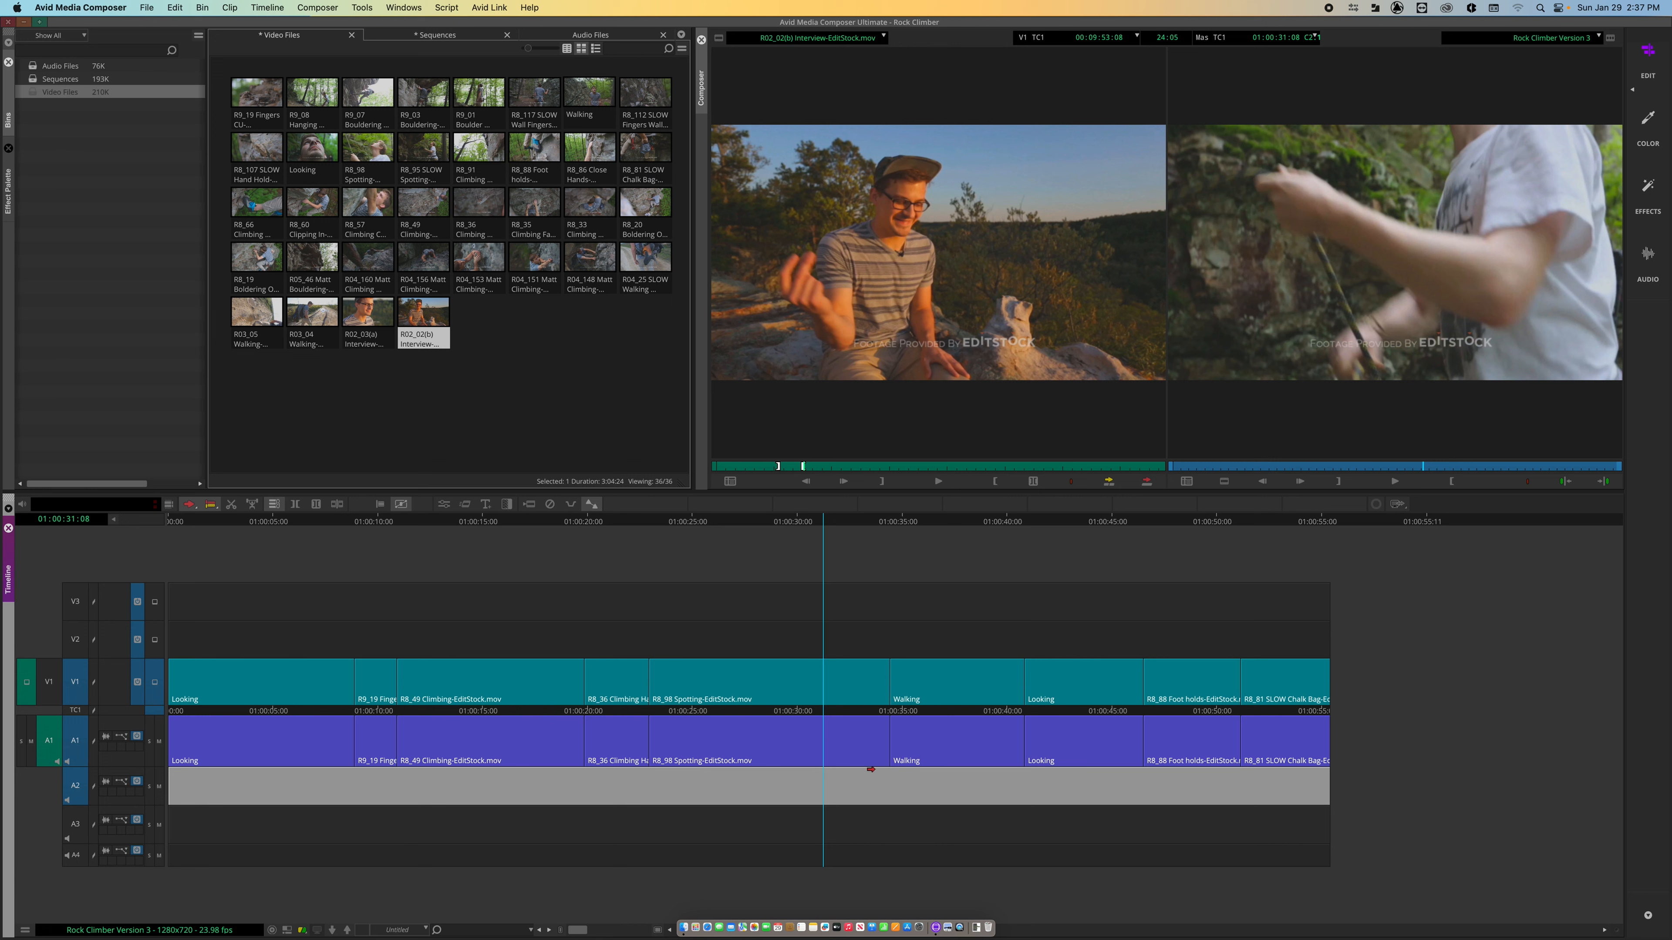
key("super+z")
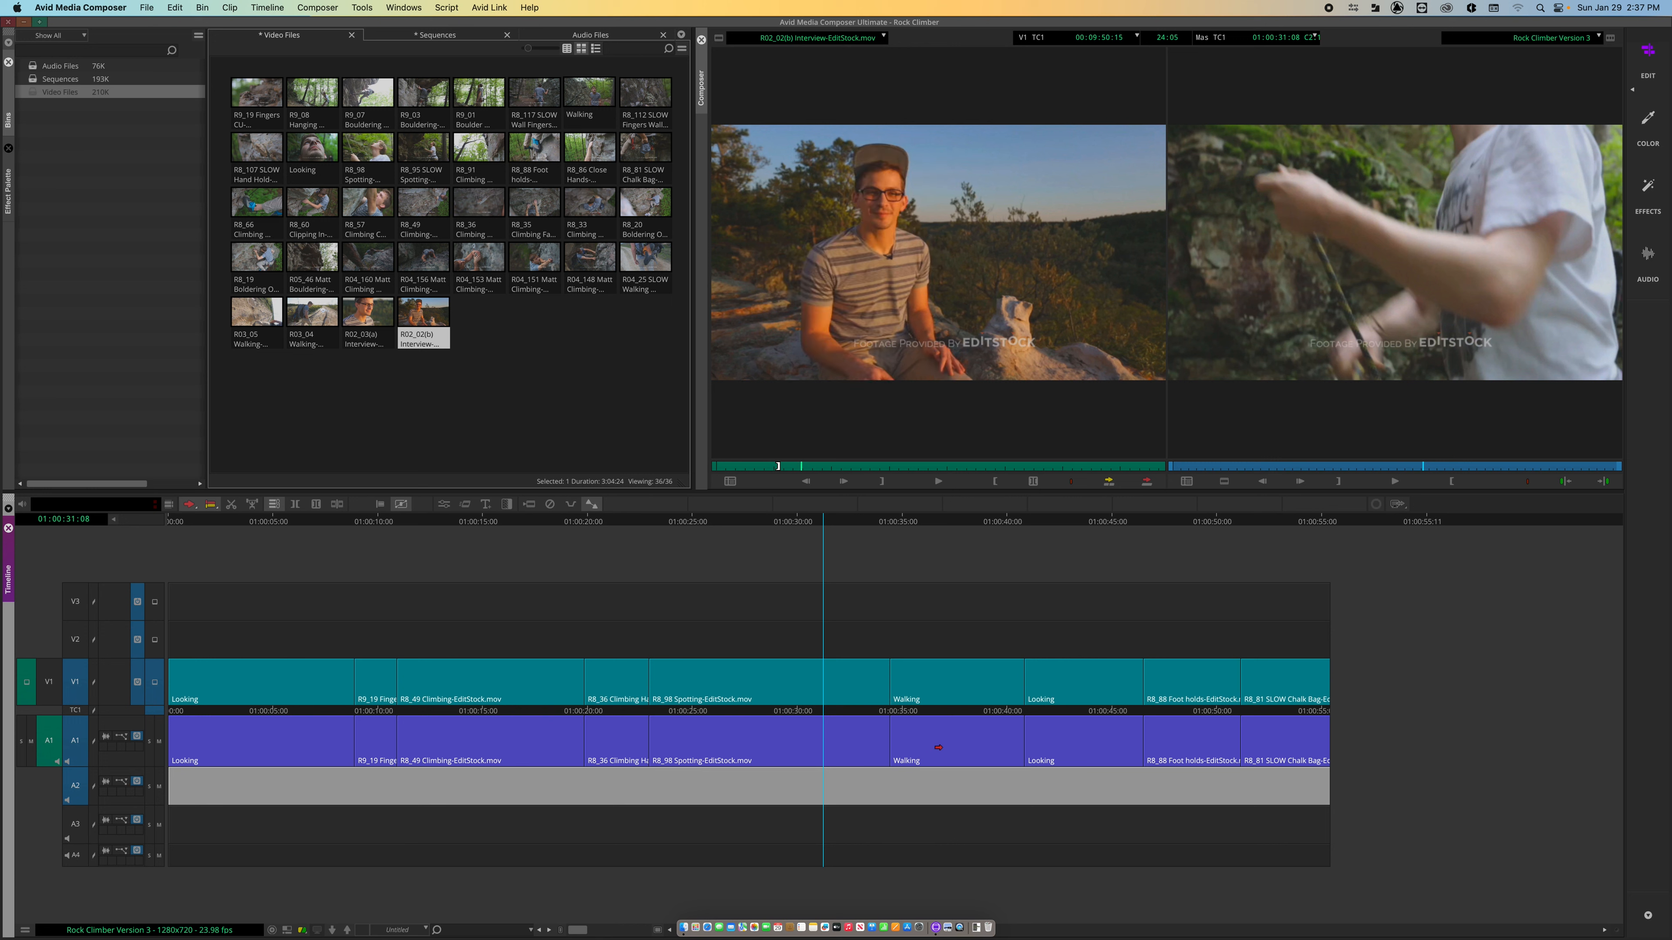
left_click(263, 879)
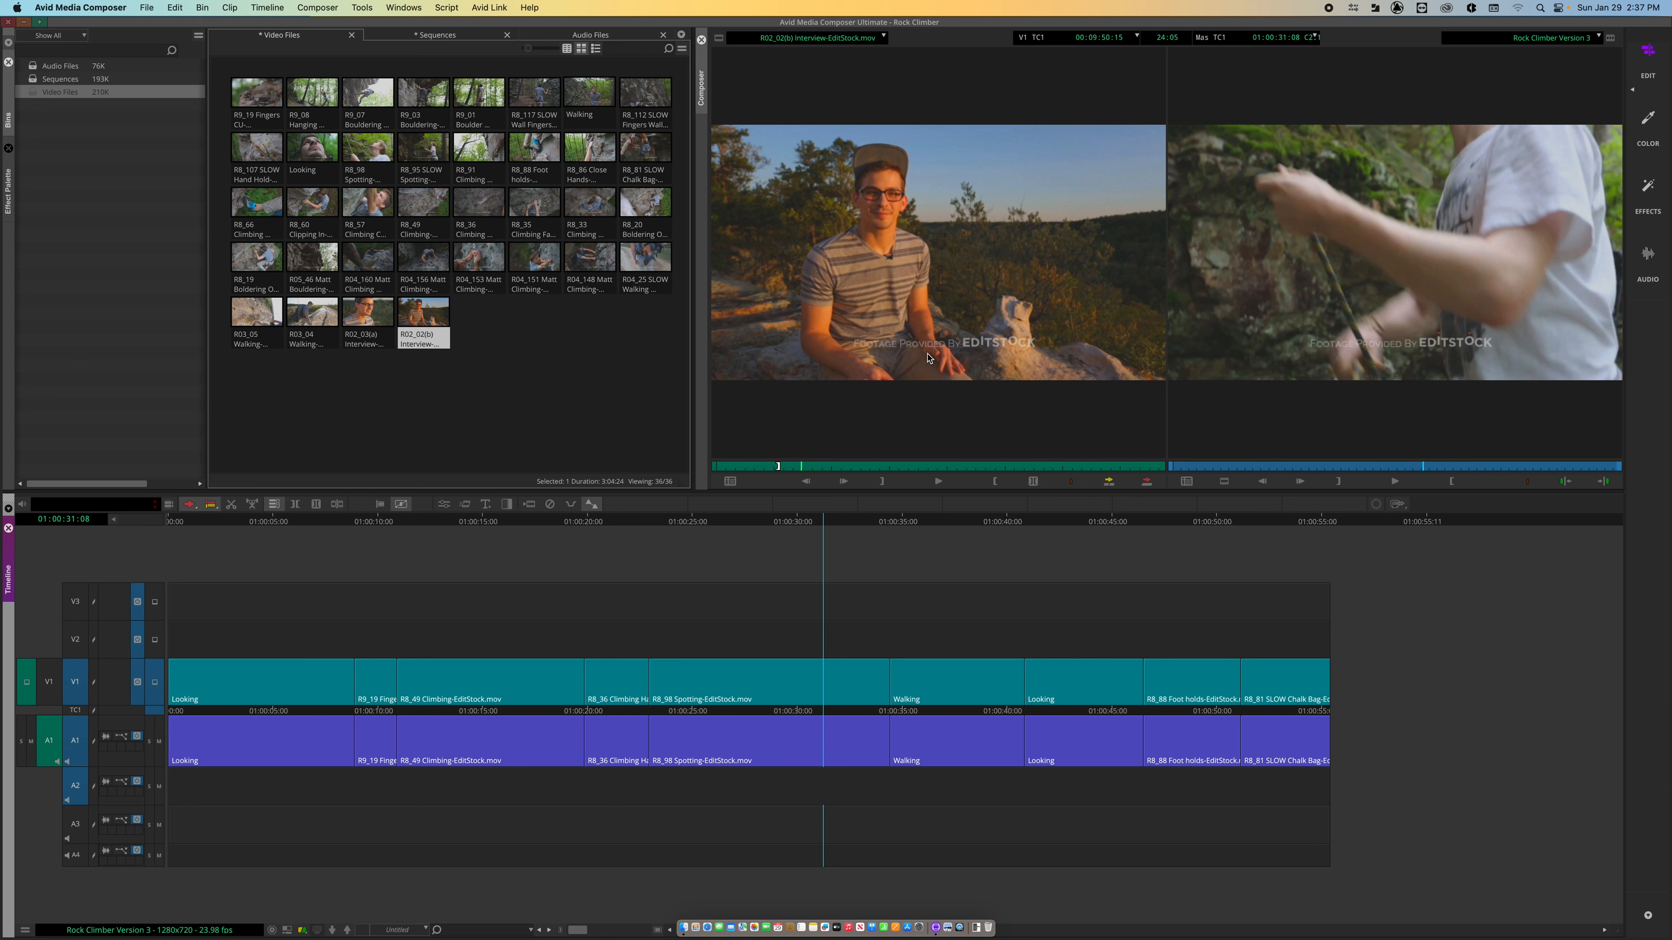
Test the R02_02(b) Interview audio on A2 from the start of the Walking clip, and undo the placement
left_click(878, 342)
left_click_drag(914, 384, 887, 795)
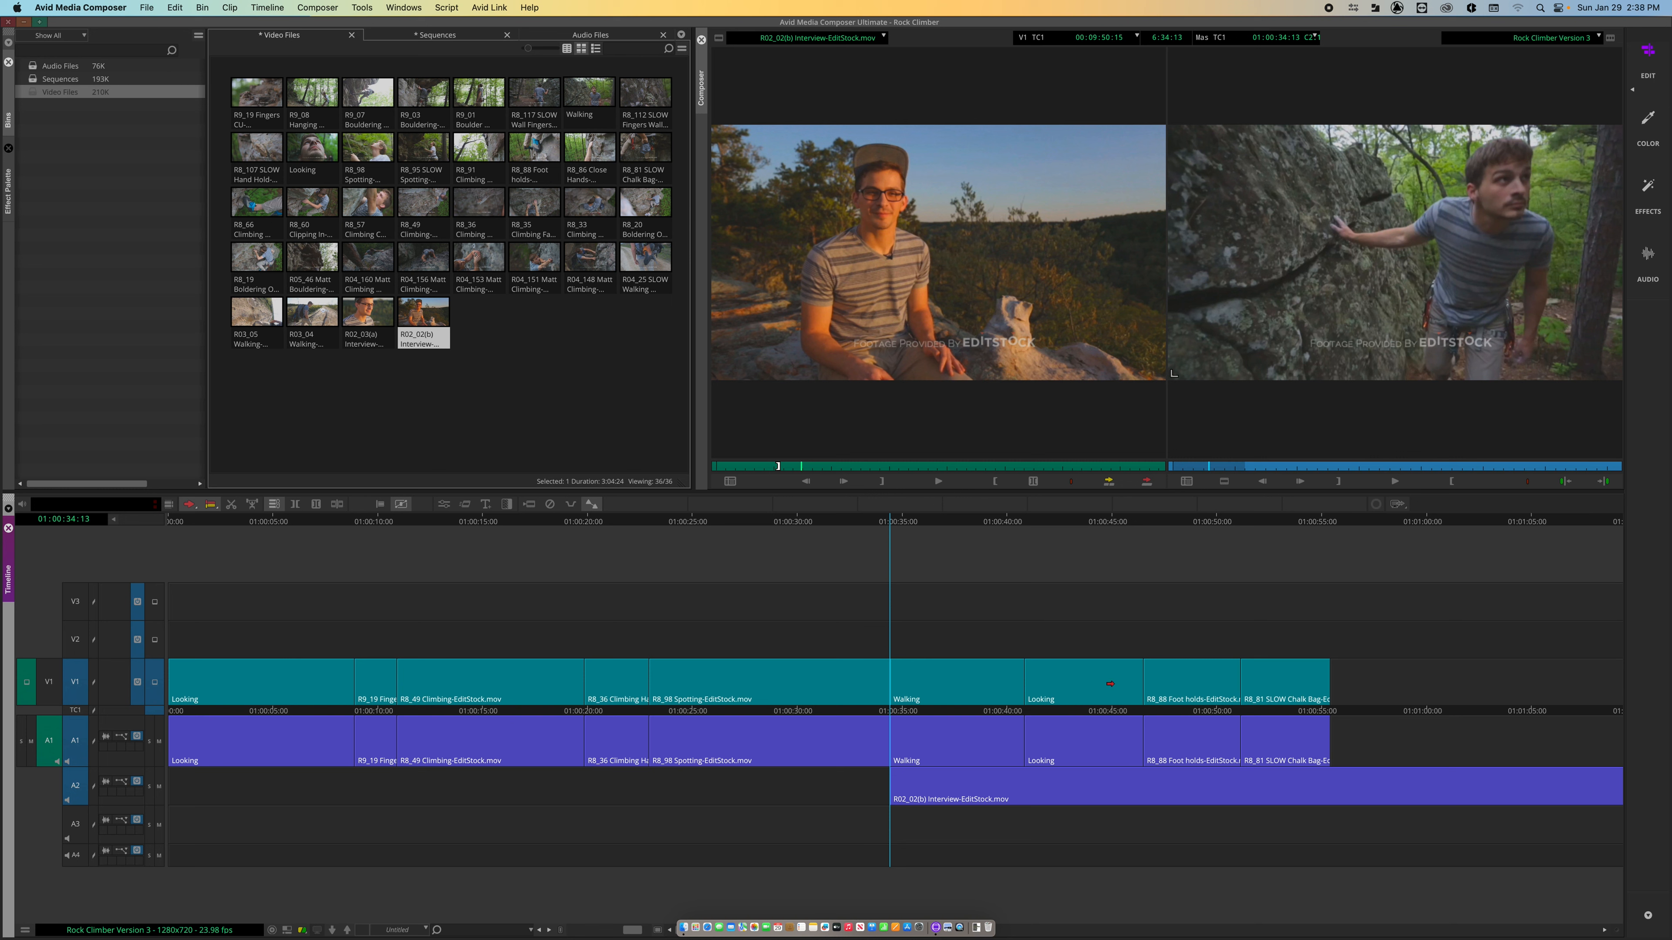
key("space")
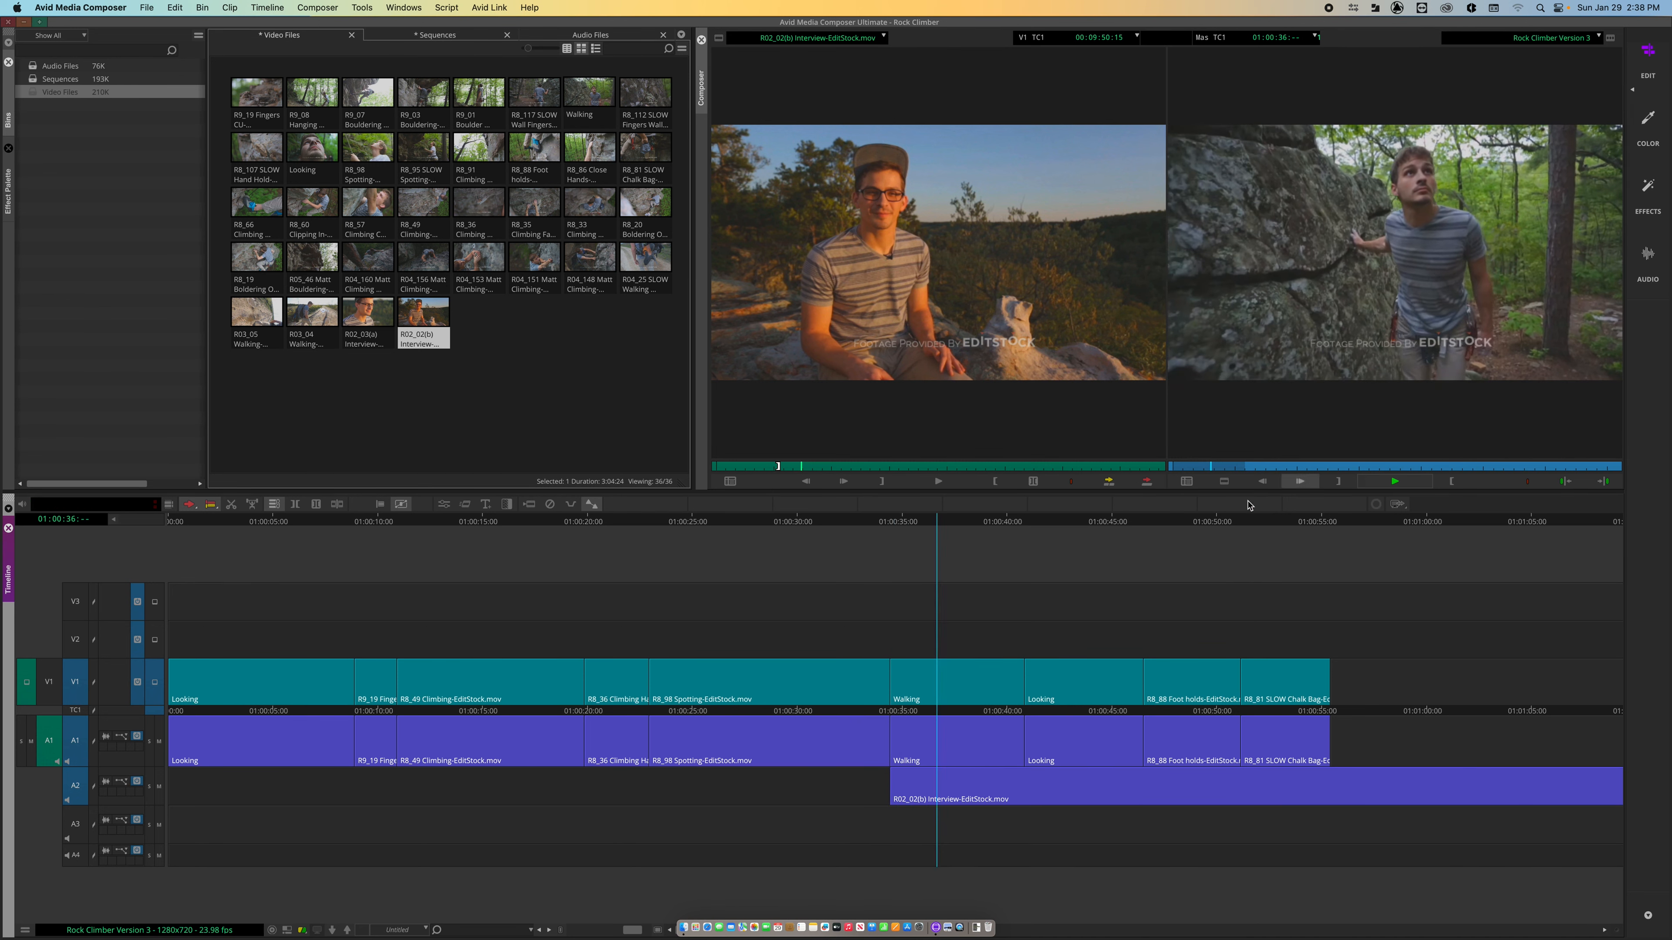
left_click(1064, 524)
key("space")
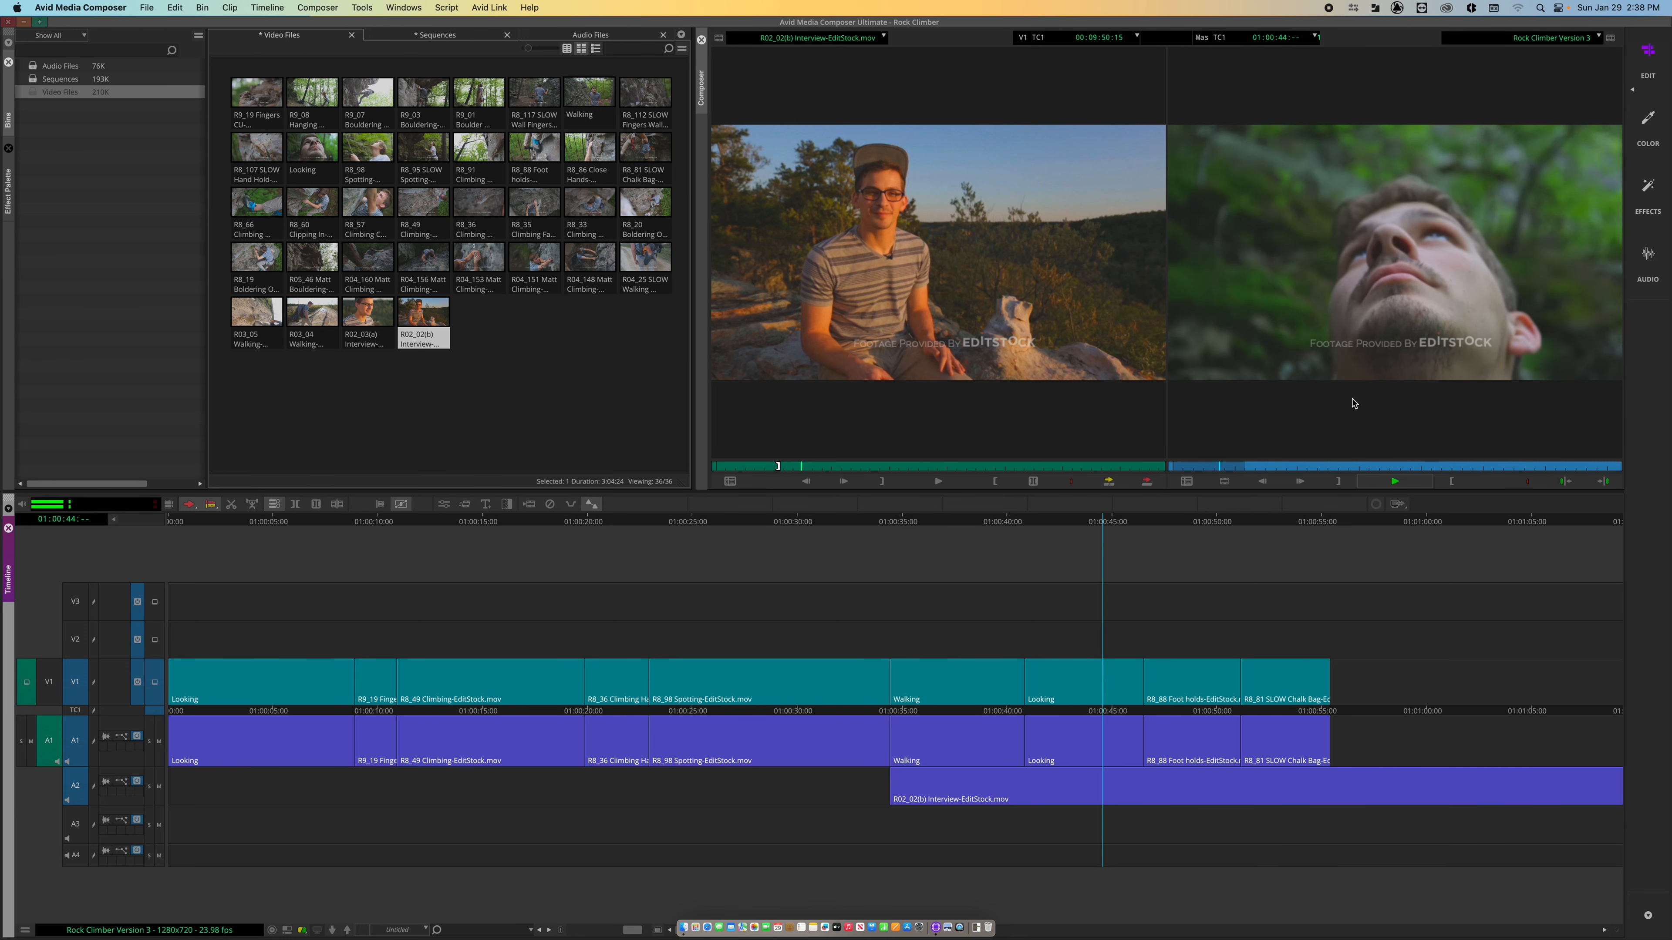
key("space")
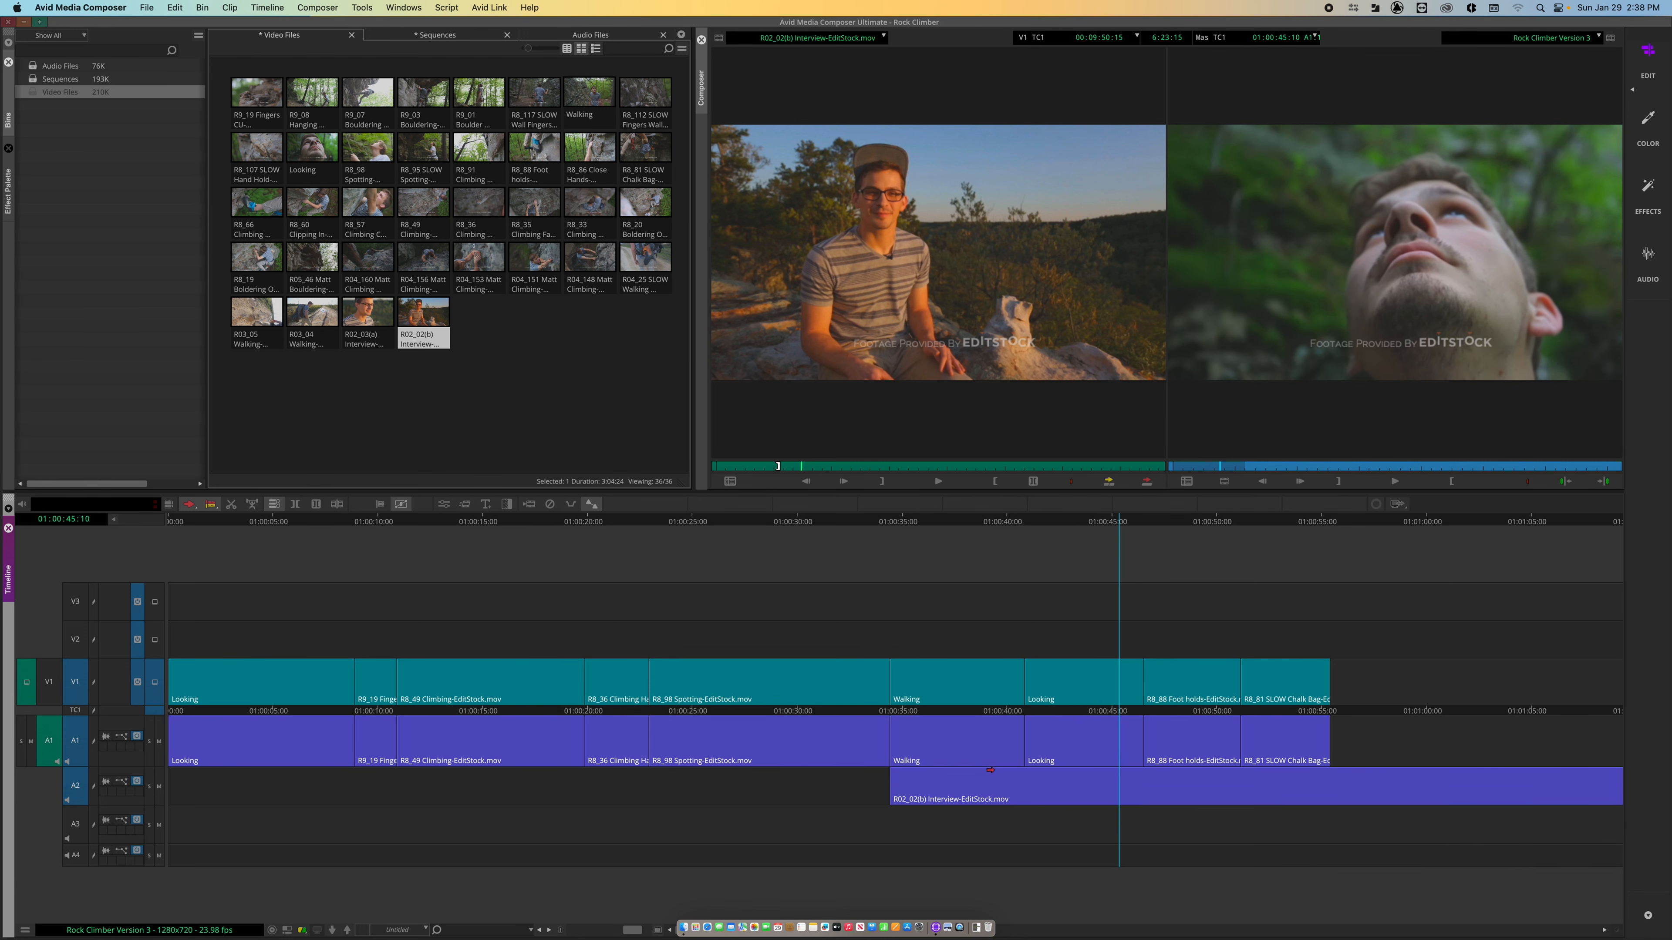
key("super+z")
left_click(957, 874)
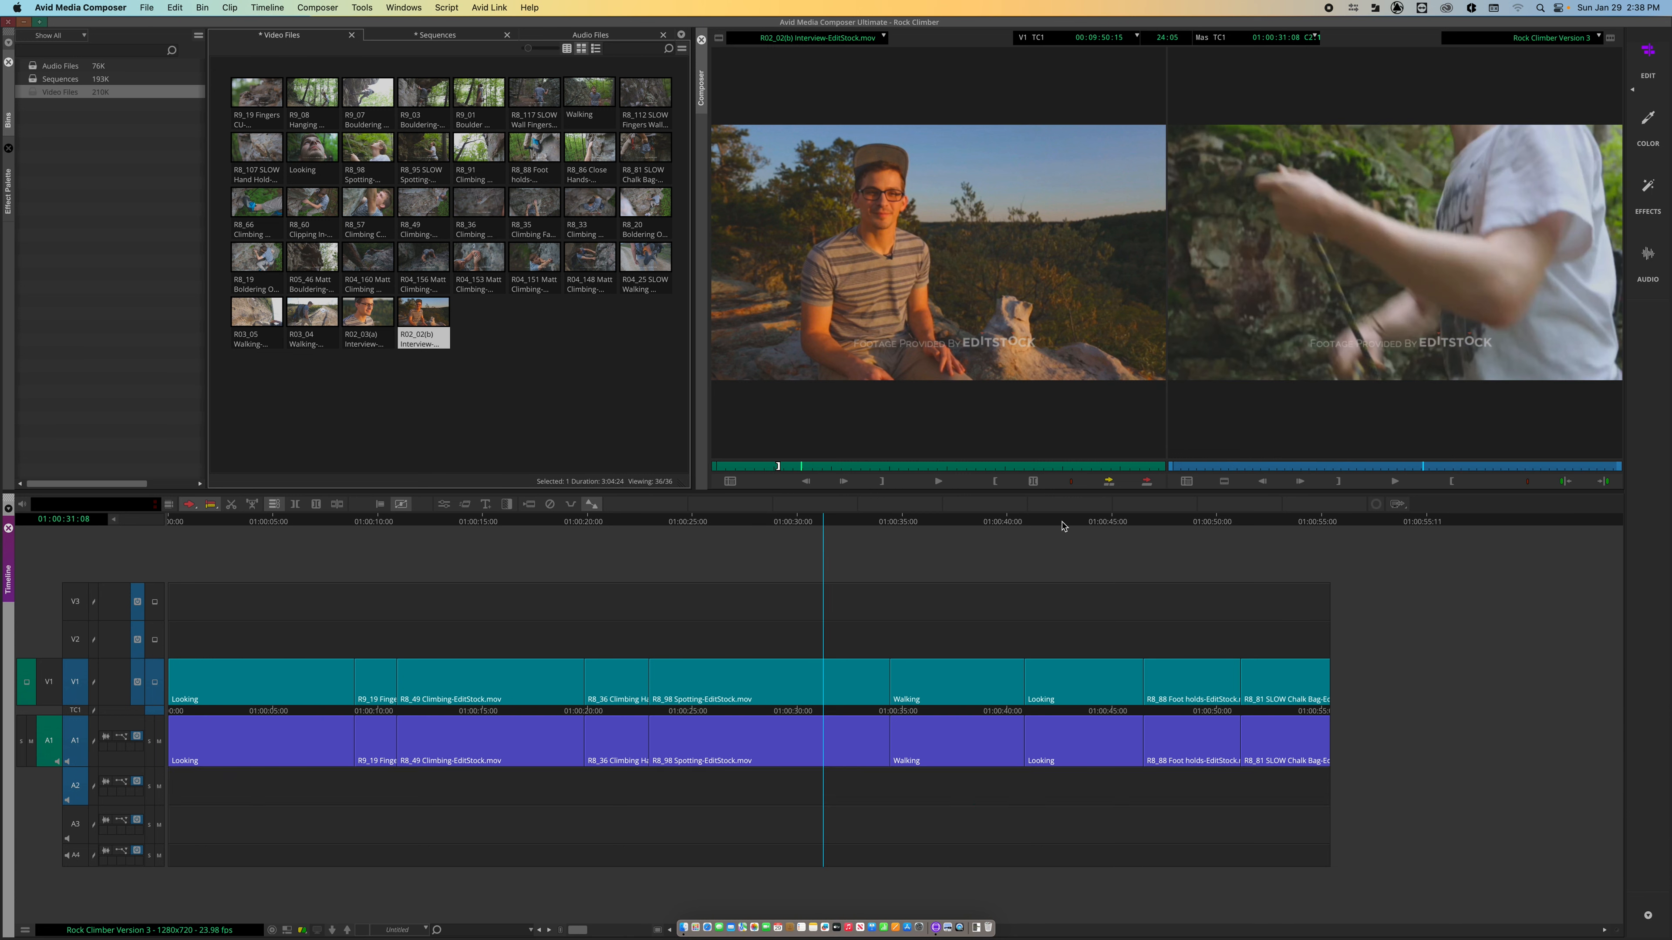
Overwrite A1 from the start of the Walking clip with the interview audio running from its in point, and play back two passages
left_click_drag(853, 313, 910, 744)
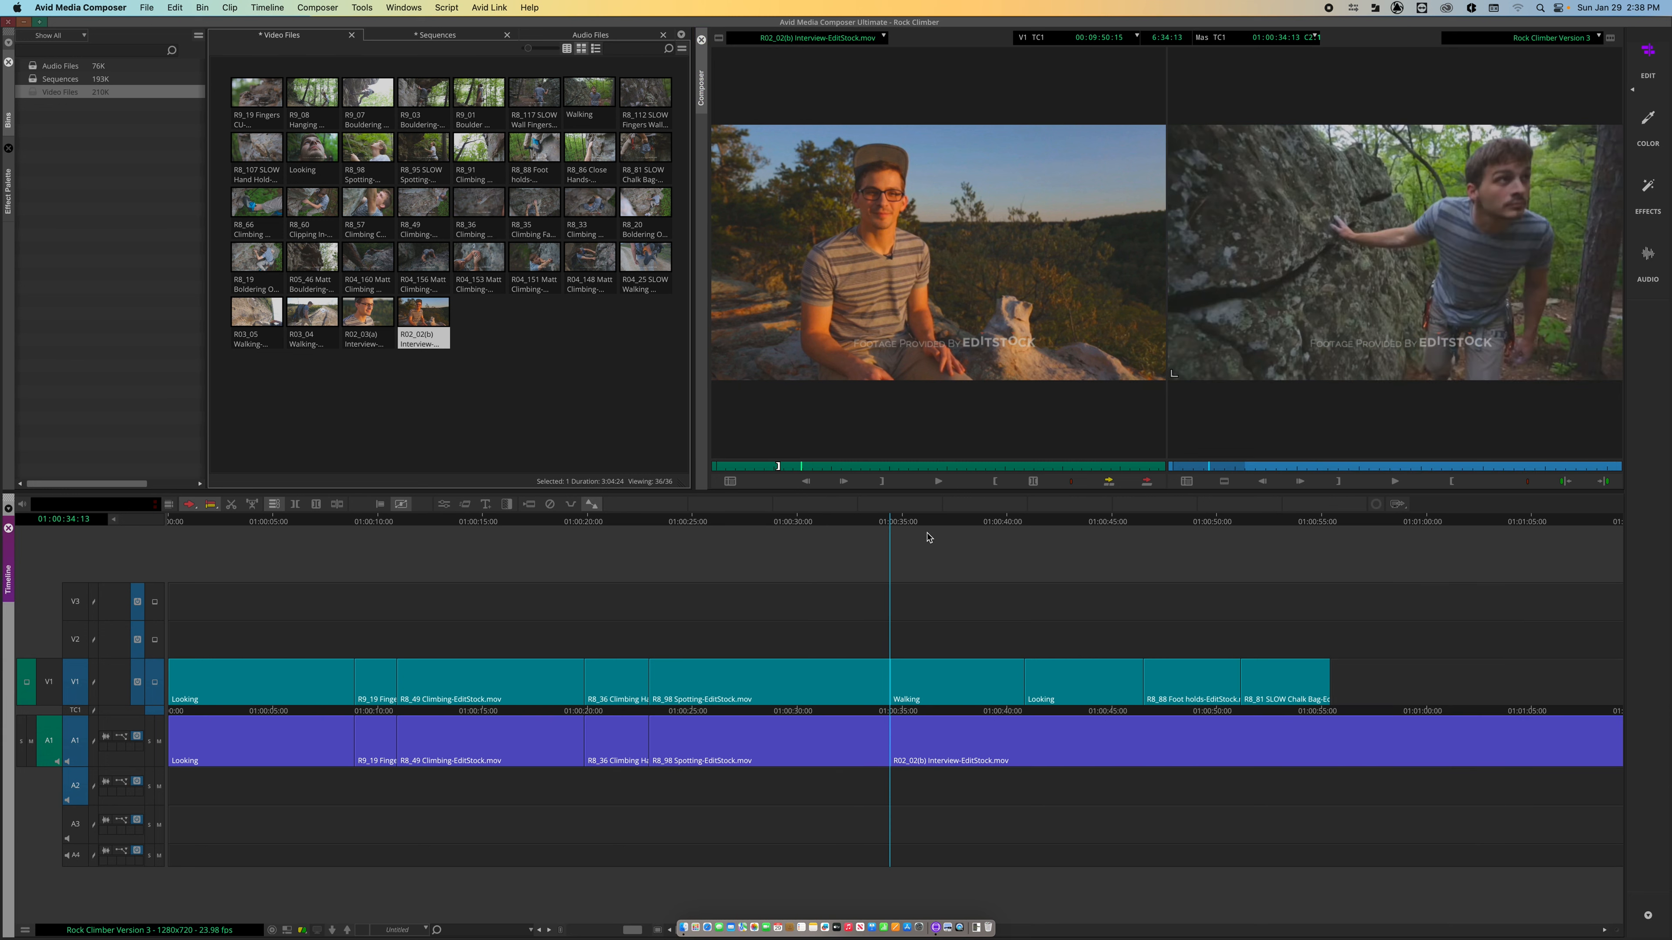
key("space")
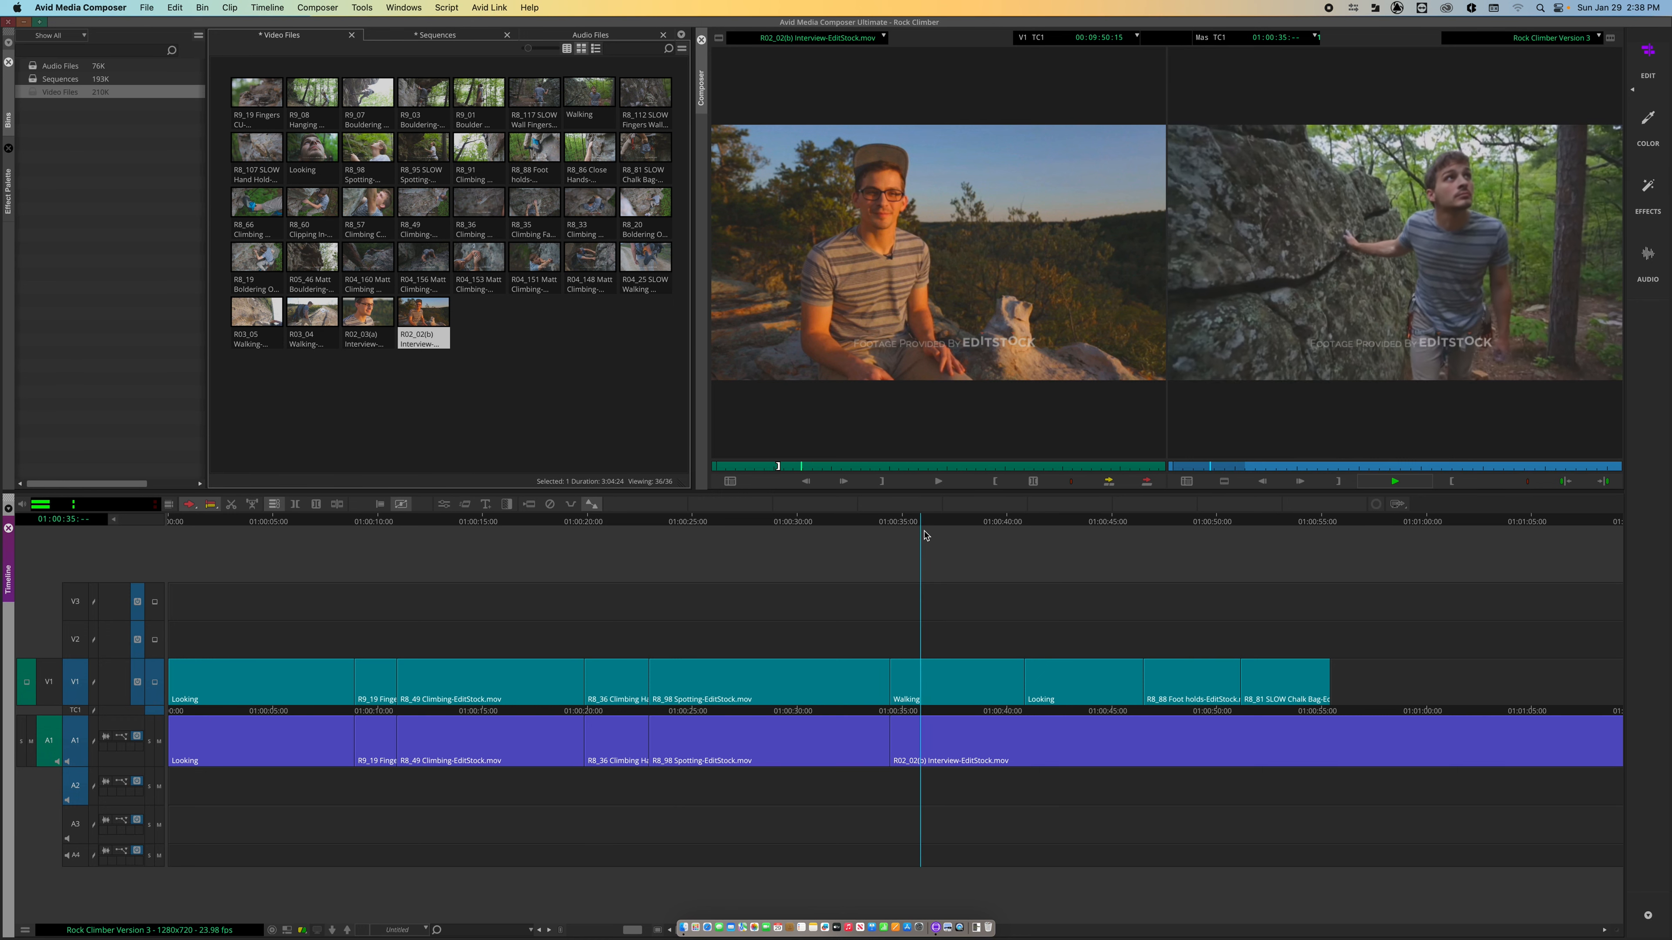
key("space")
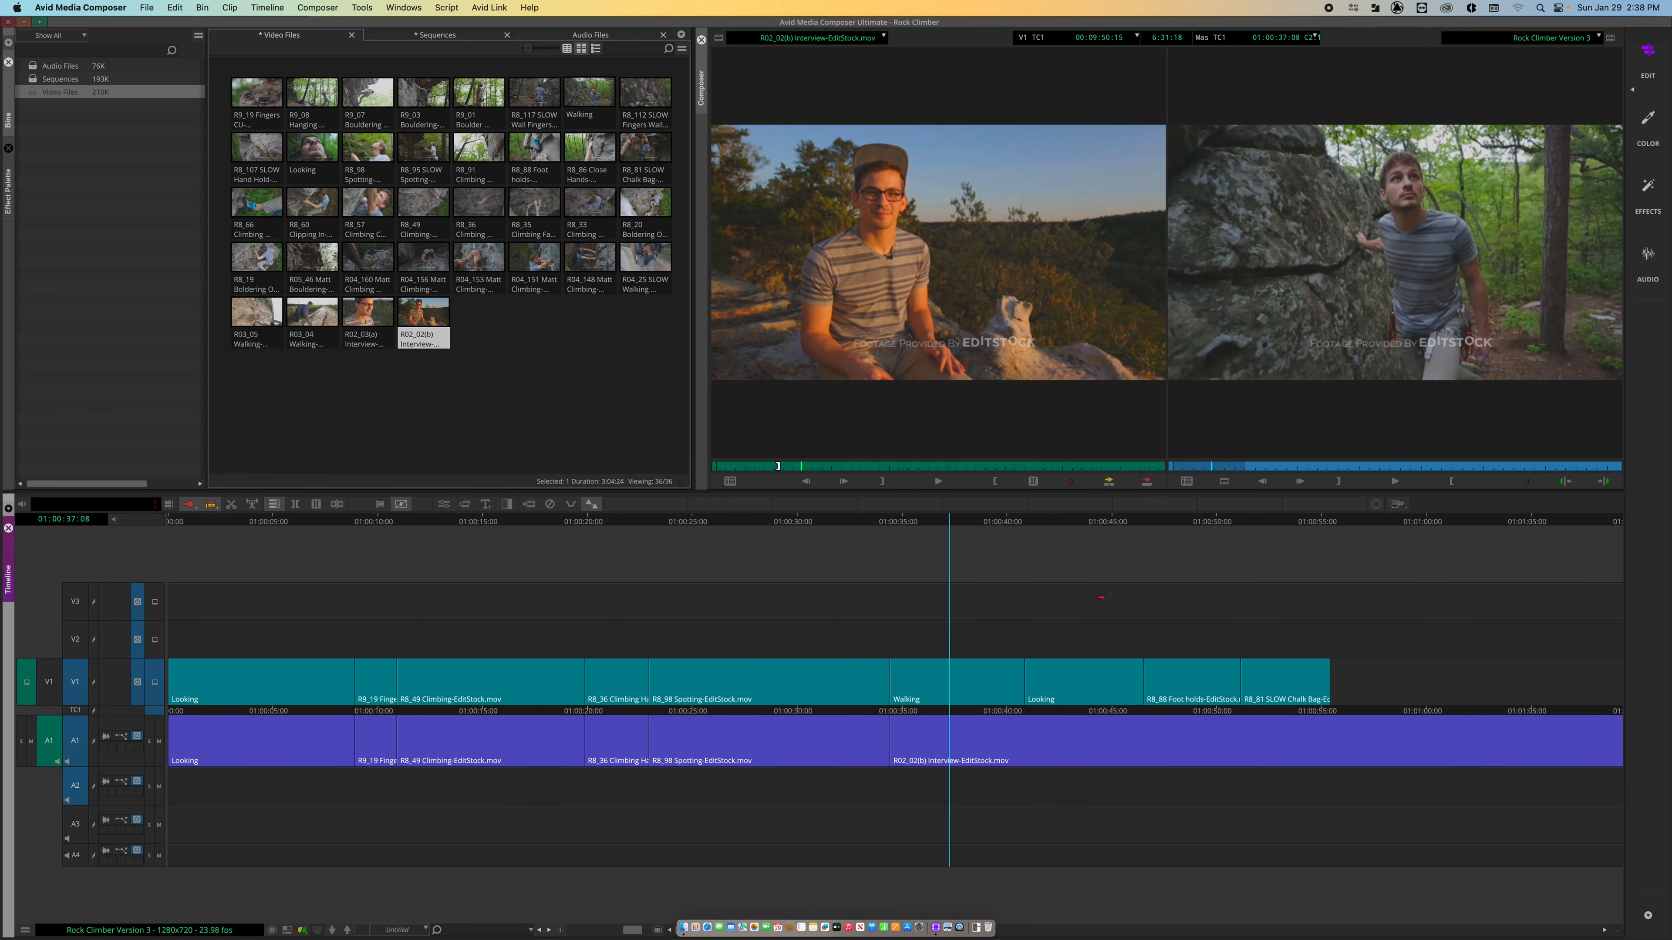
left_click(1069, 518)
key("space")
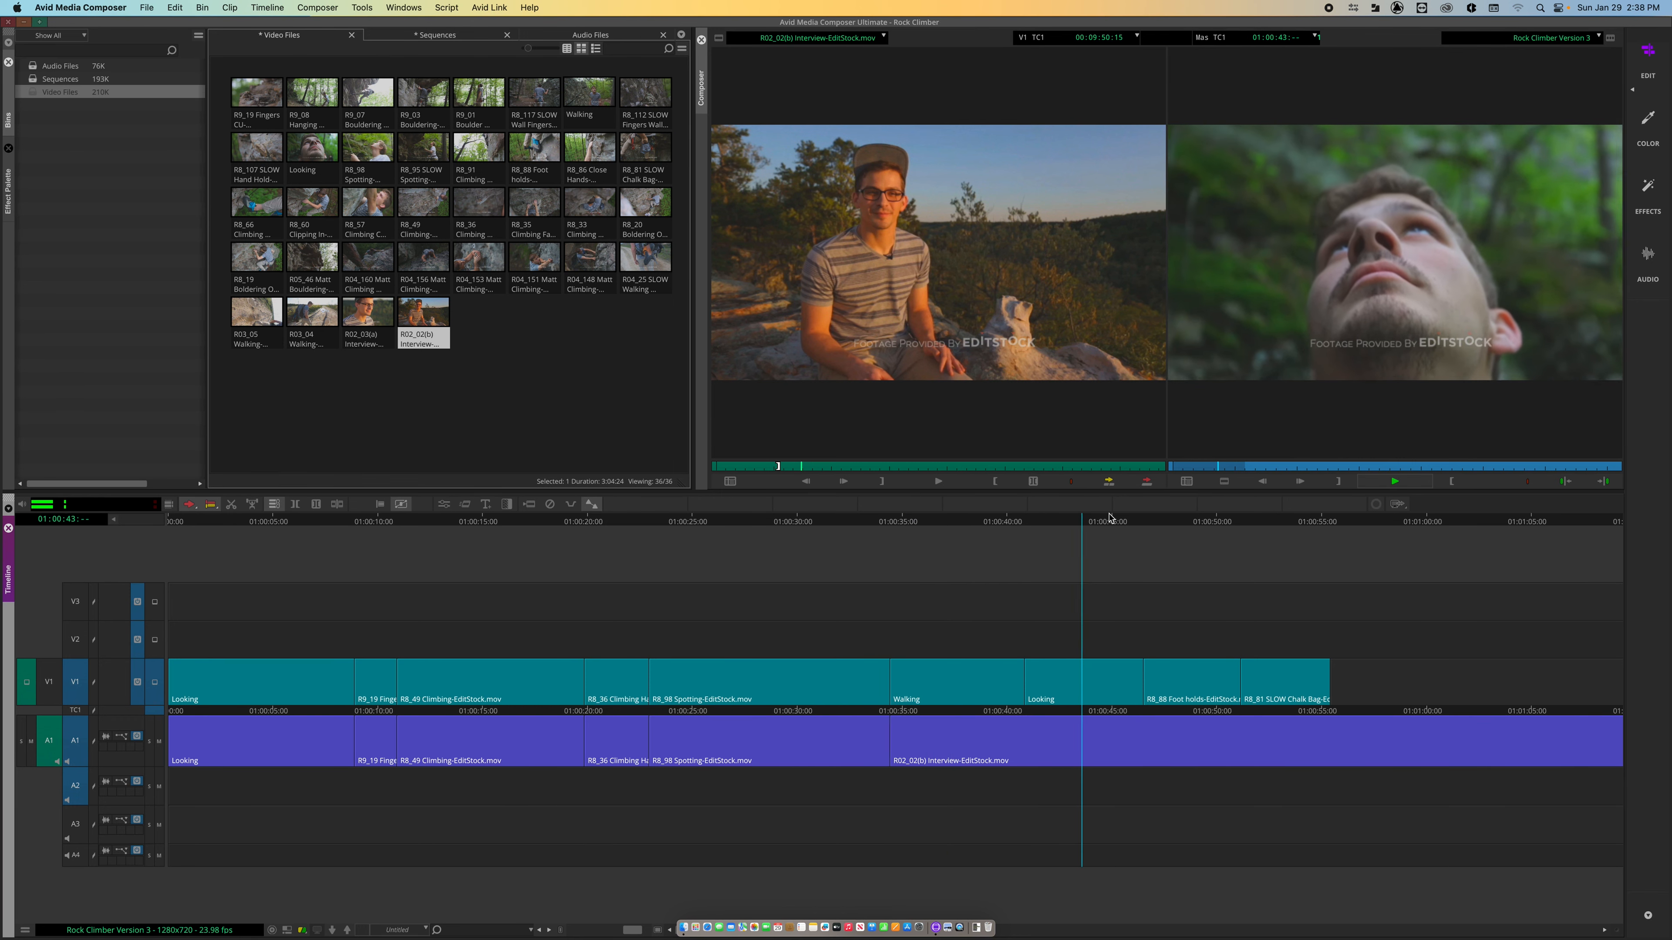
key("space")
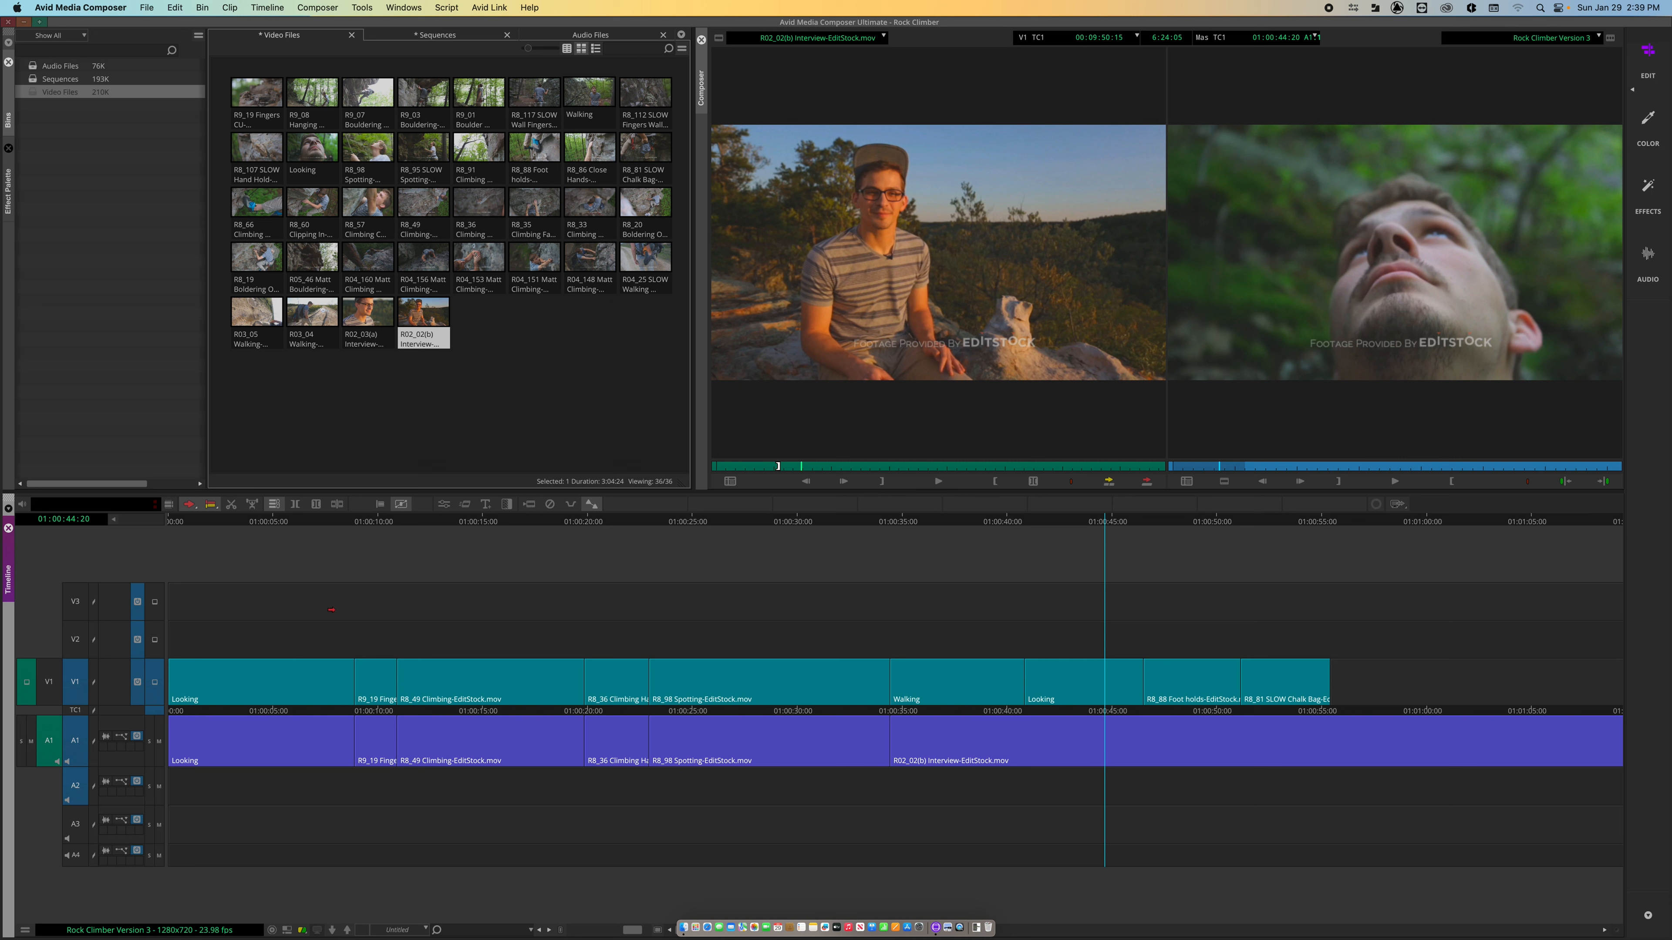
right_click(193, 507)
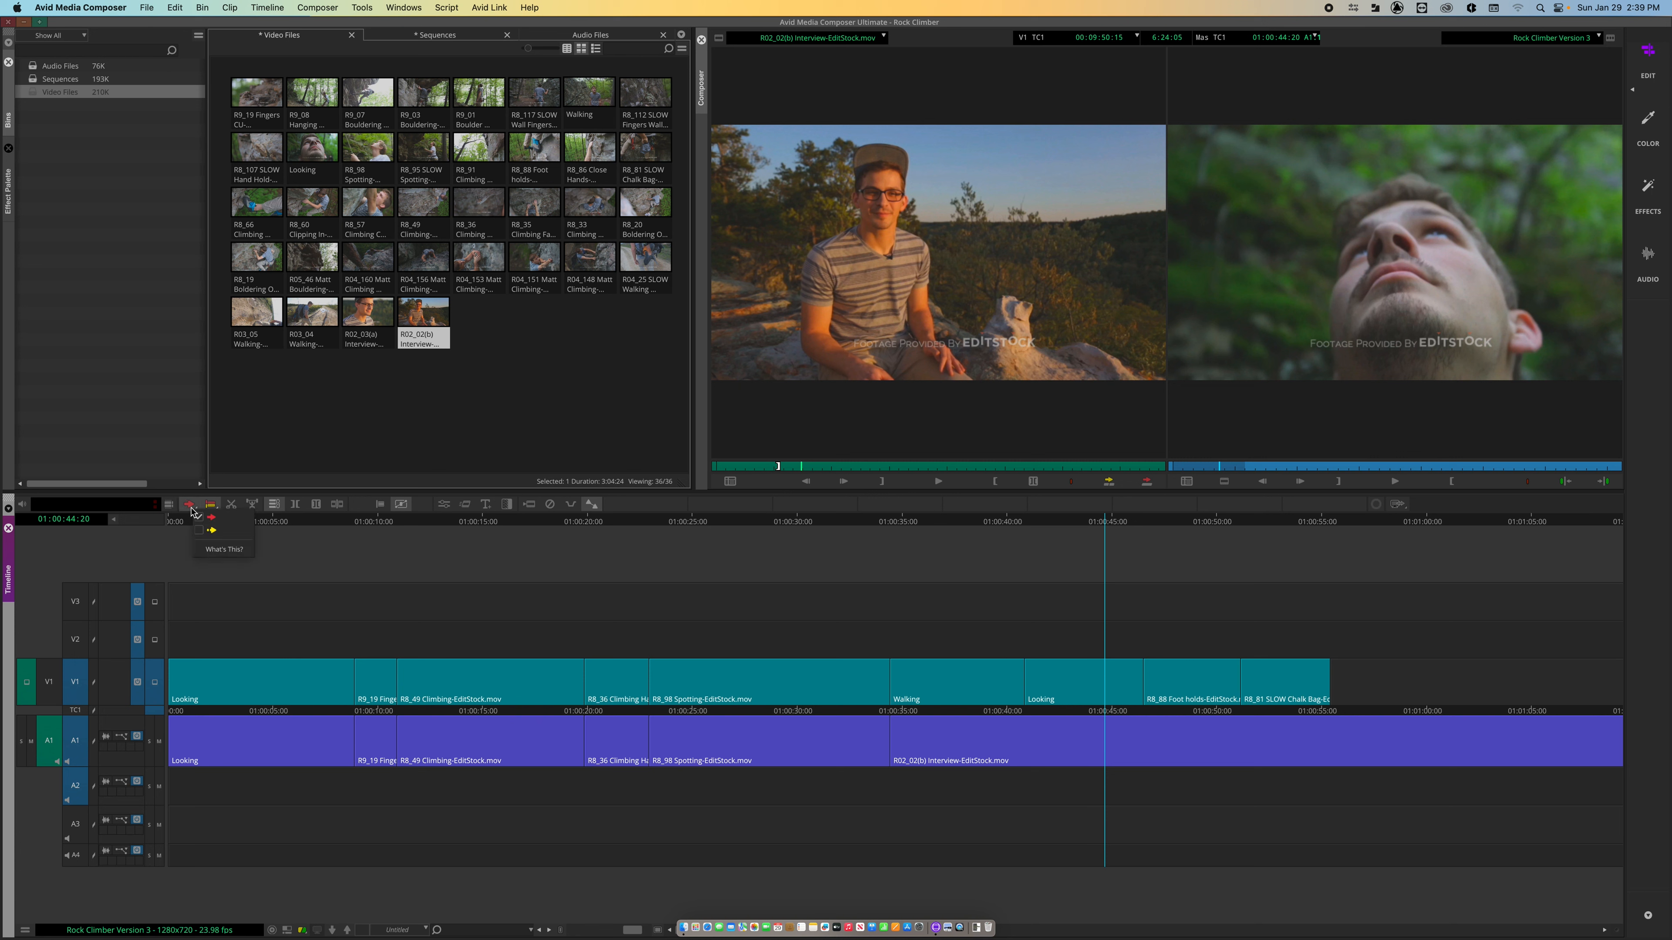
left_click(297, 560)
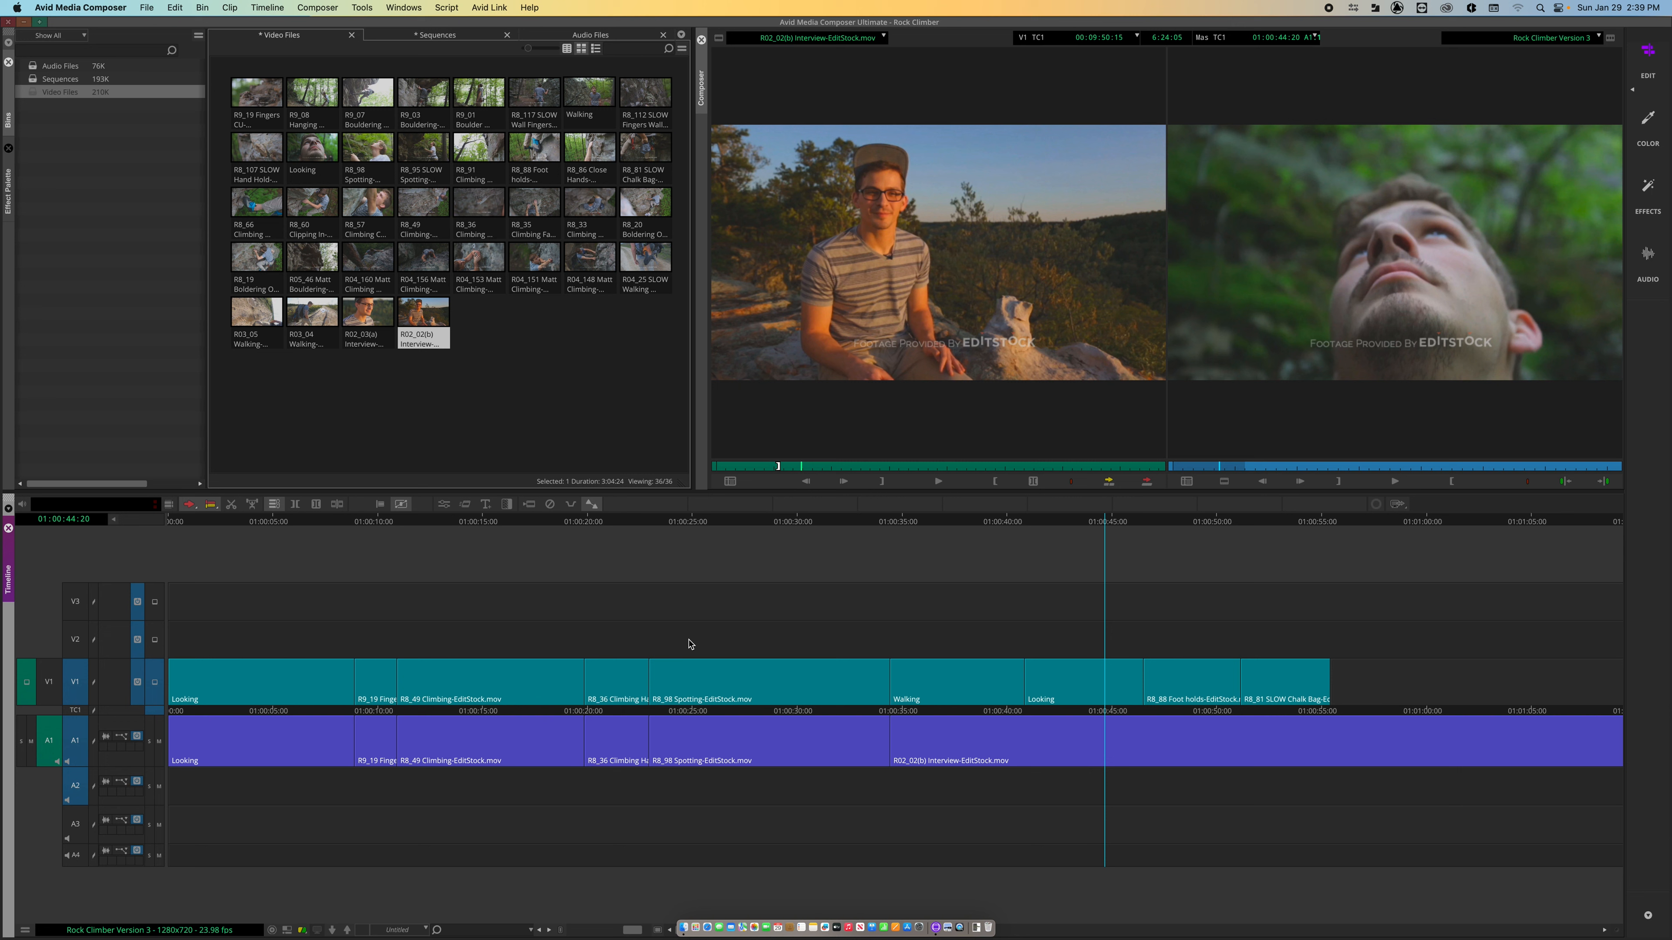
Rename the A1 audio track as Dialogue
right_click(77, 741)
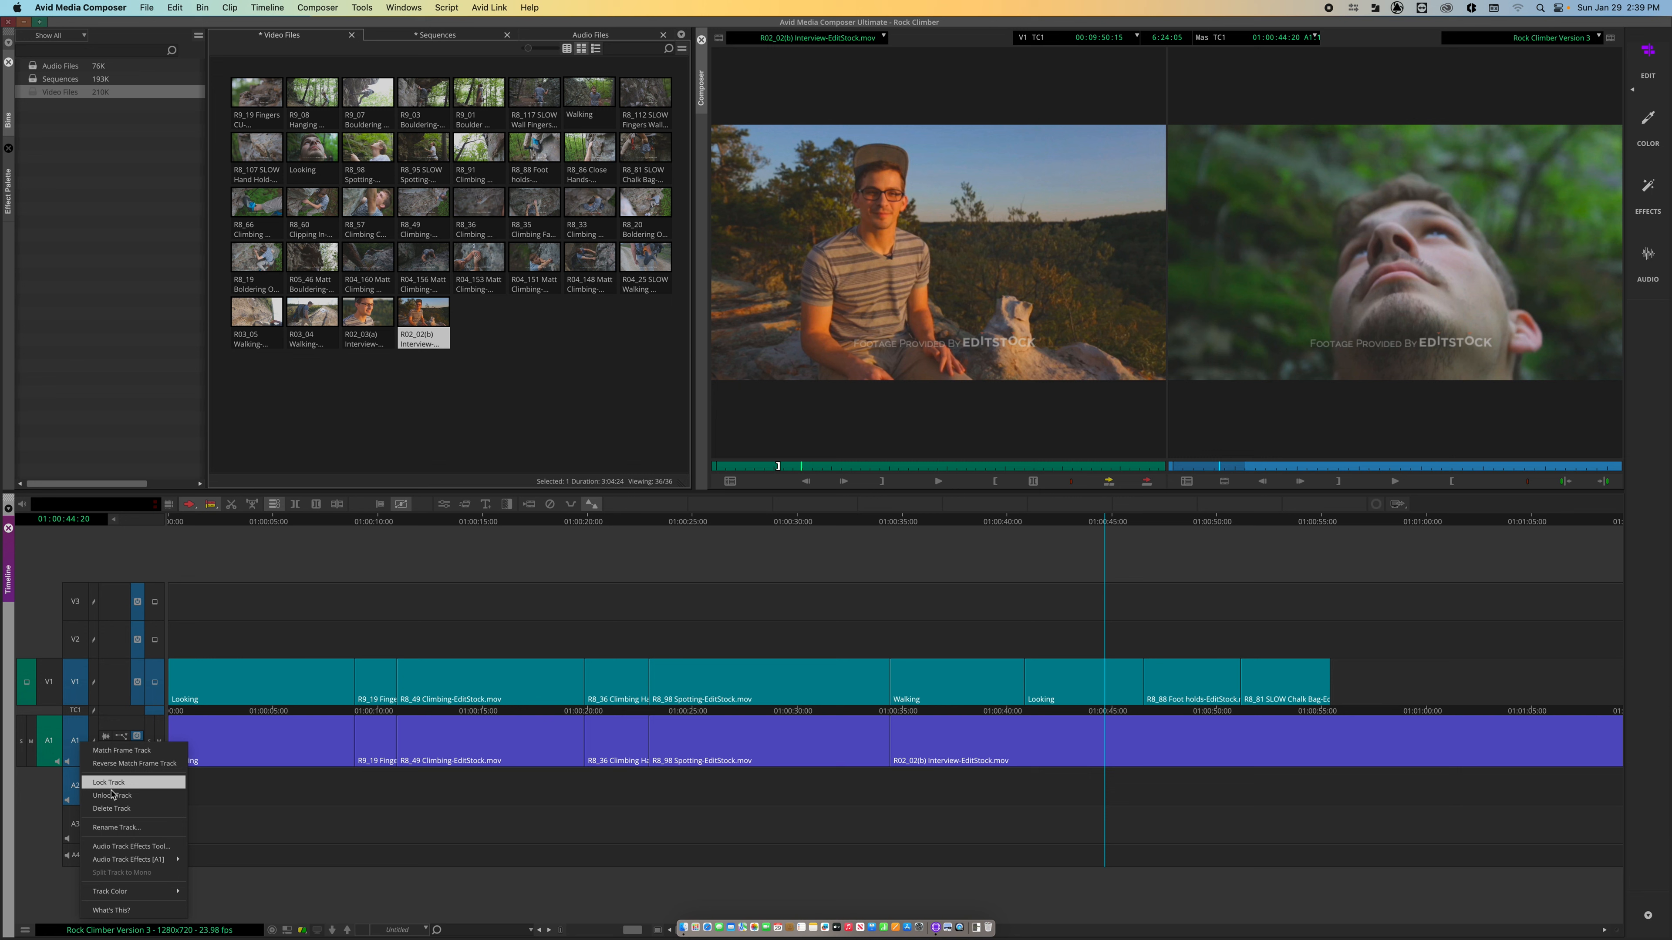
left_click(117, 827)
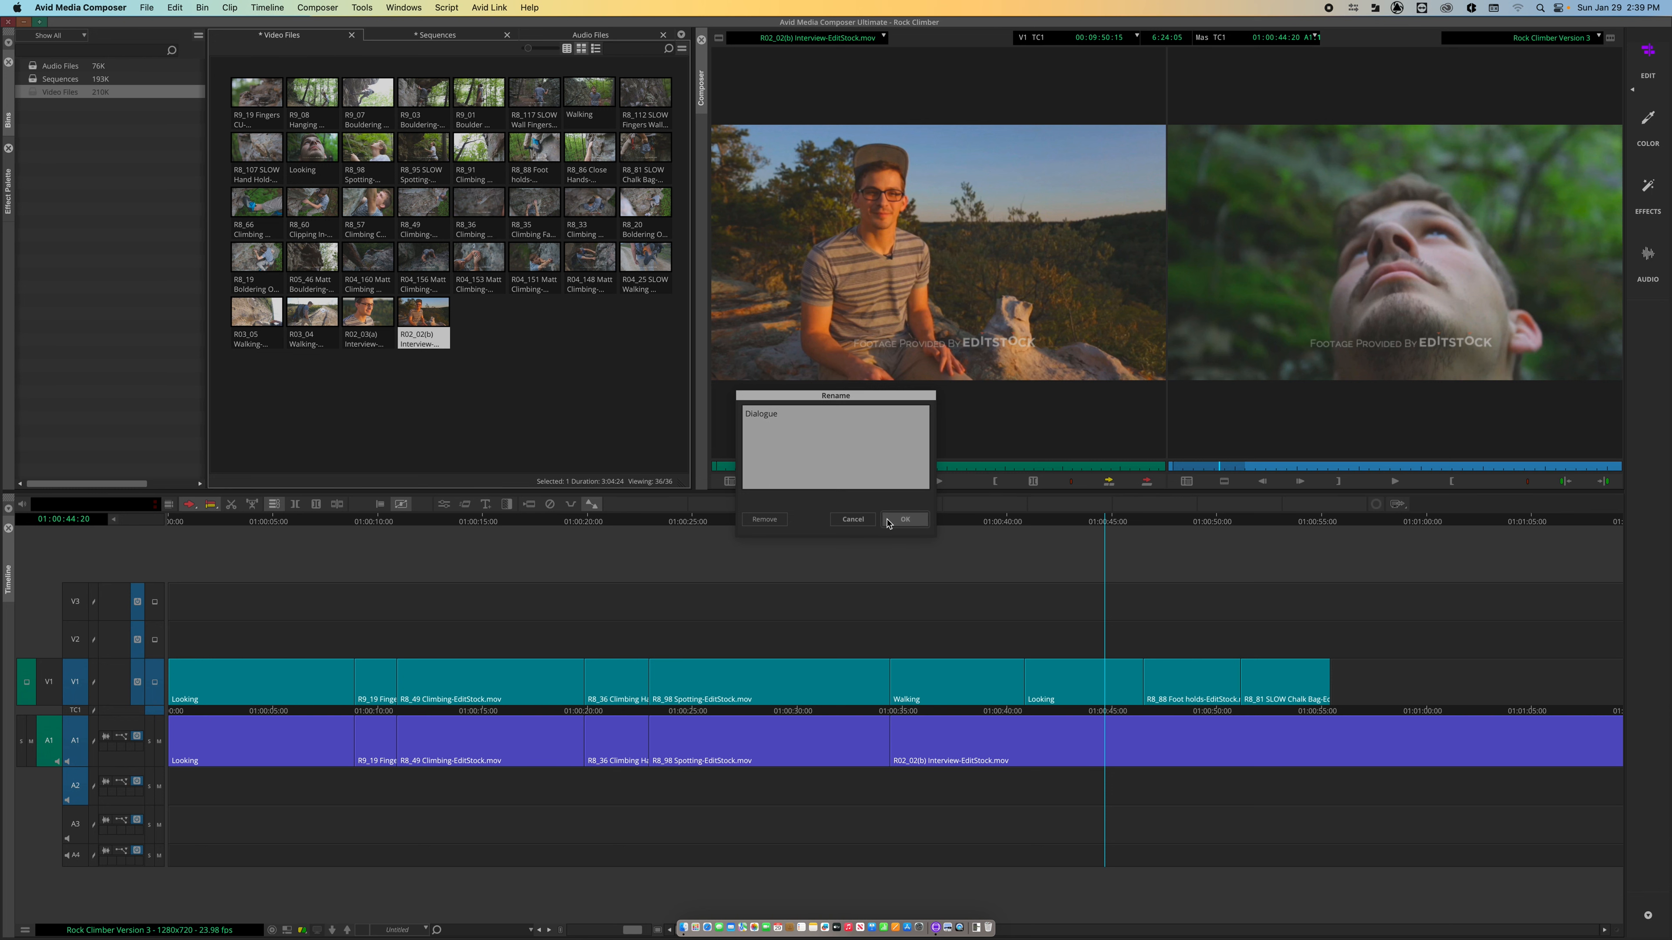
left_click(905, 519)
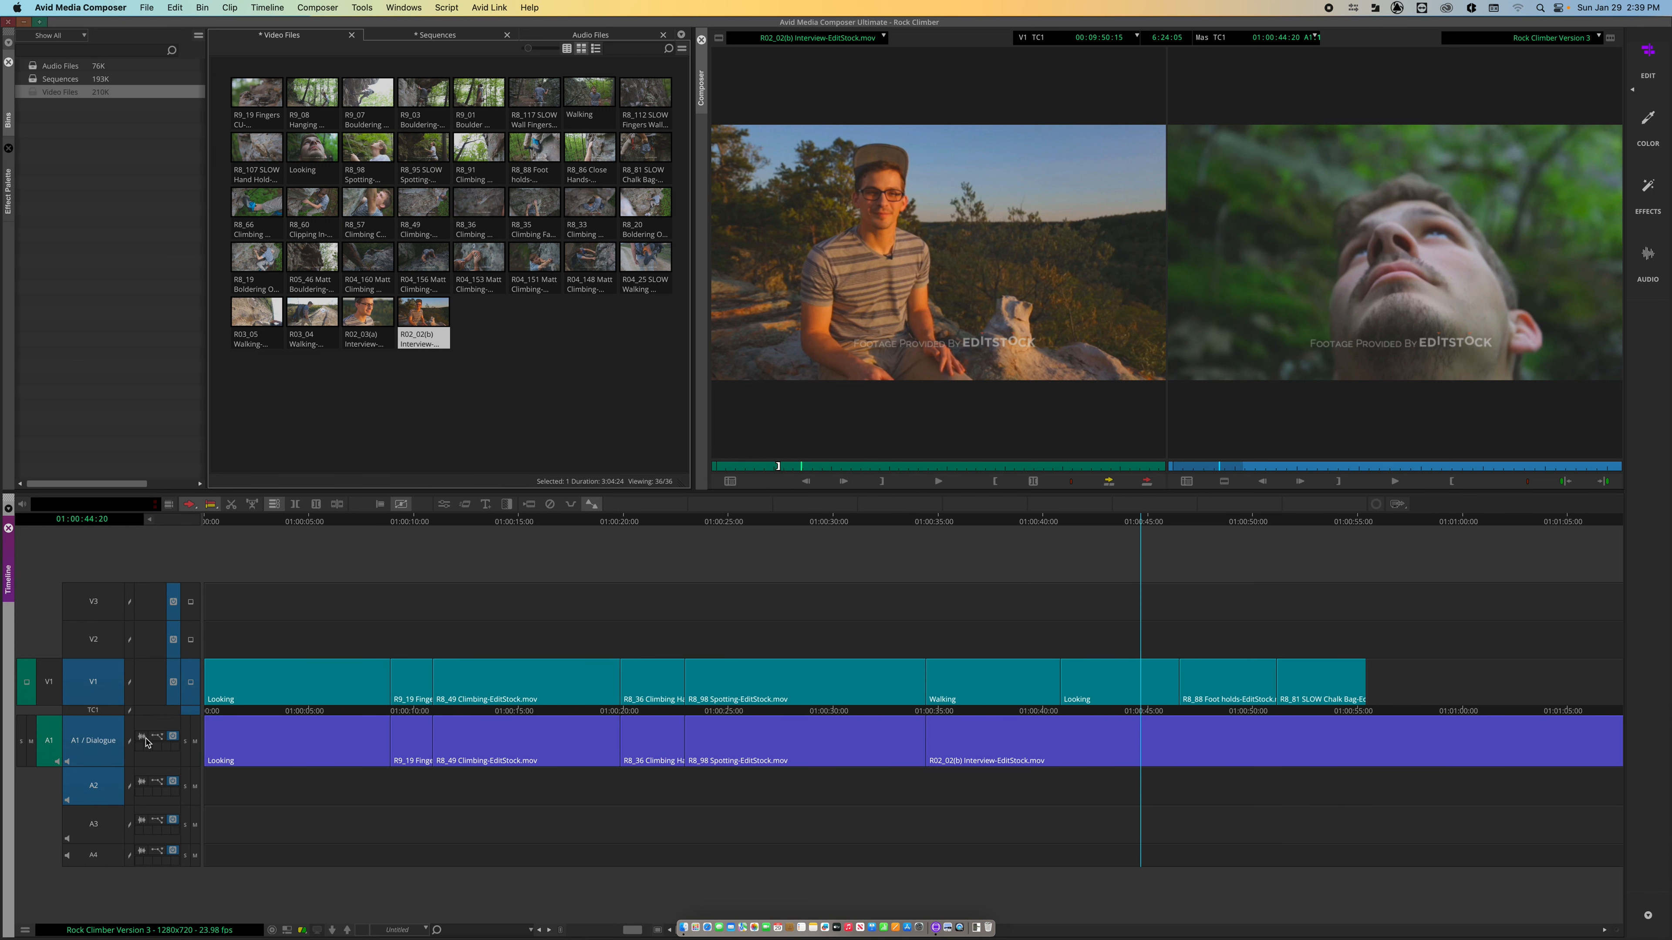
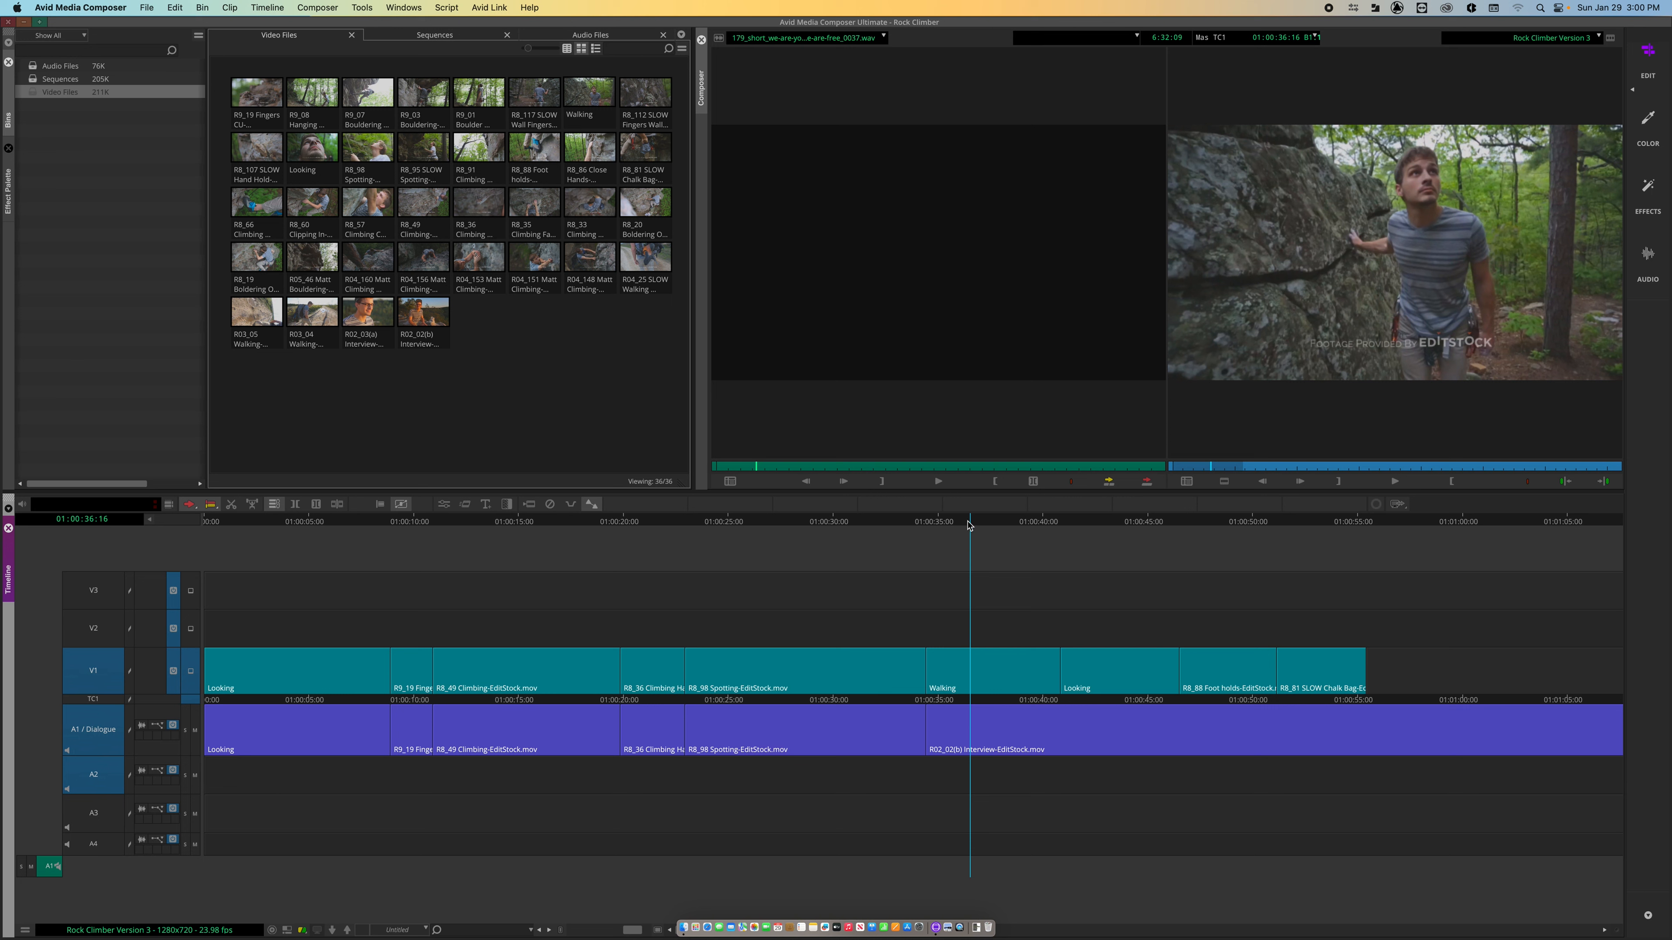
Play the interview audio under the Walking clip and return the playhead to 01:00:34:23
key("space")
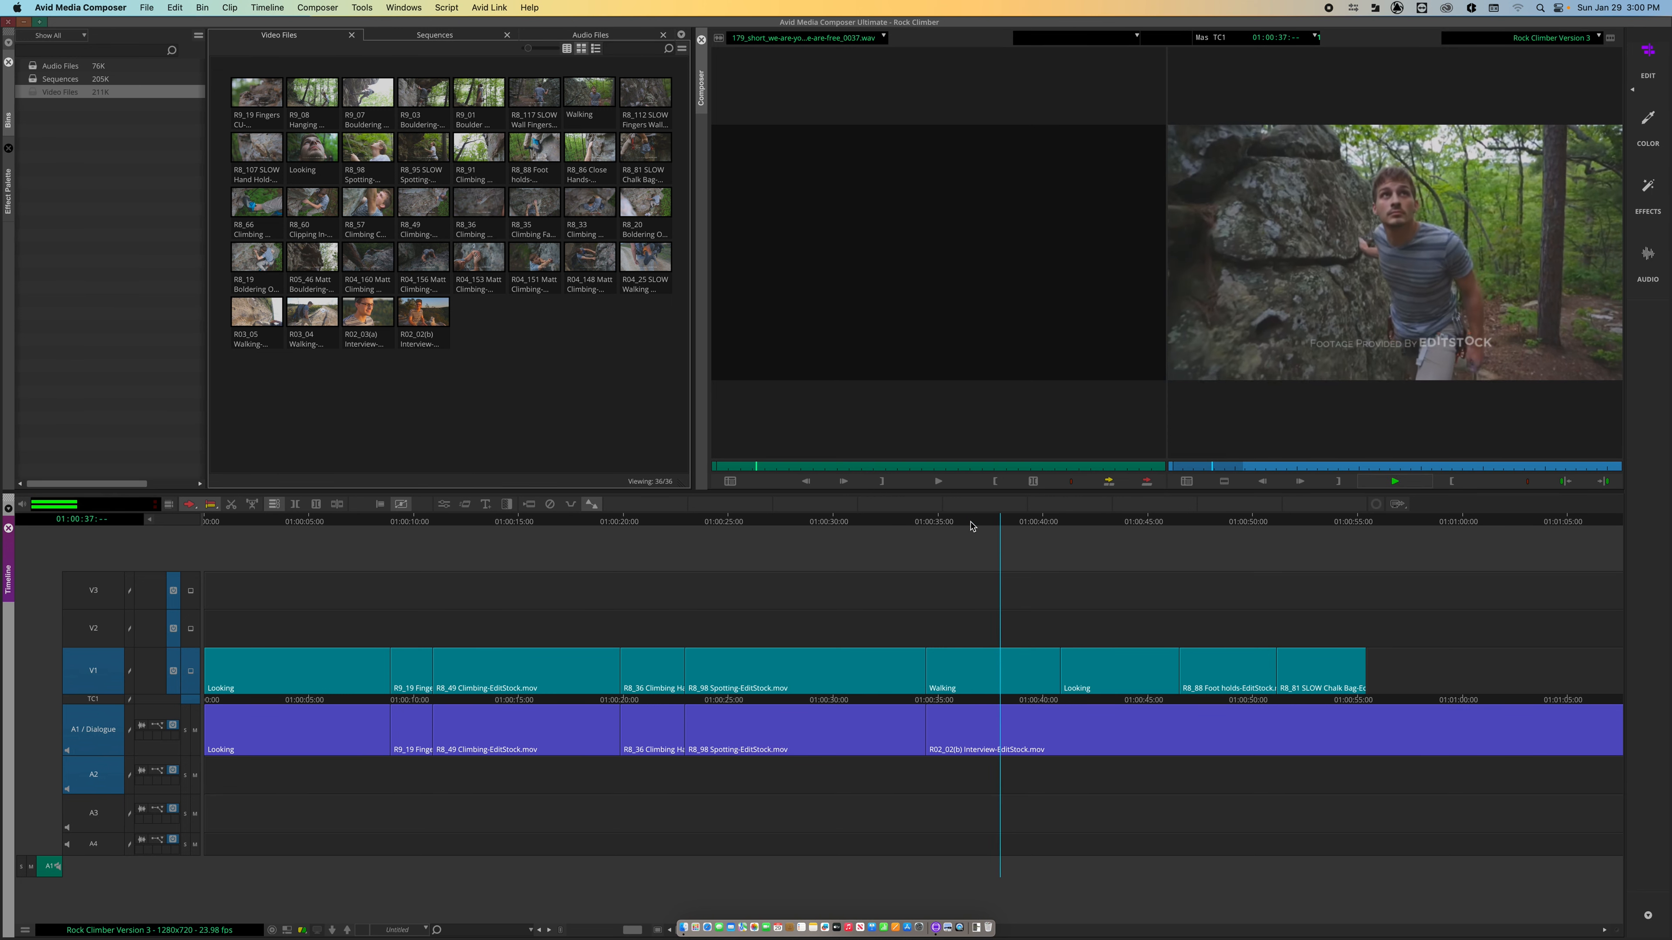
key("space")
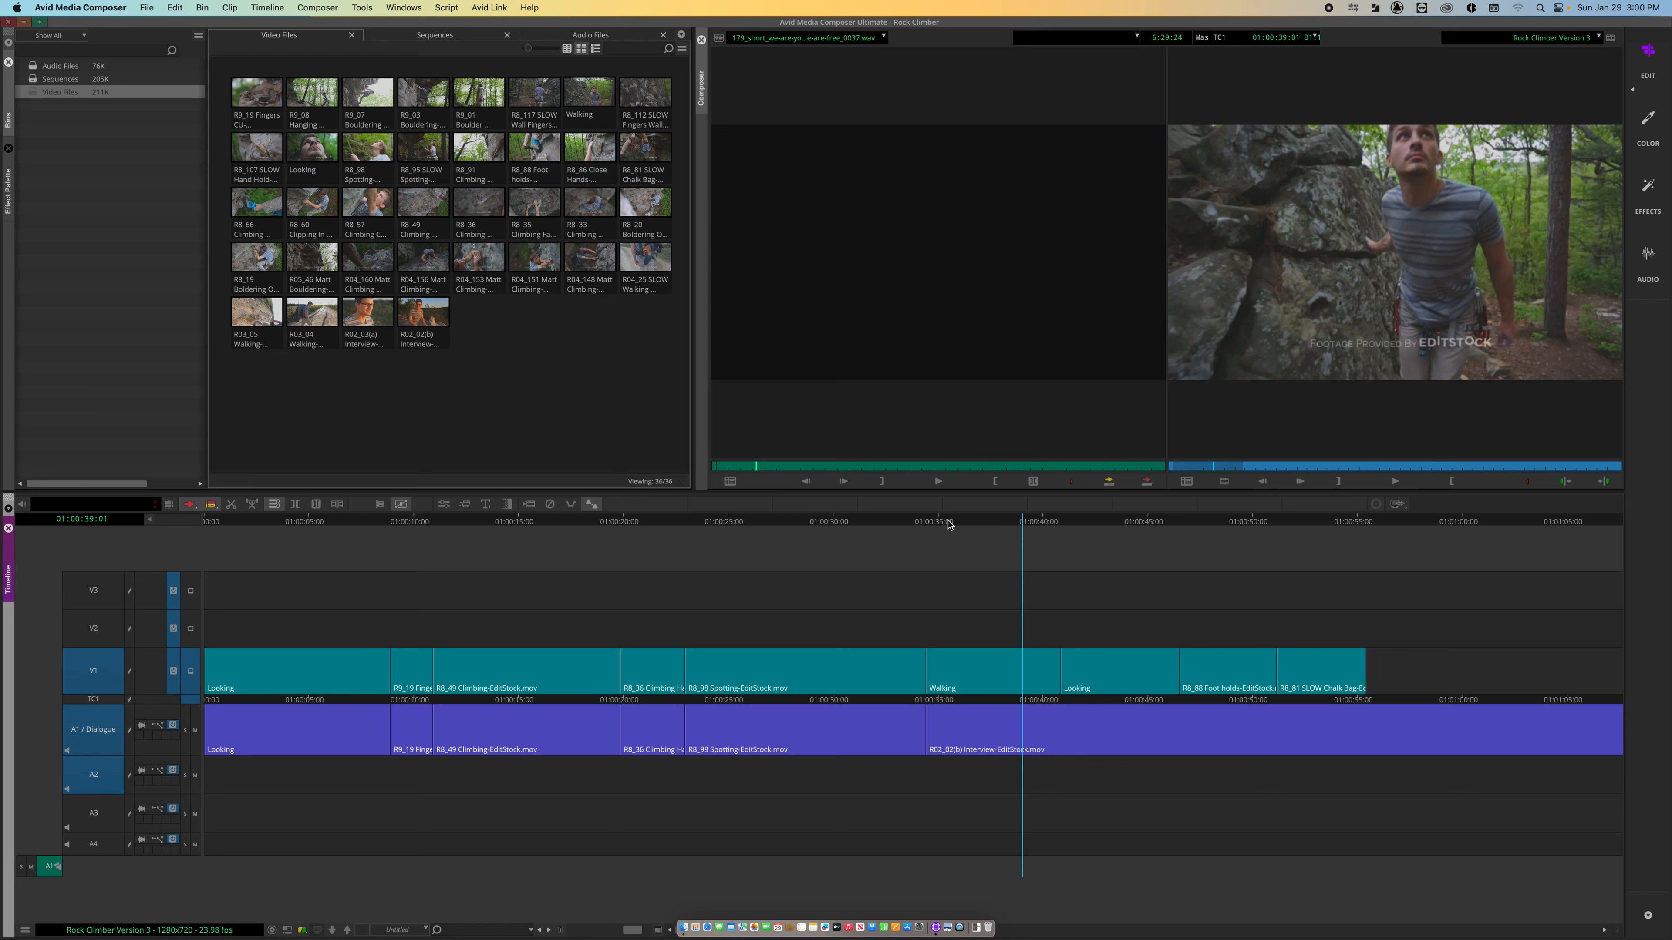
left_click(934, 520)
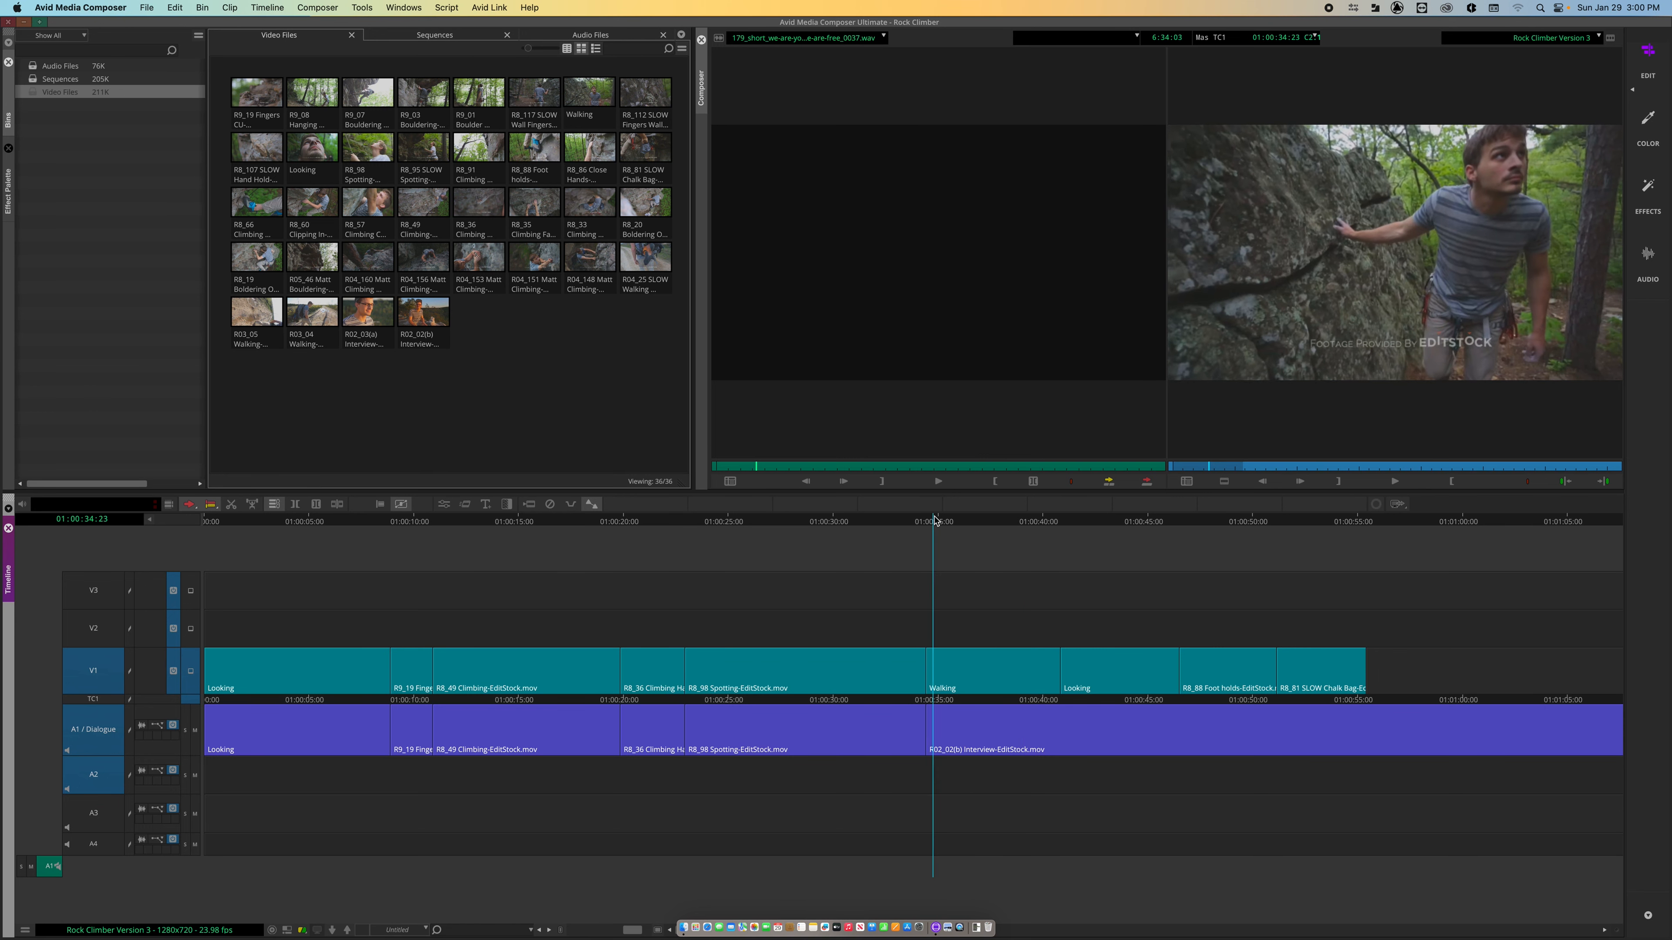
Load the first 179_short_we-are-young music clip from the Audio Files bin and play it in the source monitor
left_click(31, 65)
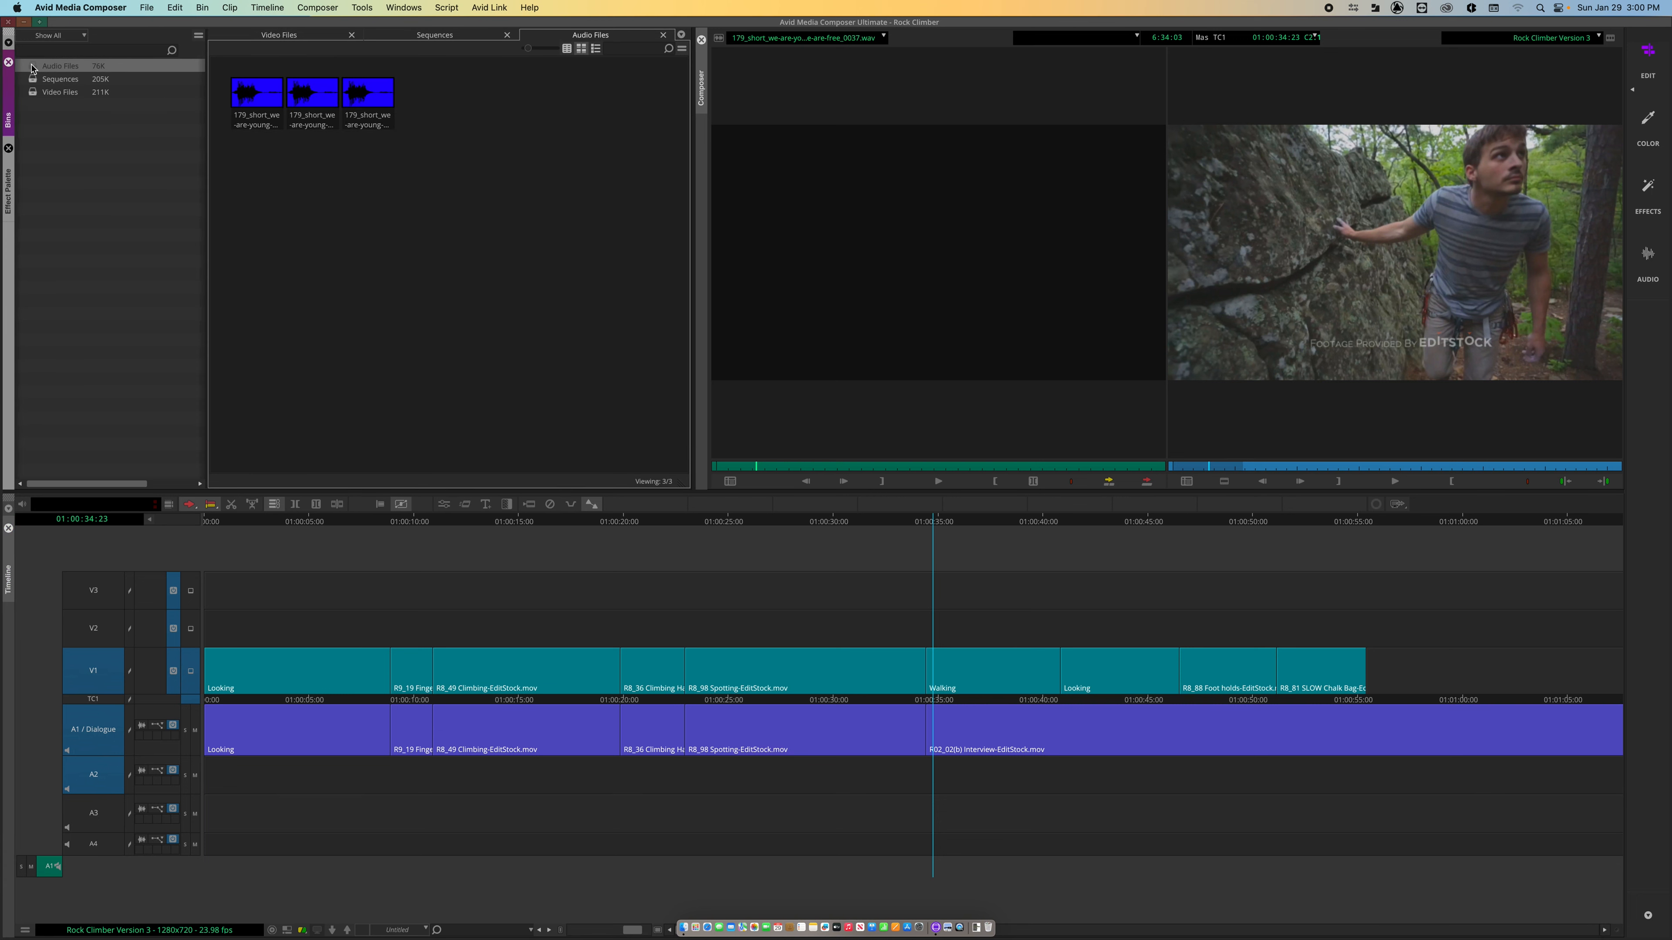
double_click(257, 106)
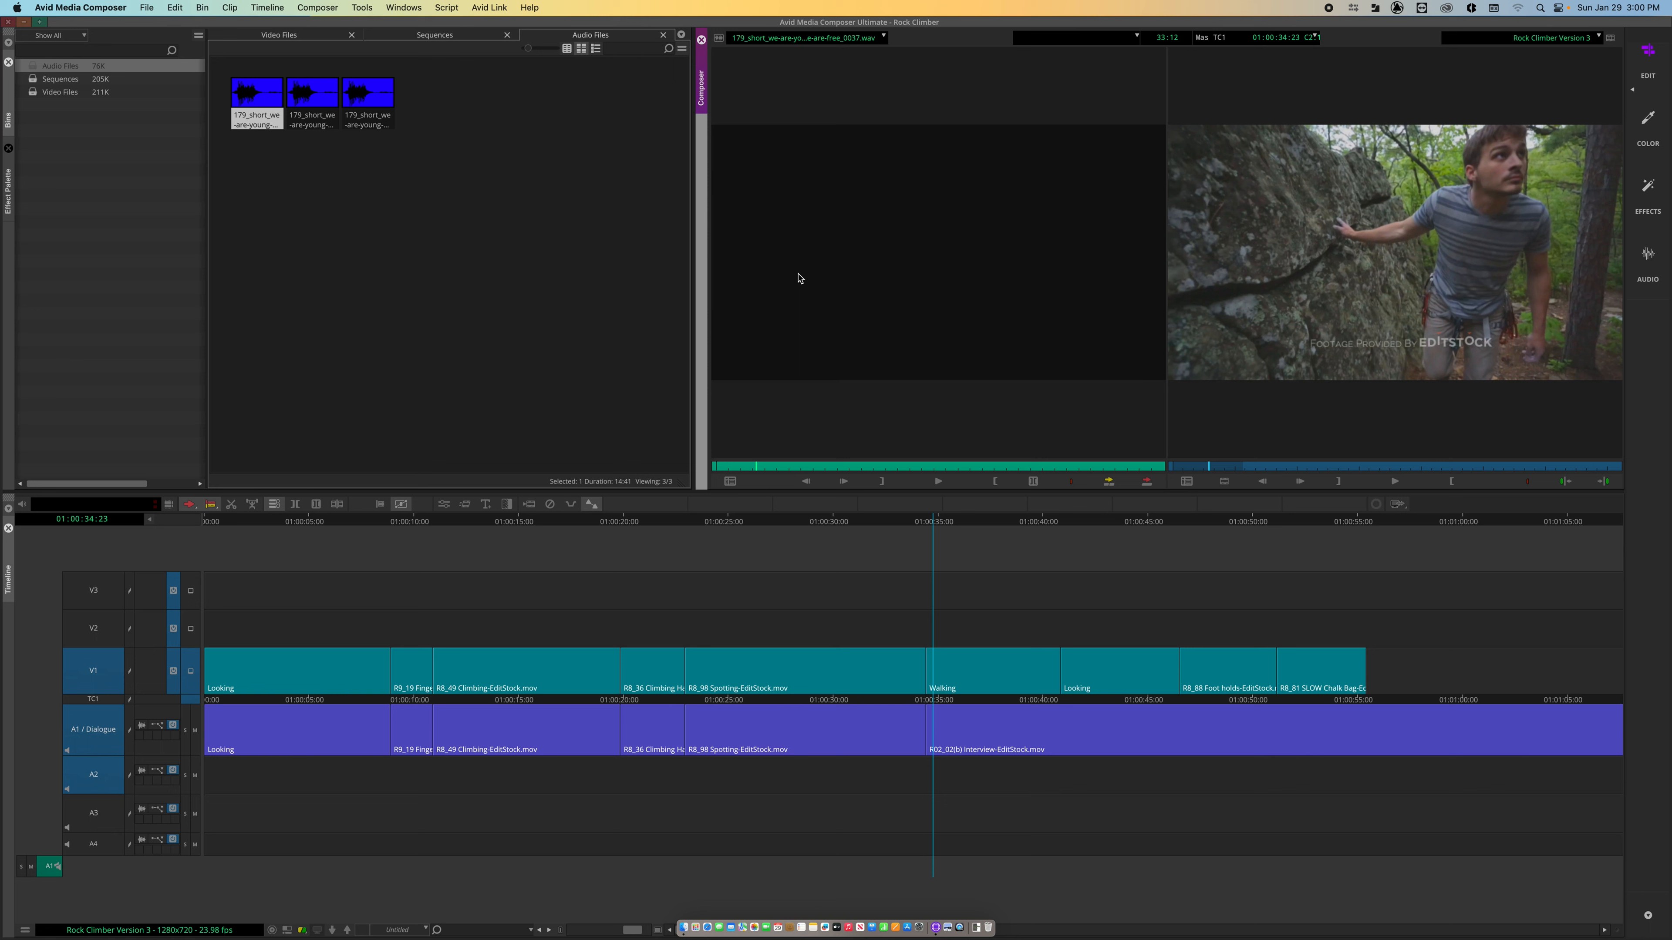
key("space")
key("space")
left_click(323, 775)
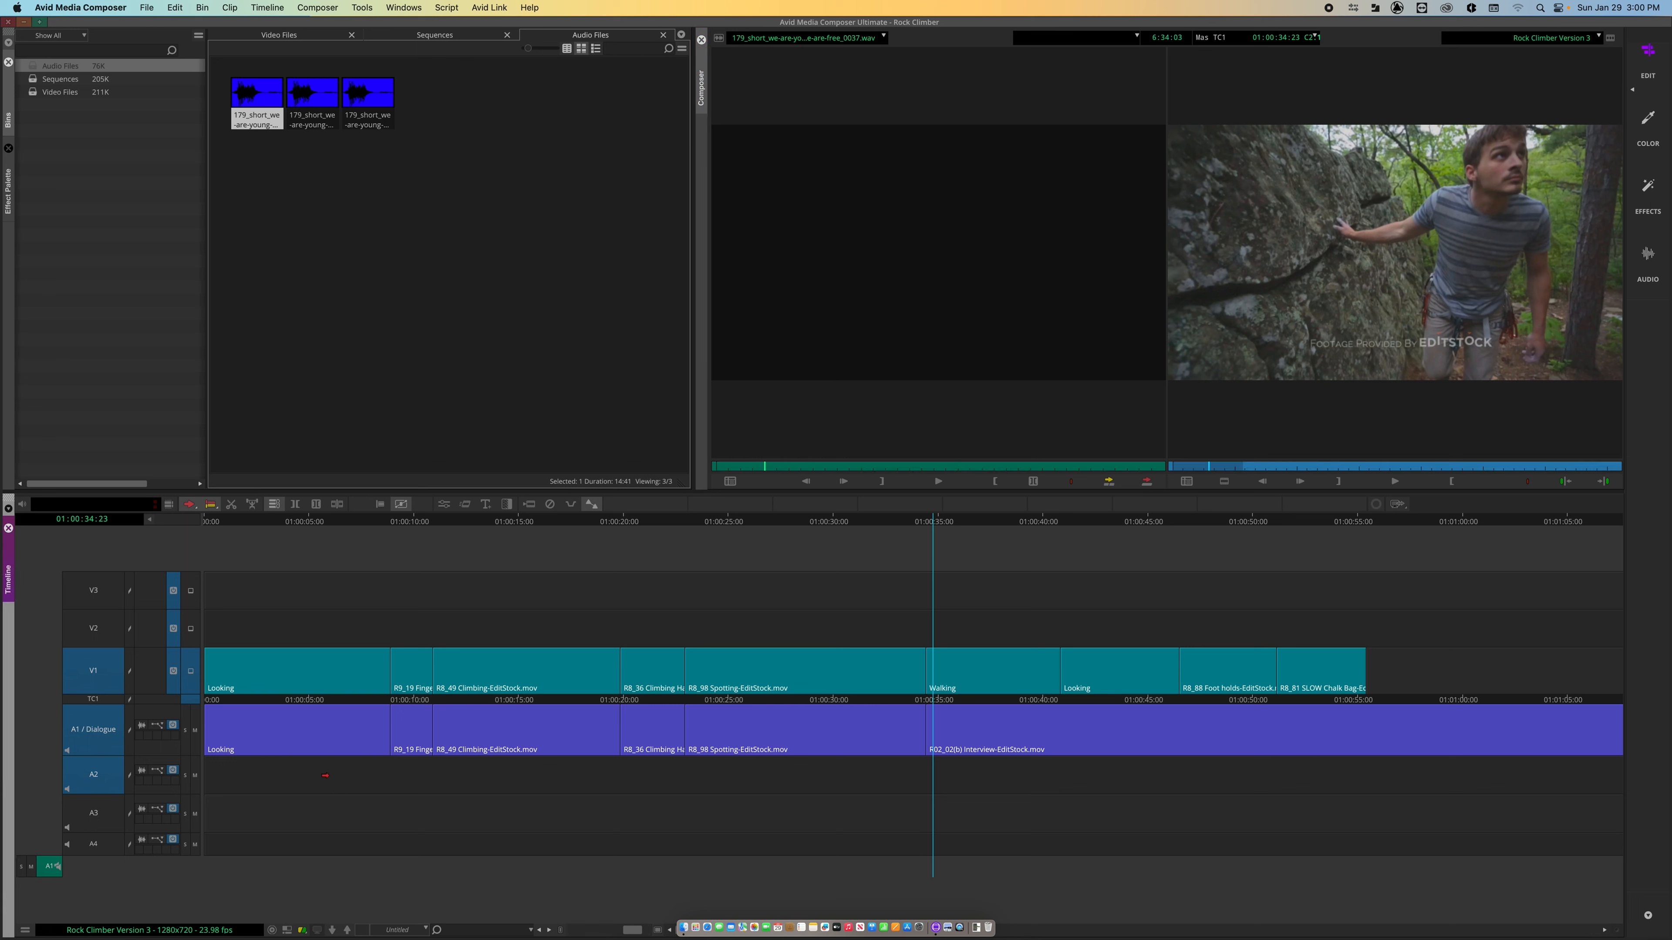
left_click(955, 359)
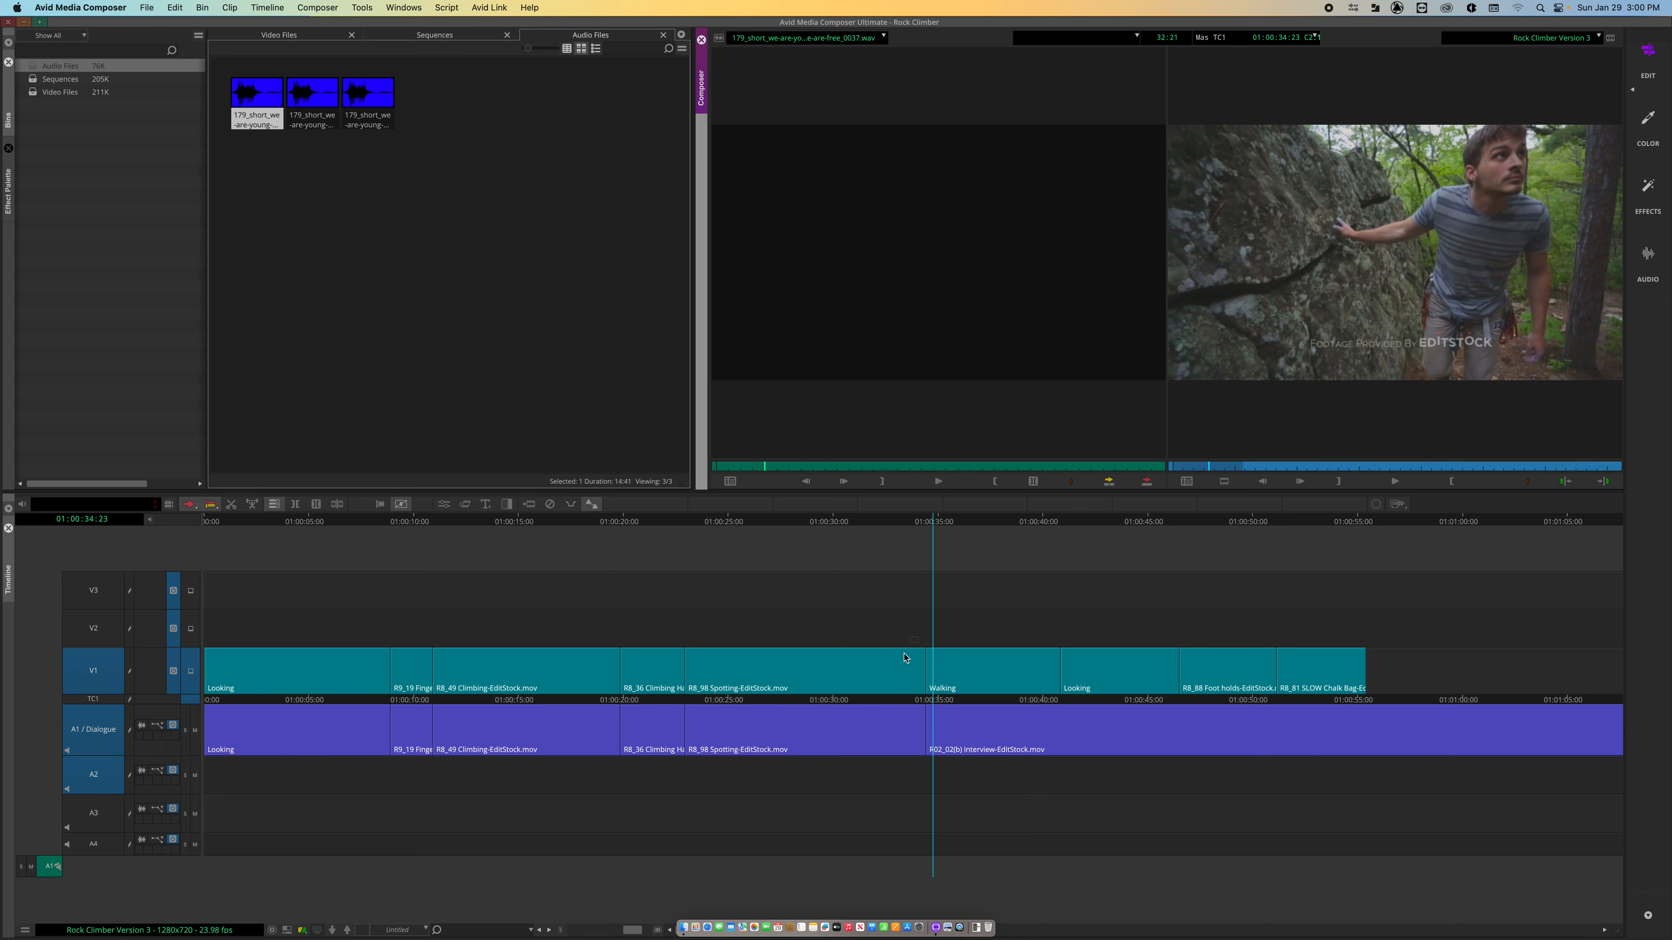
left_click(471, 790)
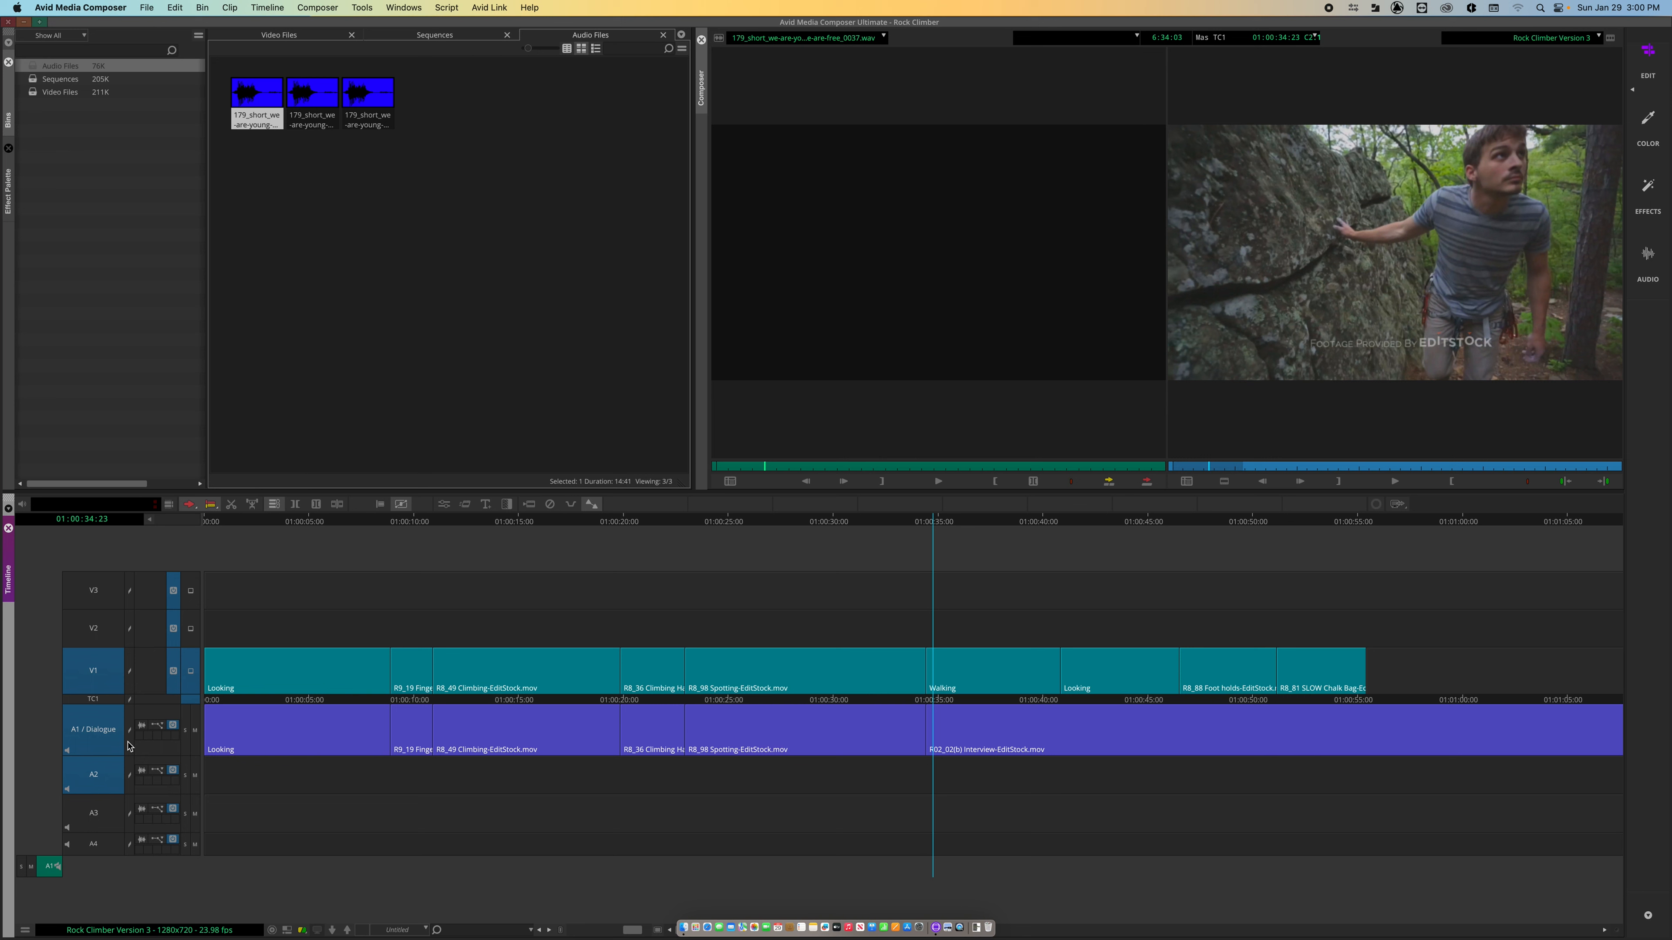
left_click(869, 377)
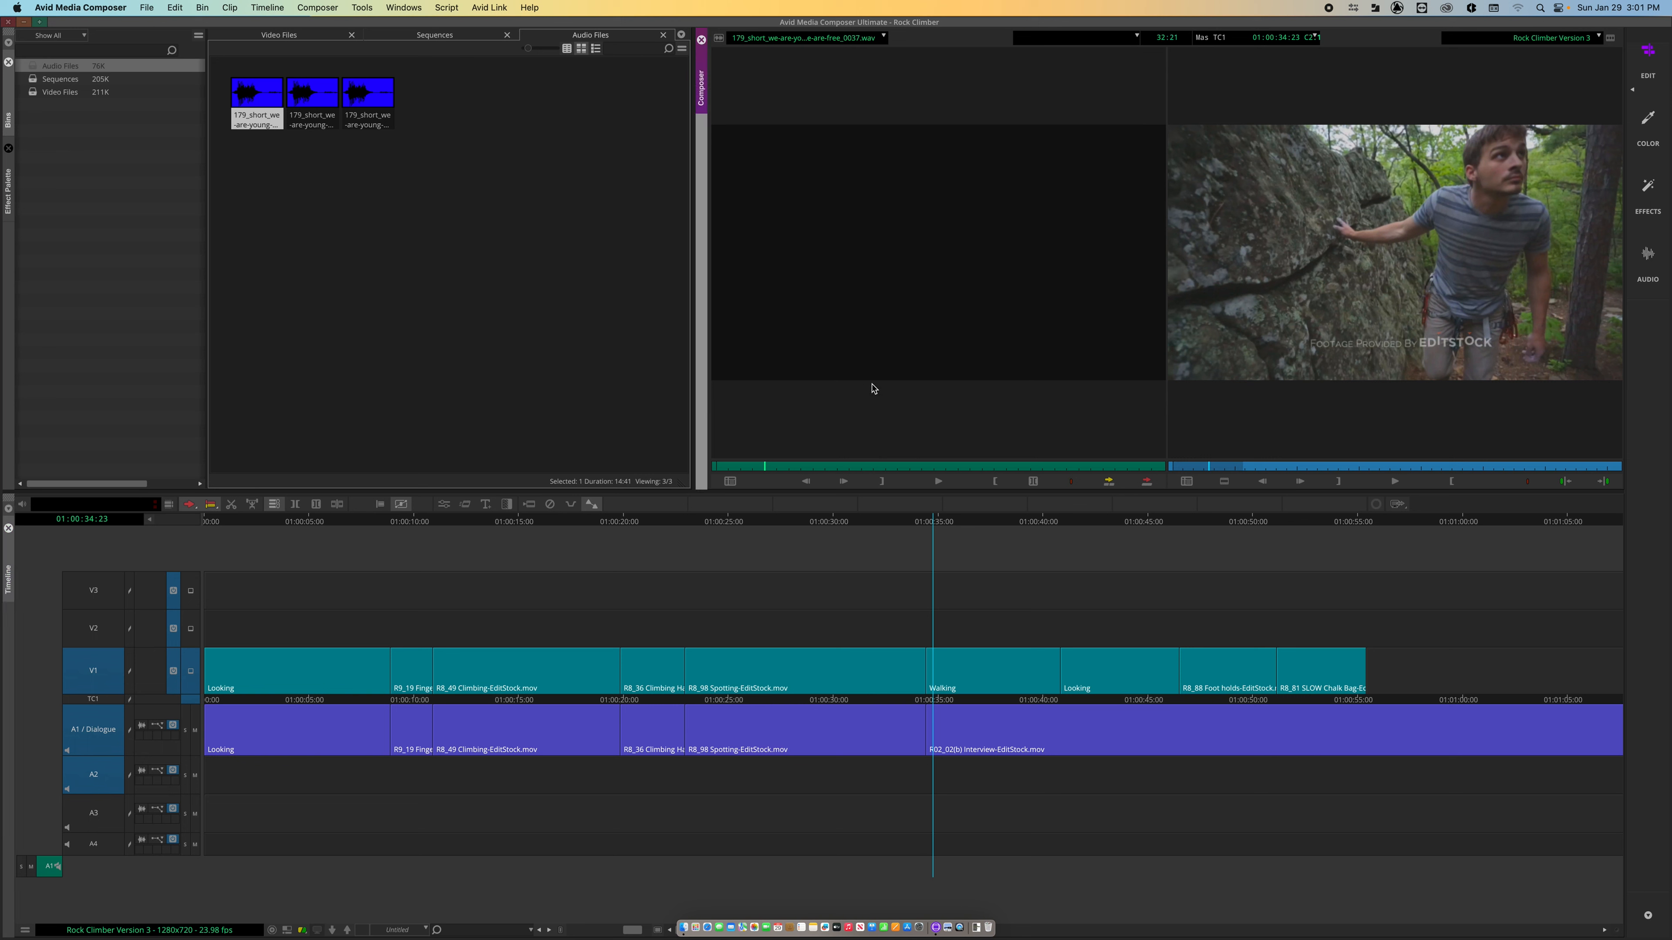
left_click(841, 230)
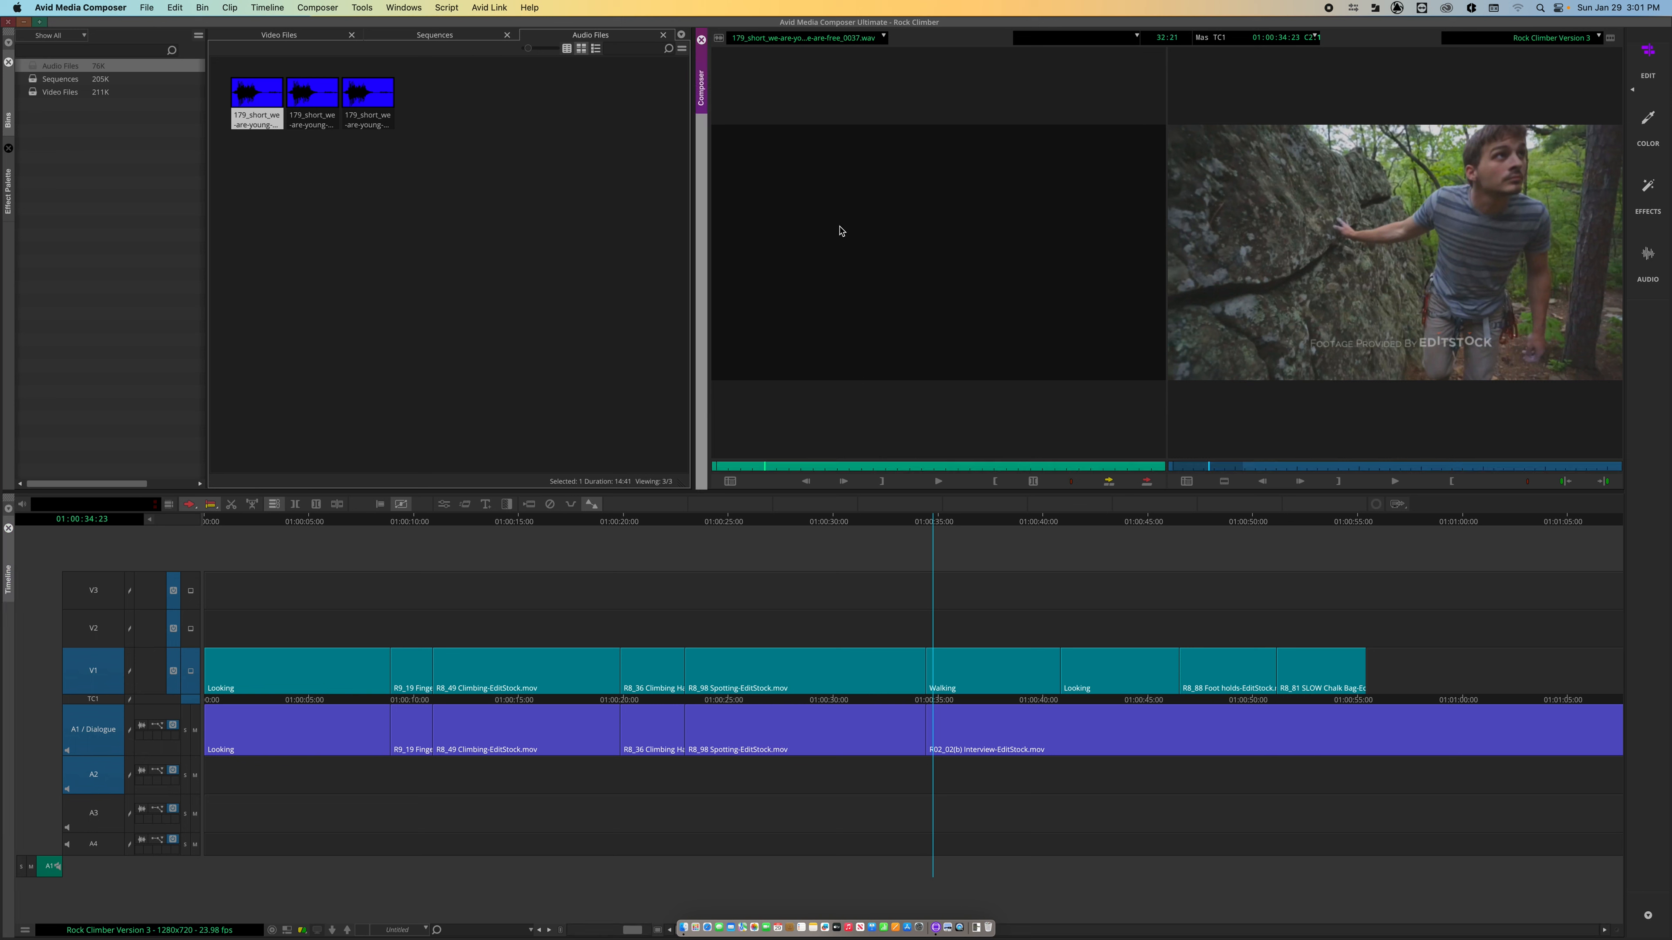
Add audio track A5 and overwrite the 179_short_we-are-young music clip onto it from the start of the Walking clip
left_click(257, 120)
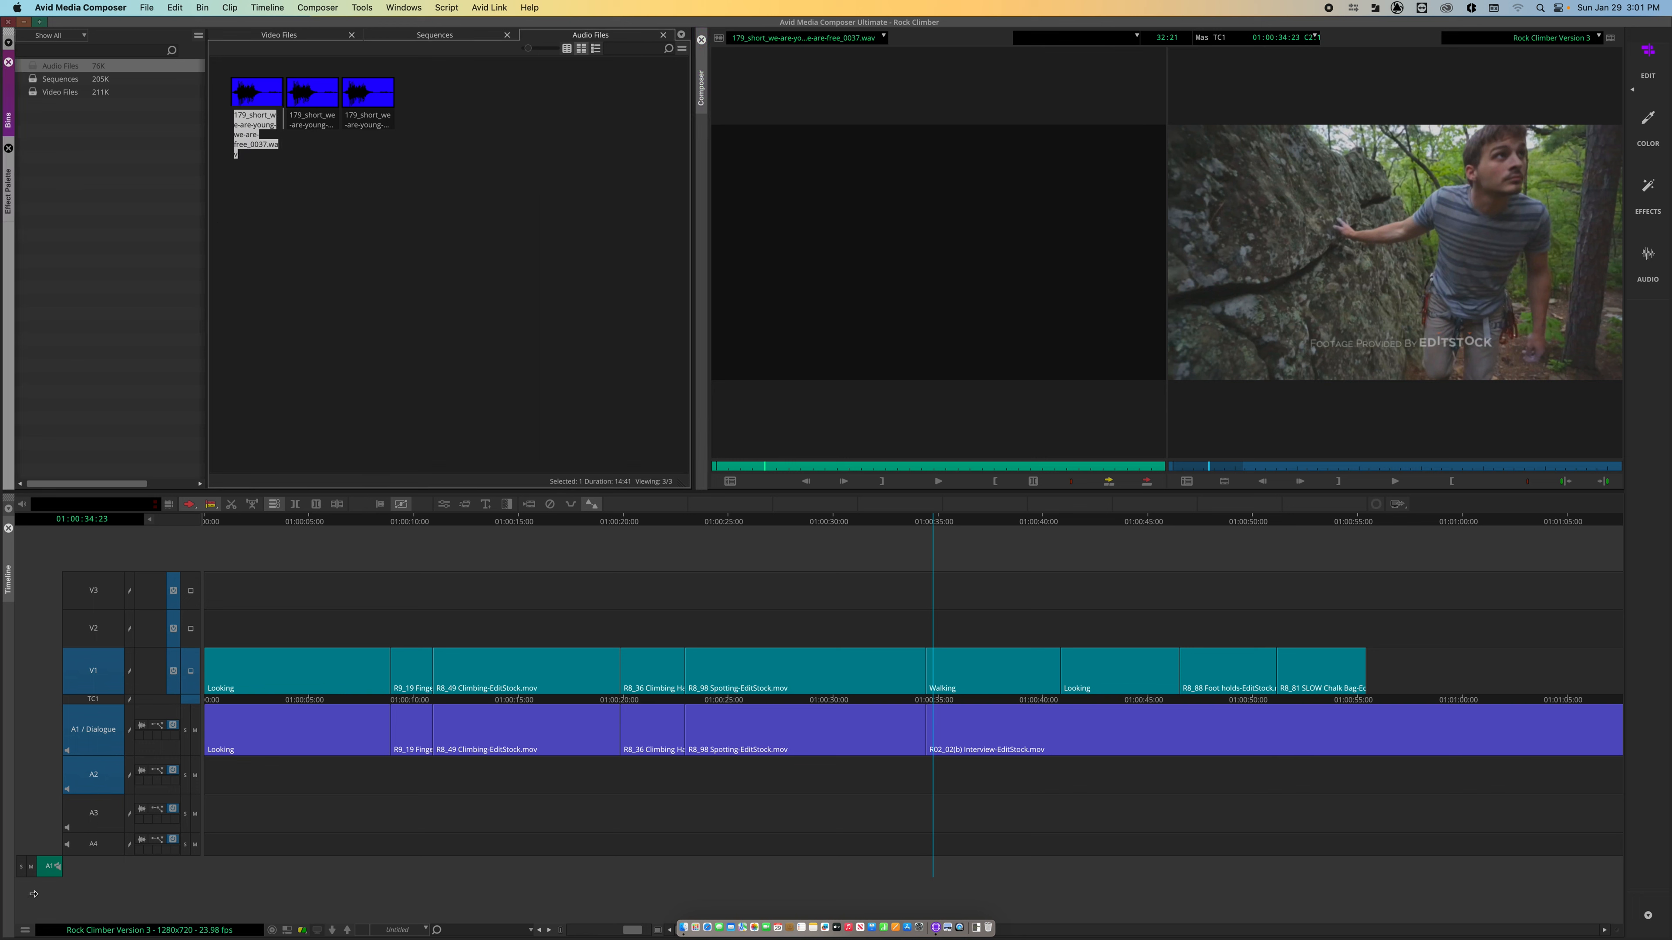
left_click_drag(43, 870, 102, 776)
left_click_drag(45, 870, 88, 769)
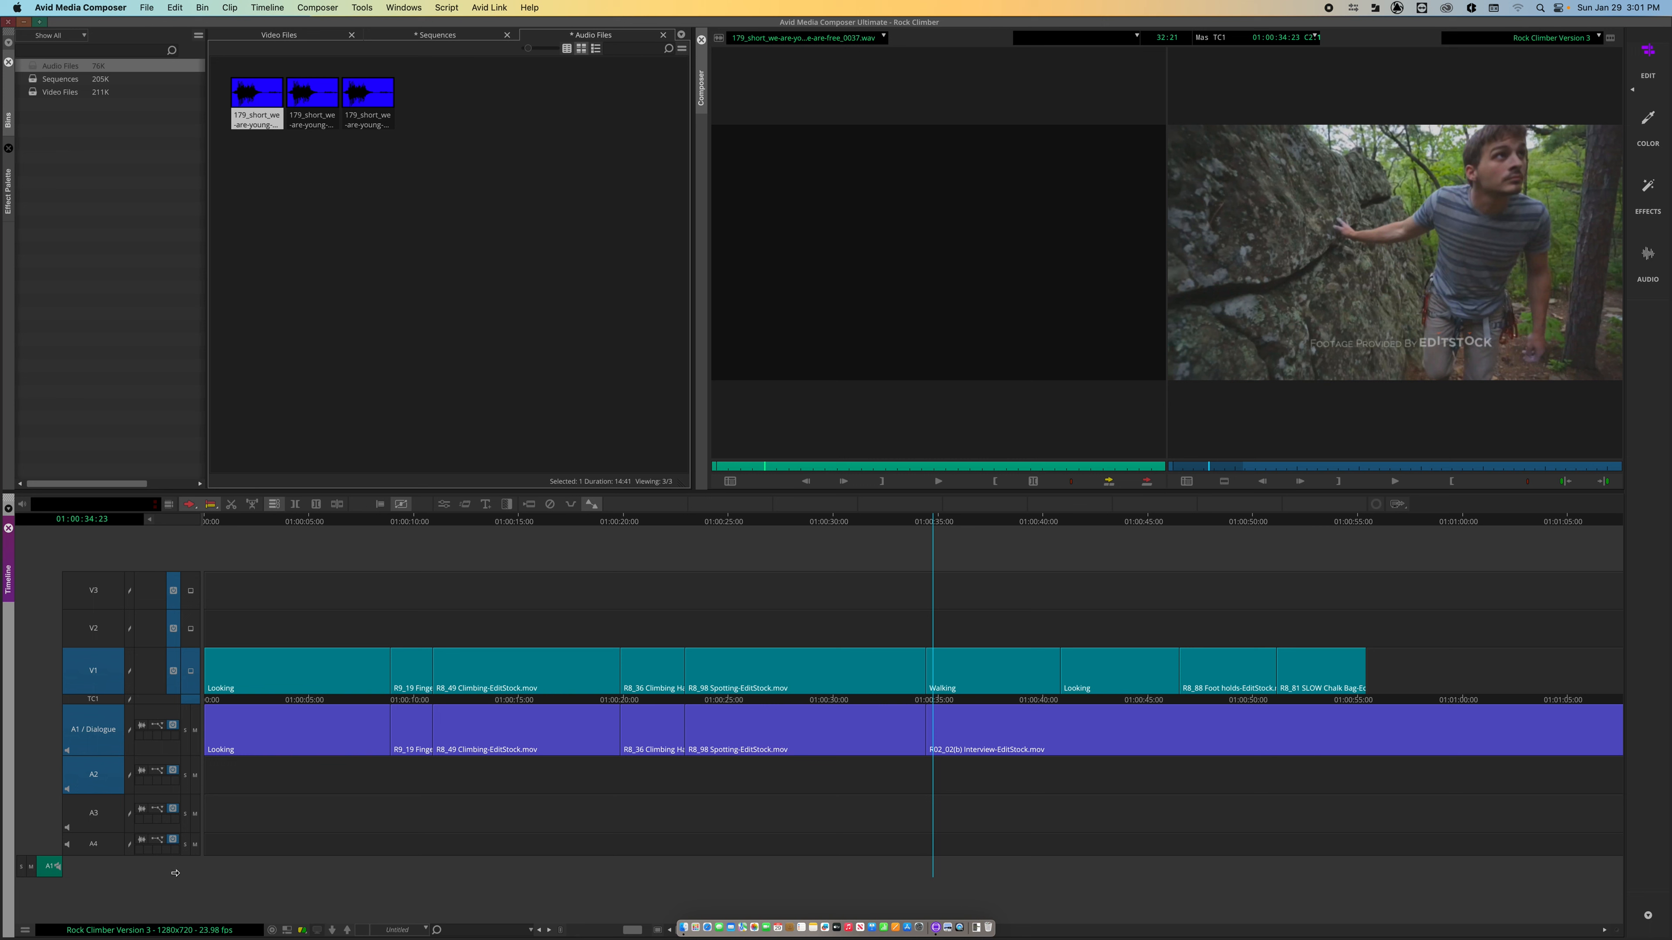
key("super+u")
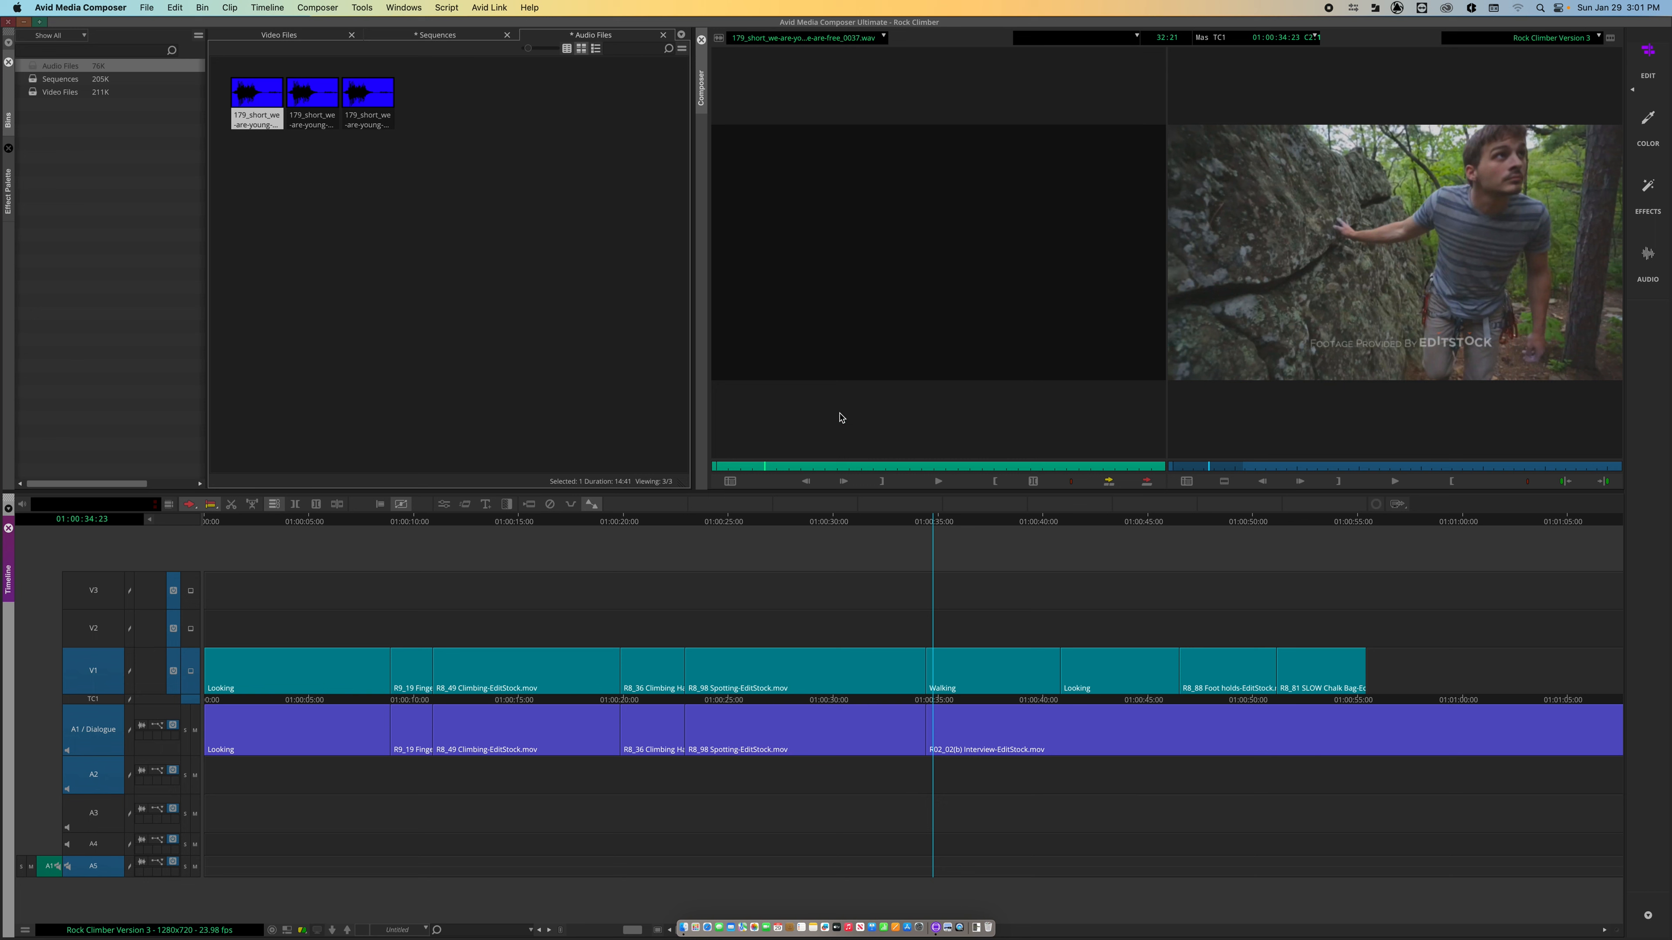
left_click_drag(839, 420, 926, 856)
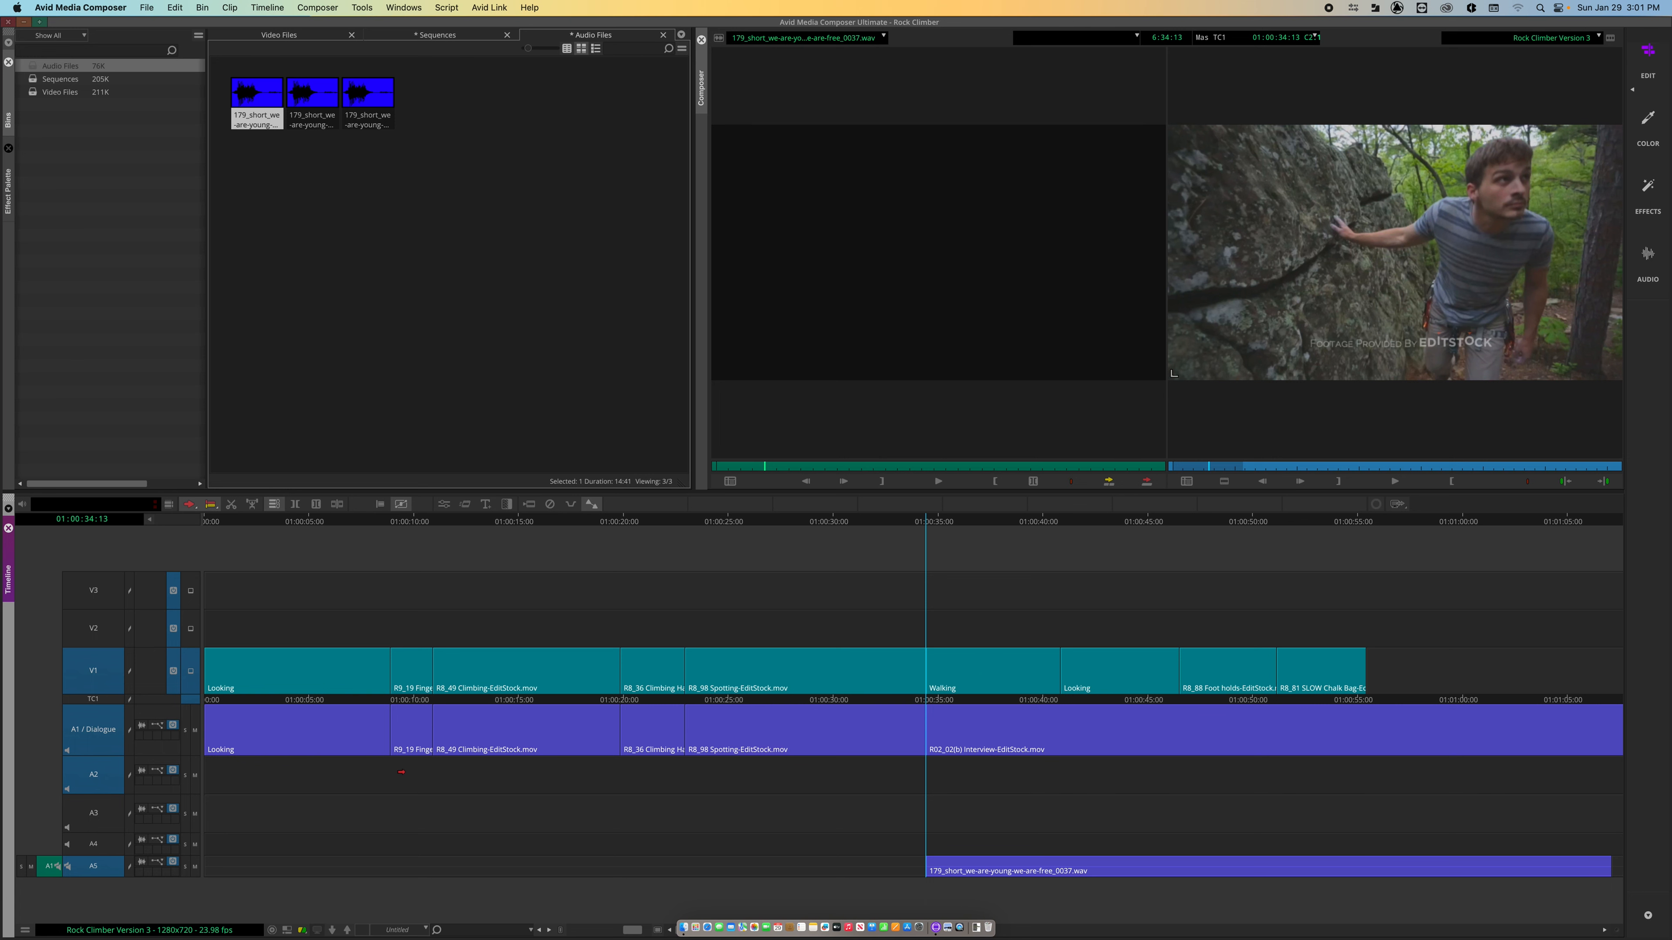
Delete the empty audio tracks A2, A3 and A4 from the sequence
right_click(96, 818)
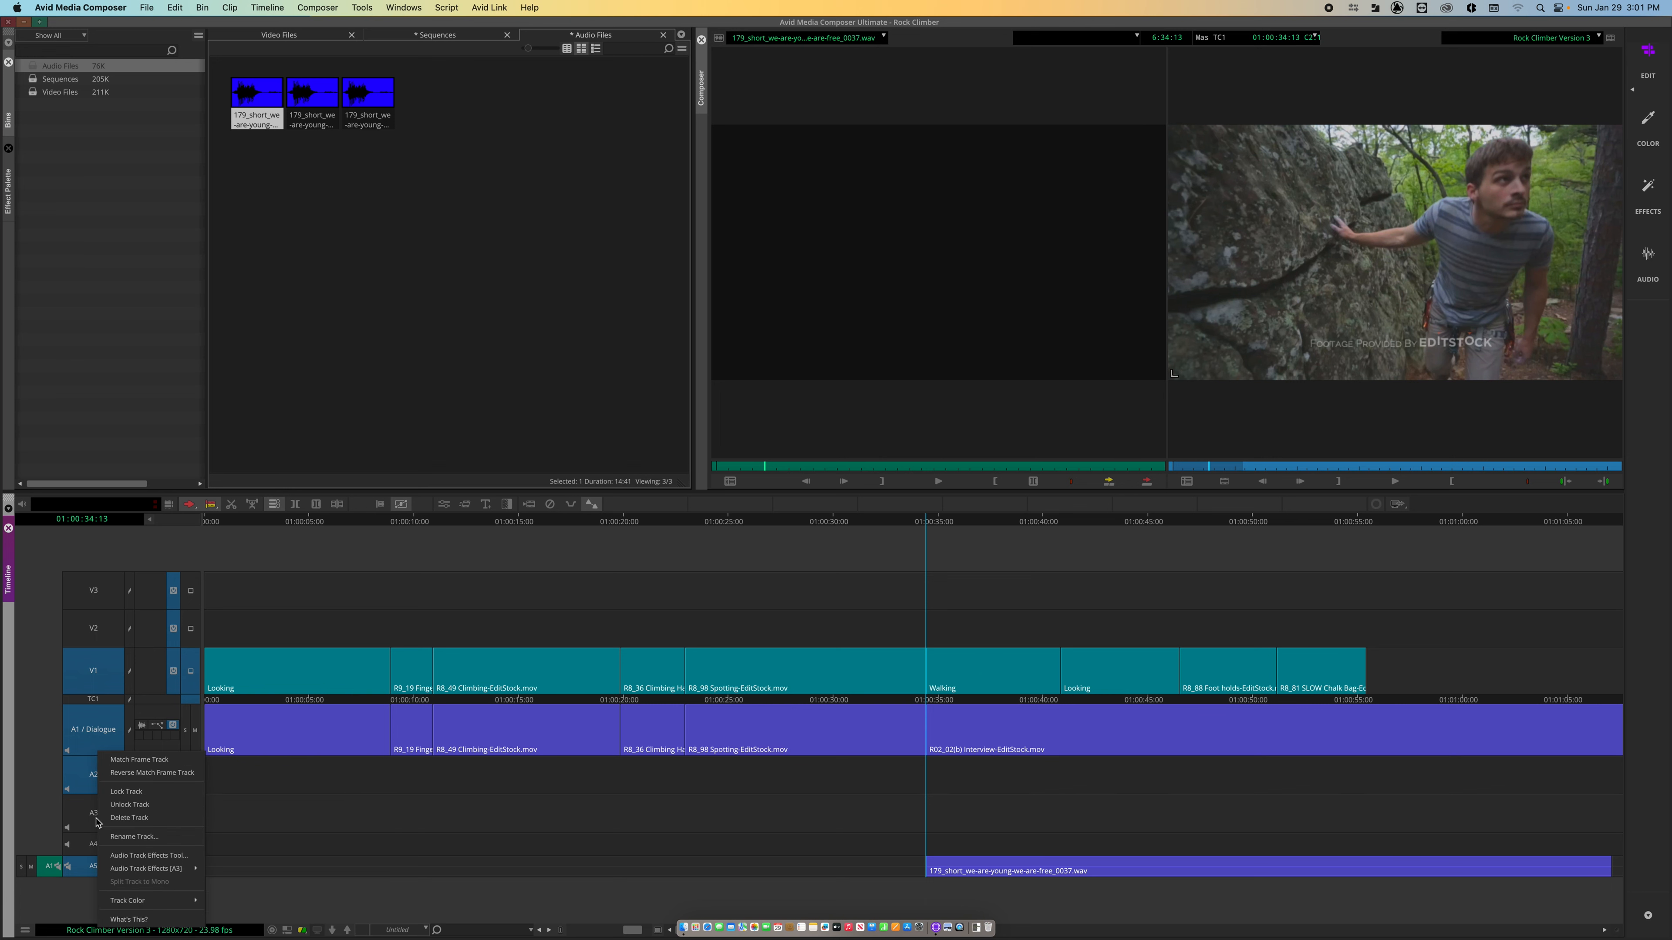
left_click(135, 818)
right_click(92, 833)
left_click(130, 822)
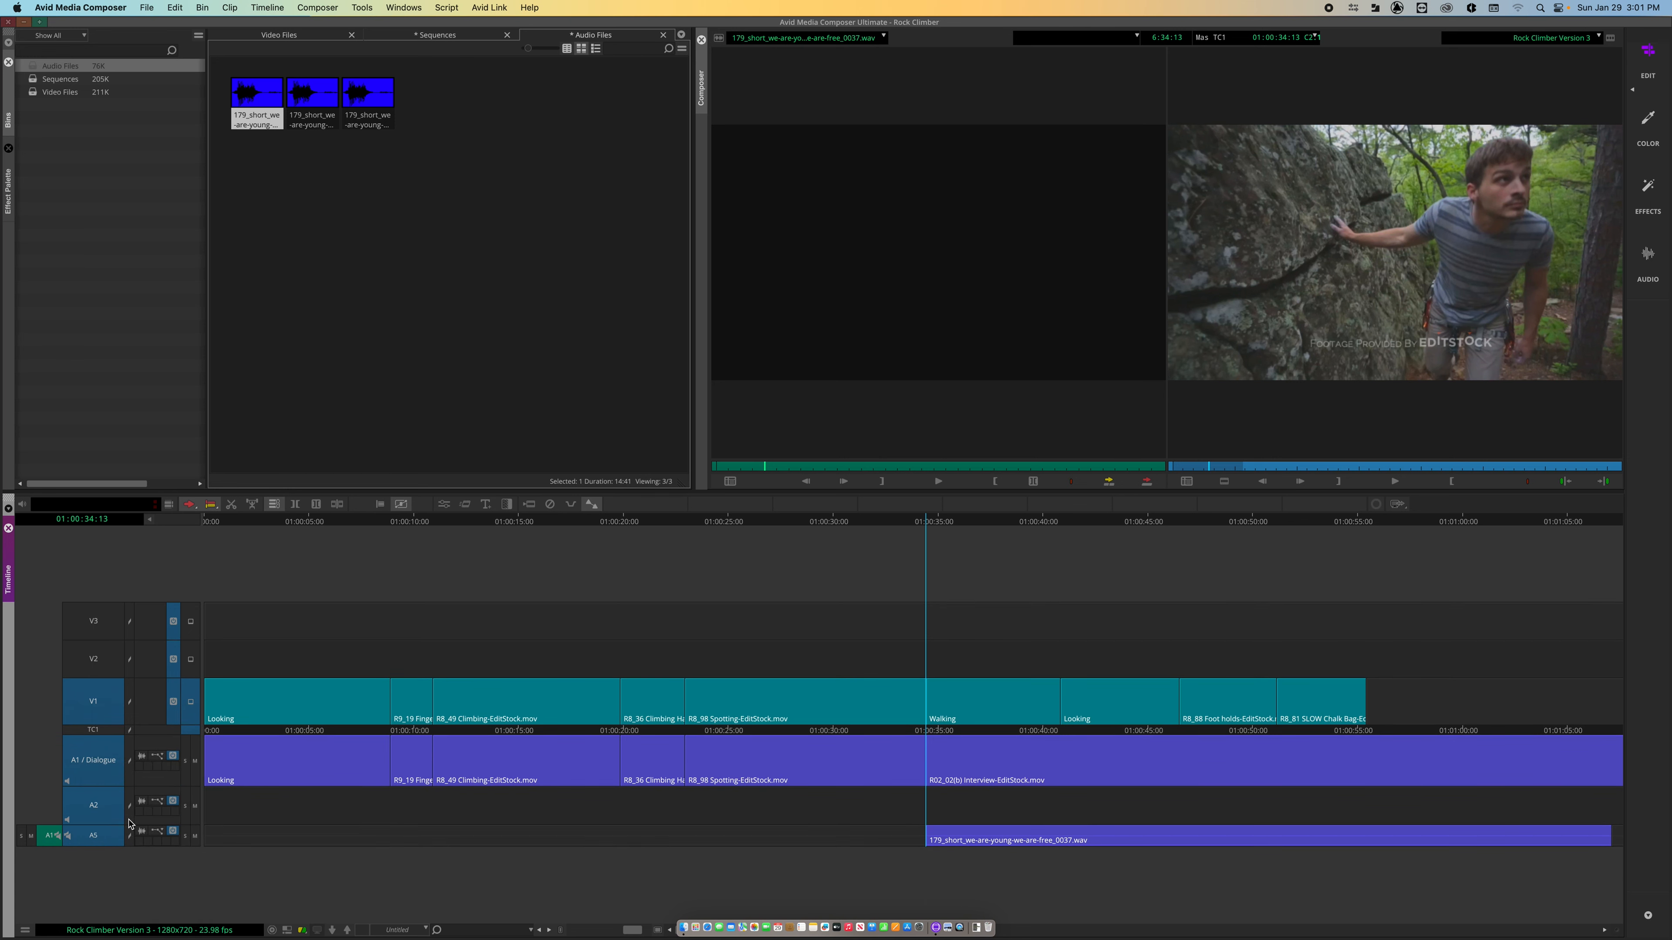
right_click(94, 815)
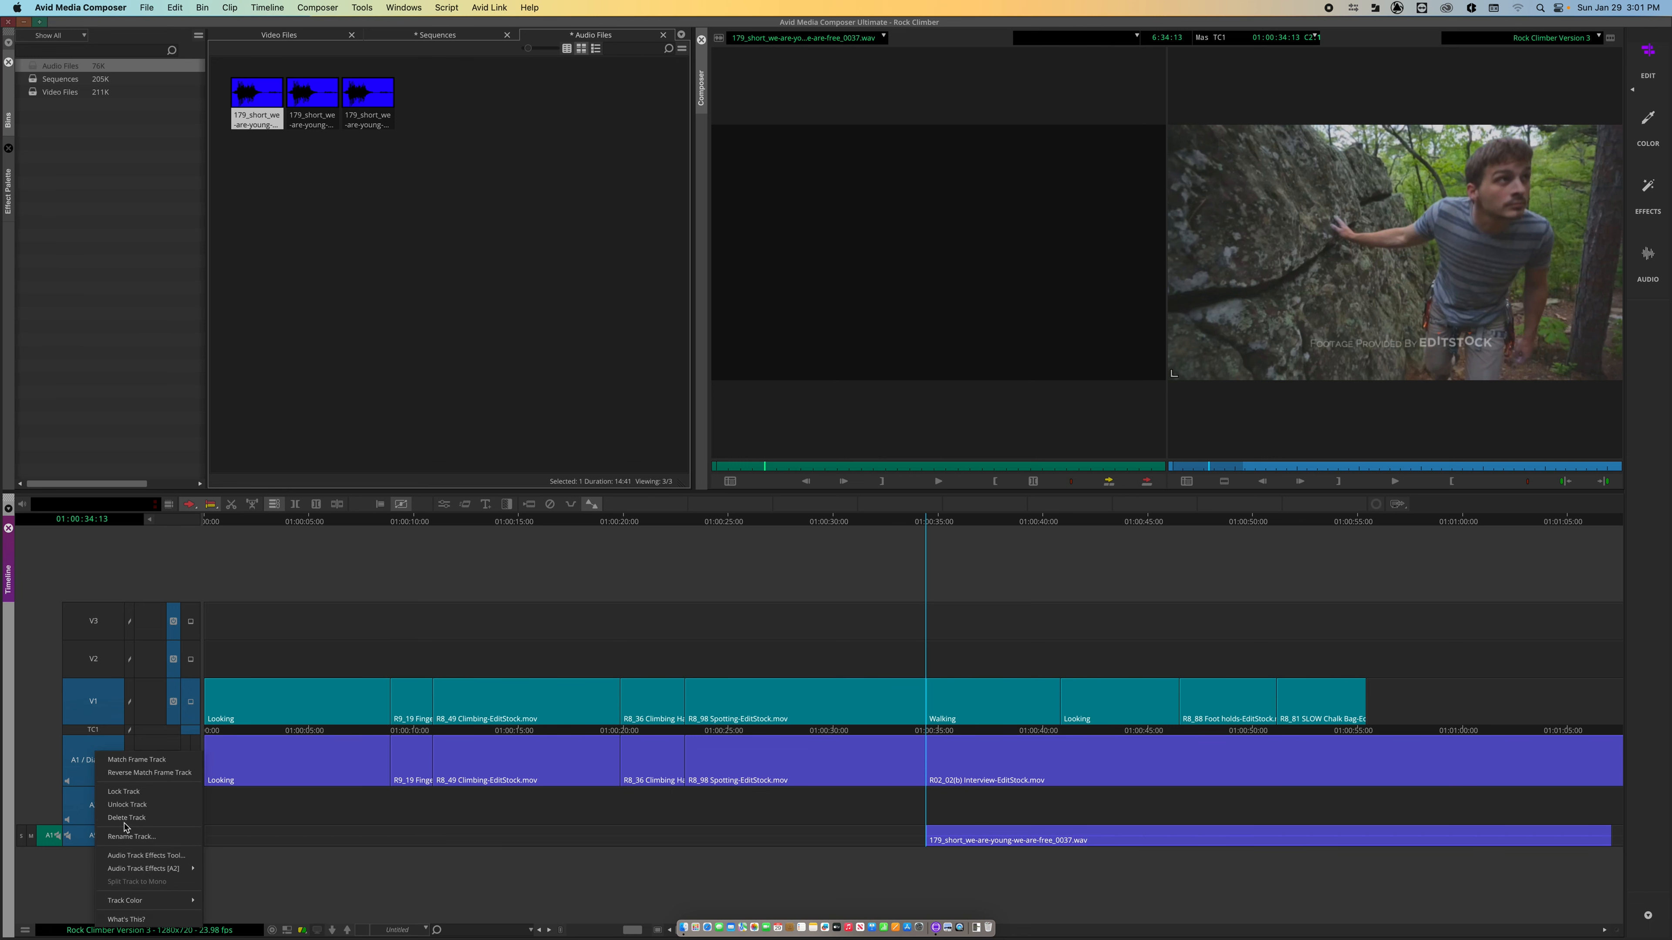
left_click(127, 819)
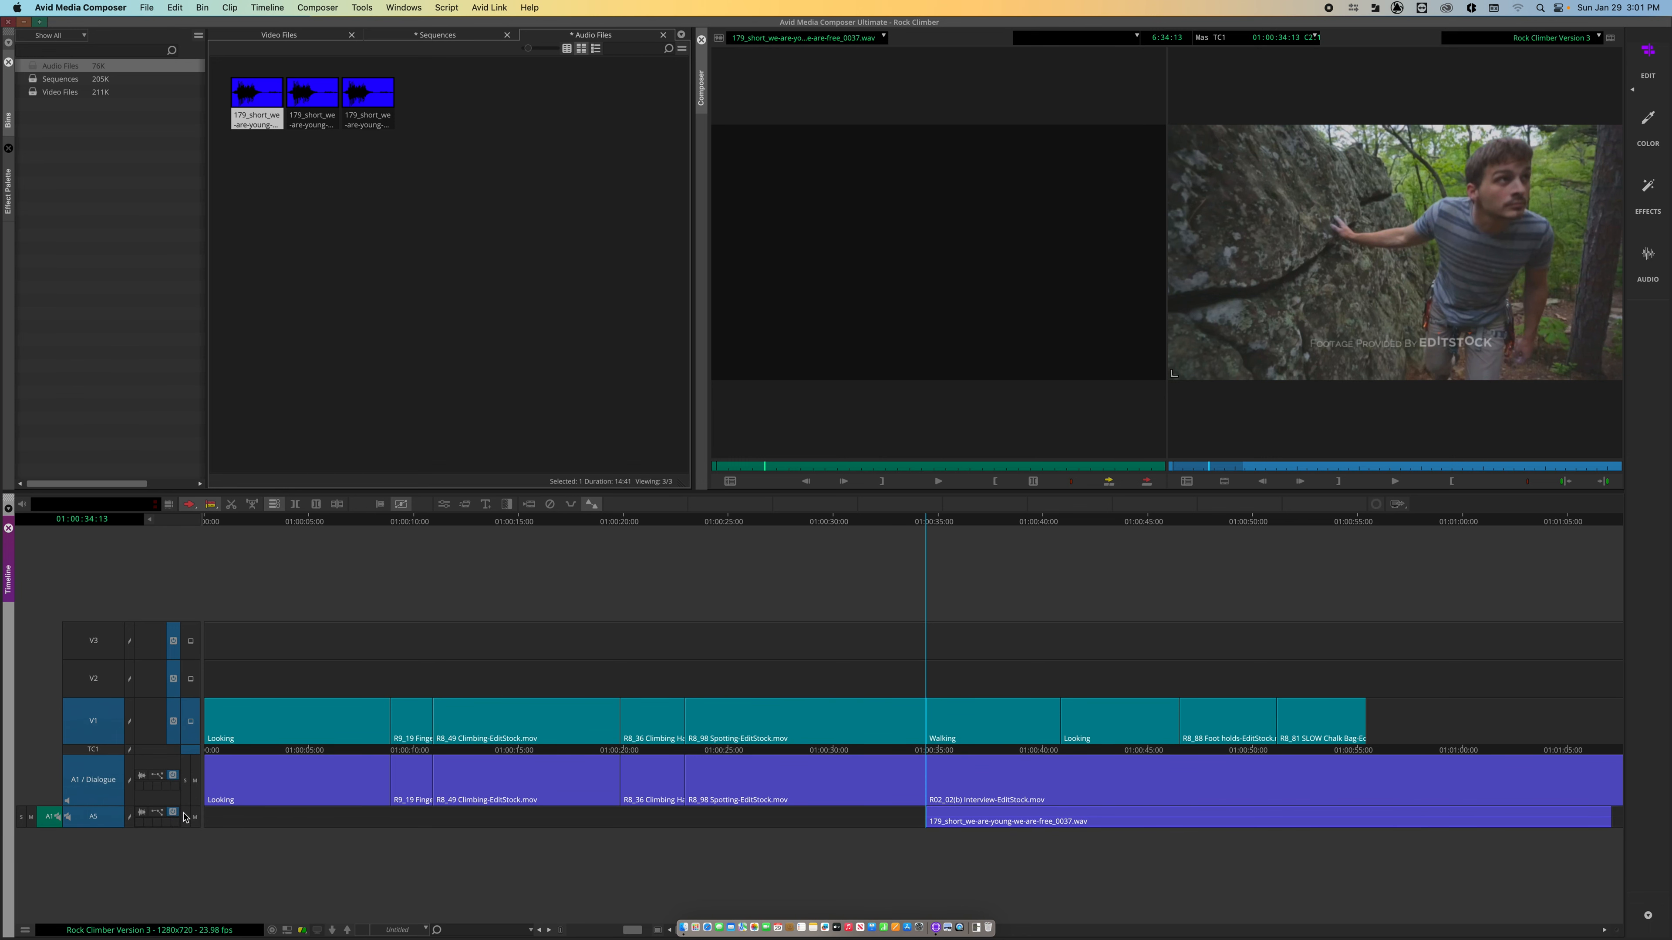
Rename the A5 audio track as Music and play the sequence from the start of the Walking clip
right_click(104, 822)
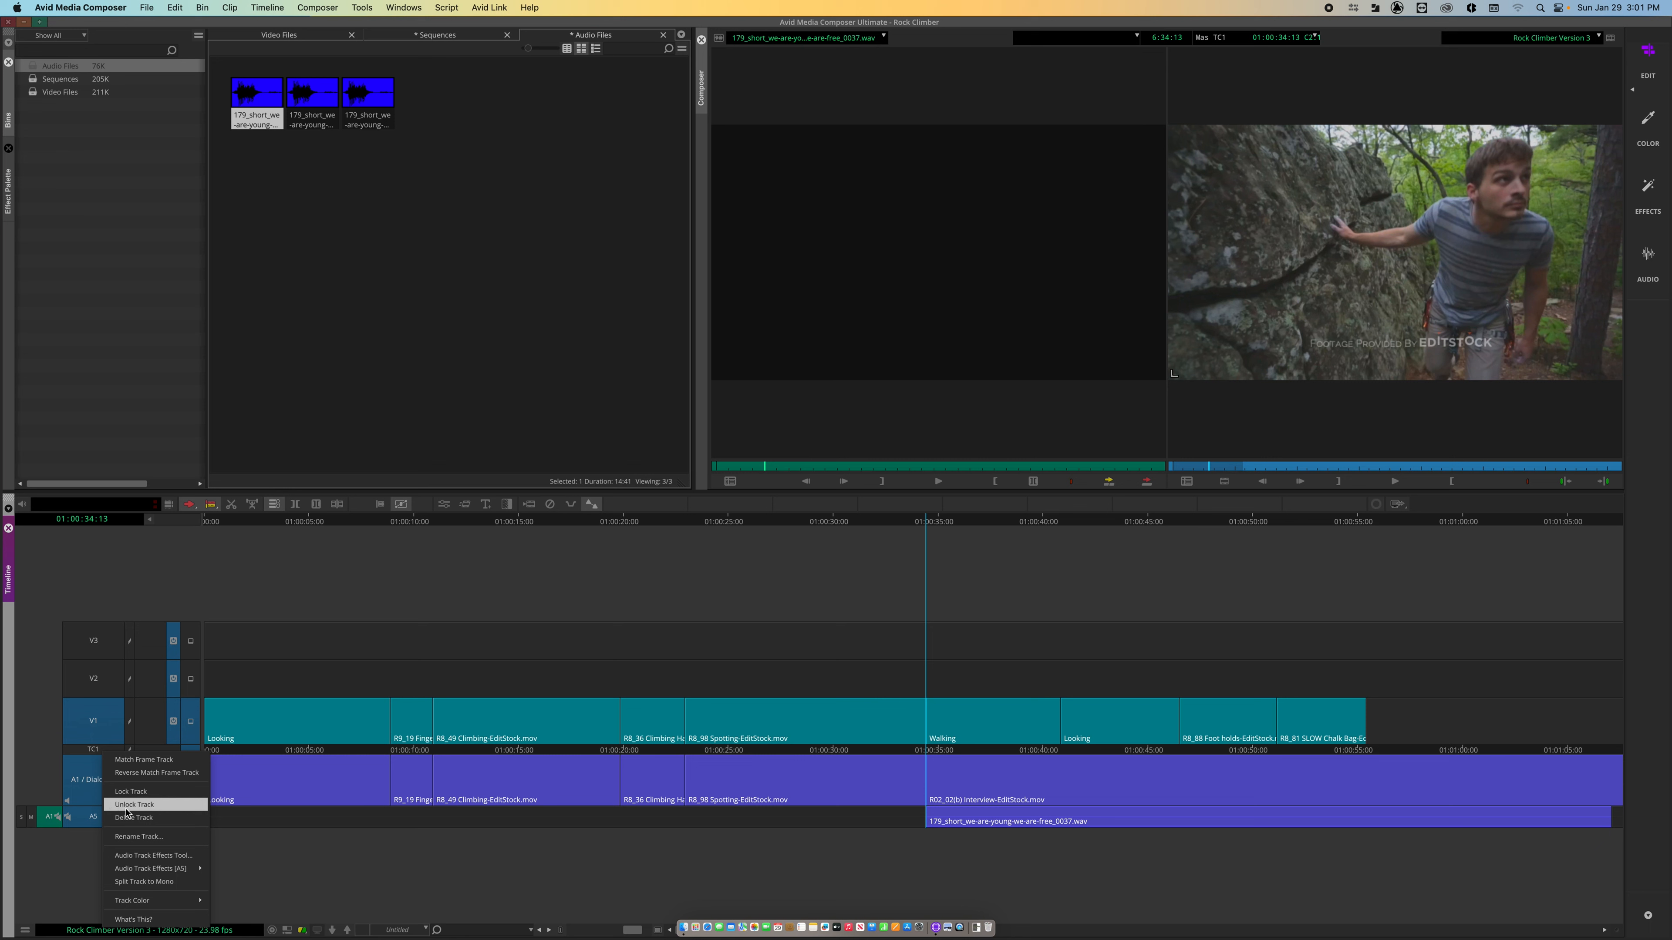
left_click(144, 837)
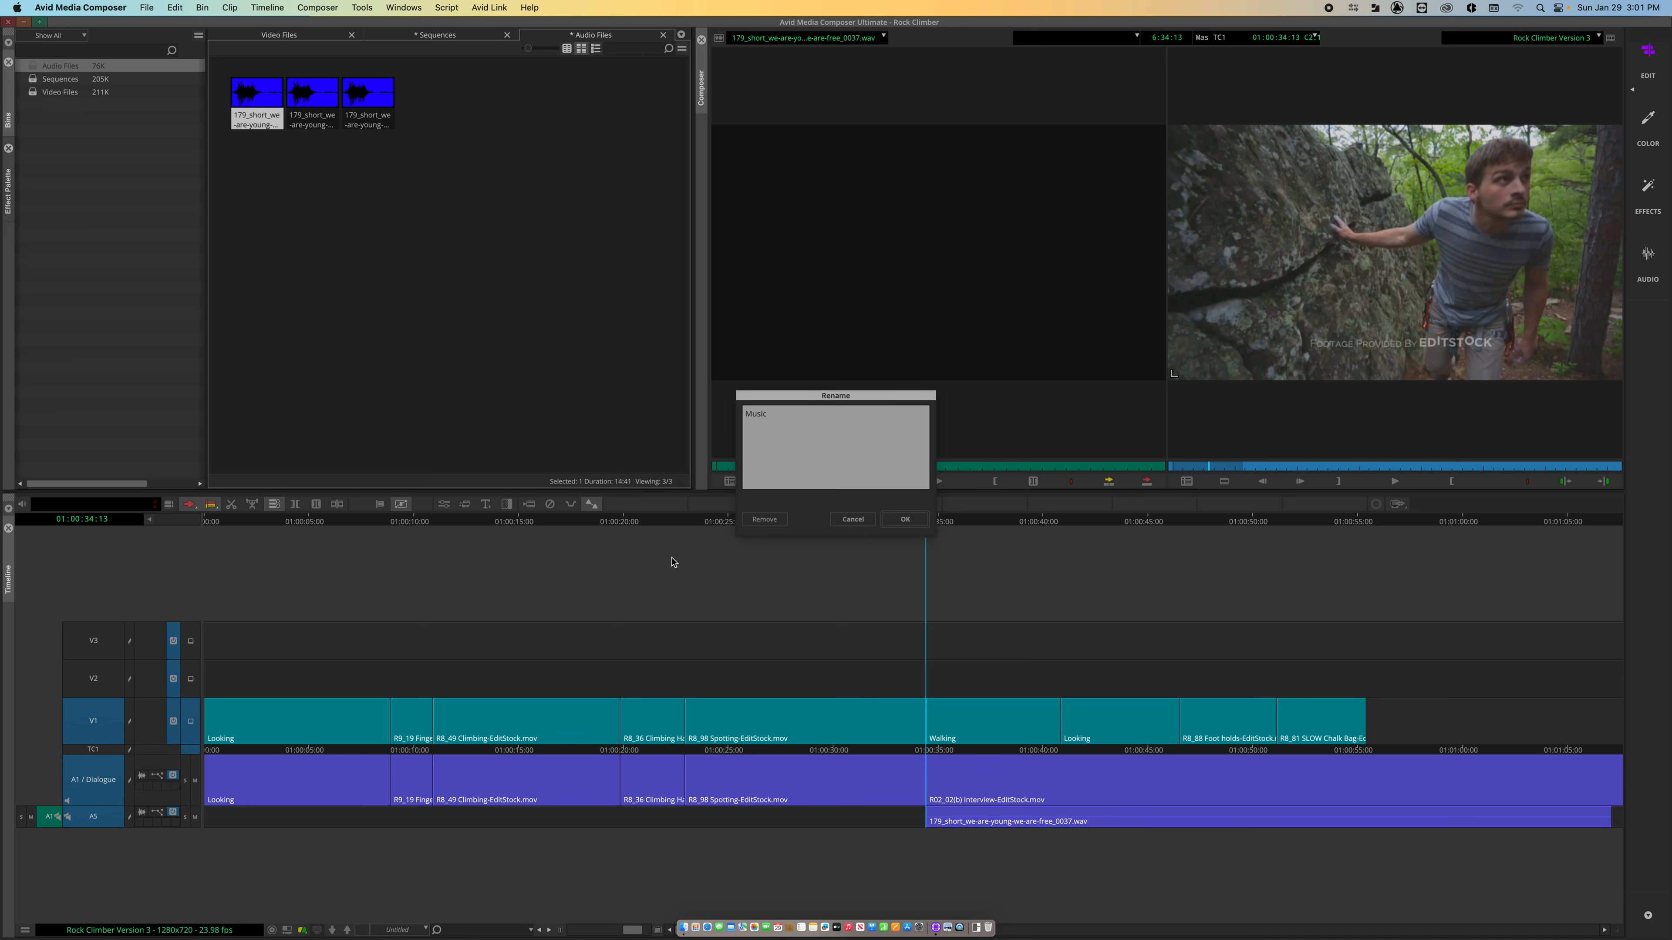
left_click(905, 519)
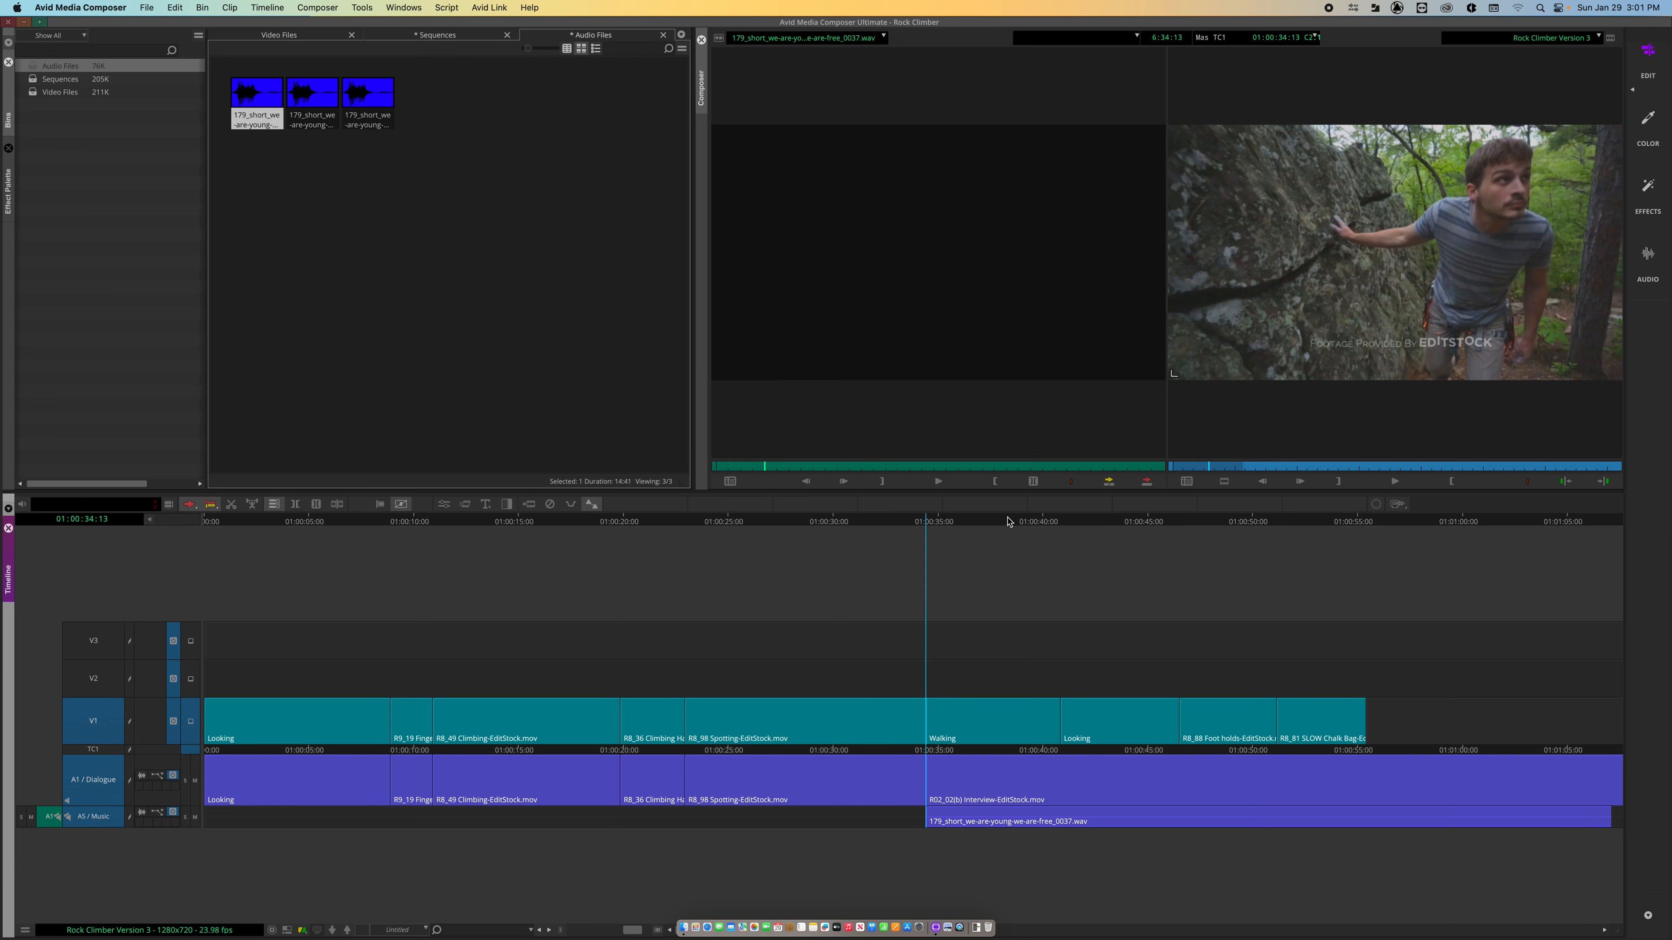
key("space")
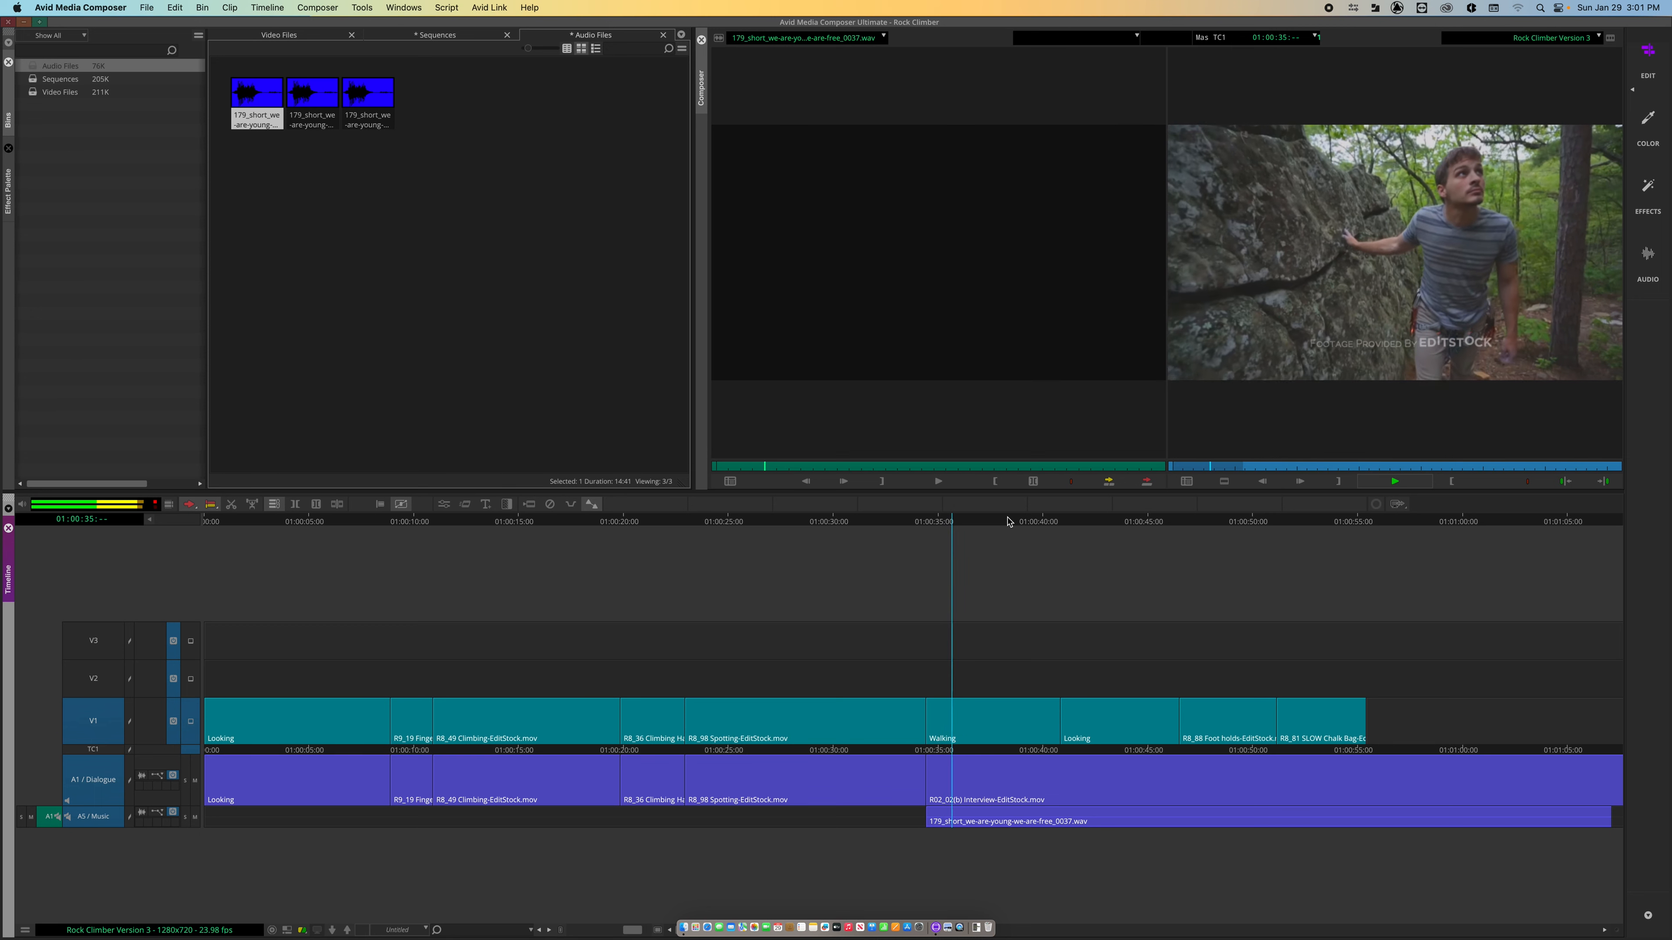
key("space")
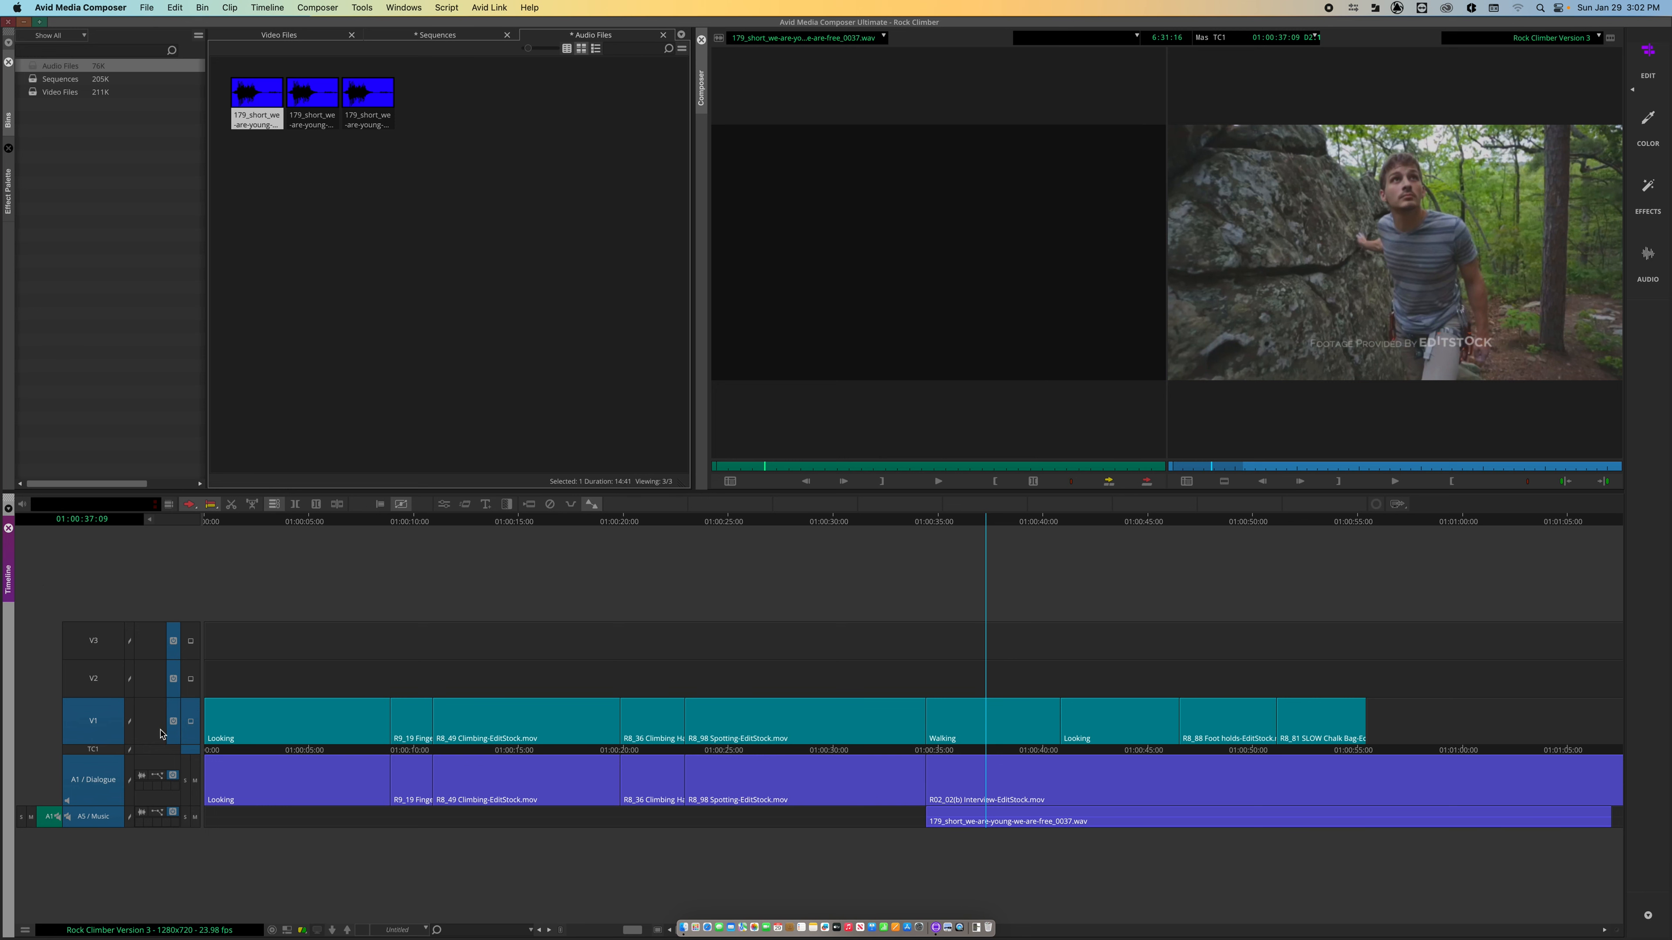
Collapse and reopen the timeline's track controls, and show waveforms on the Dialogue and Music tracks
left_click(149, 519)
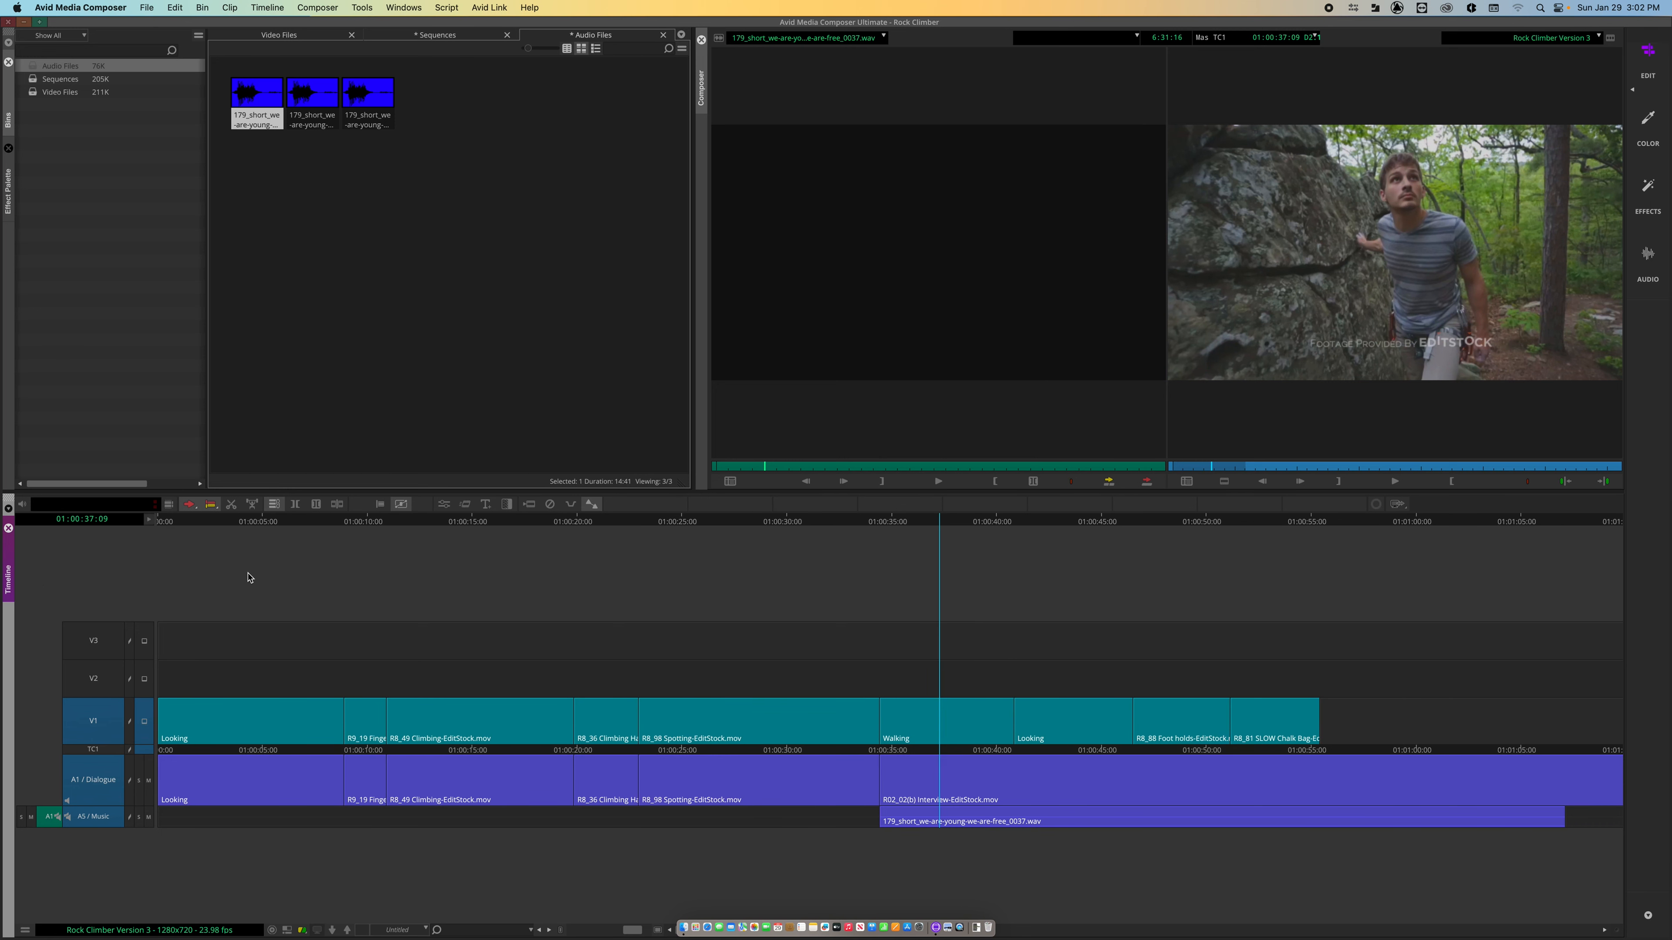
left_click(150, 521)
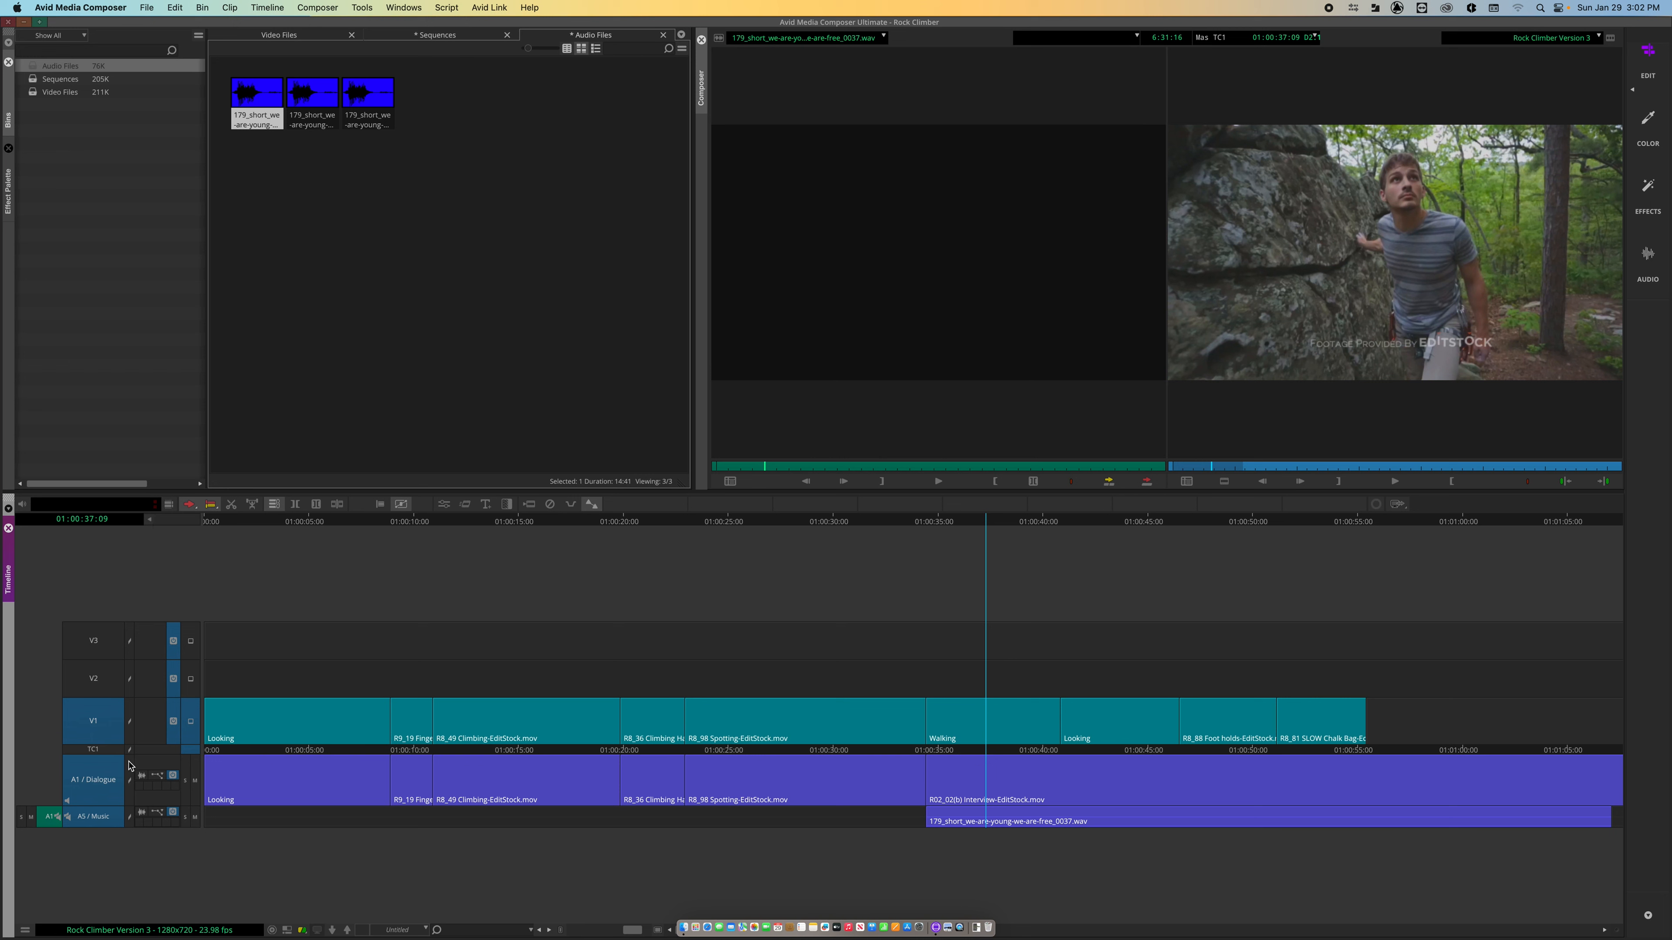
left_click(141, 777)
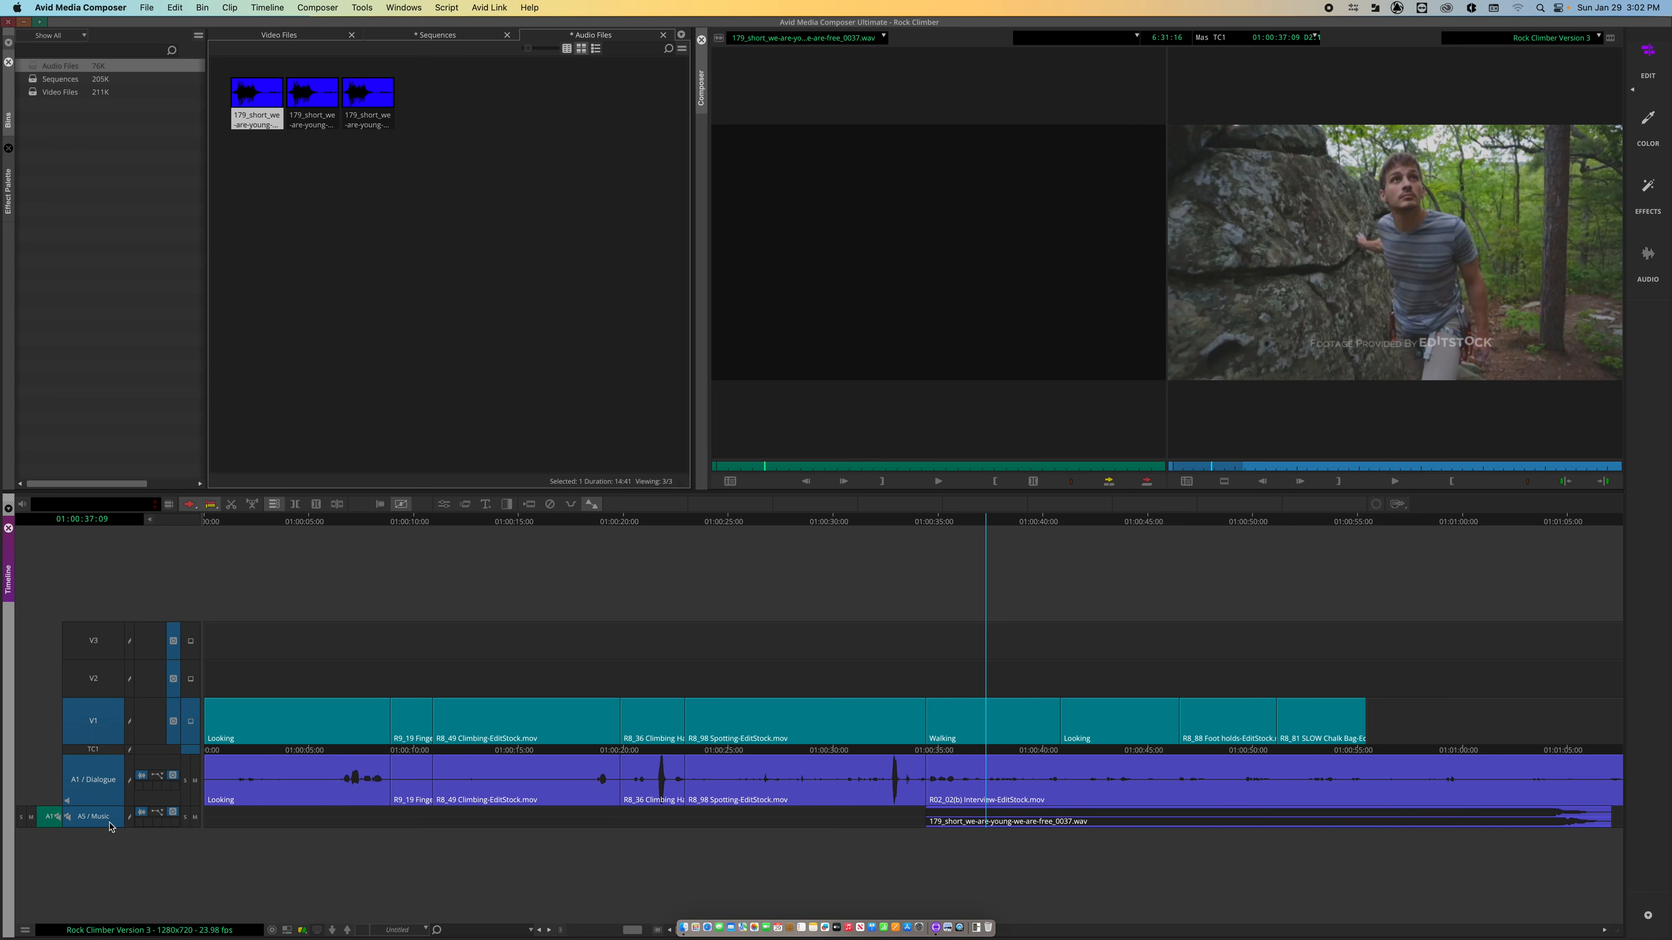
Deselect the Dialogue and V1 tracks and enlarge only the Music track's height until its waveform is readable
left_click(94, 794)
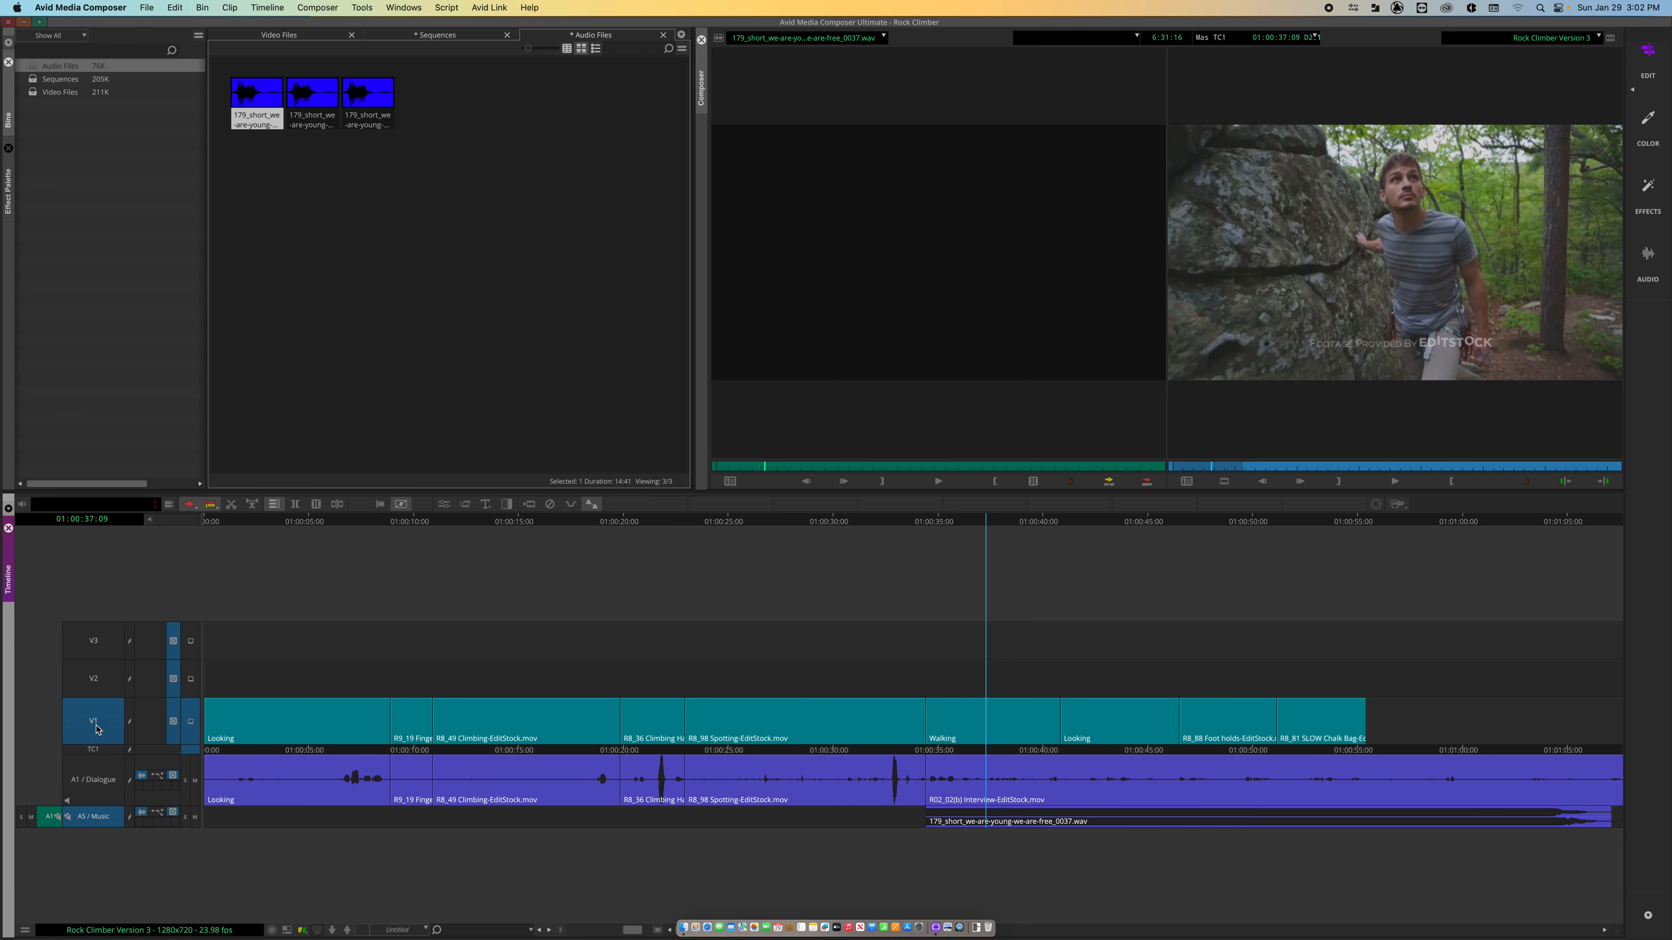
left_click(98, 727)
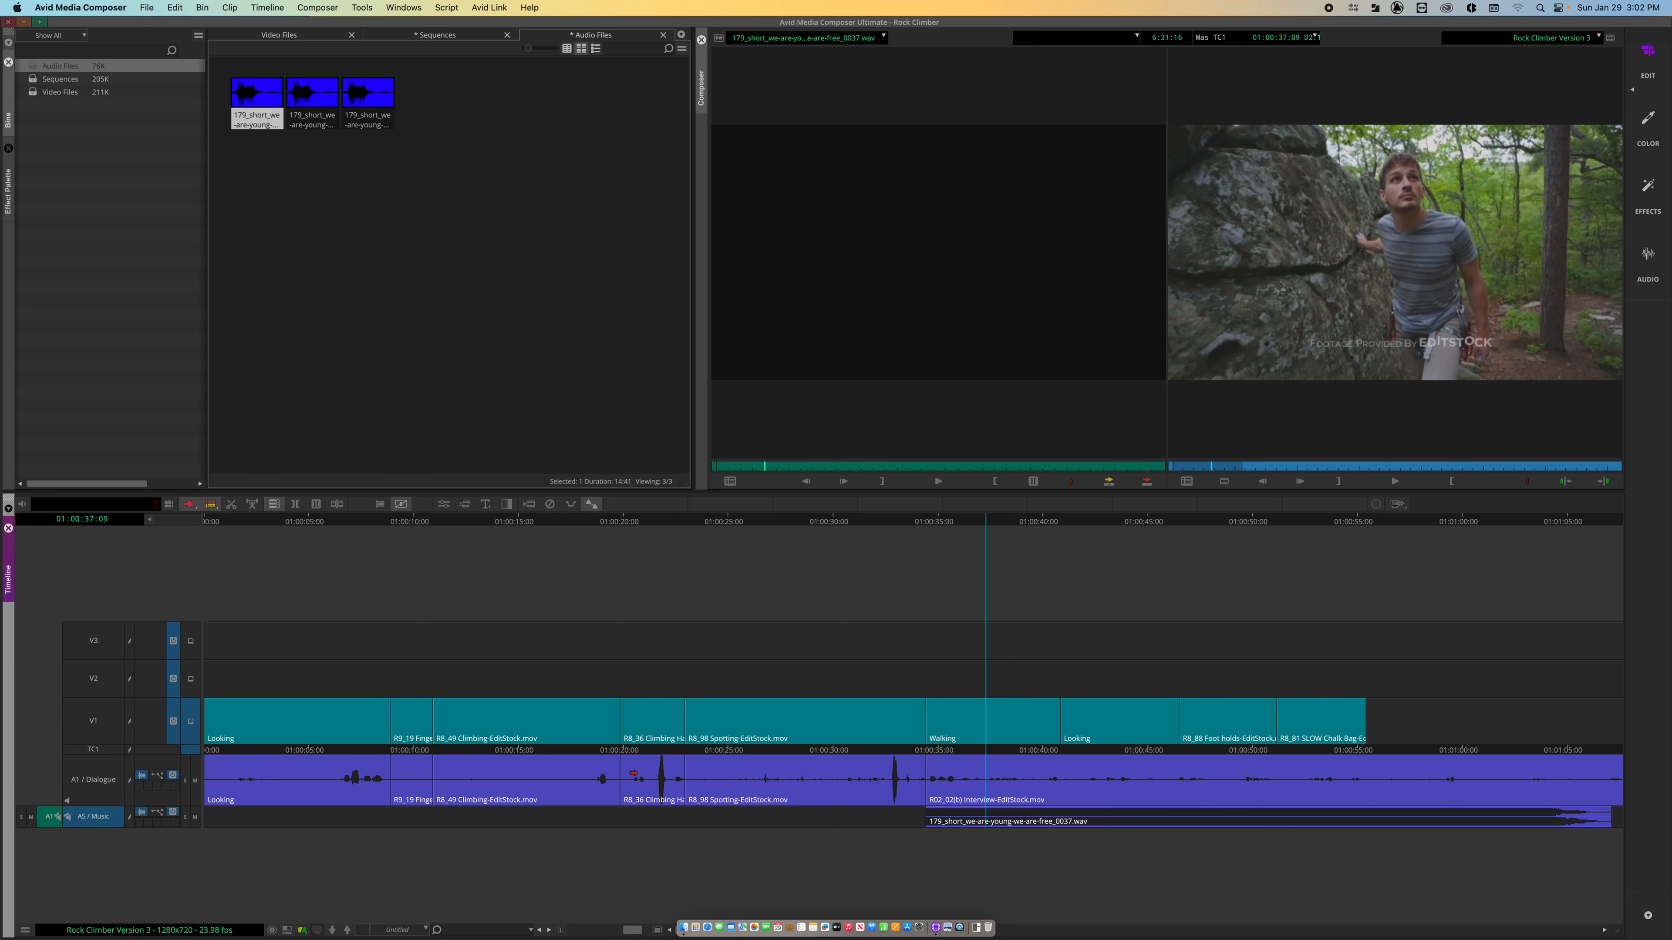
key("super+l")
key("super+l")
key("super+l")
key("super+l")
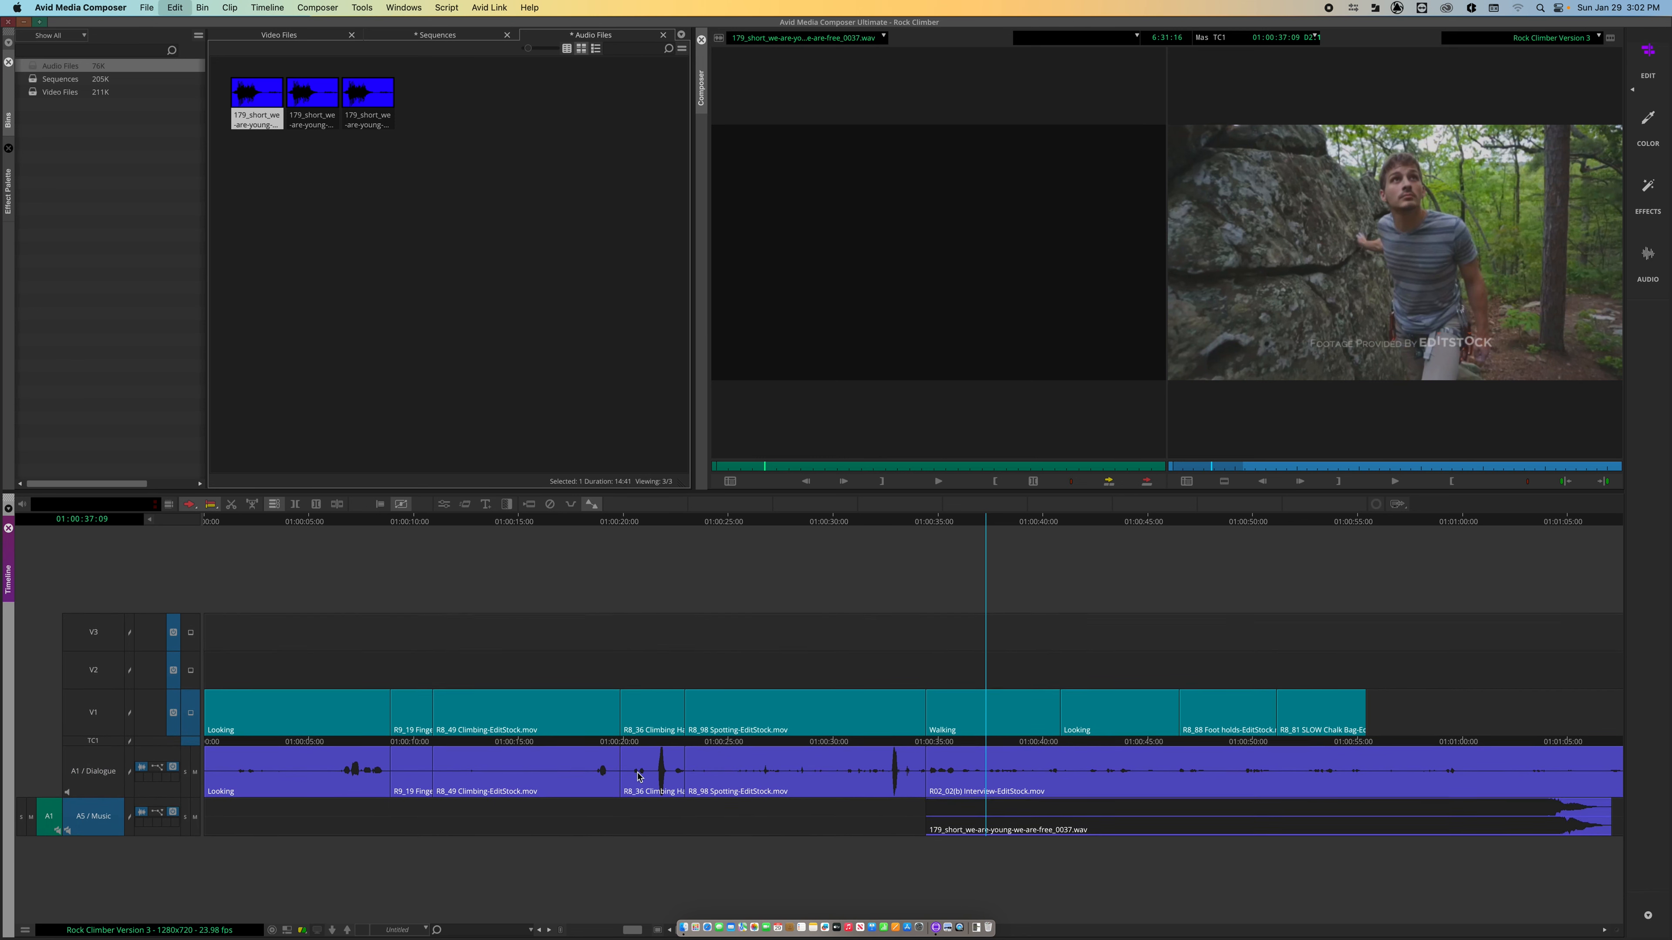
key("super+l")
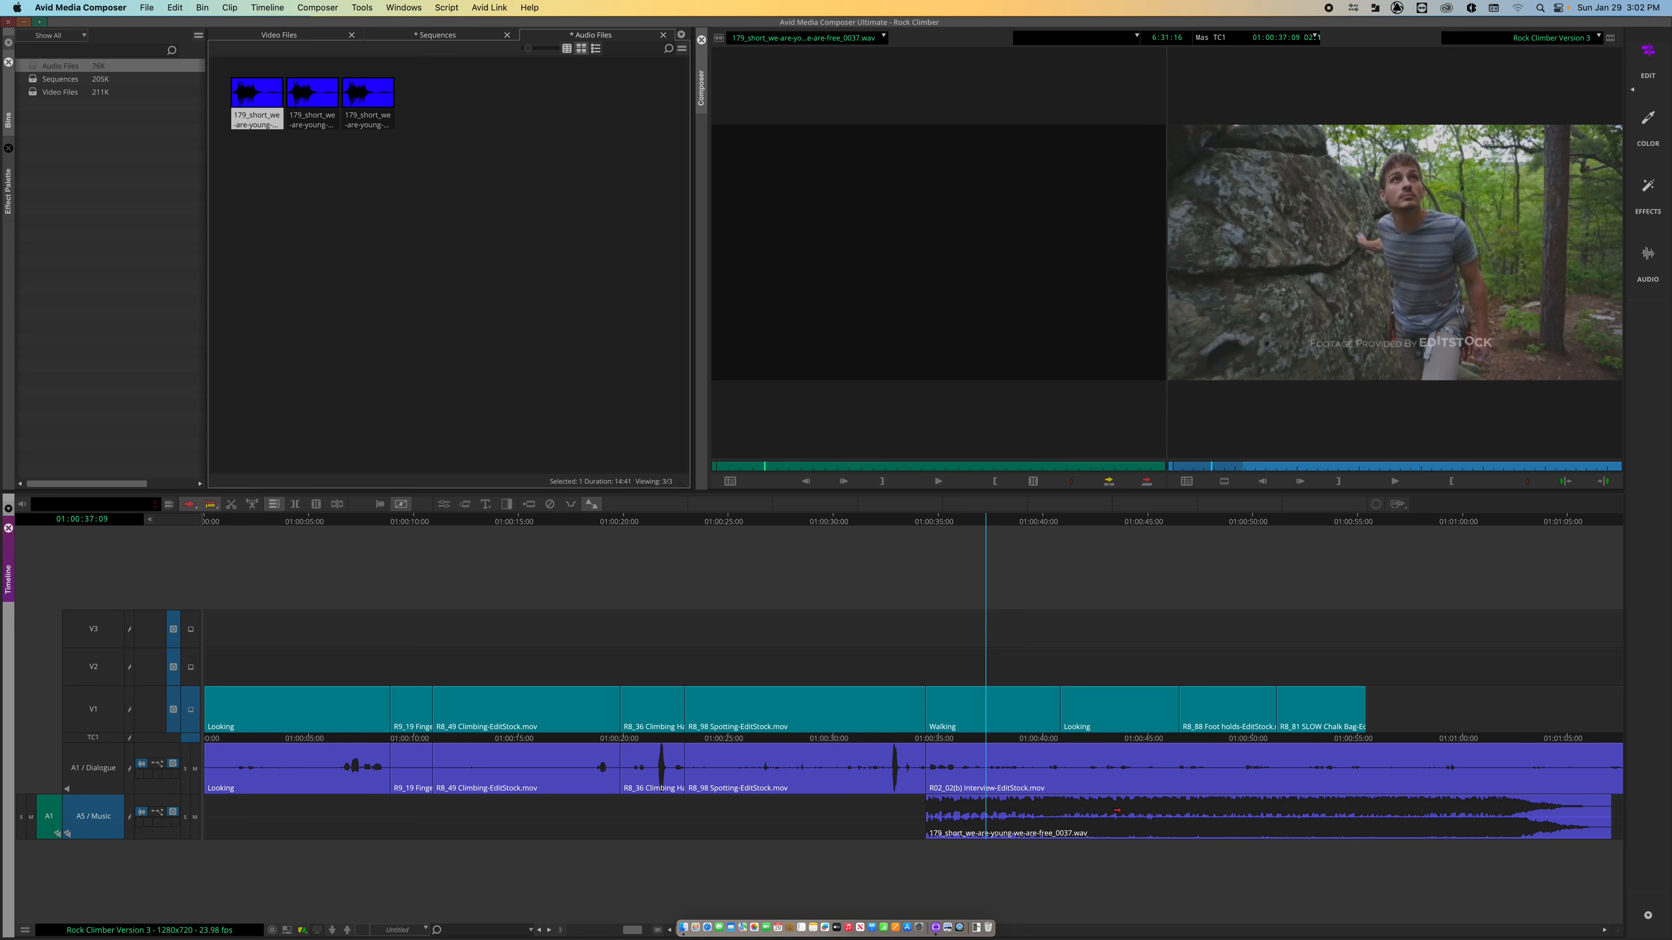
Play a short passage of the Walking clip, and display Clip Gain on the Dialogue and Music tracks
key("space")
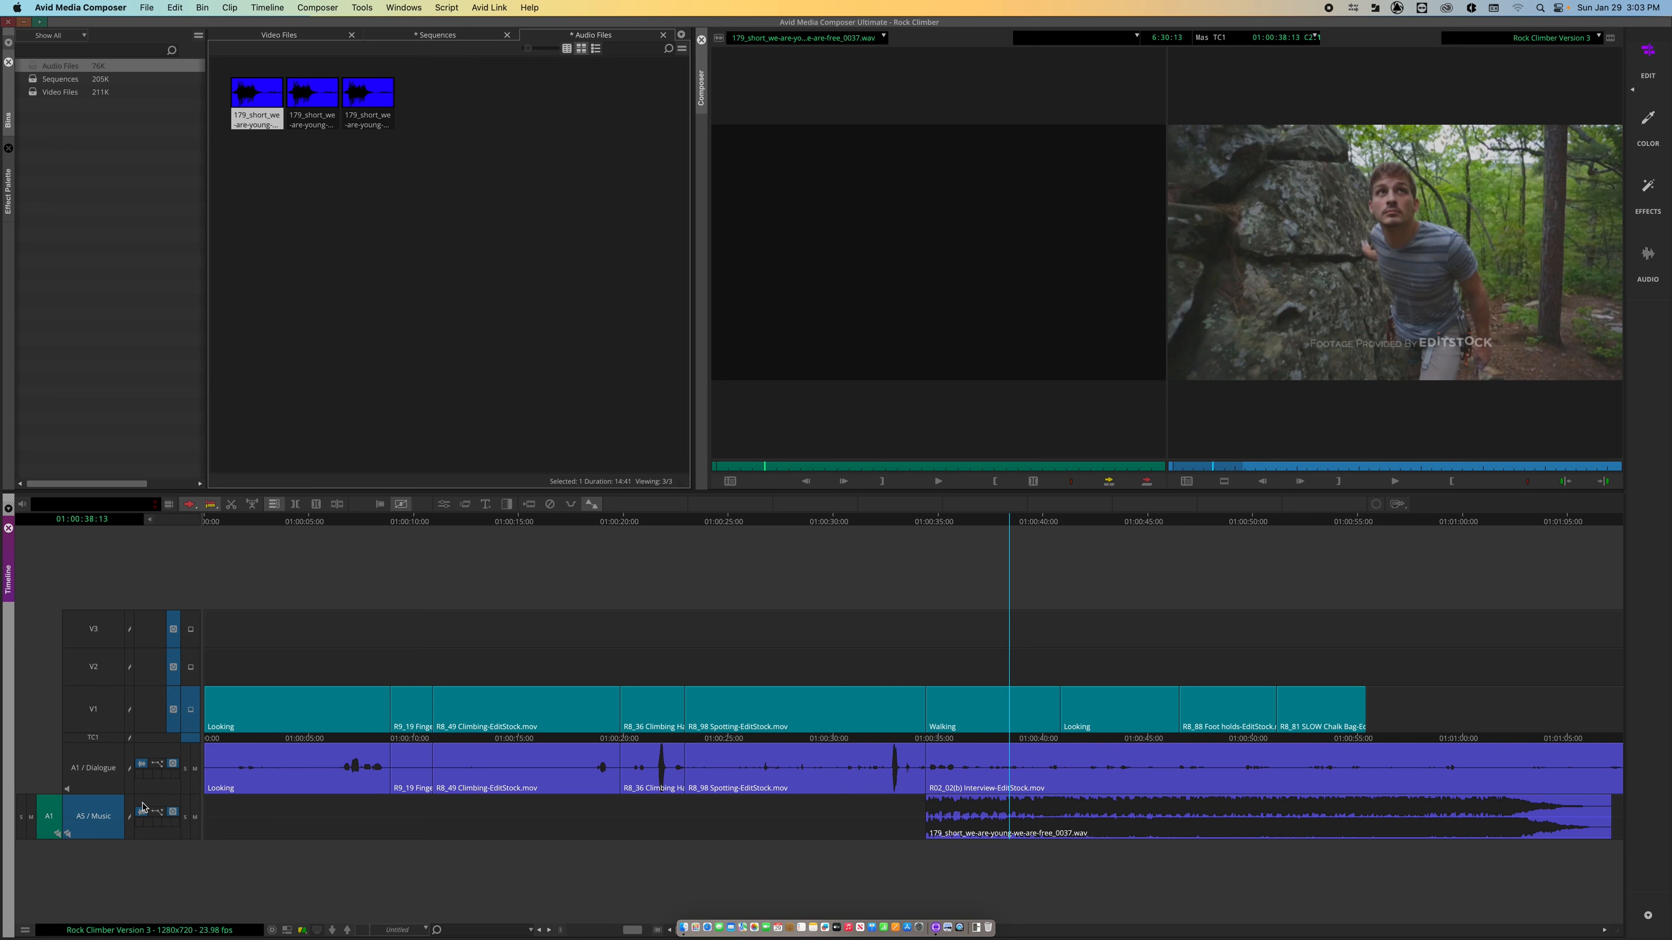
left_click(164, 816)
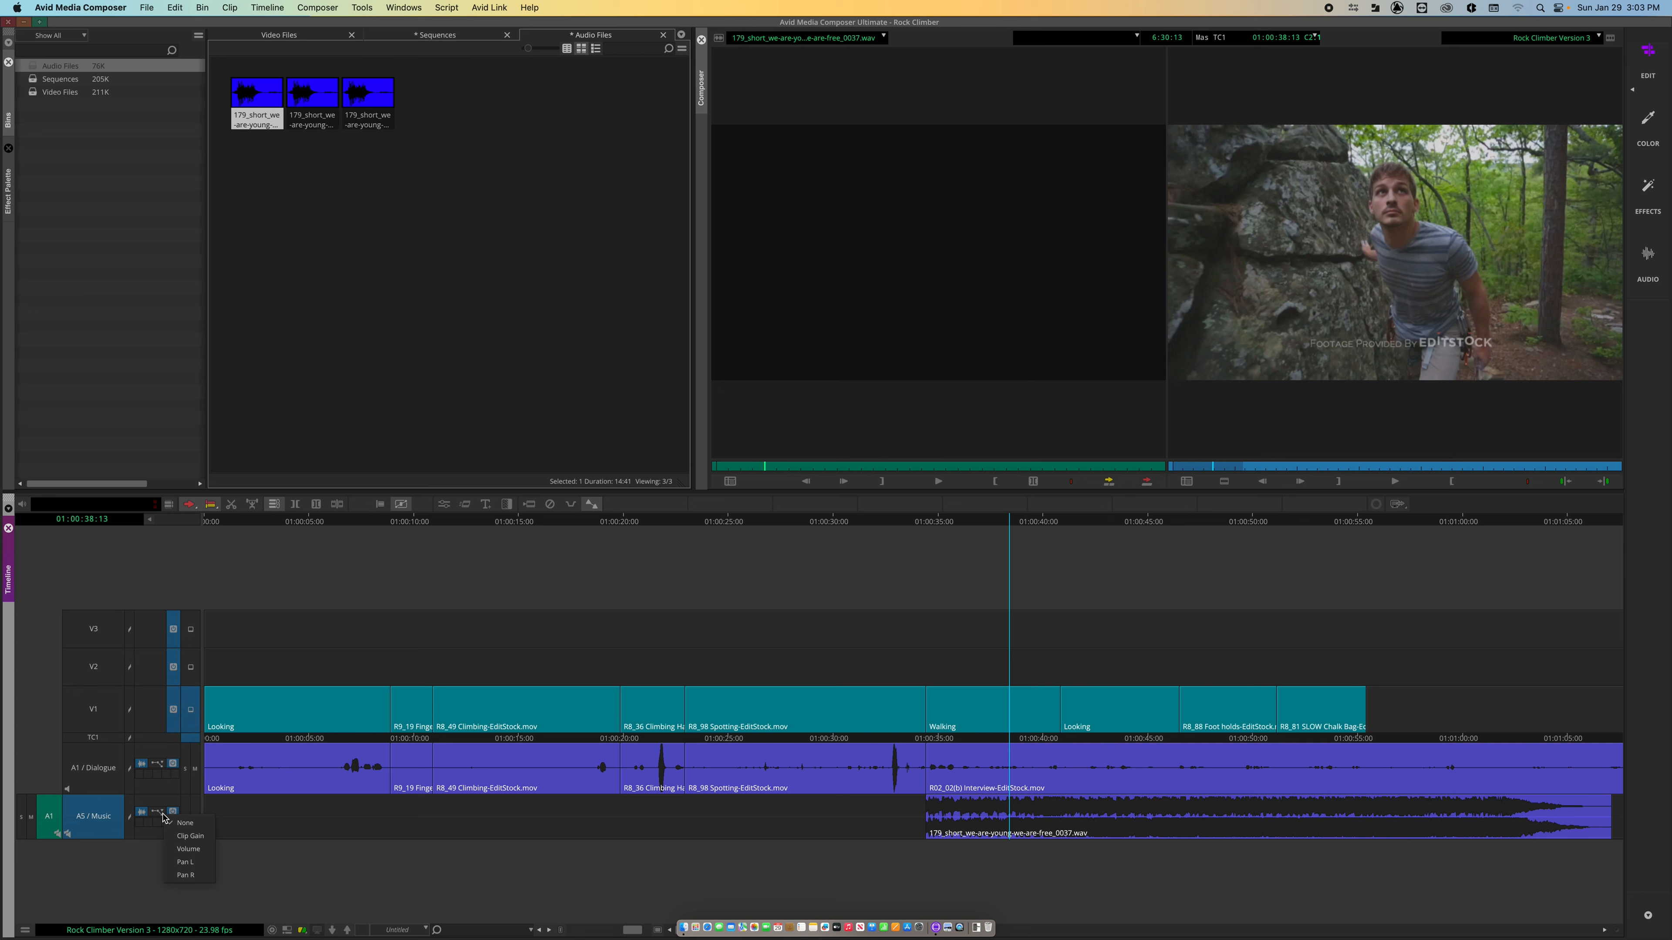
left_click(163, 814)
left_click(156, 813)
left_click(175, 837)
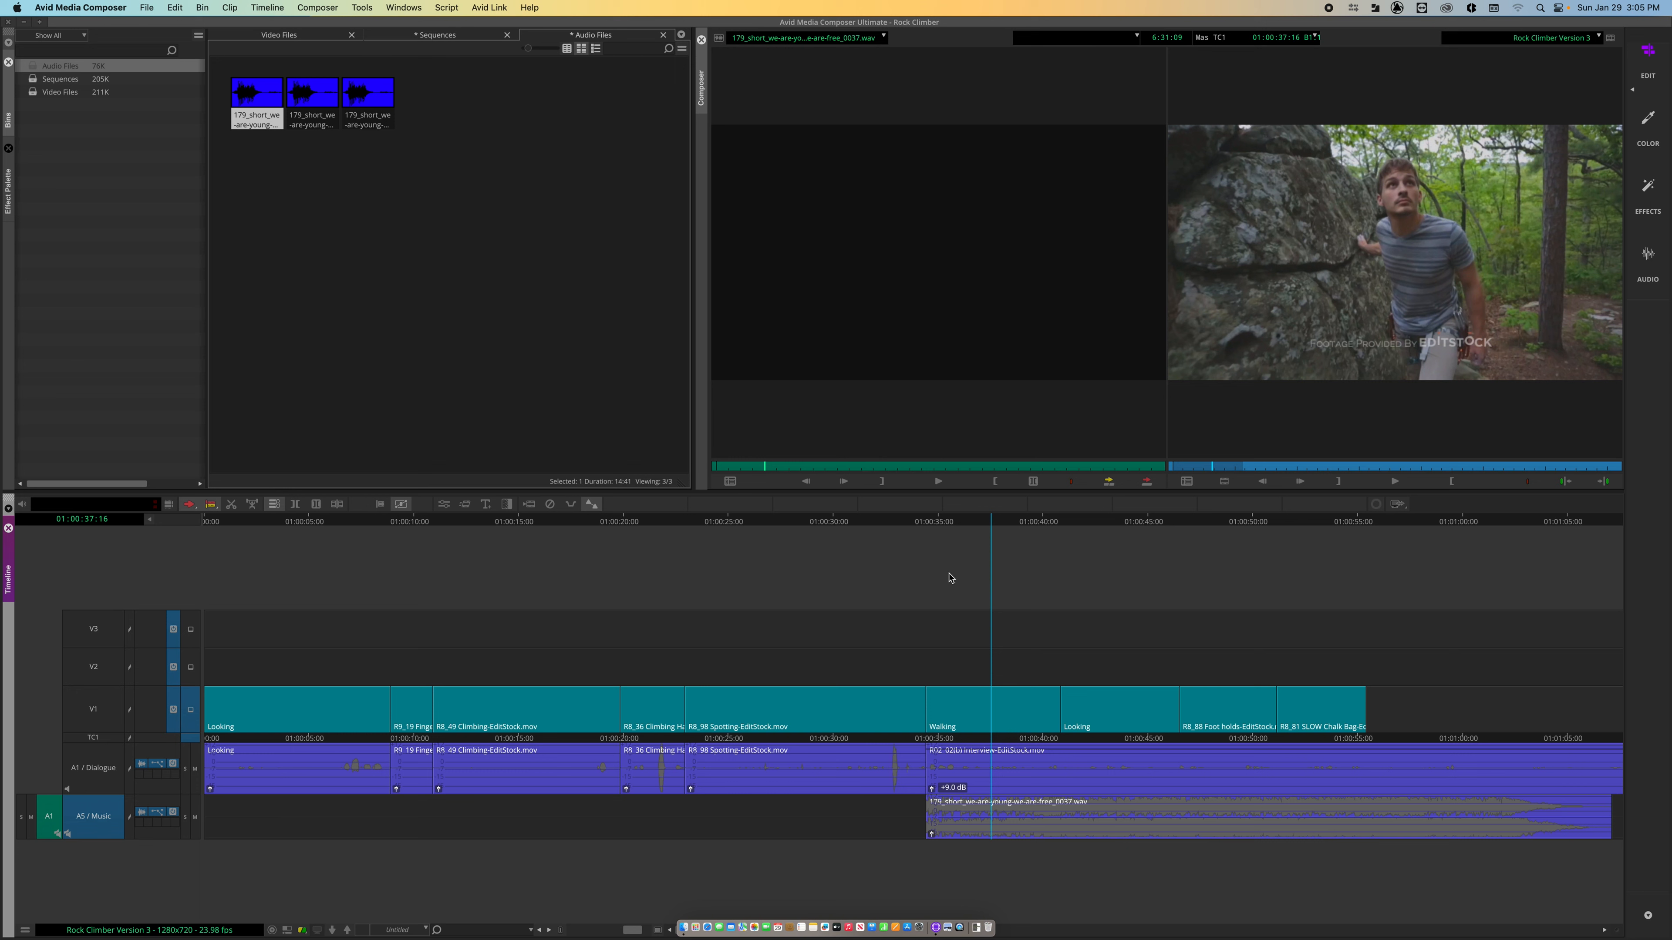
Play a short passage, lower the music clip's gain to -15.5 dB and play it back
key("space")
key("space")
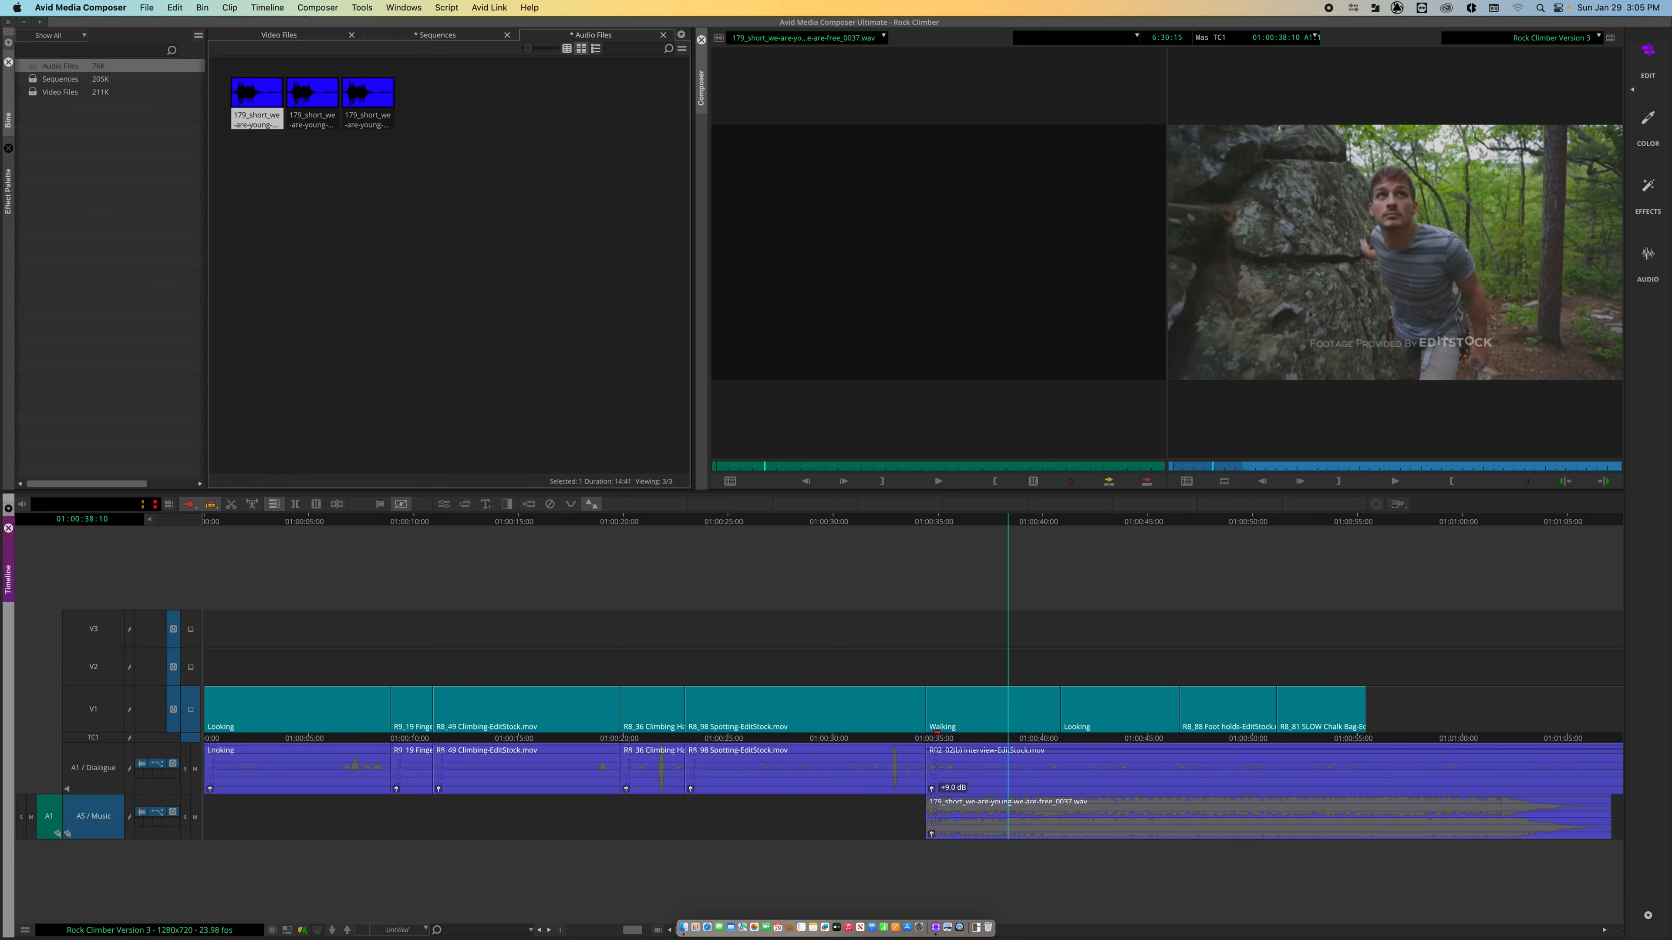
left_click(931, 835)
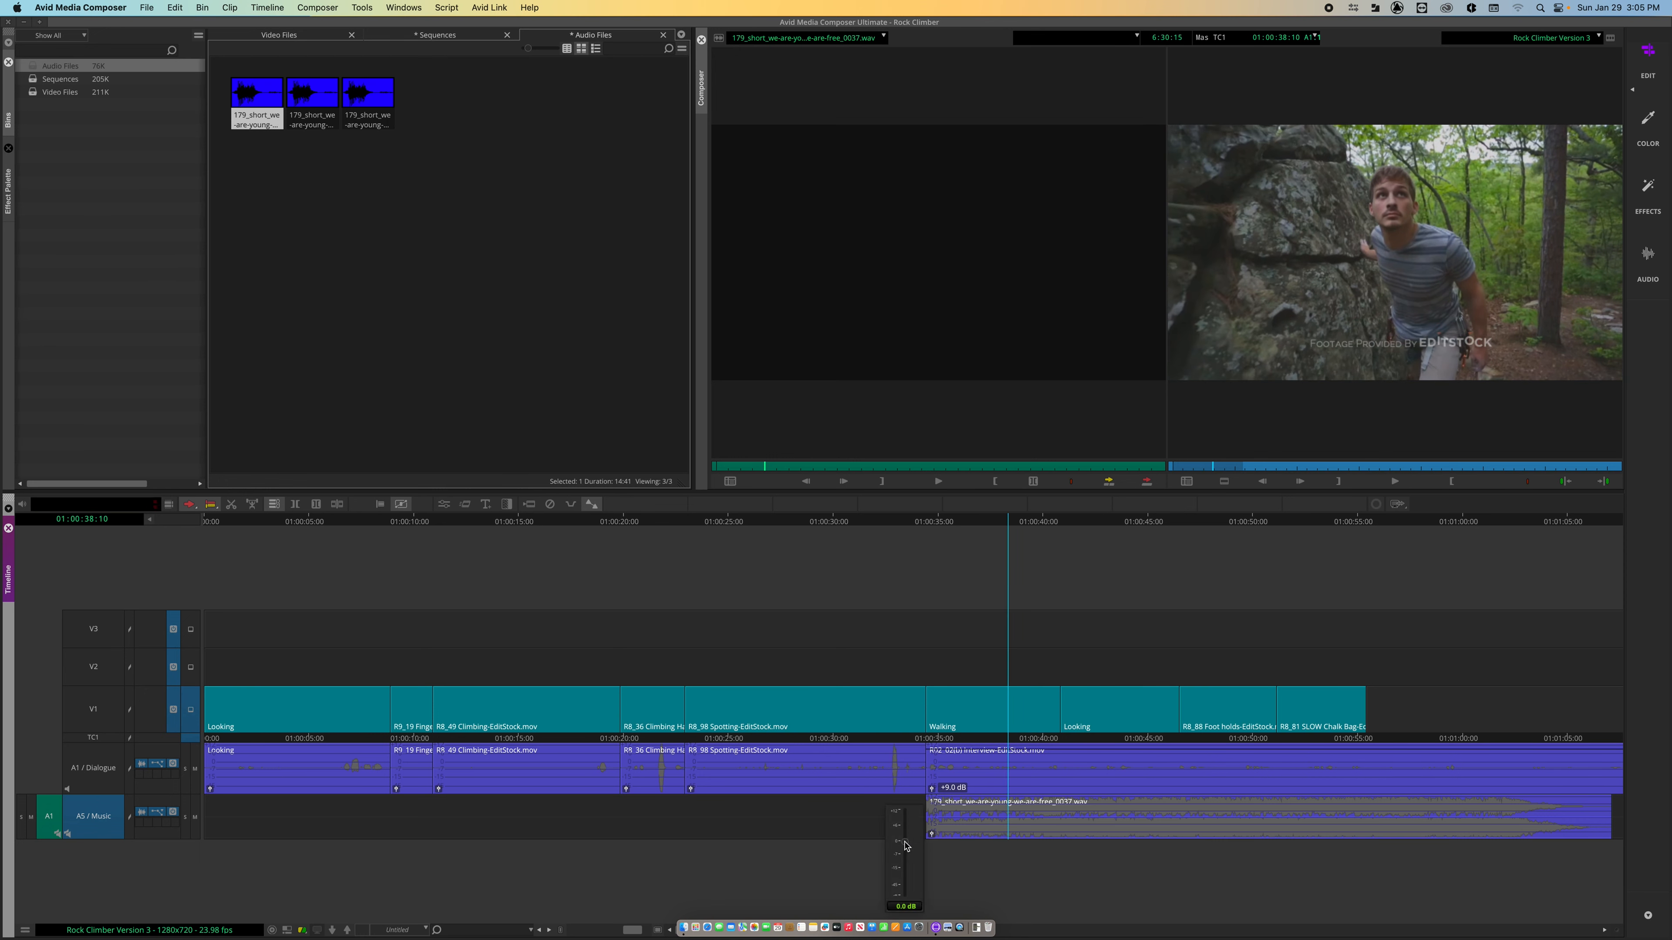
left_click_drag(905, 846, 906, 872)
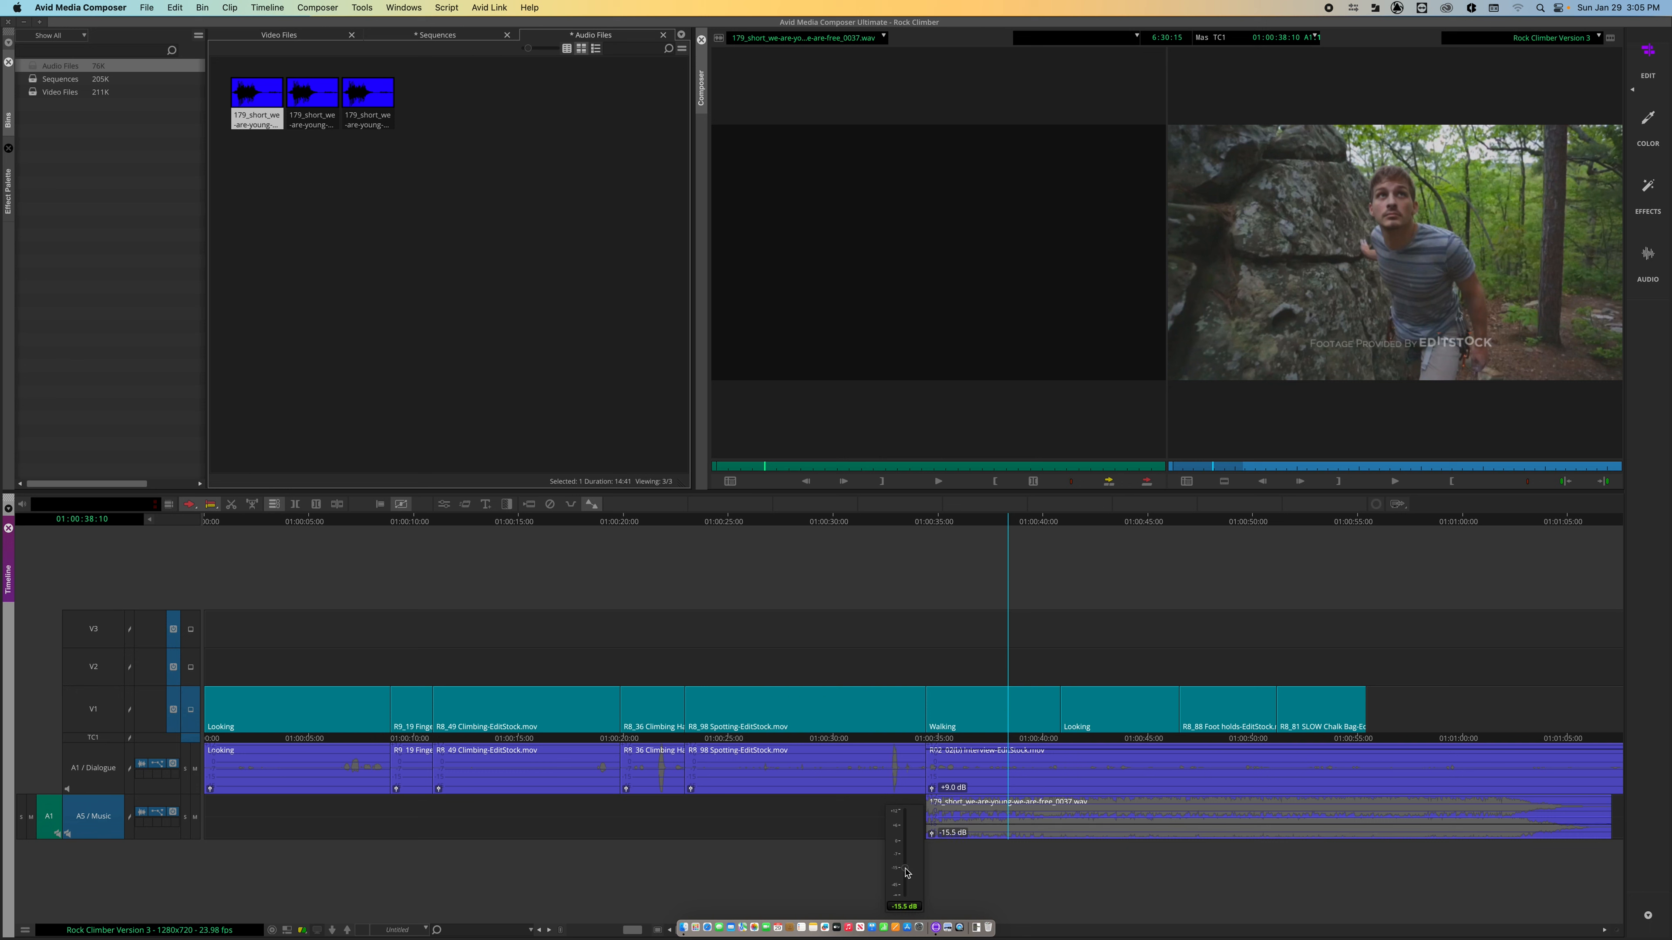
key("space")
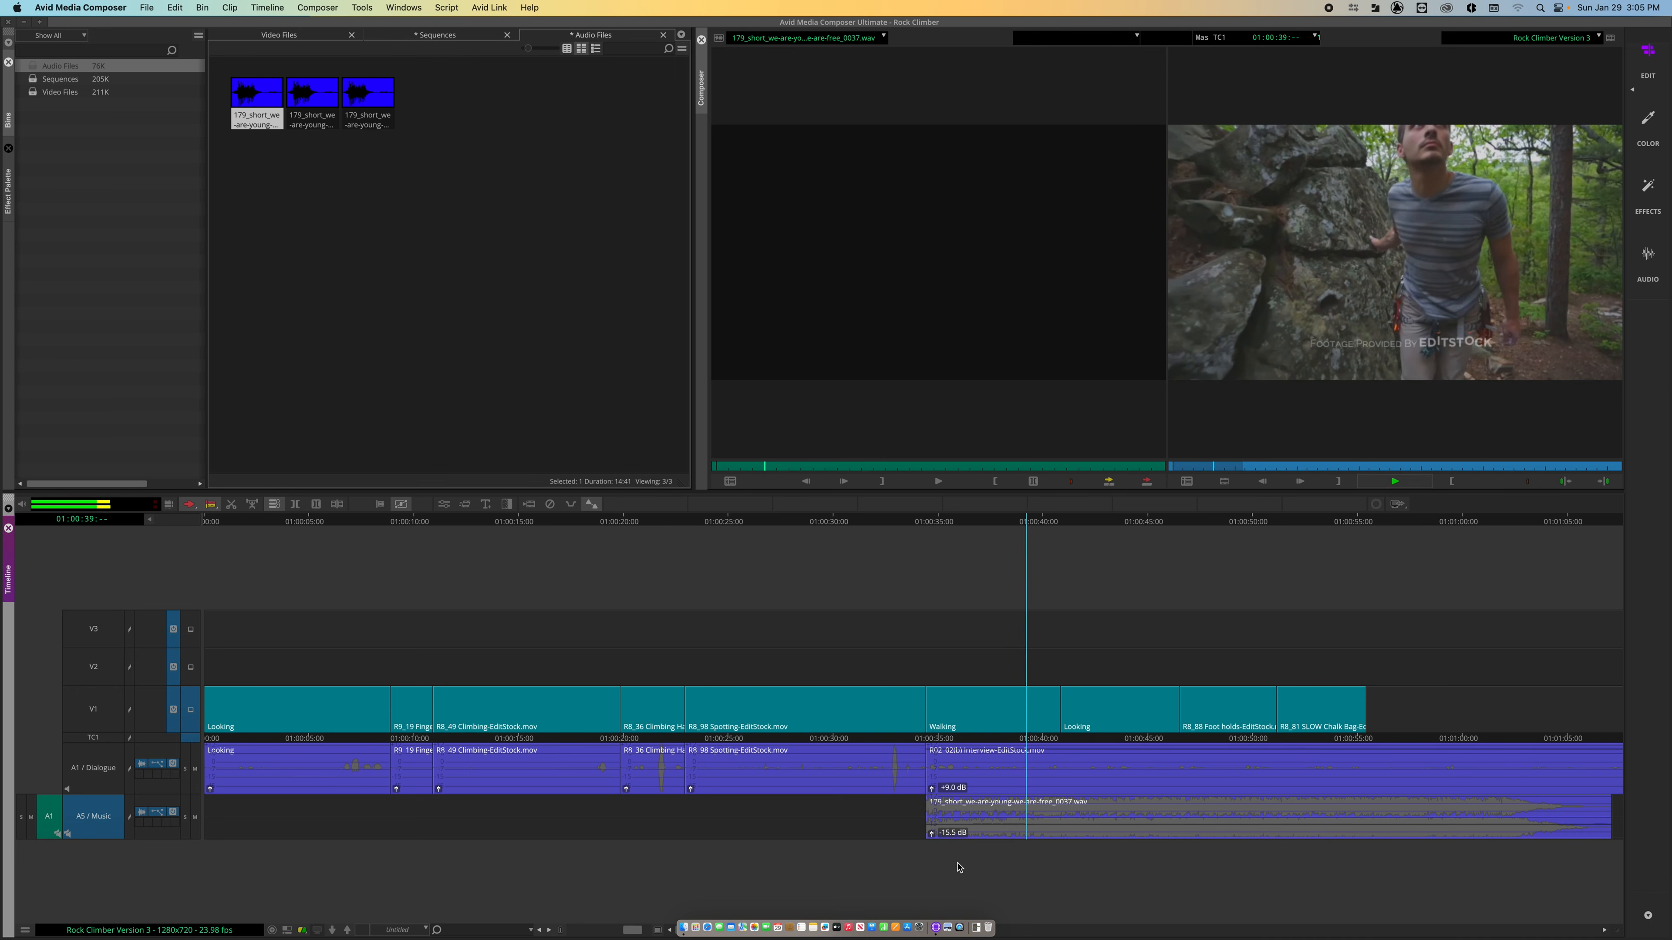
Try the music clip's gain at -57.2 dB and at -34.8 dB, playing the mix after each change
left_click(932, 833)
left_click_drag(905, 872, 908, 902)
key("space")
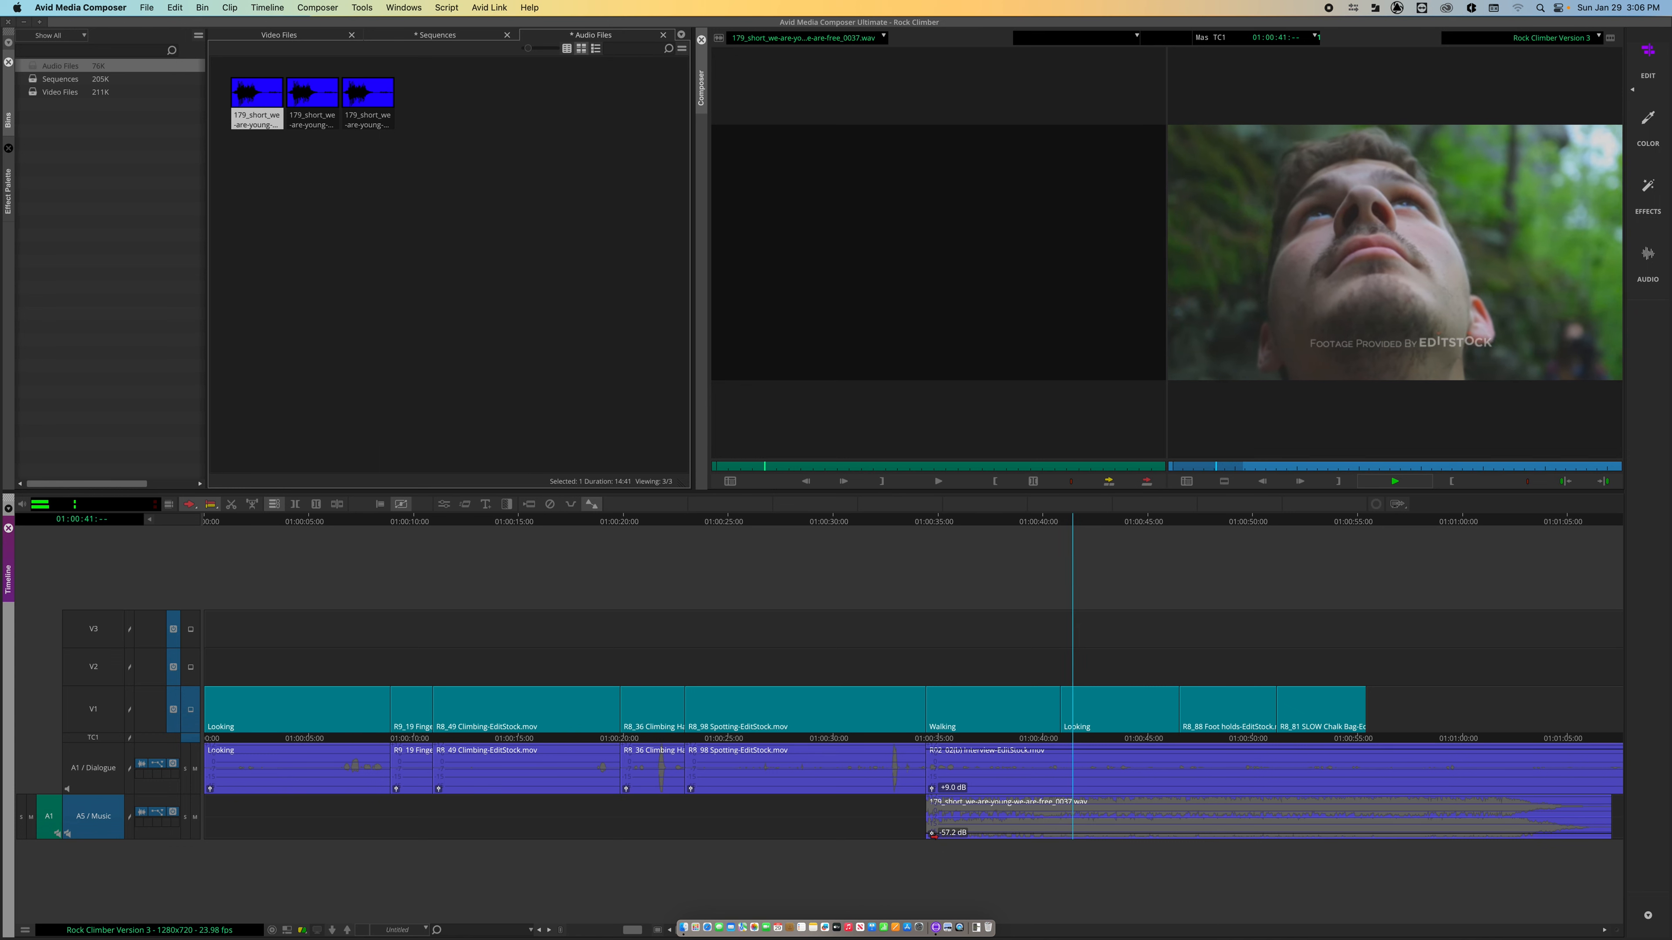
left_click(931, 833)
left_click_drag(908, 896, 908, 880)
key("space")
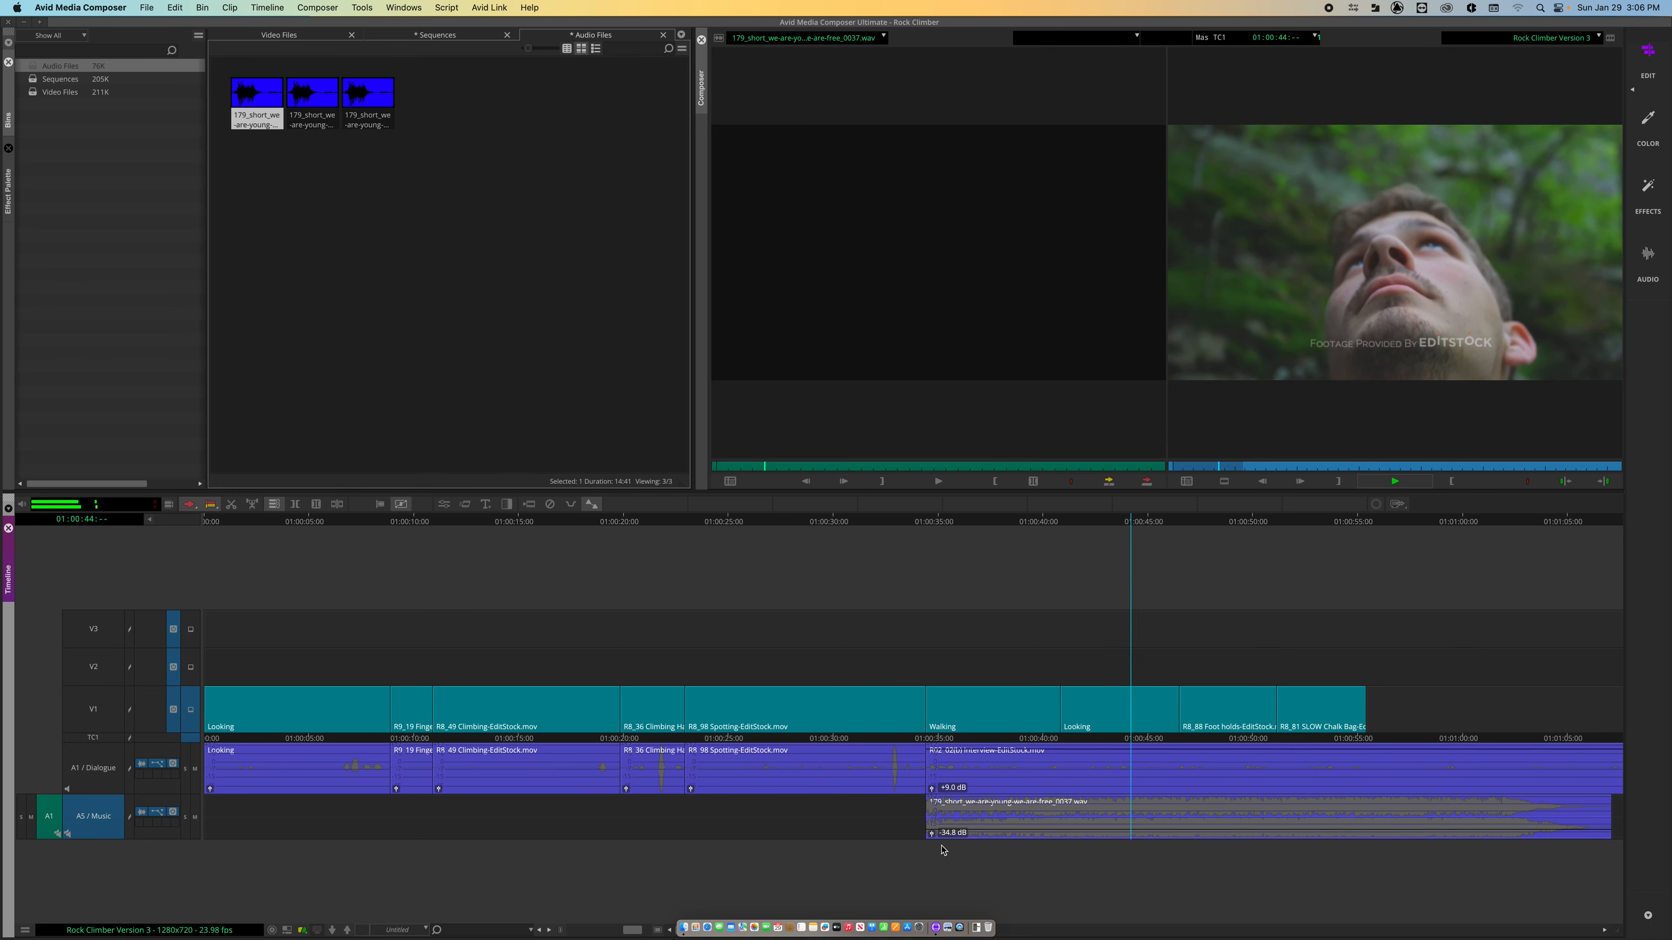
Set the music clip's gain to -40.6 dB and play the mix past the end of the video
left_click(931, 833)
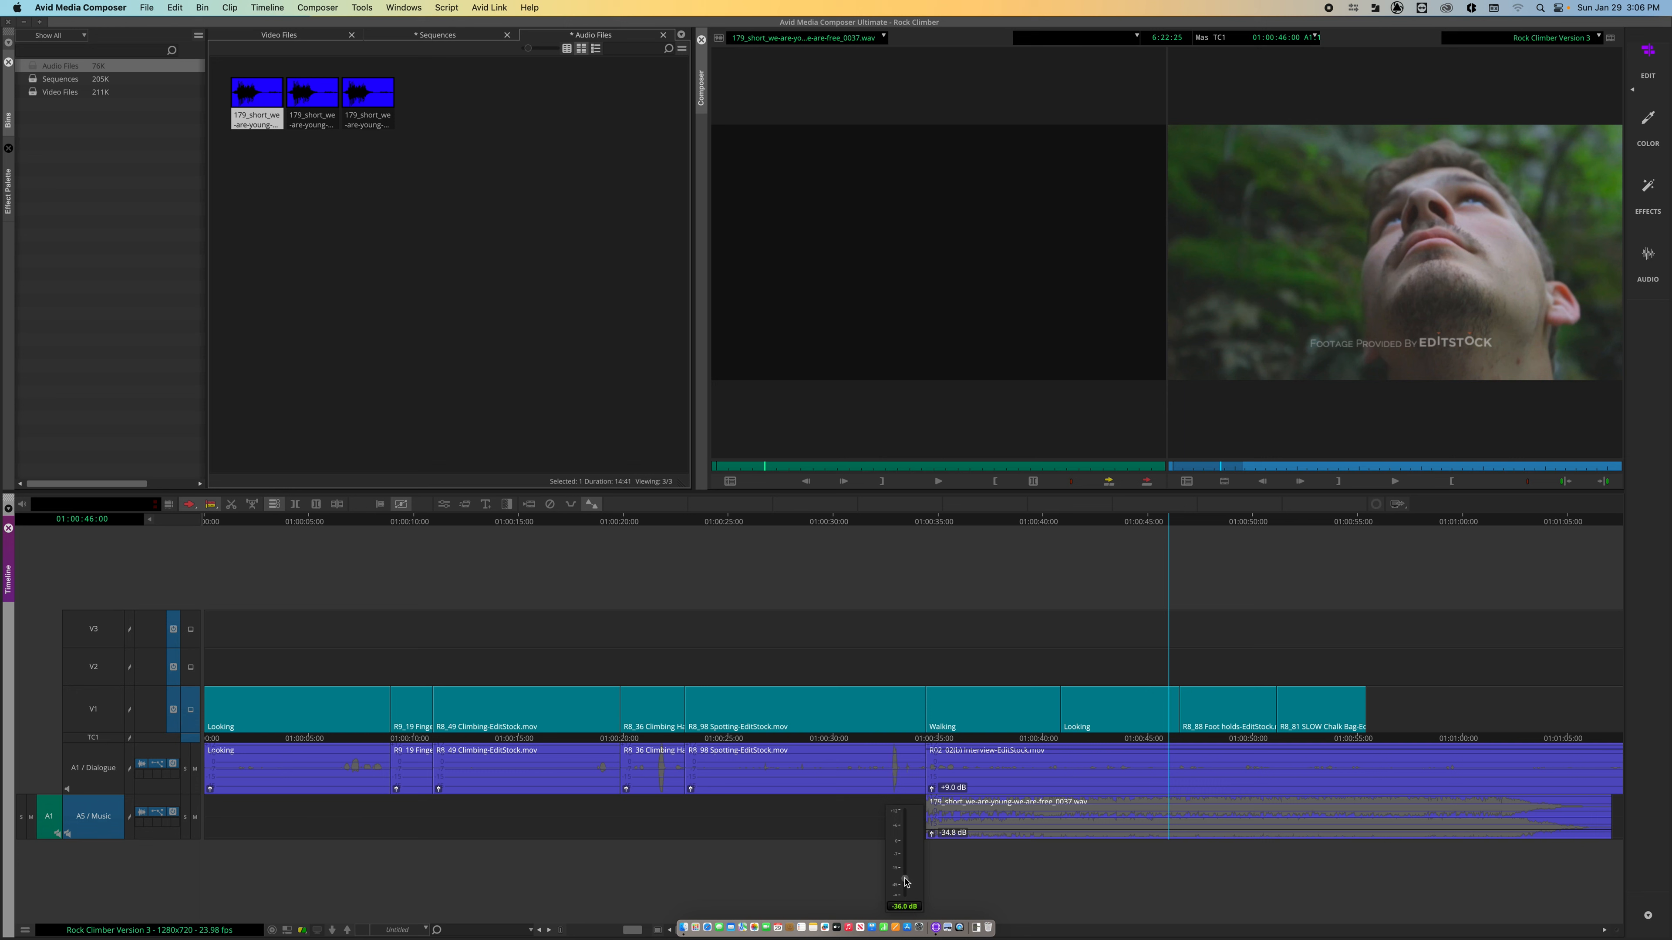
left_click_drag(905, 884, 922, 884)
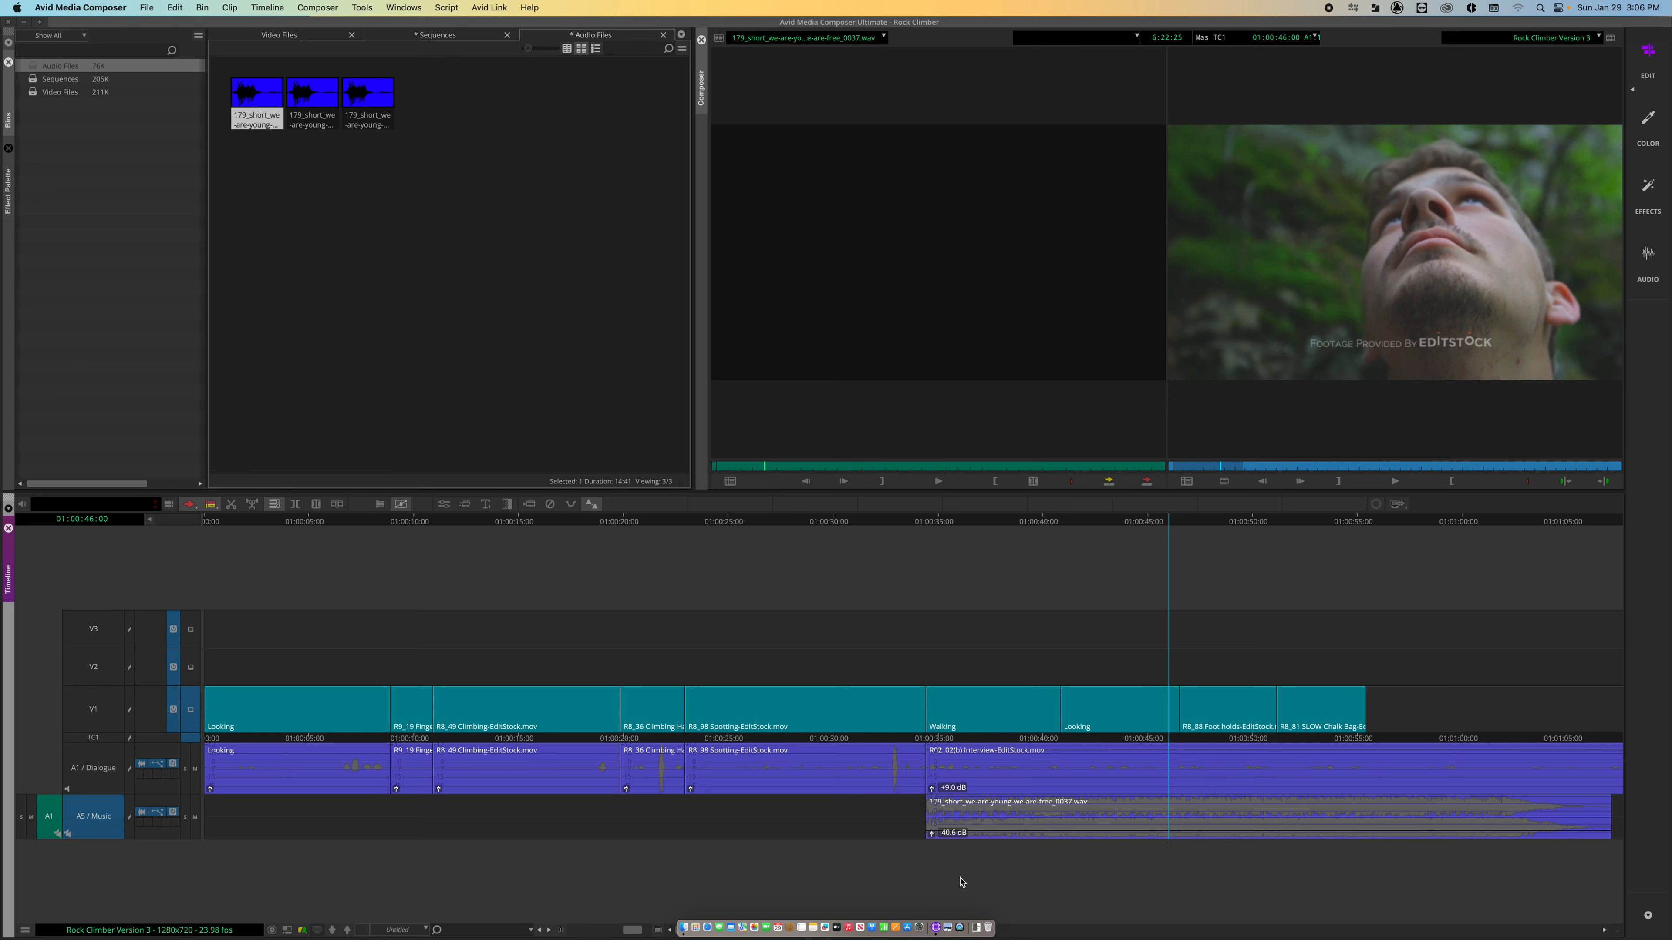
key("space")
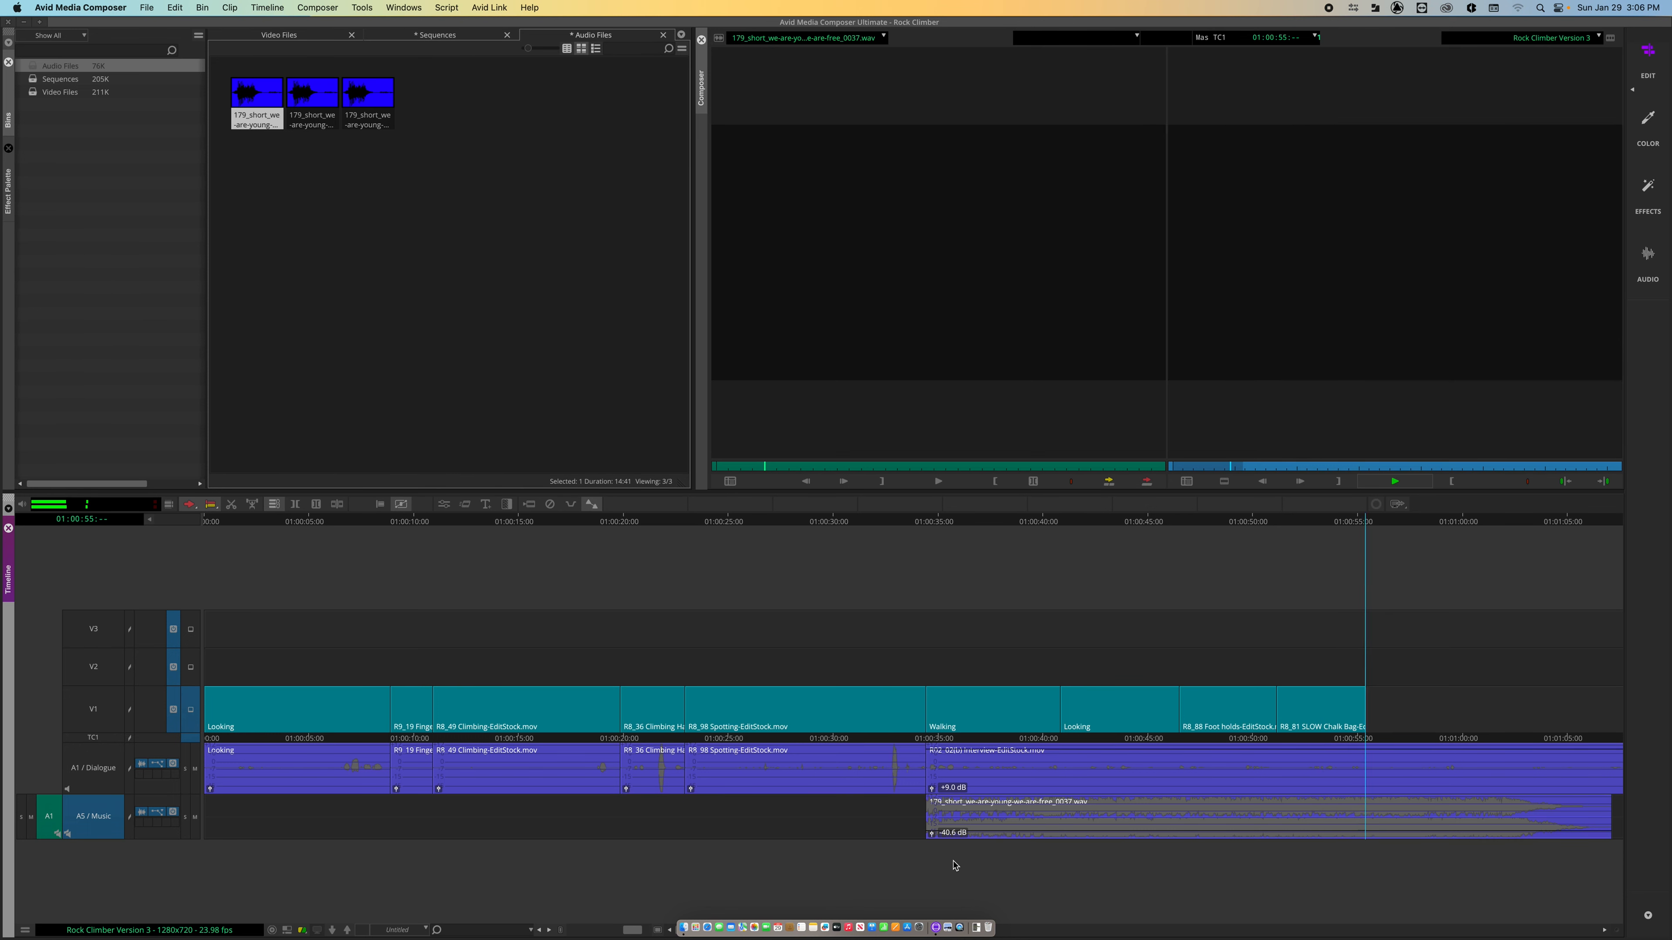
key("space")
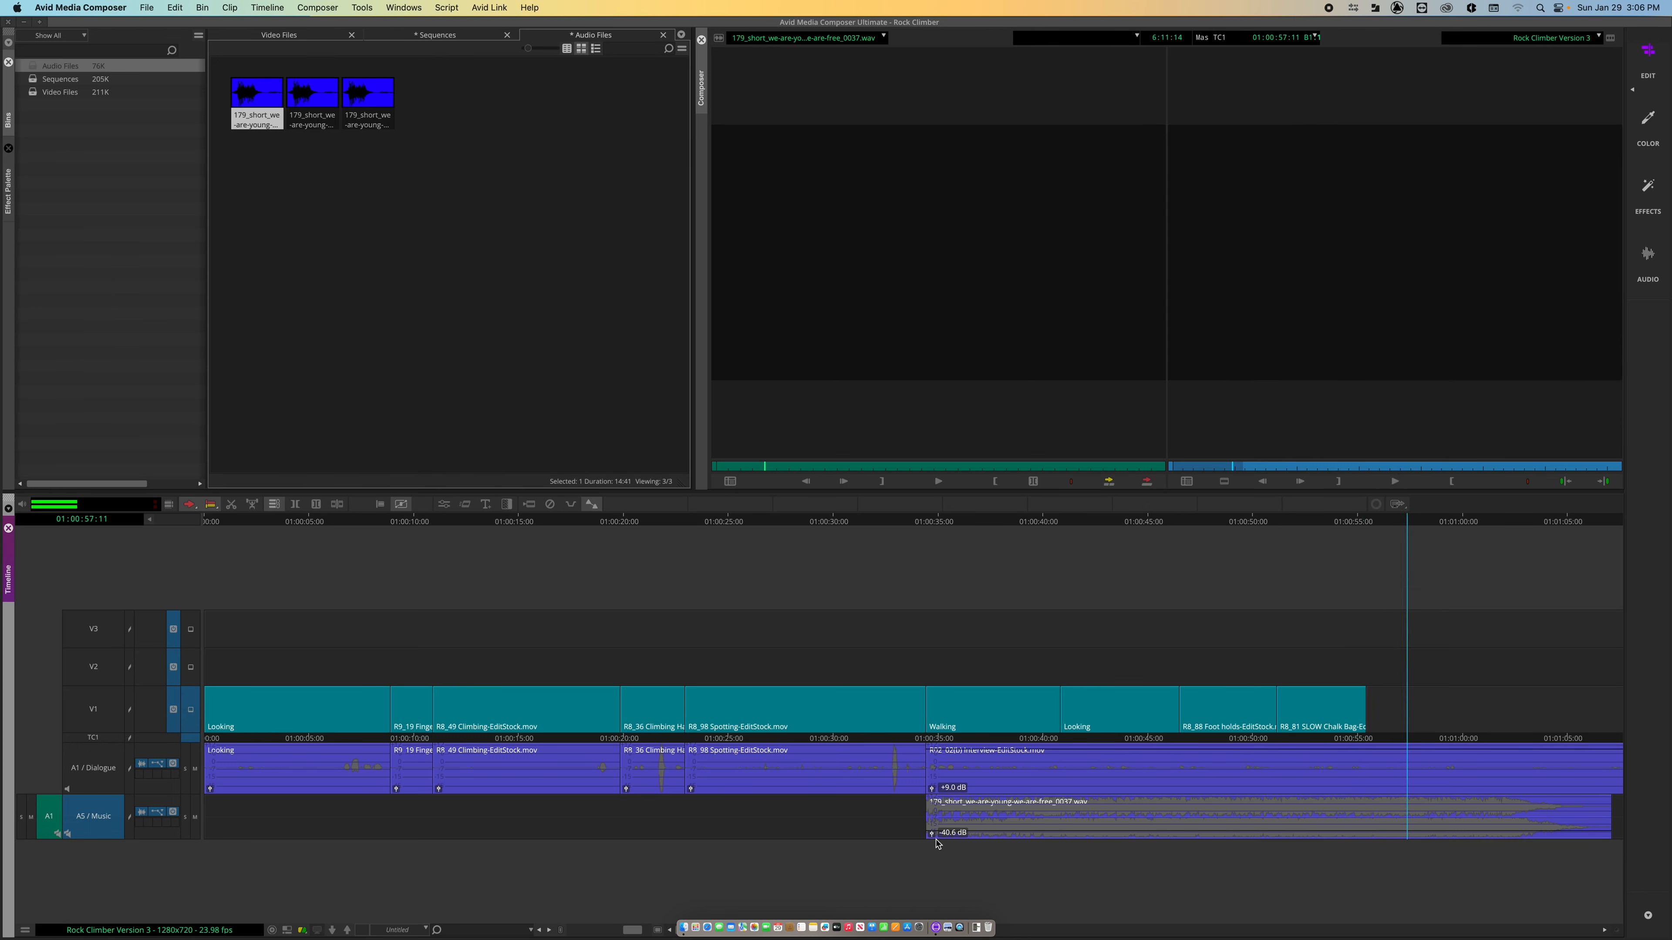
Set the music clip's gain to -43.1 dB
left_click(931, 834)
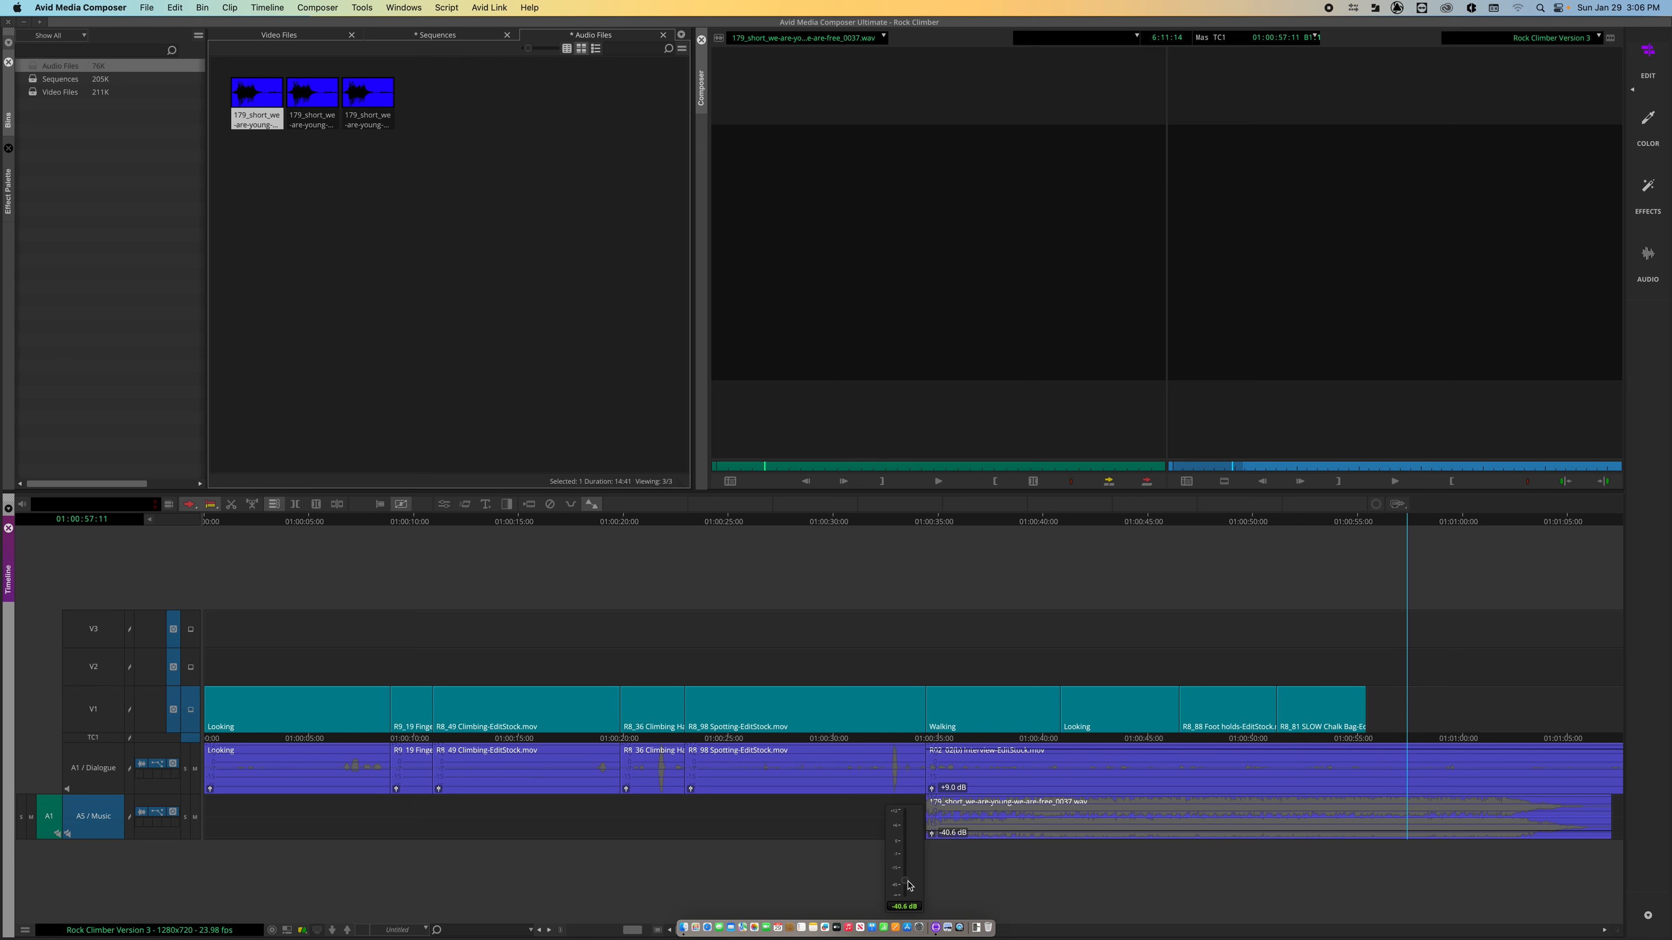
left_click_drag(909, 885, 909, 886)
left_click(951, 881)
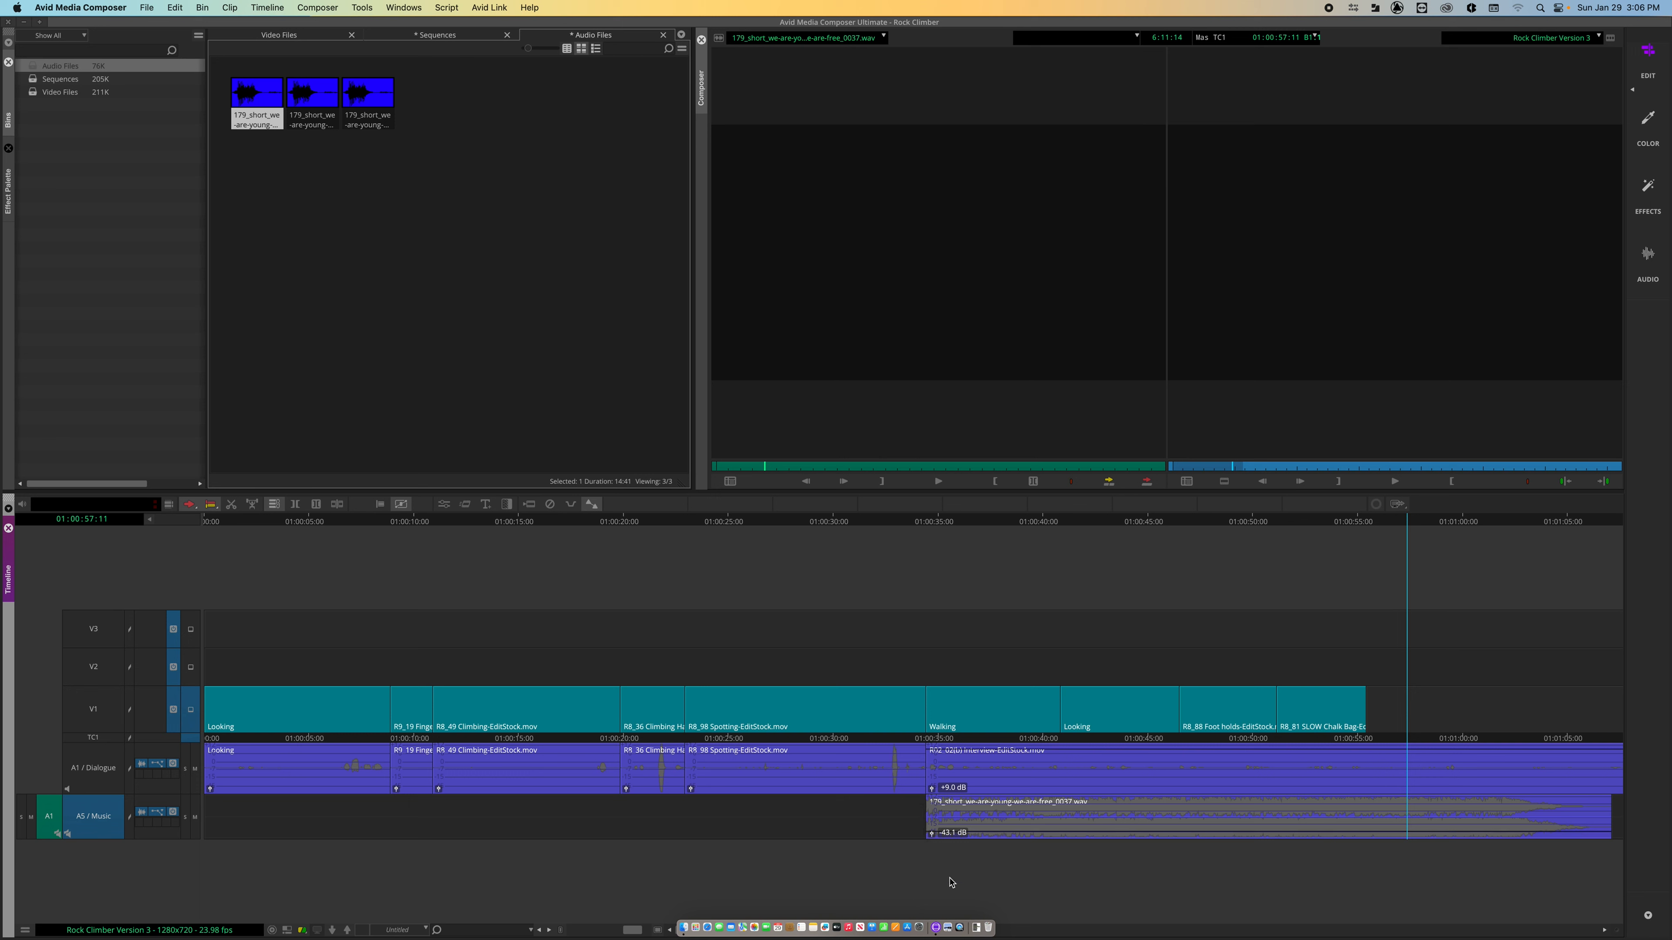
Play the mix from the start of the Walking clip past the end of the video
left_click(941, 525)
key("space")
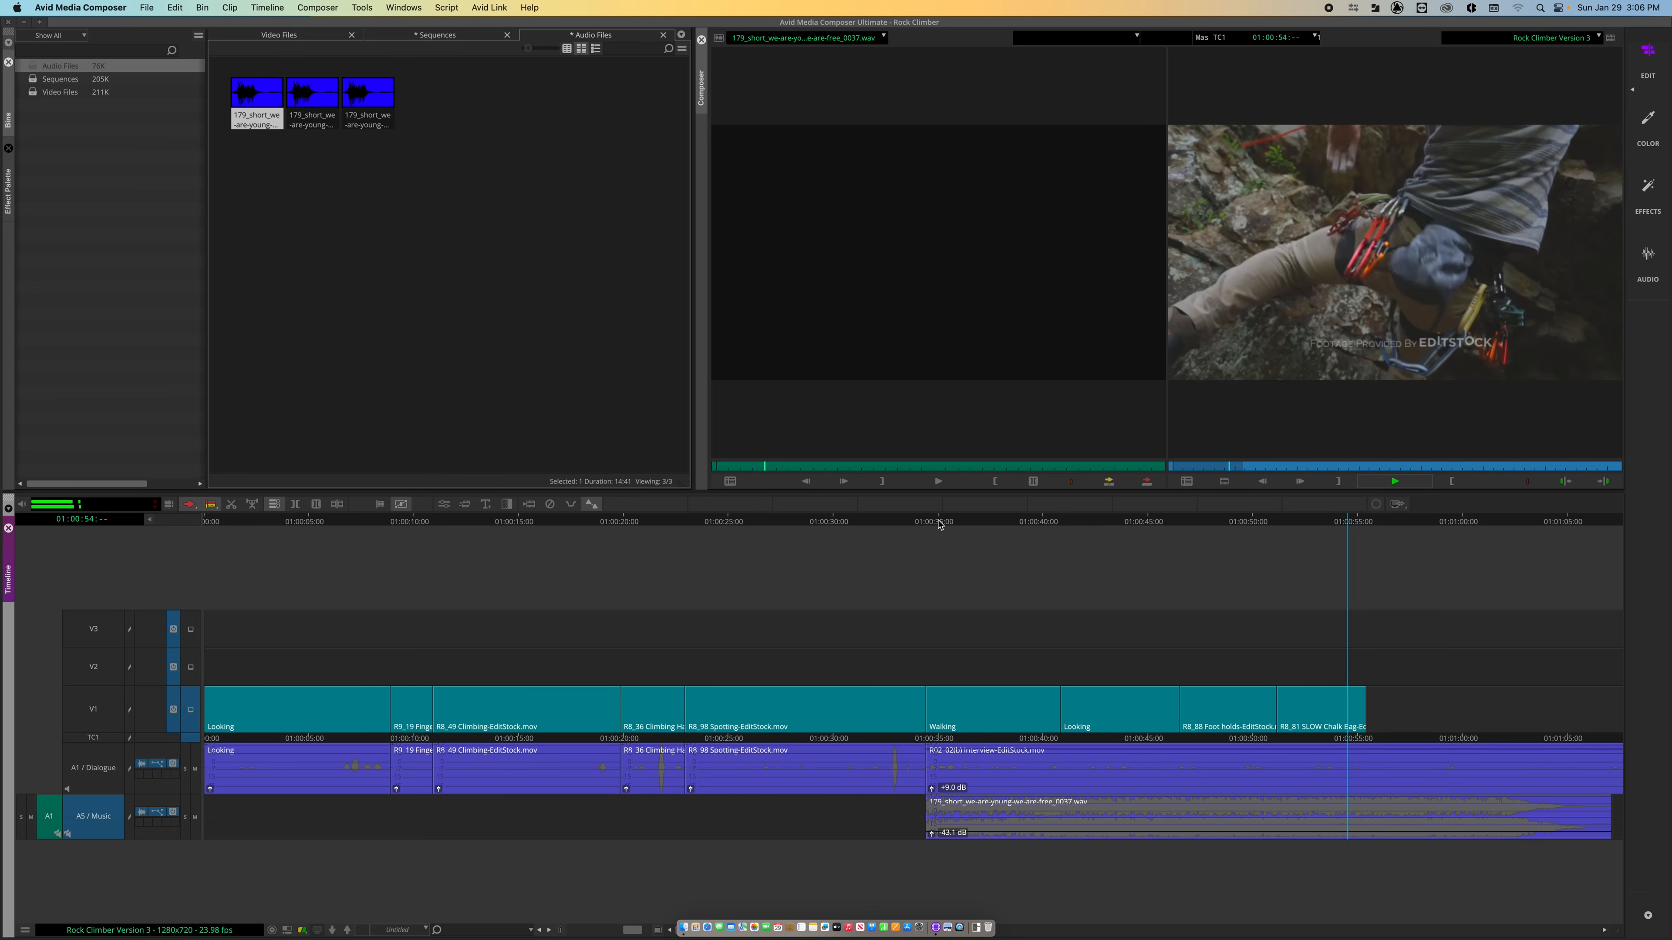
key("space")
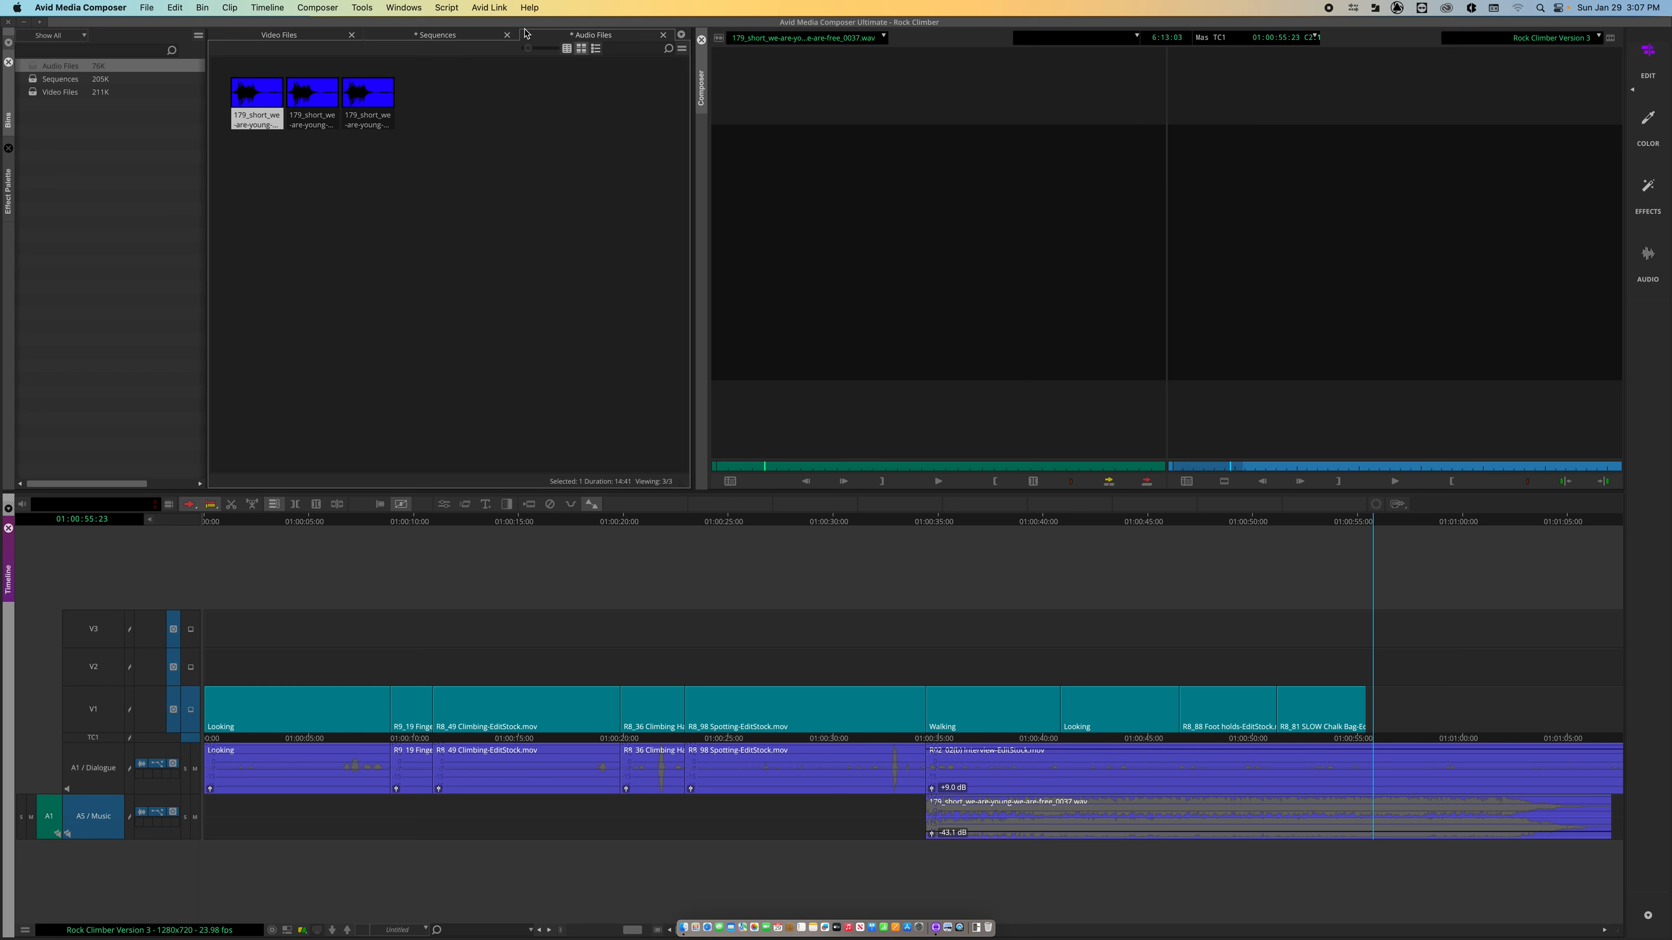
Open the Audio Tool and dock its meters between the bins and the Composer
left_click(361, 7)
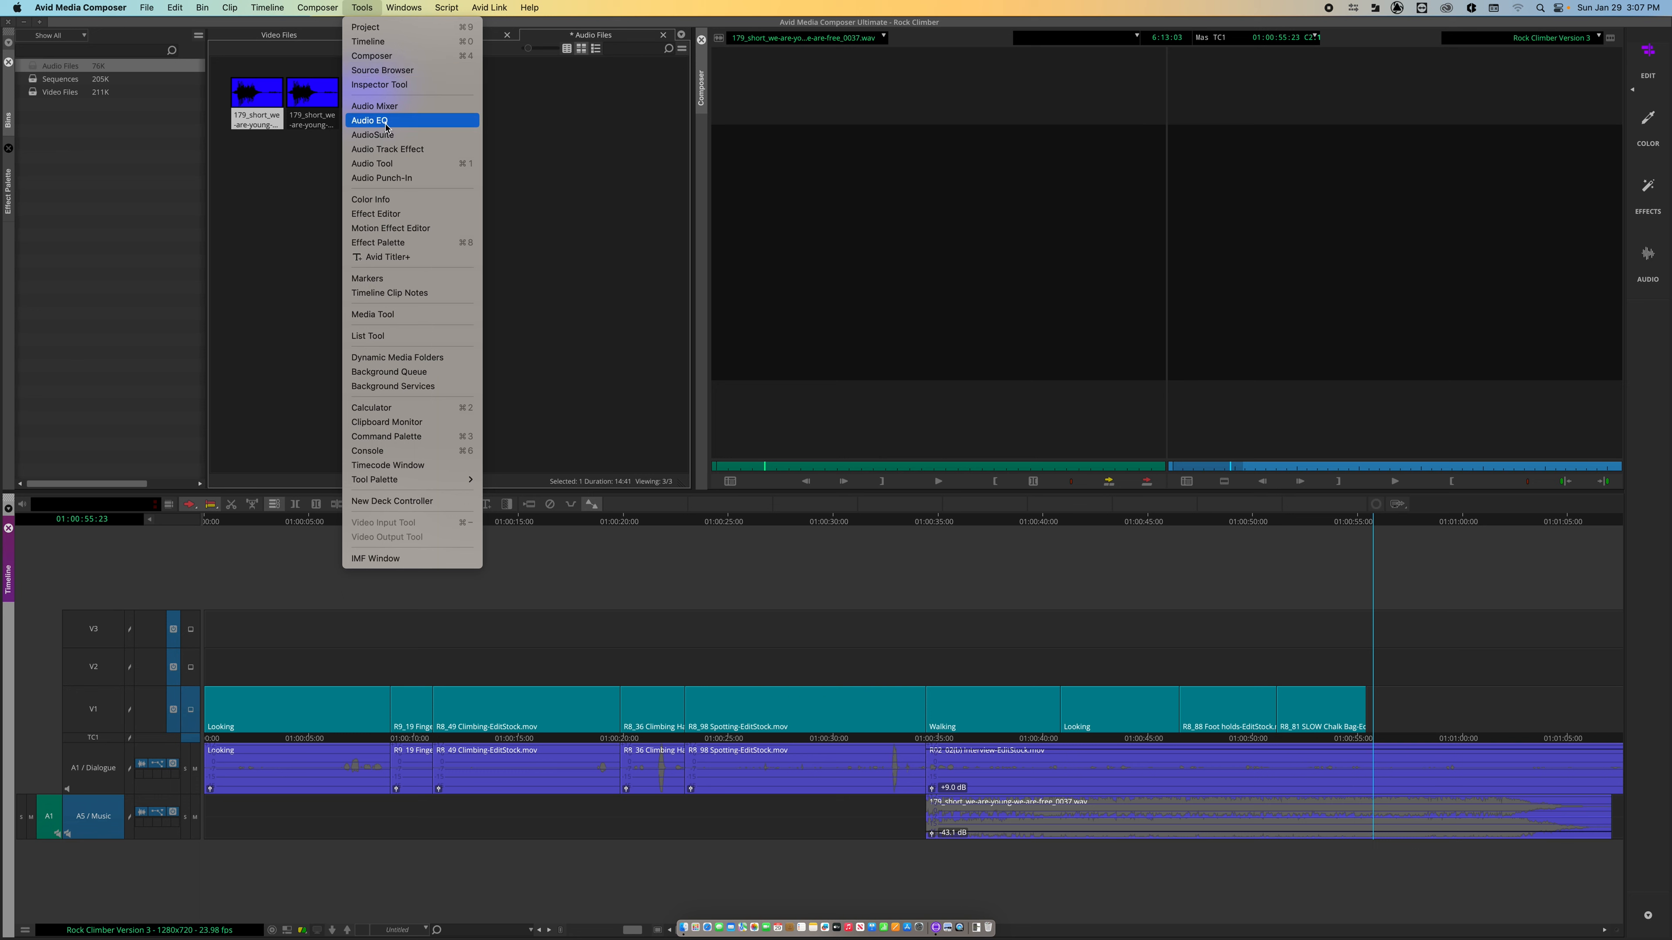
left_click(409, 164)
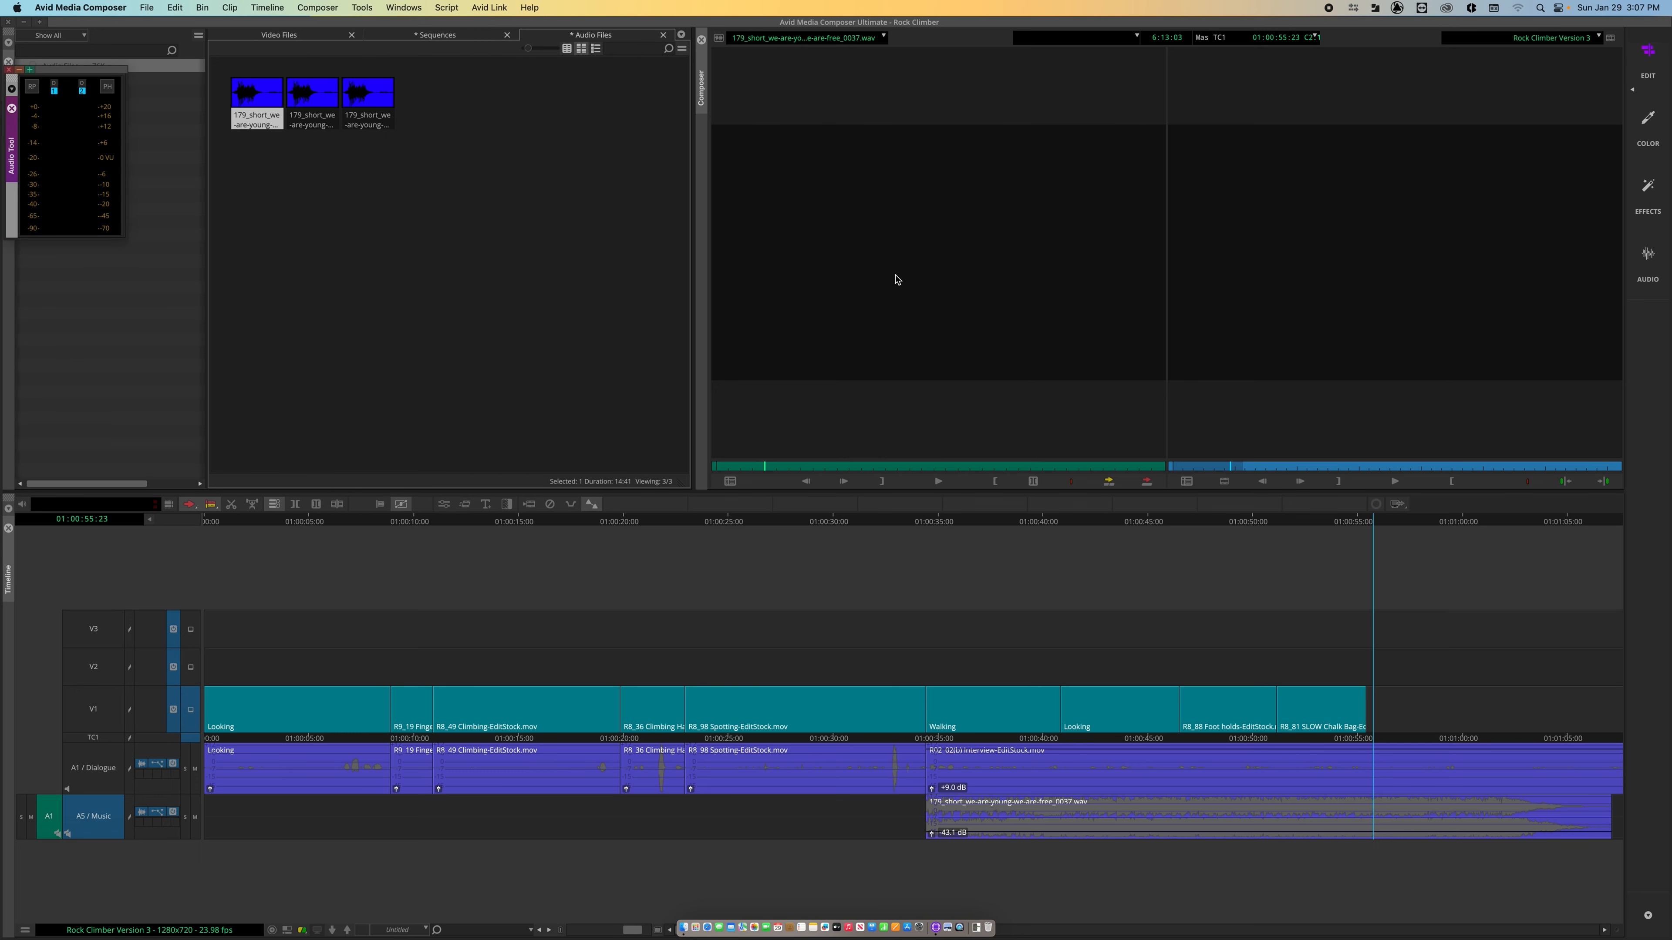
left_click(361, 7)
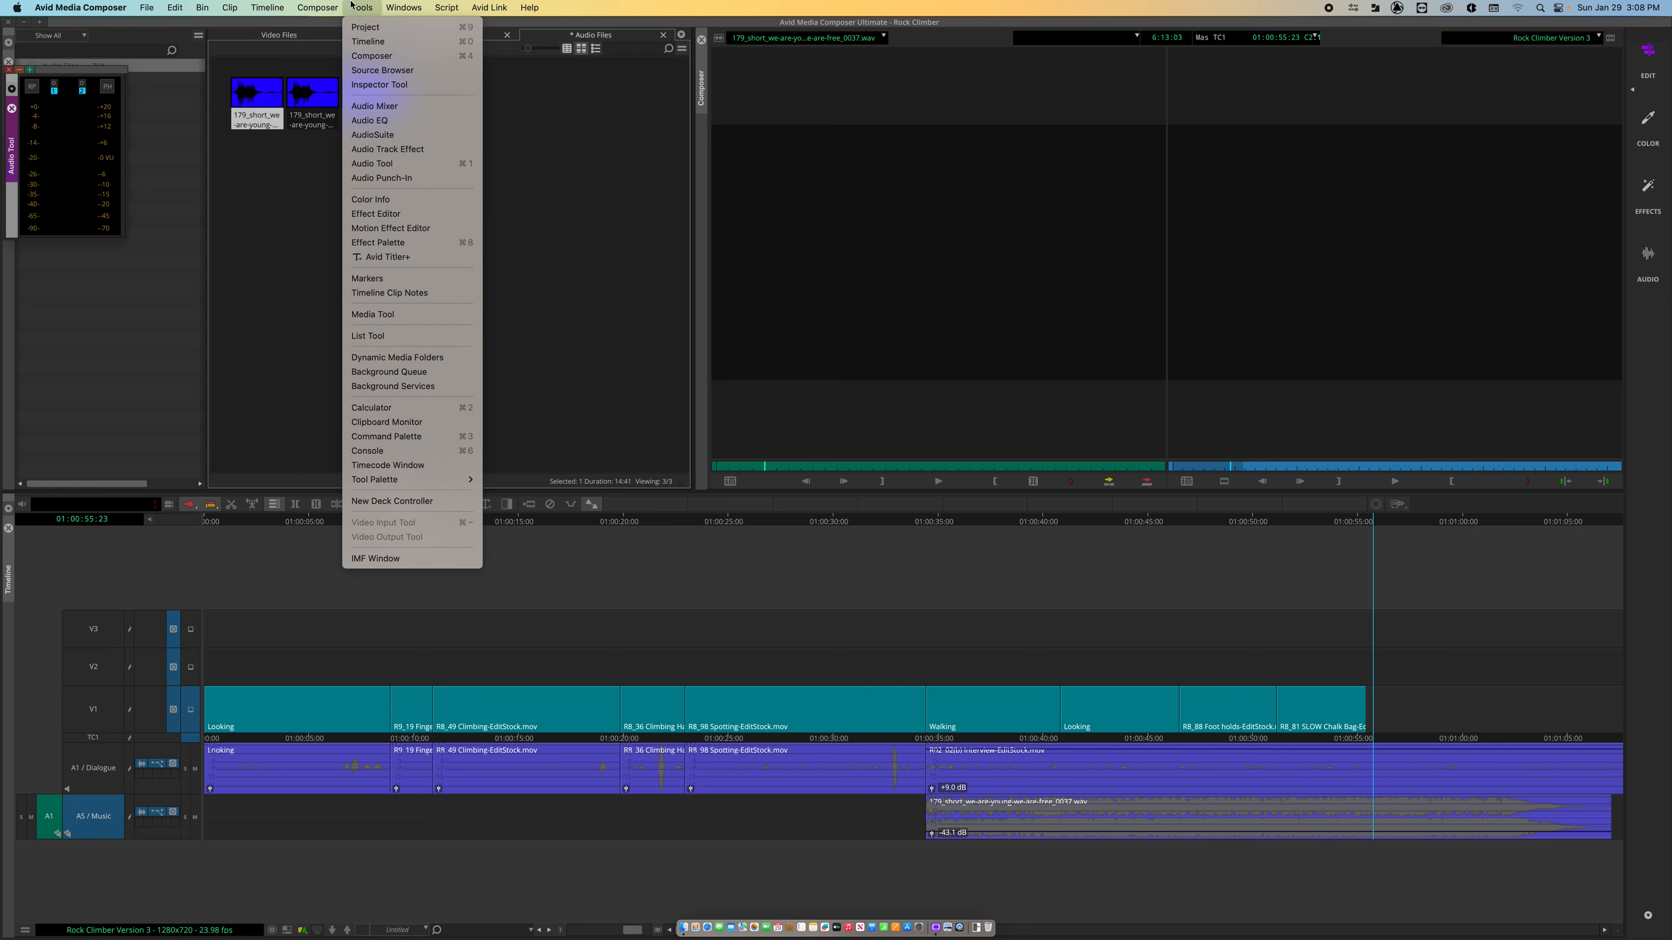
left_click(408, 41)
left_click_drag(74, 72, 835, 538)
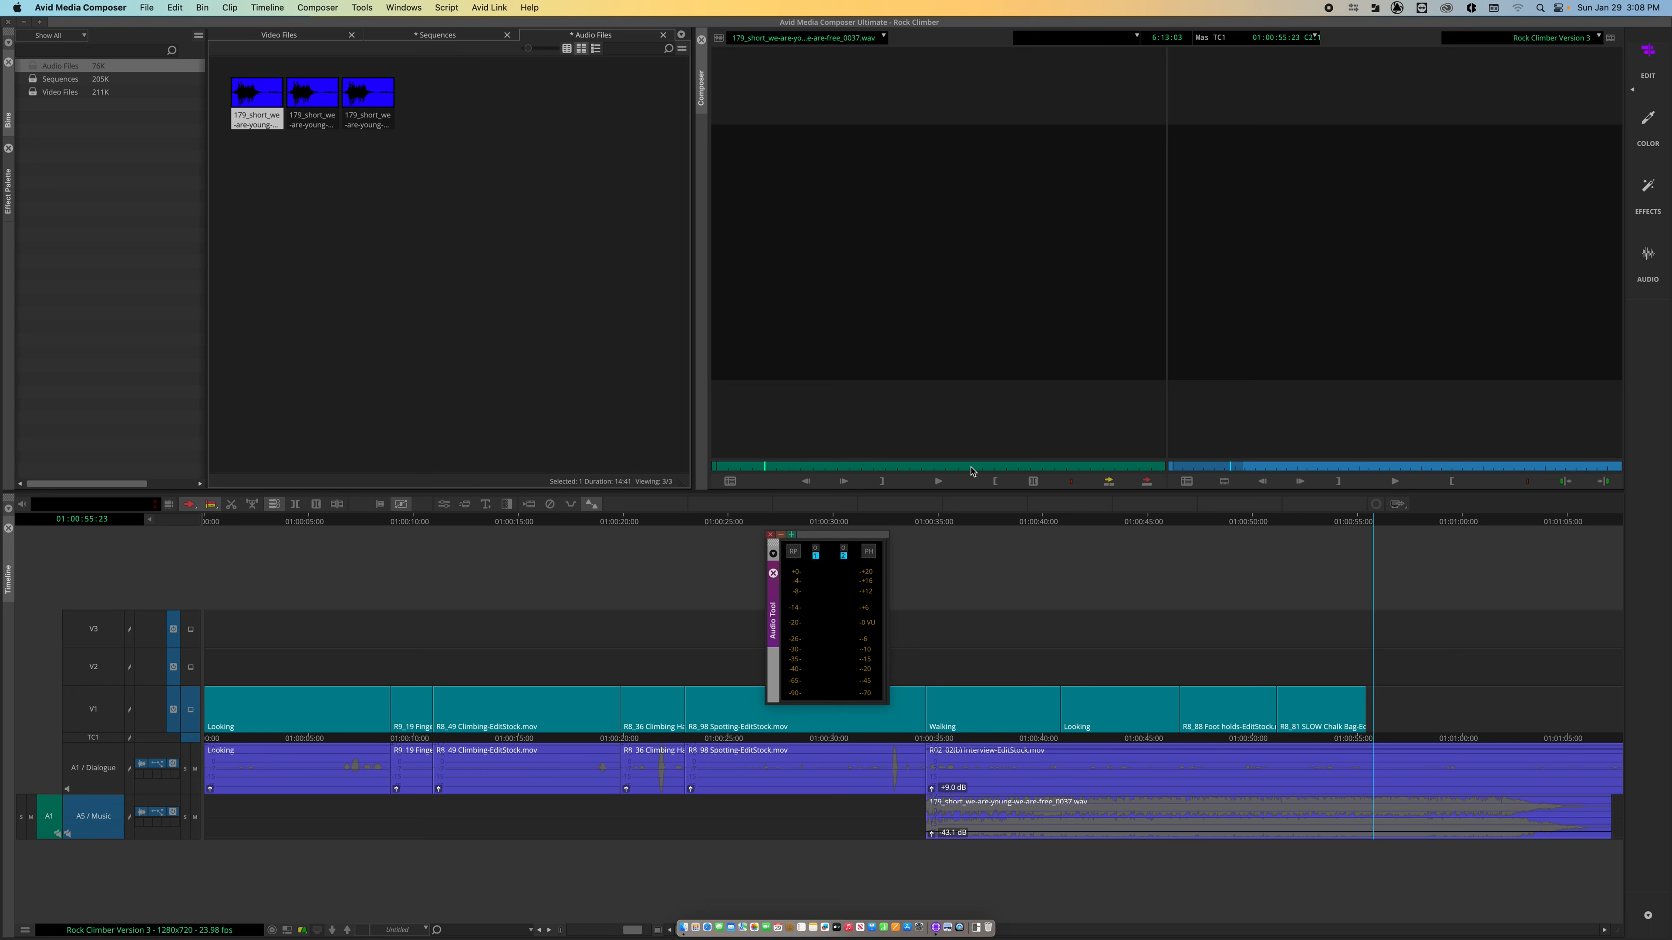
left_click_drag(770, 608, 692, 303)
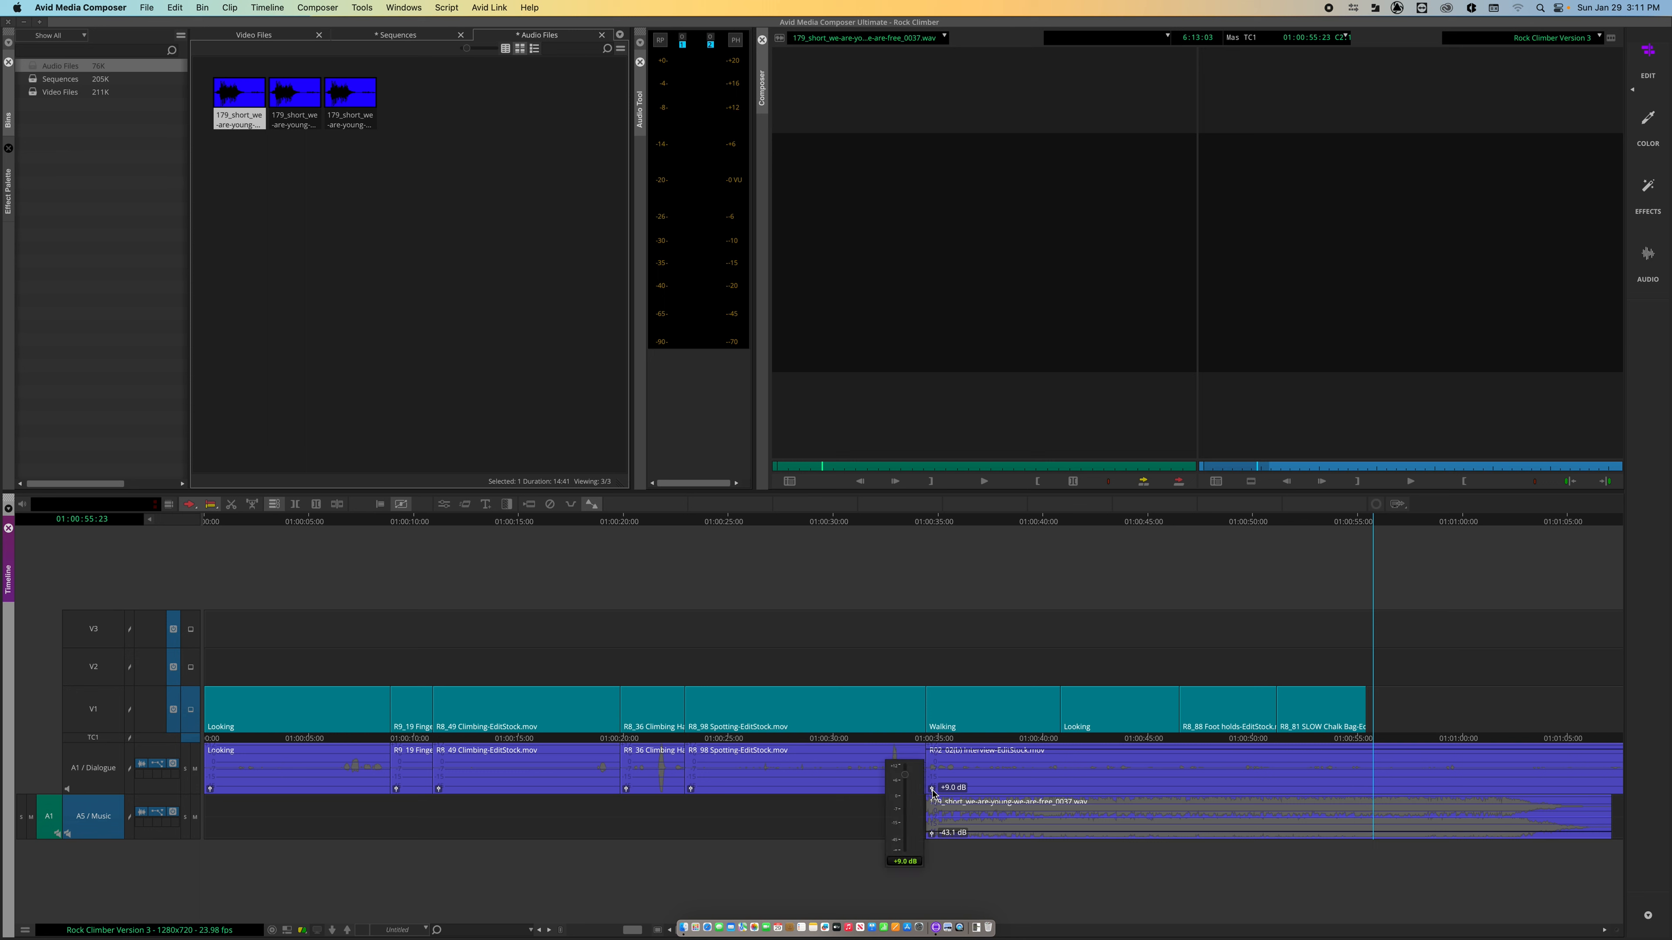
Move the Audio Tool meters out of their dock and dock them beside the Timeline
left_click(690, 790)
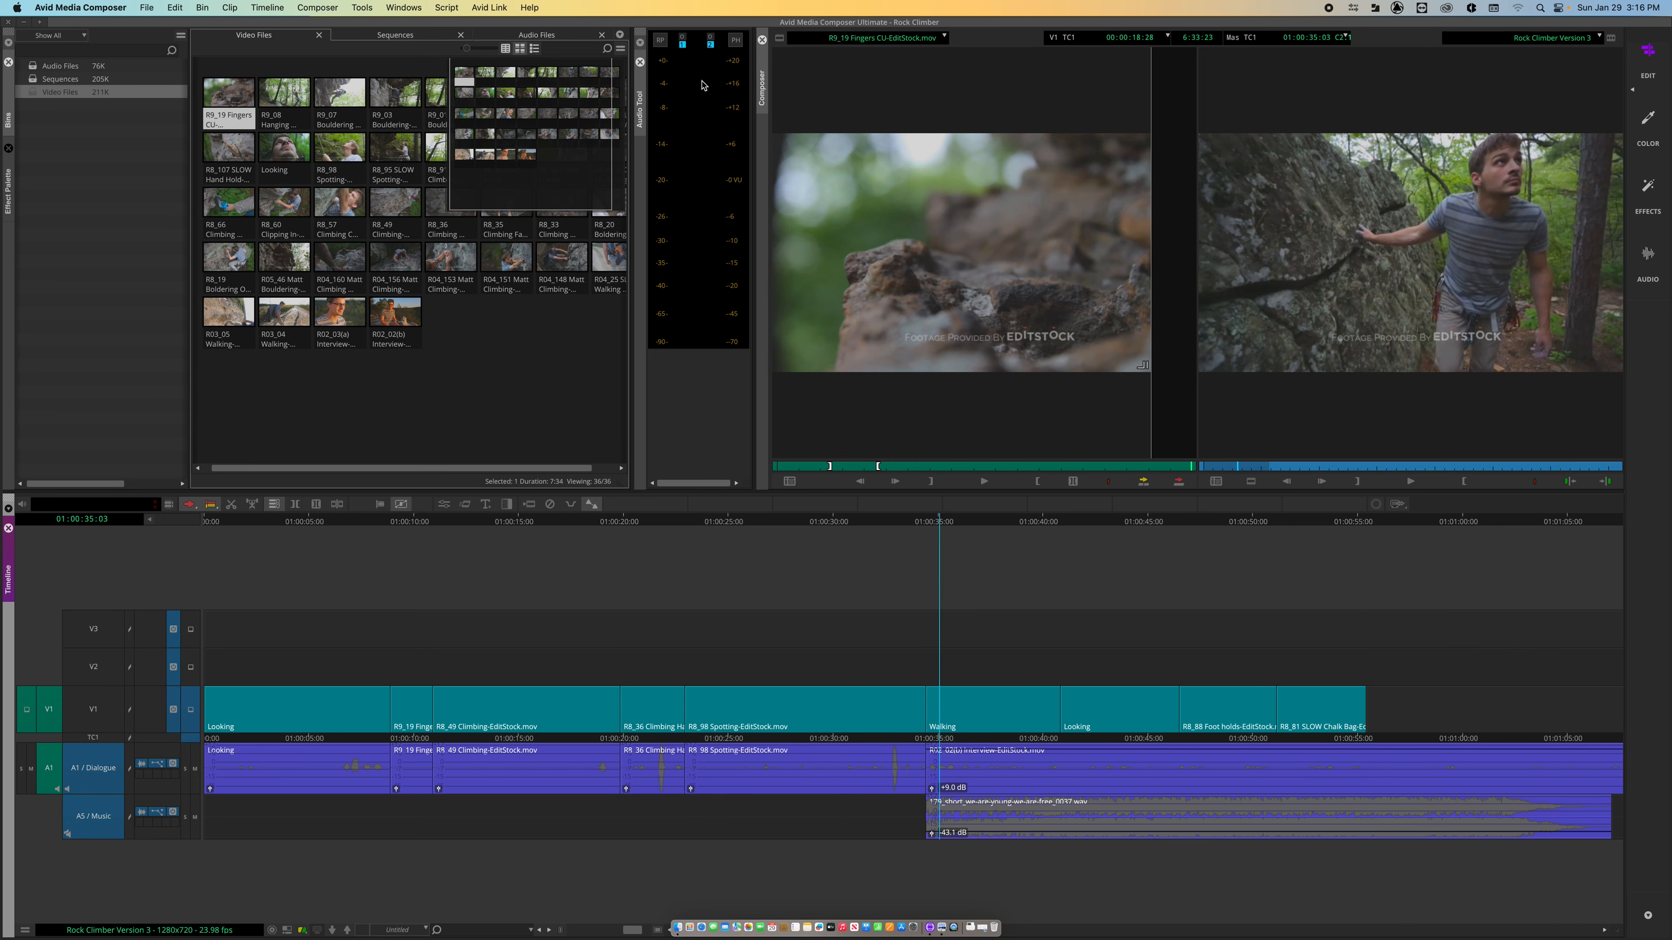
left_click(642, 114)
left_click_drag(642, 113, 66, 632)
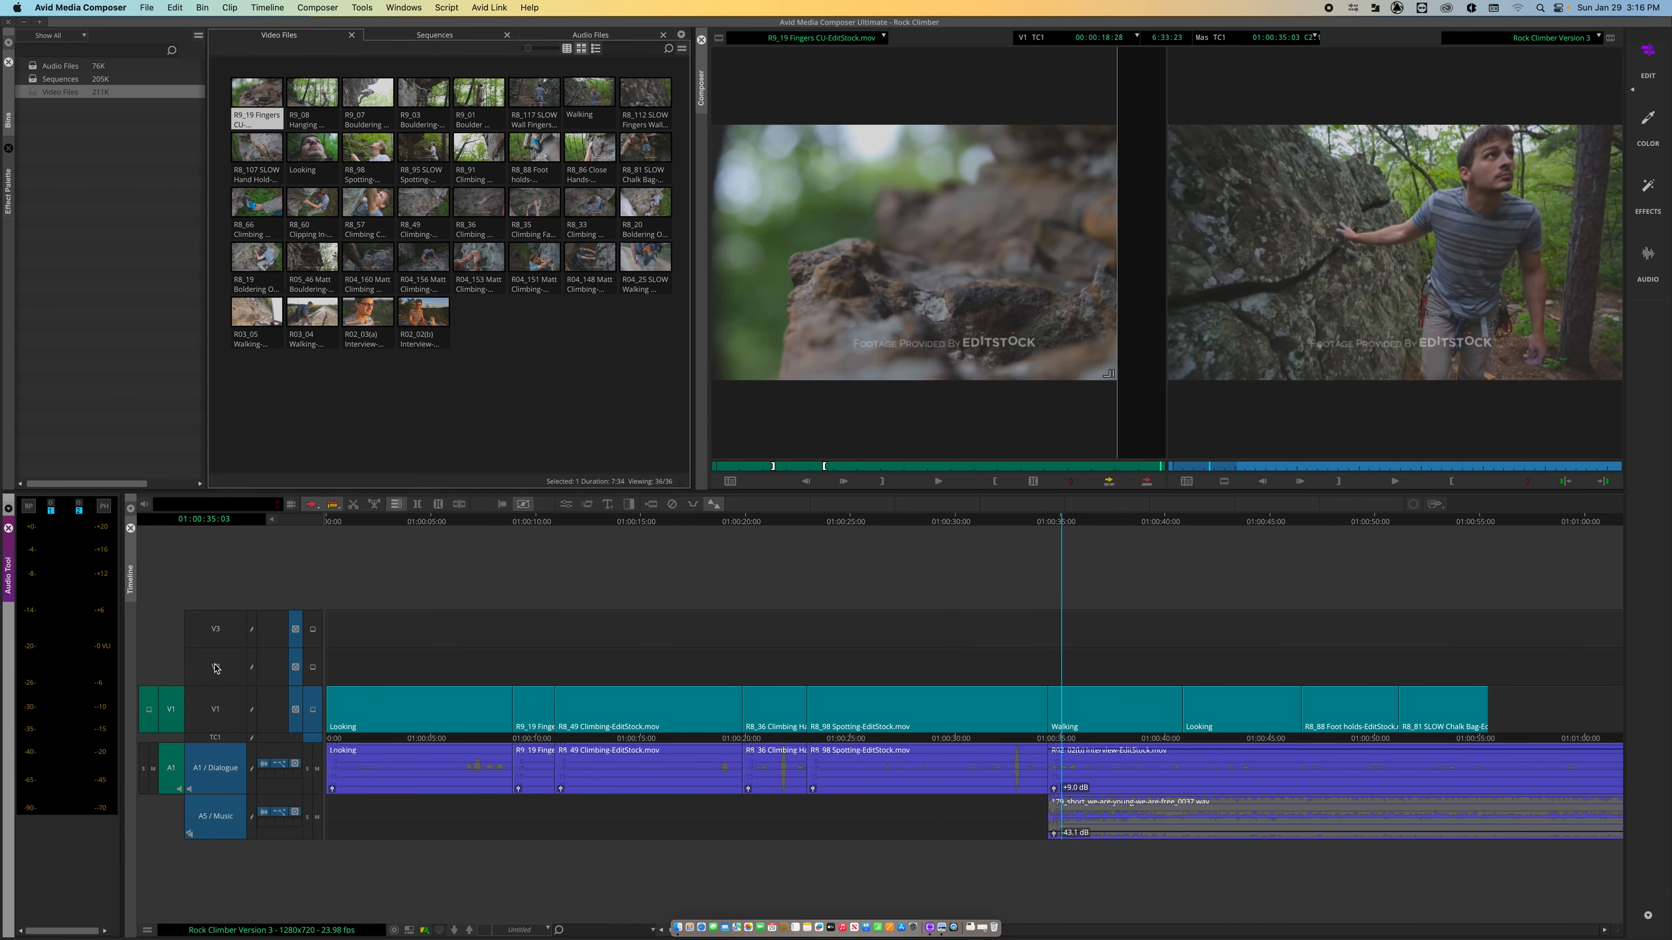
Play a short passage to check its levels on the meters, and view the interview clip's gain fader
left_click(376, 595)
key("space")
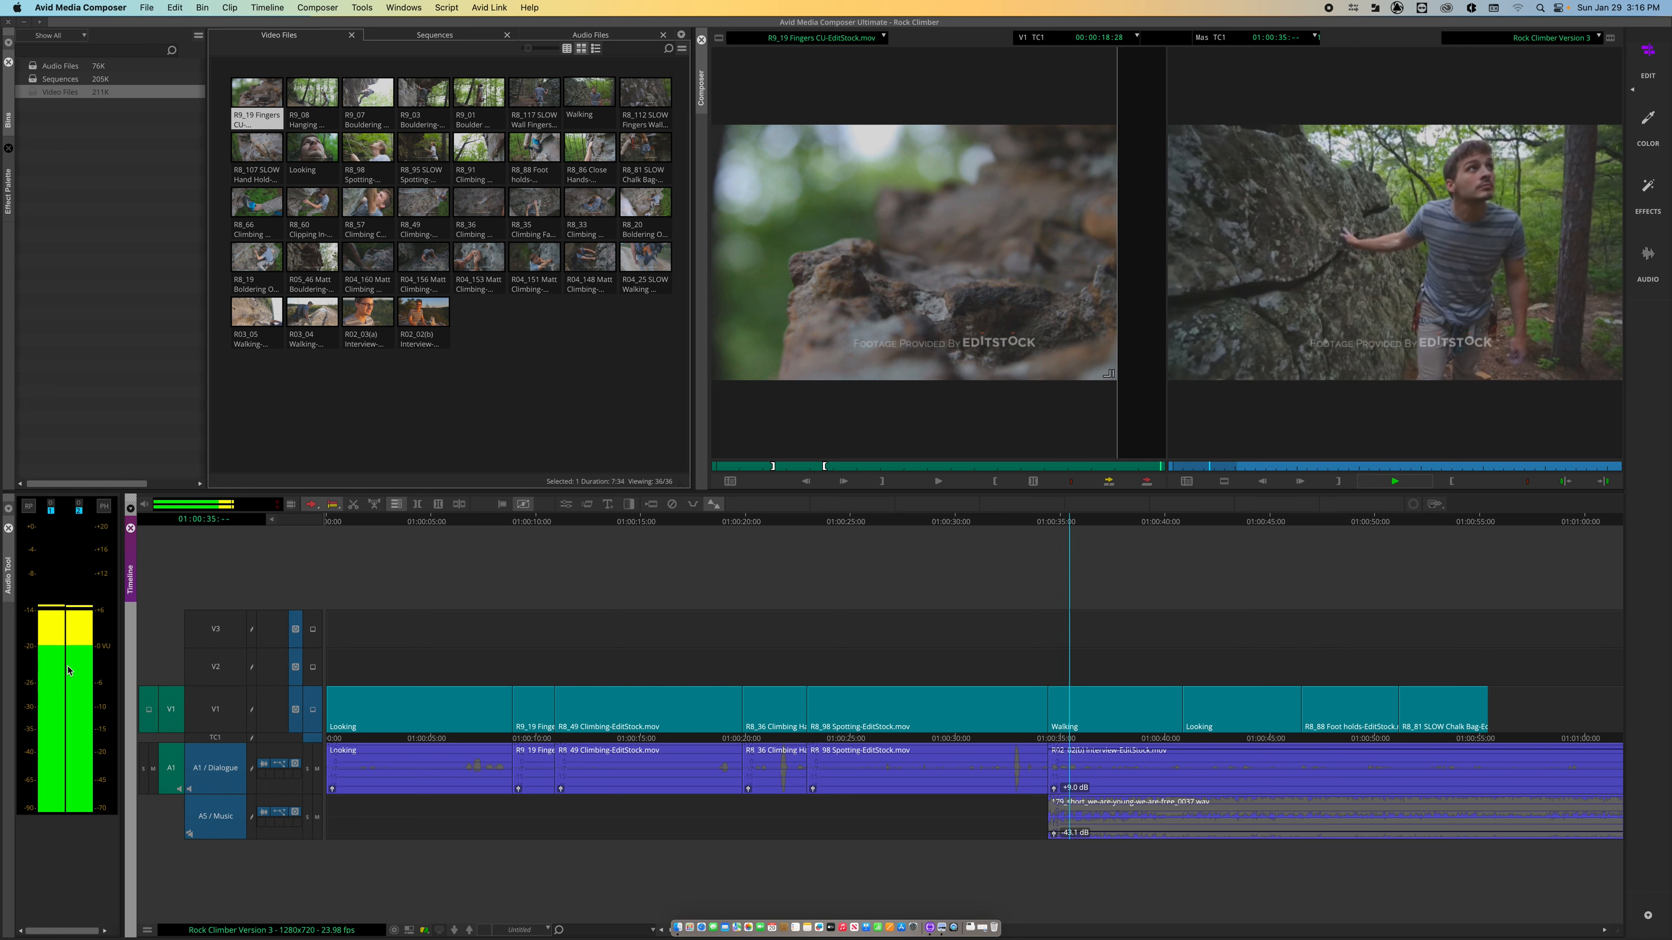
key("space")
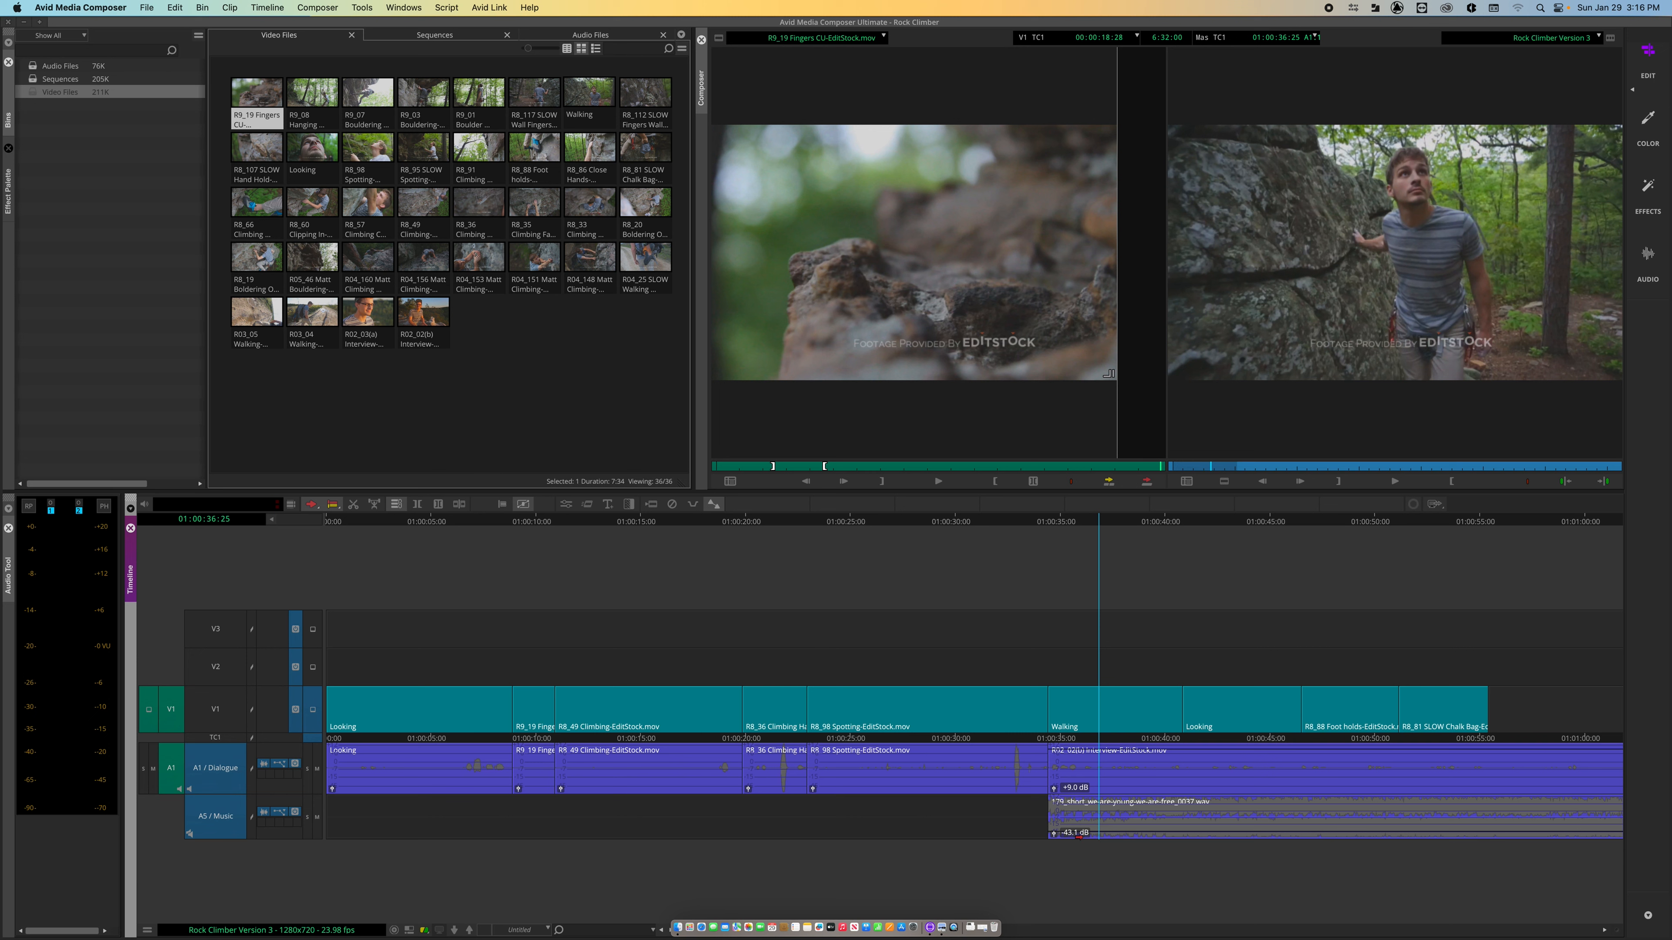
left_click(1054, 788)
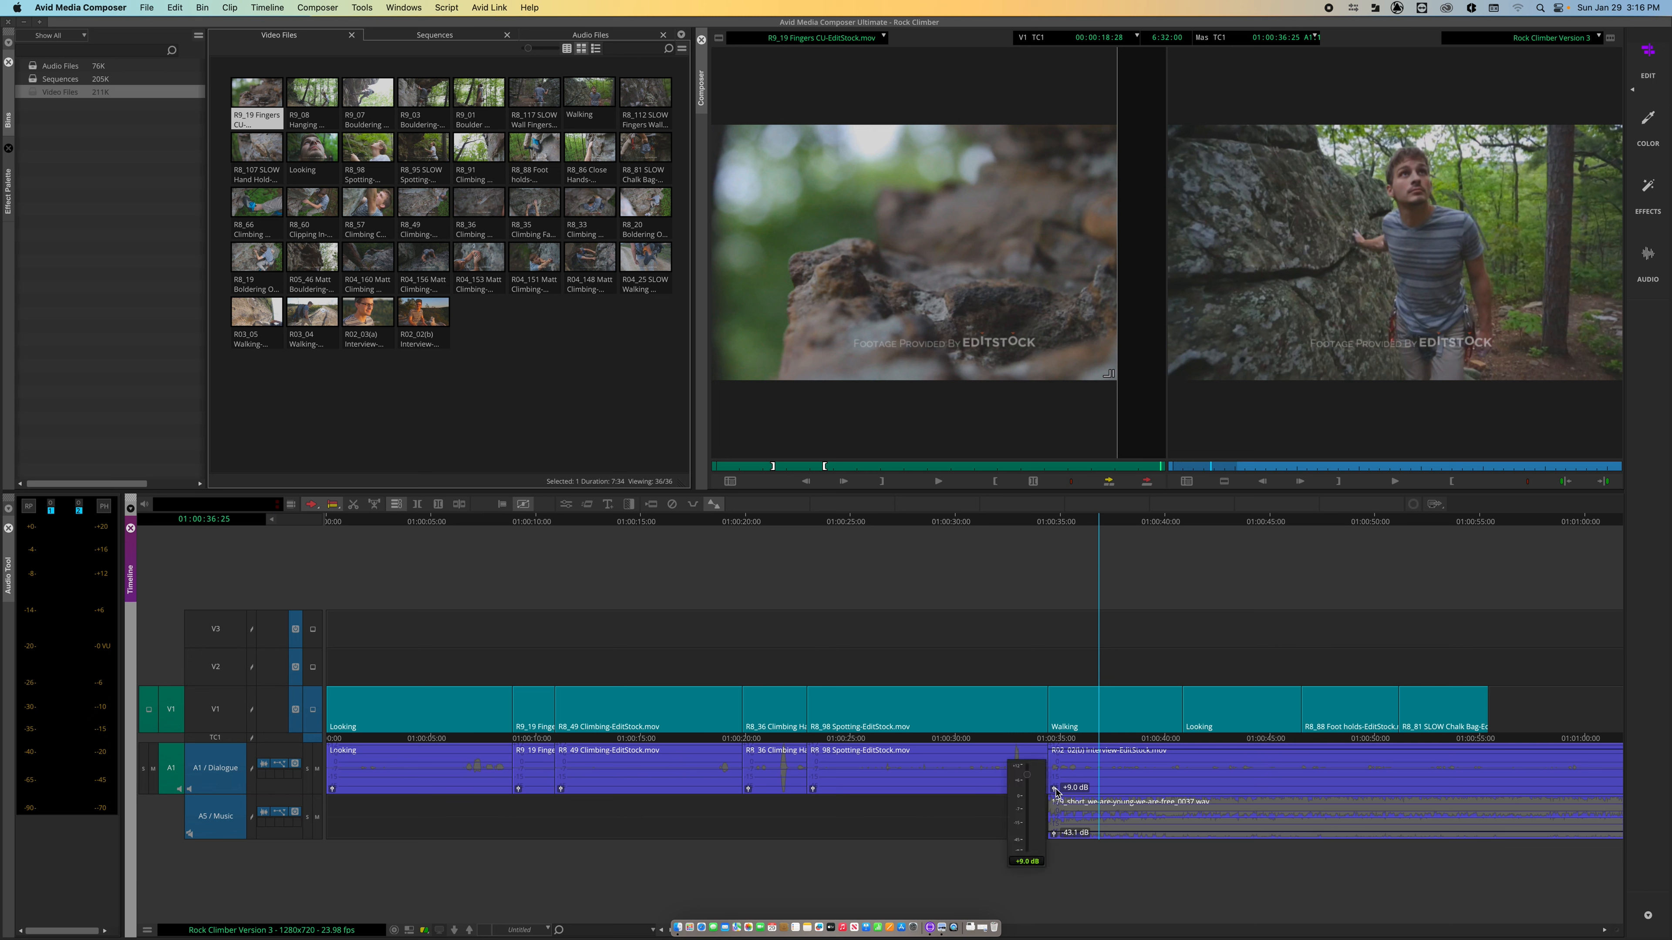
left_click(1011, 607)
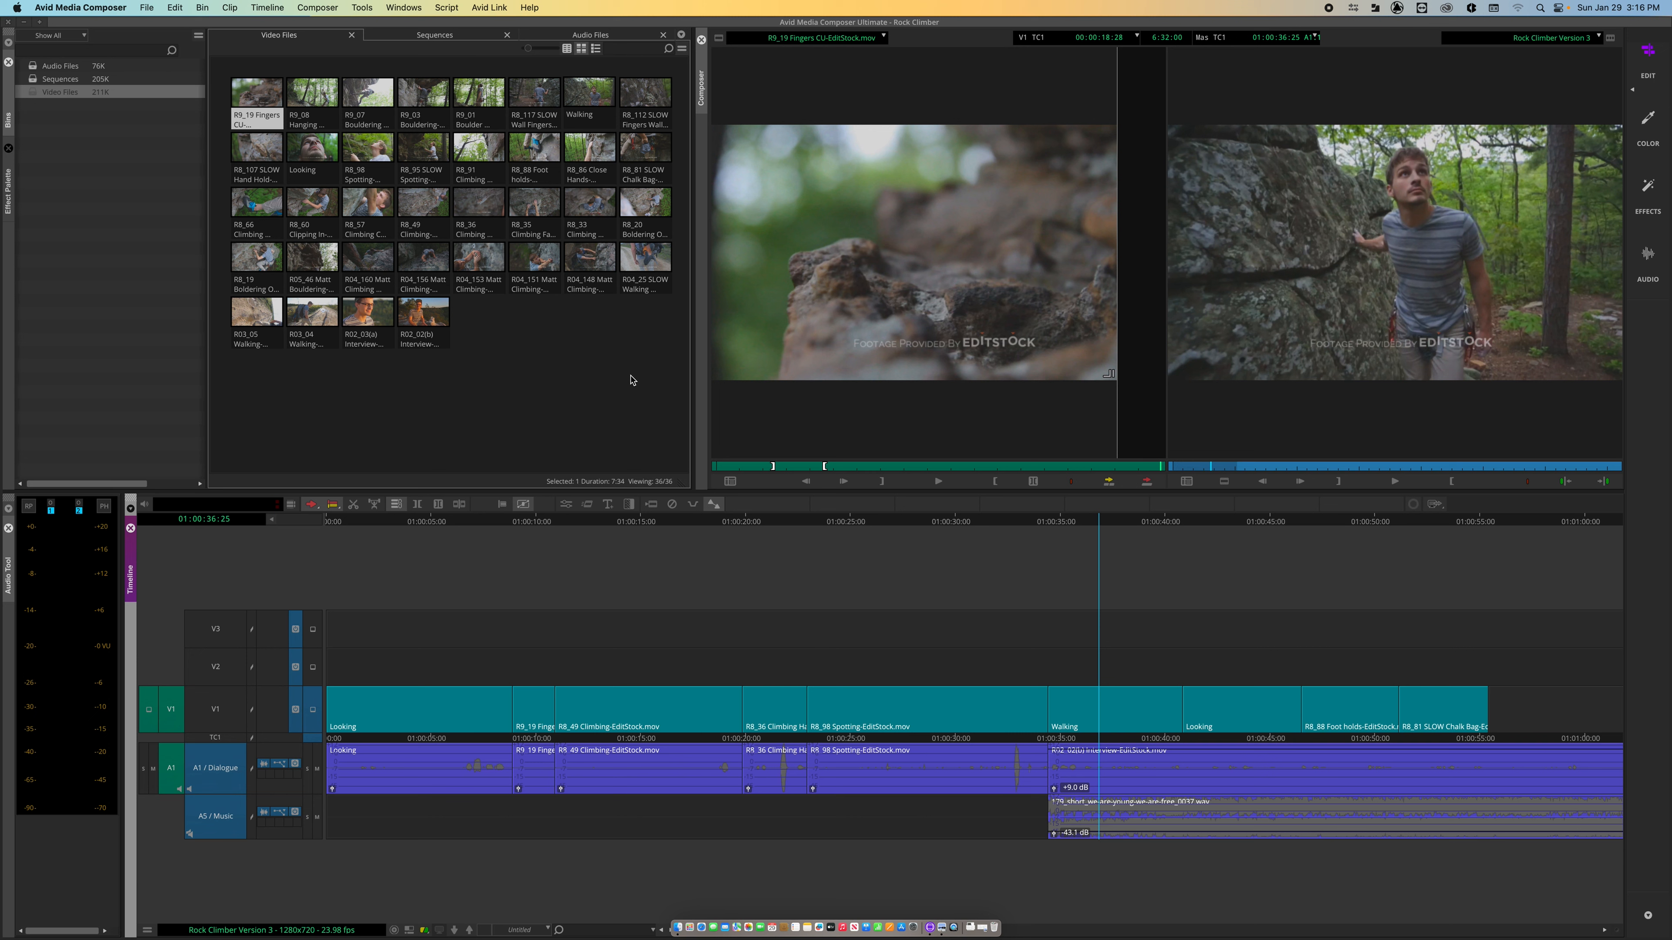
Try the interview clip's gain at -0.3 dB in the Audio Mixer, undo the change and close the mixer
left_click(347, 7)
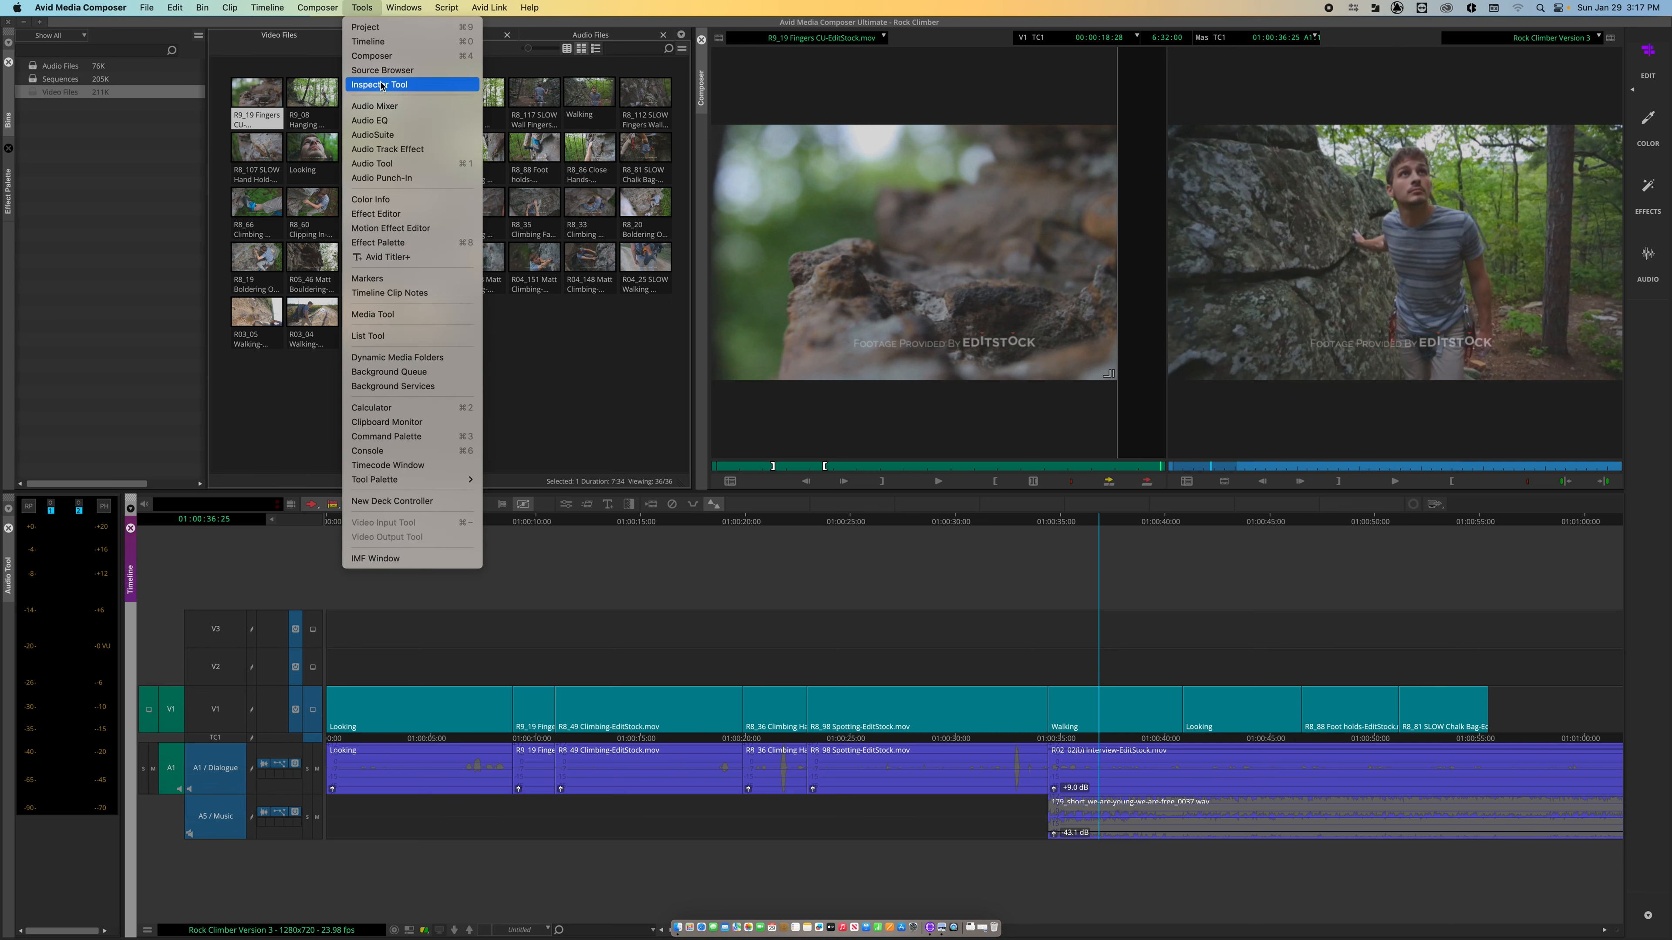
left_click(436, 120)
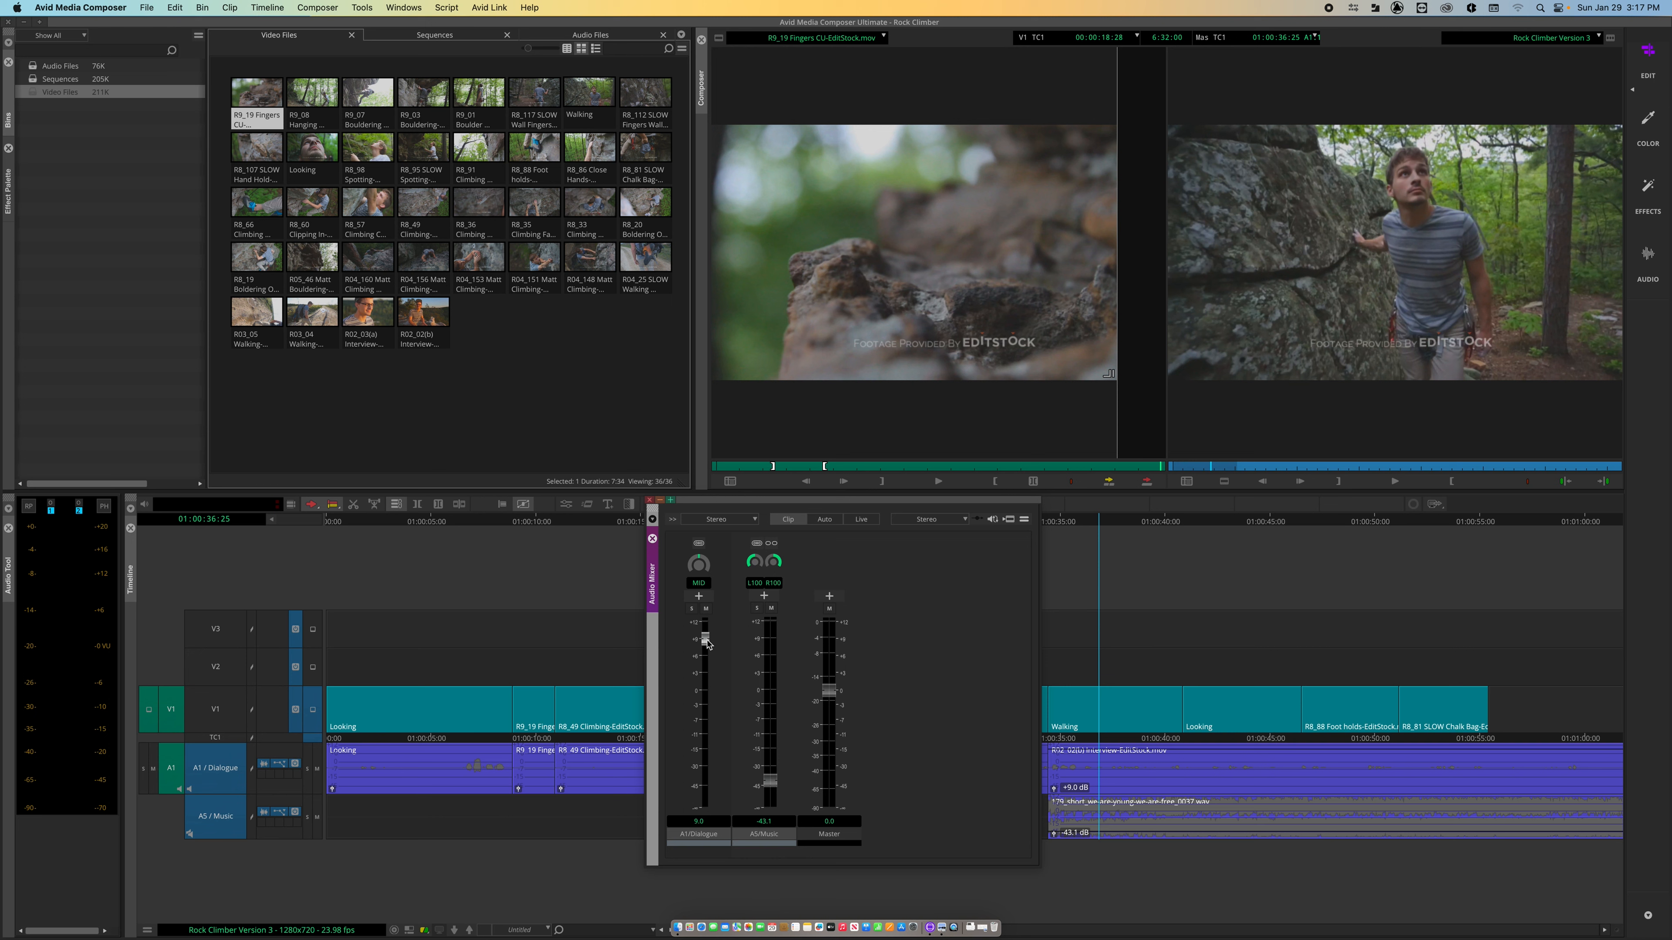
left_click_drag(705, 642, 706, 693)
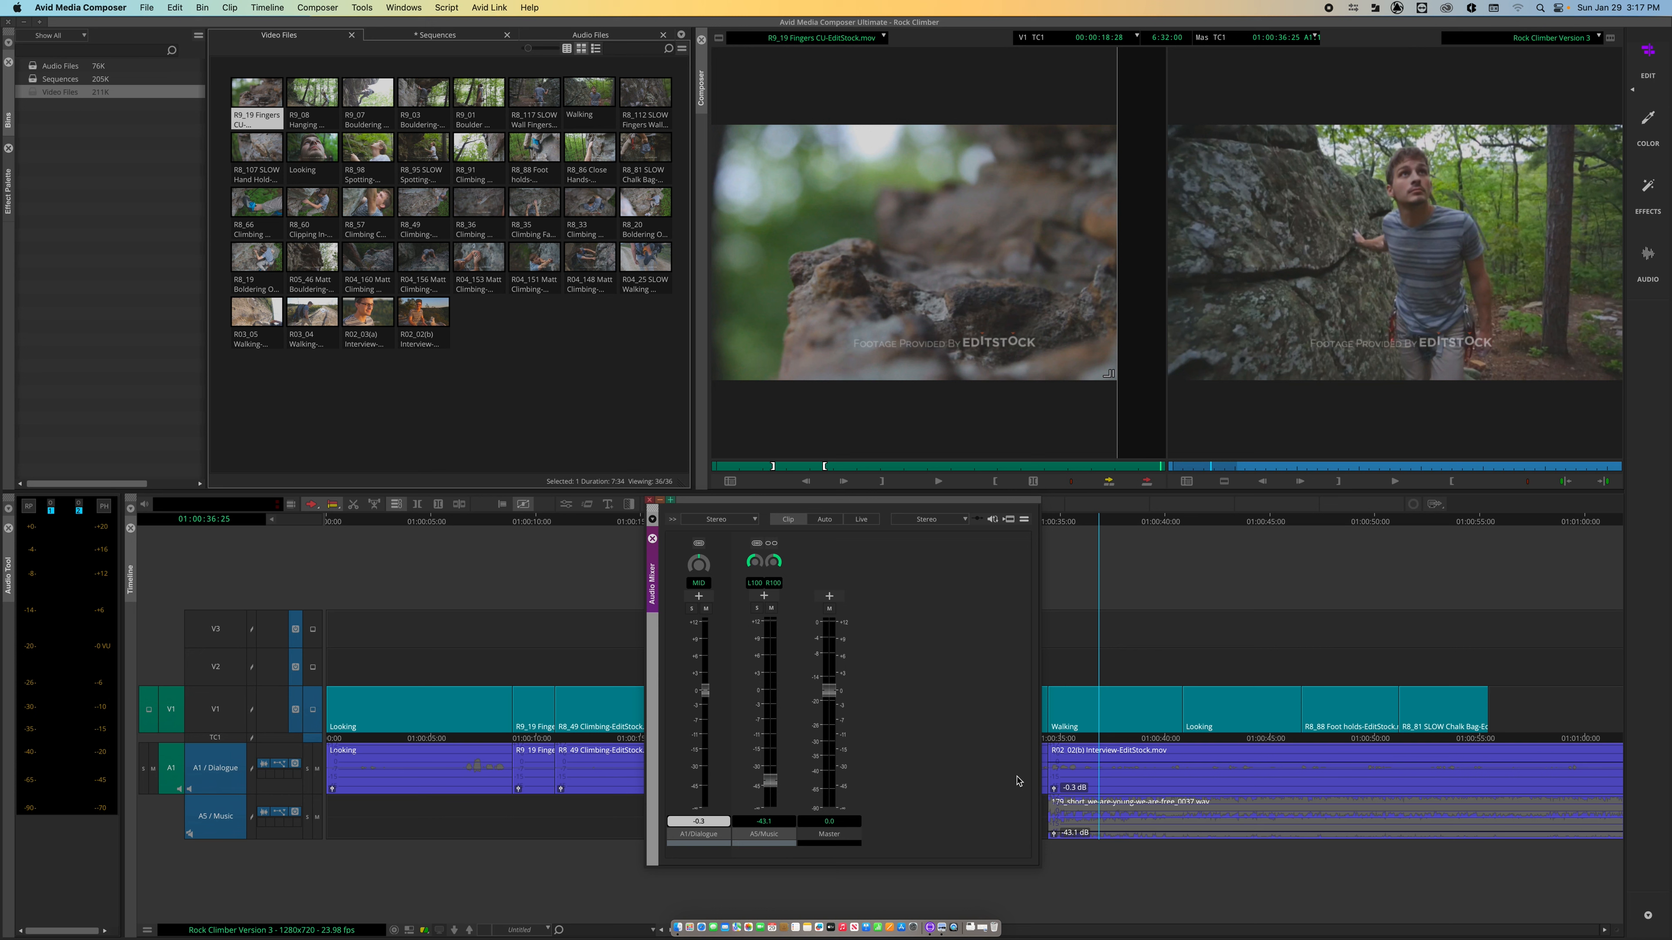
key("super+z")
left_click(649, 501)
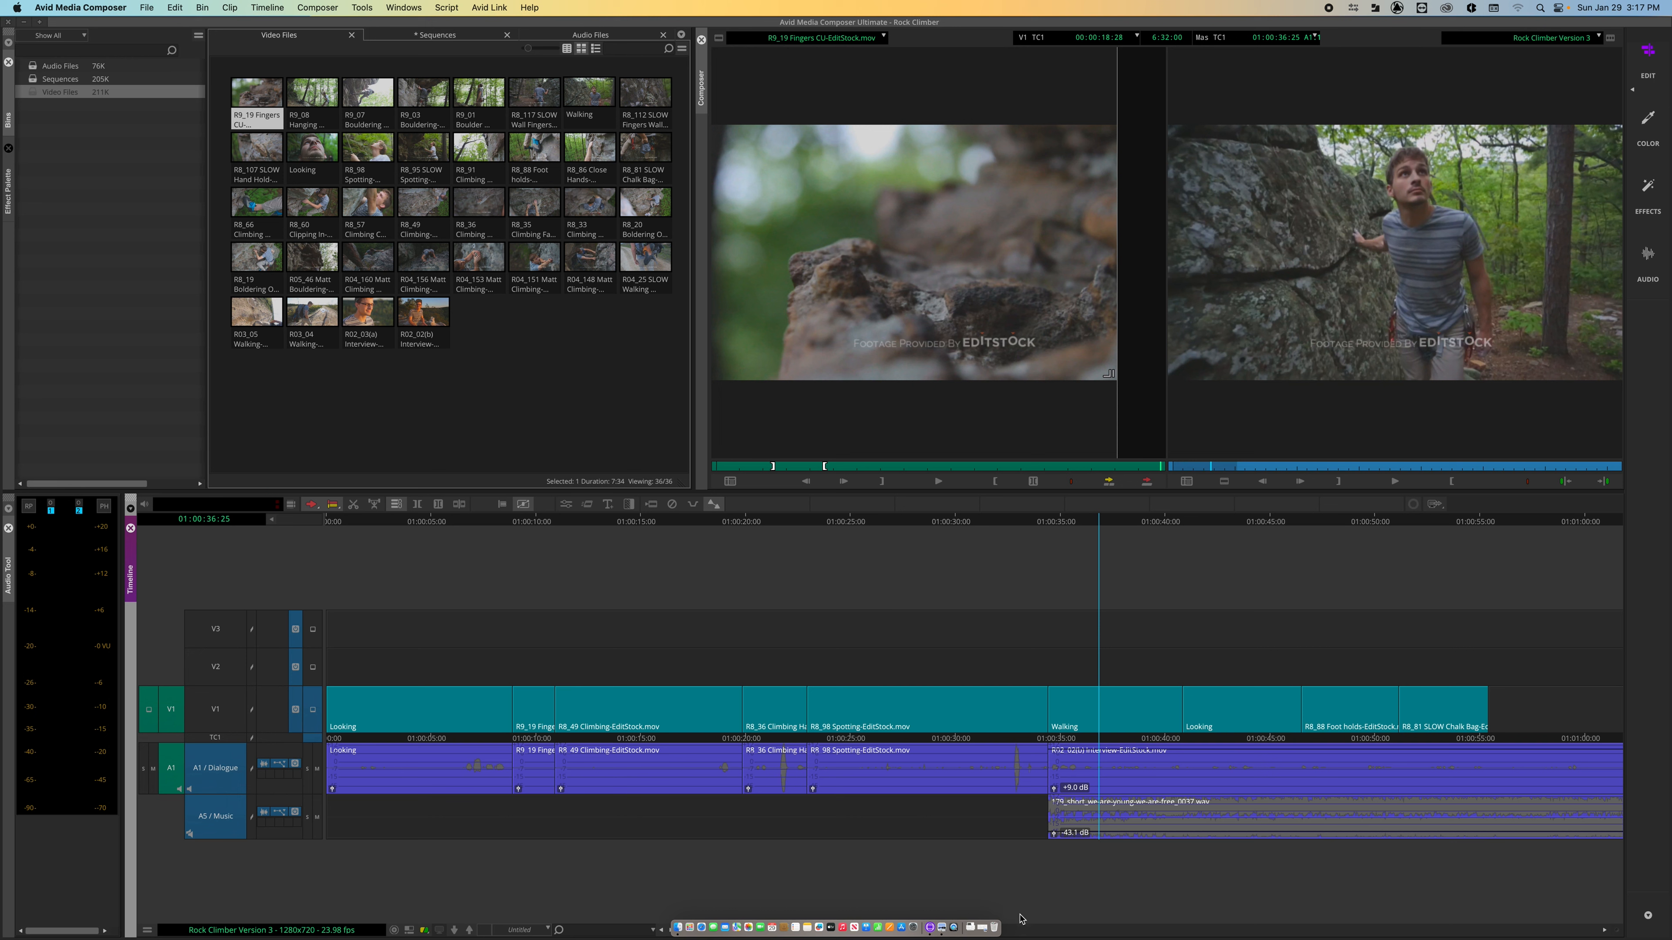
Switch to Preview and read the Clip Gain Adjustment reference table, moving its window clear of the bins
left_click(982, 927)
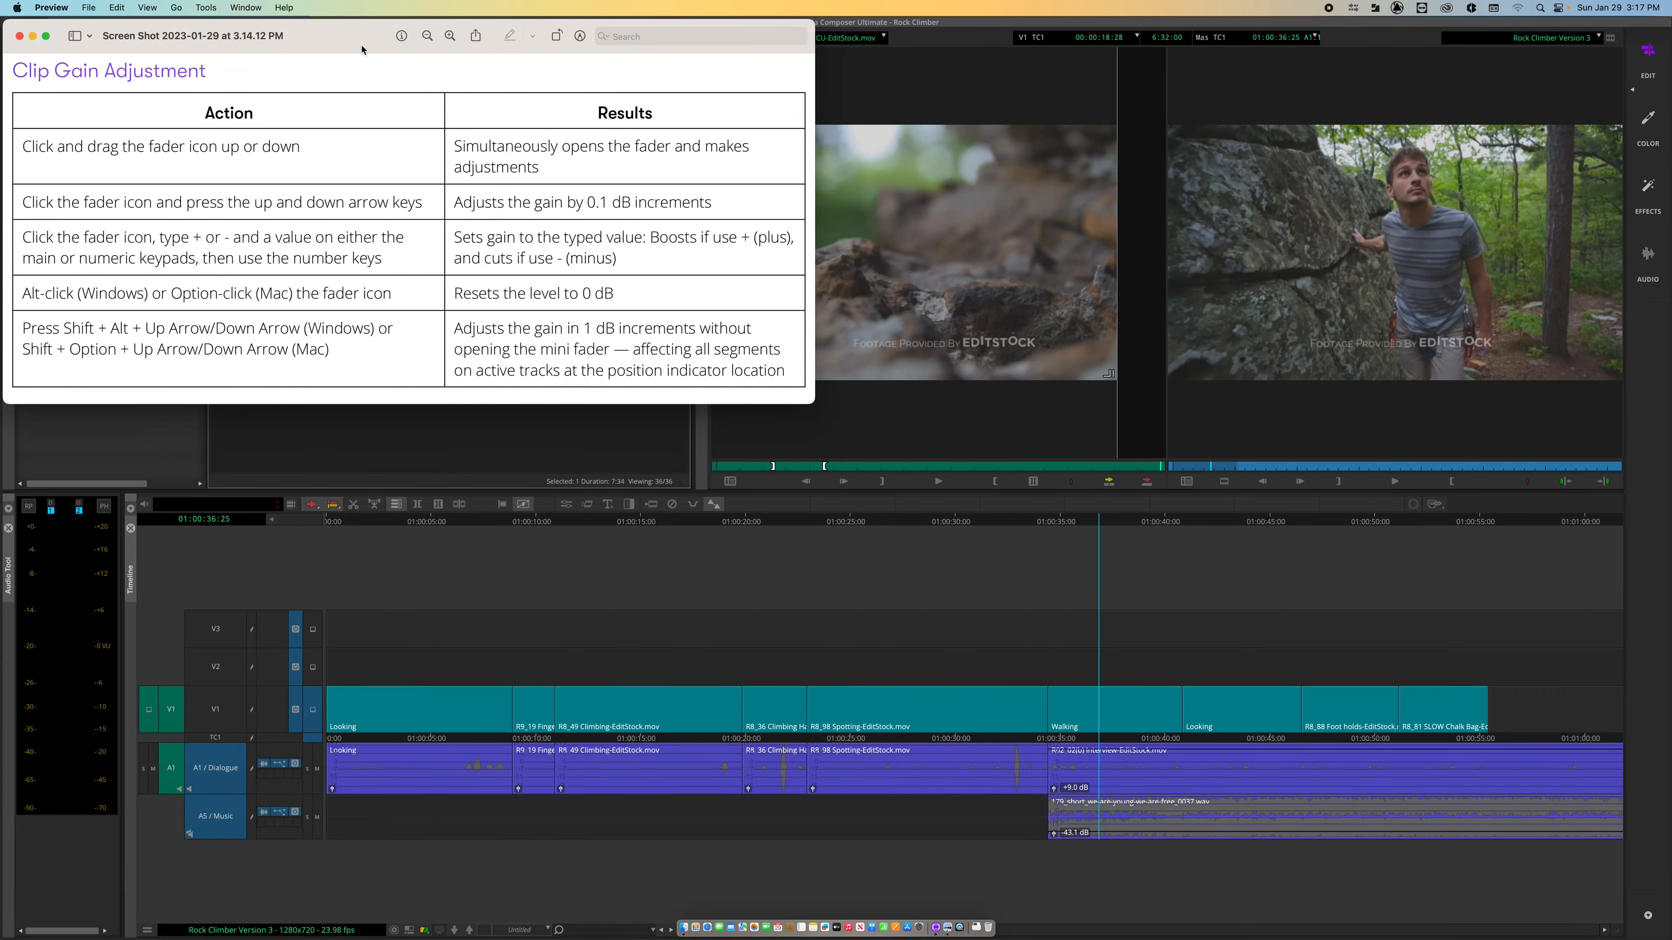
left_click_drag(361, 49, 792, 303)
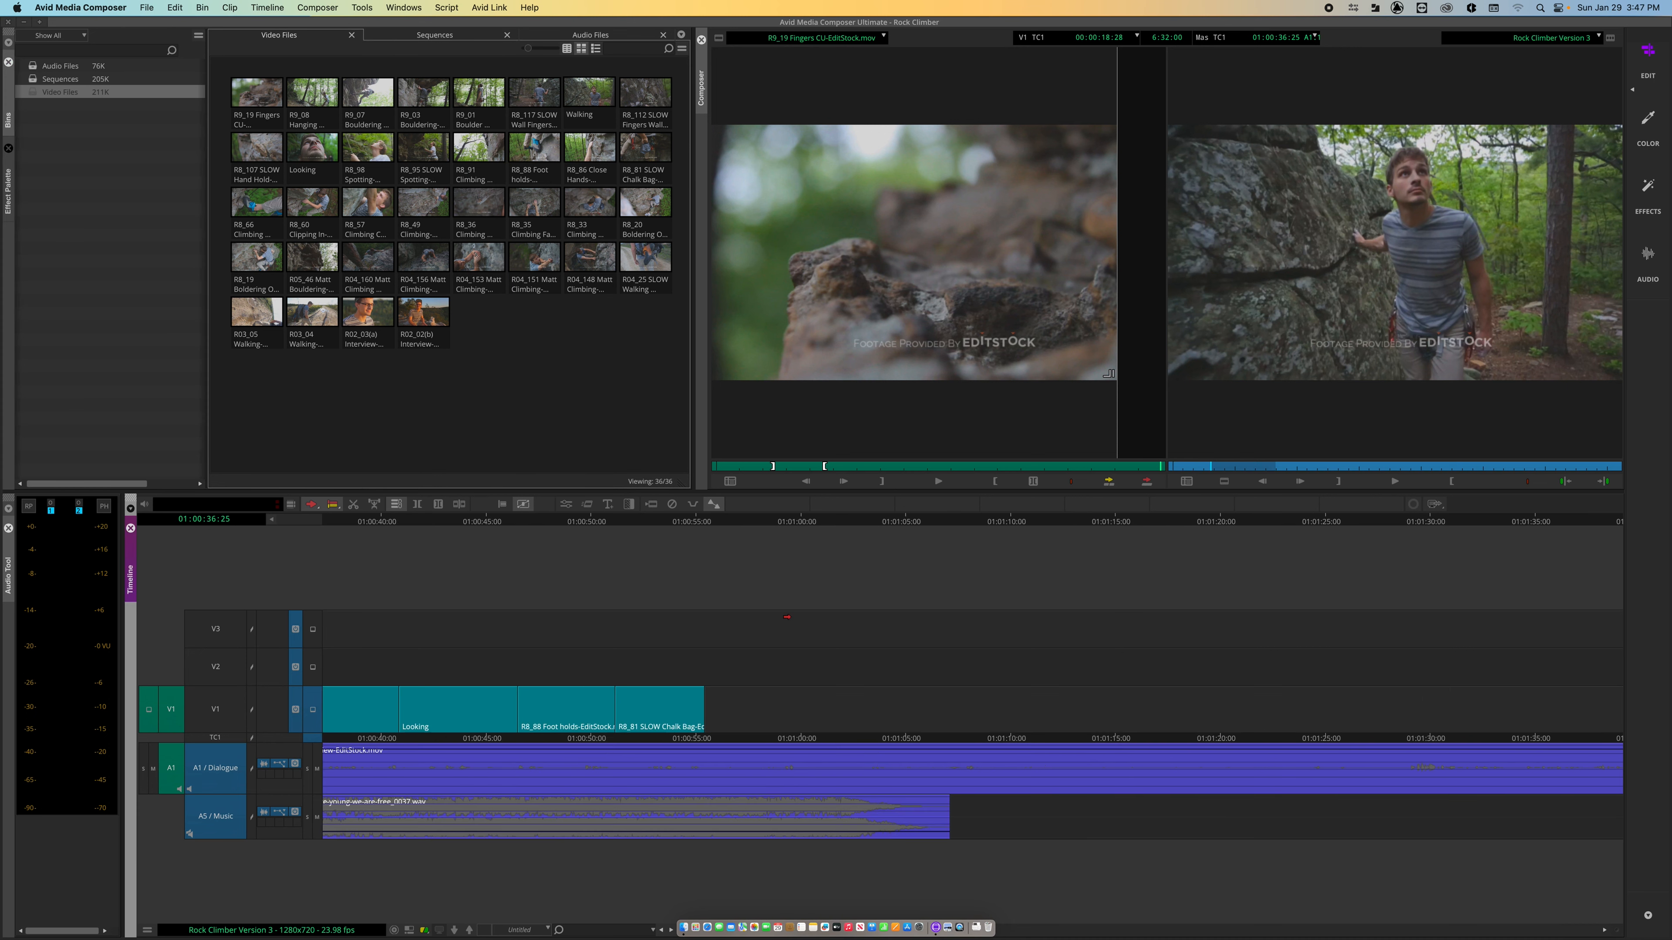
Enable the V1 track in the Timeline and play the sequence on to 01:00:39:14
scroll(782, 610, "right", 3)
scroll(781, 610, "left", 10)
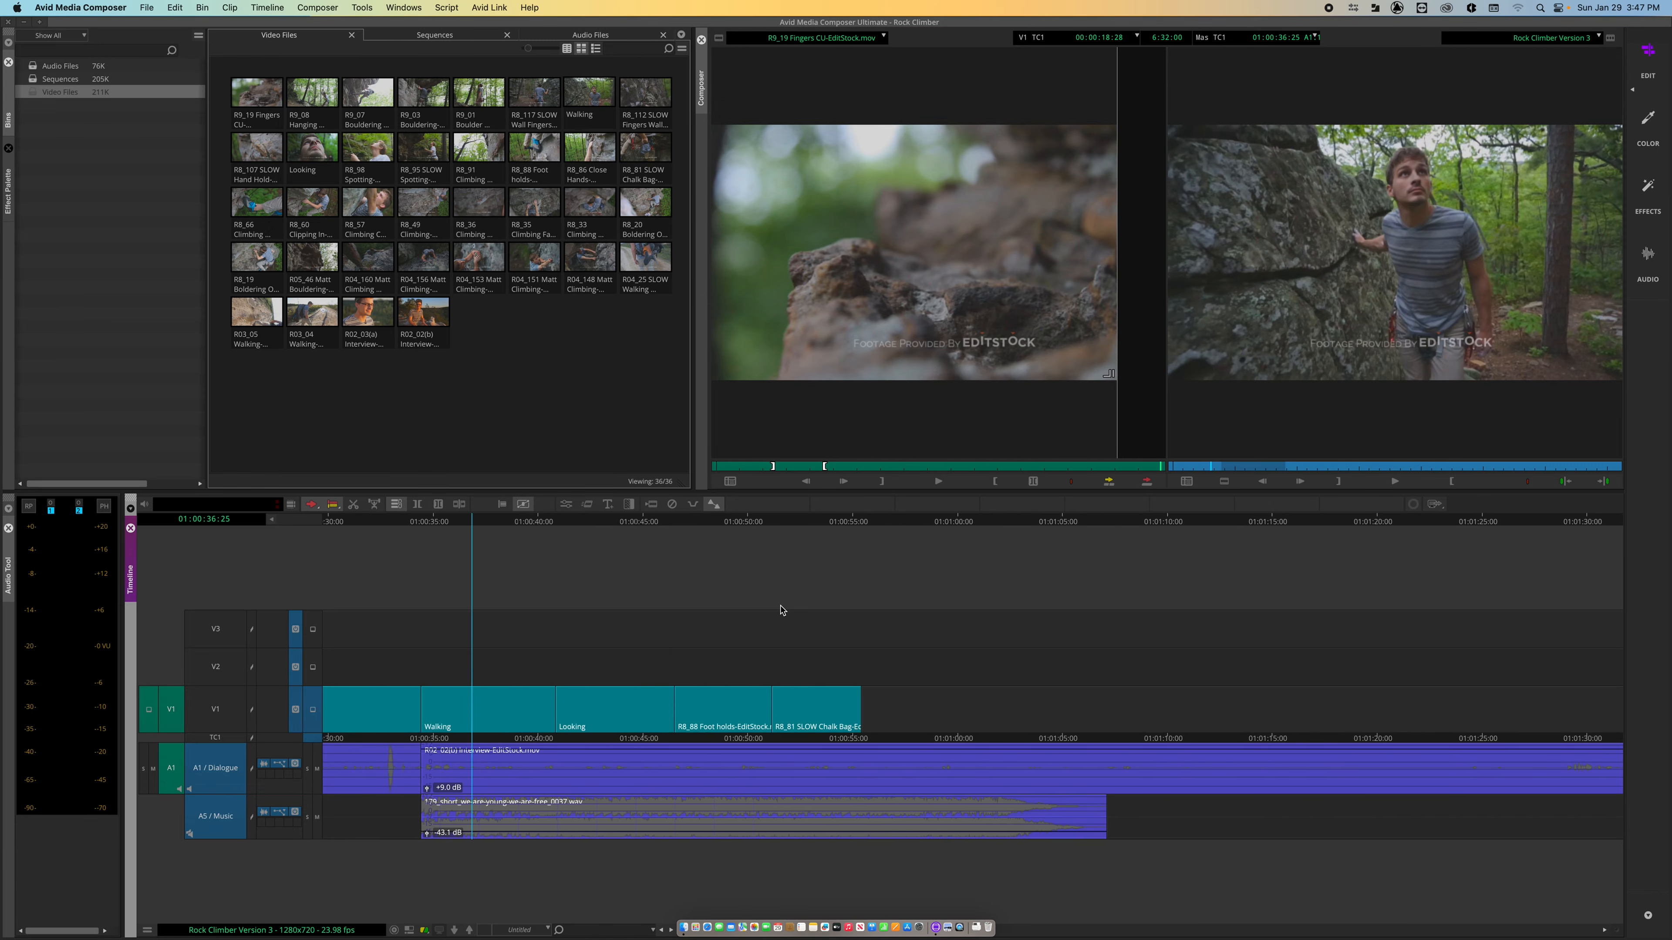
scroll(781, 611, "right", 5)
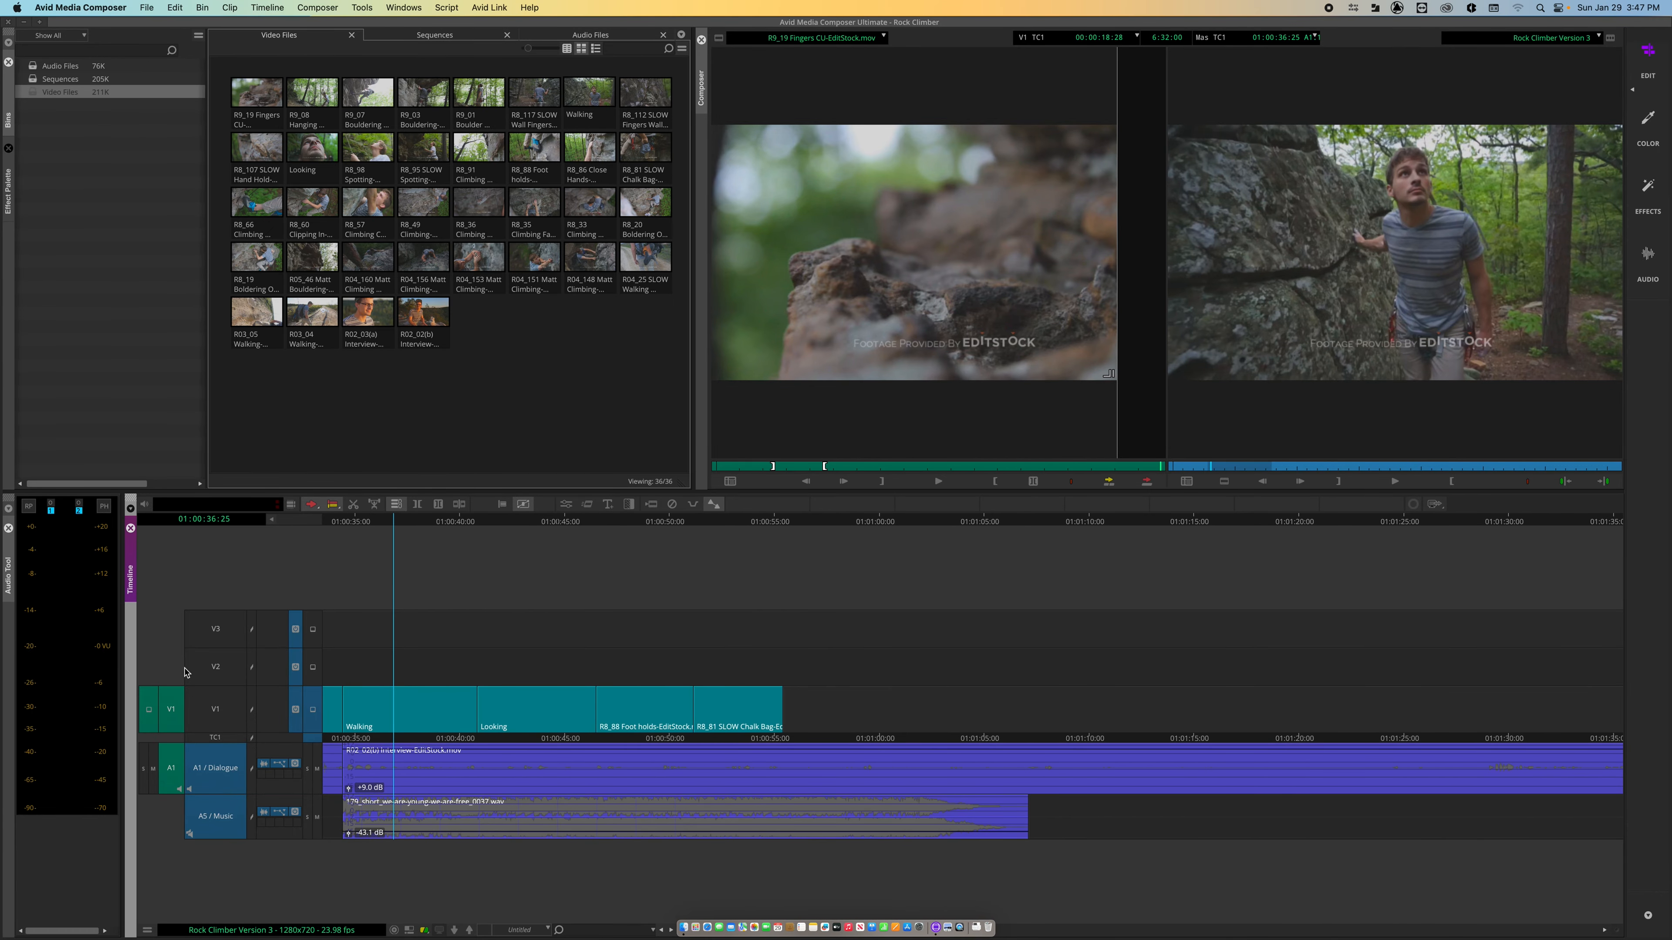
left_click(191, 703)
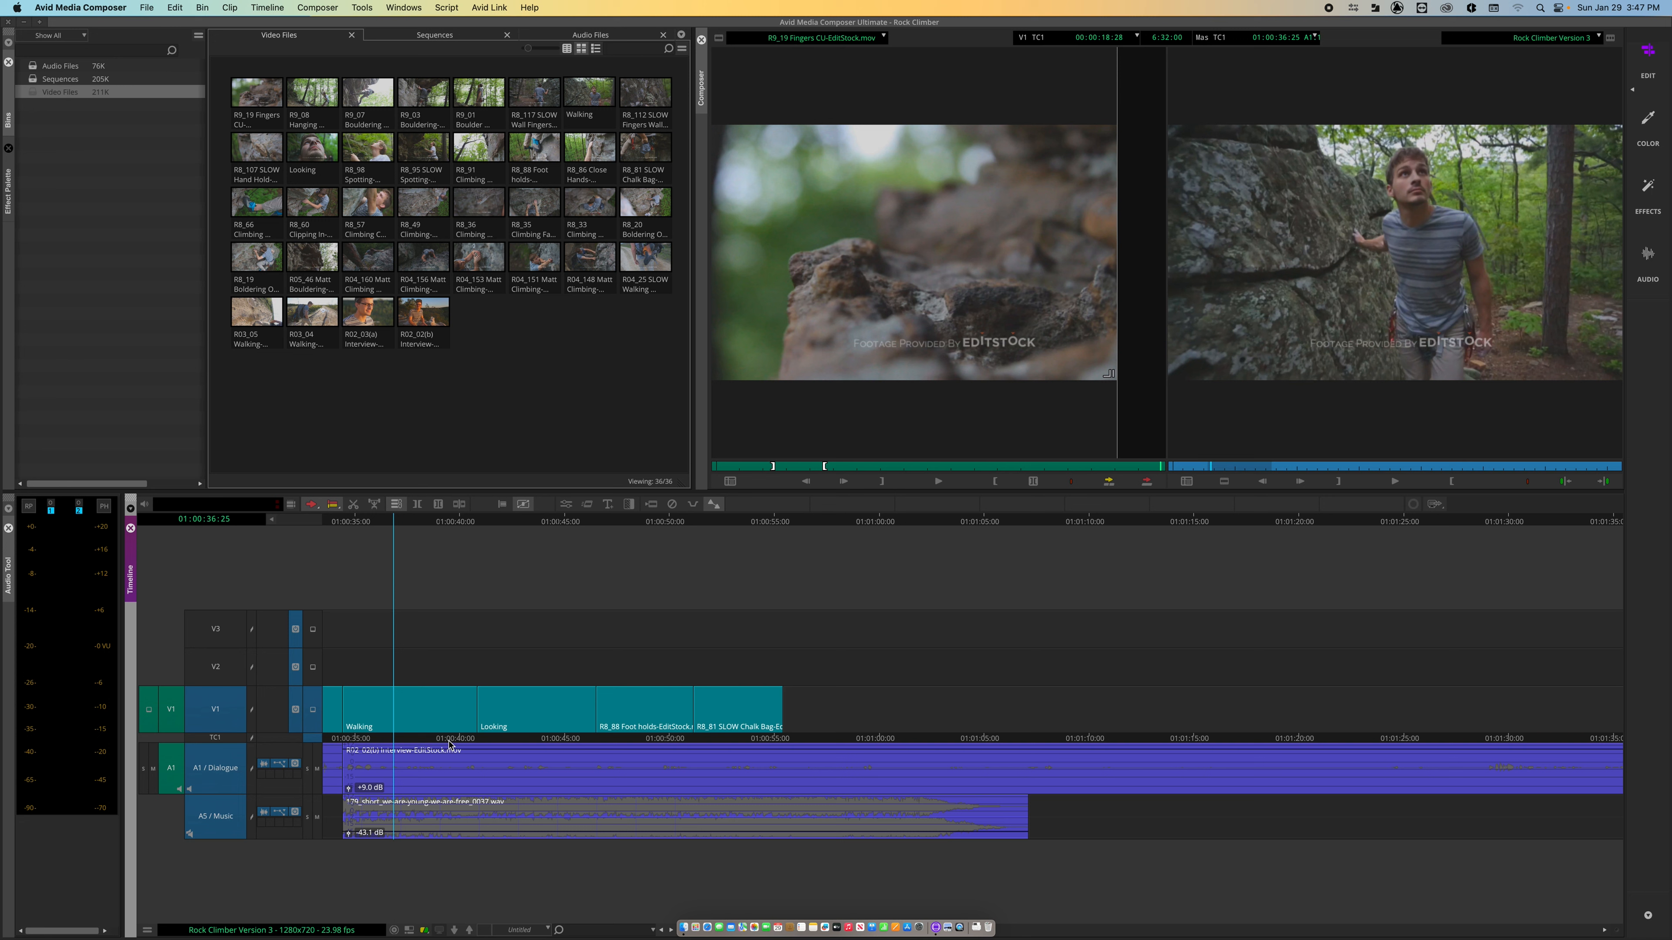
key("space")
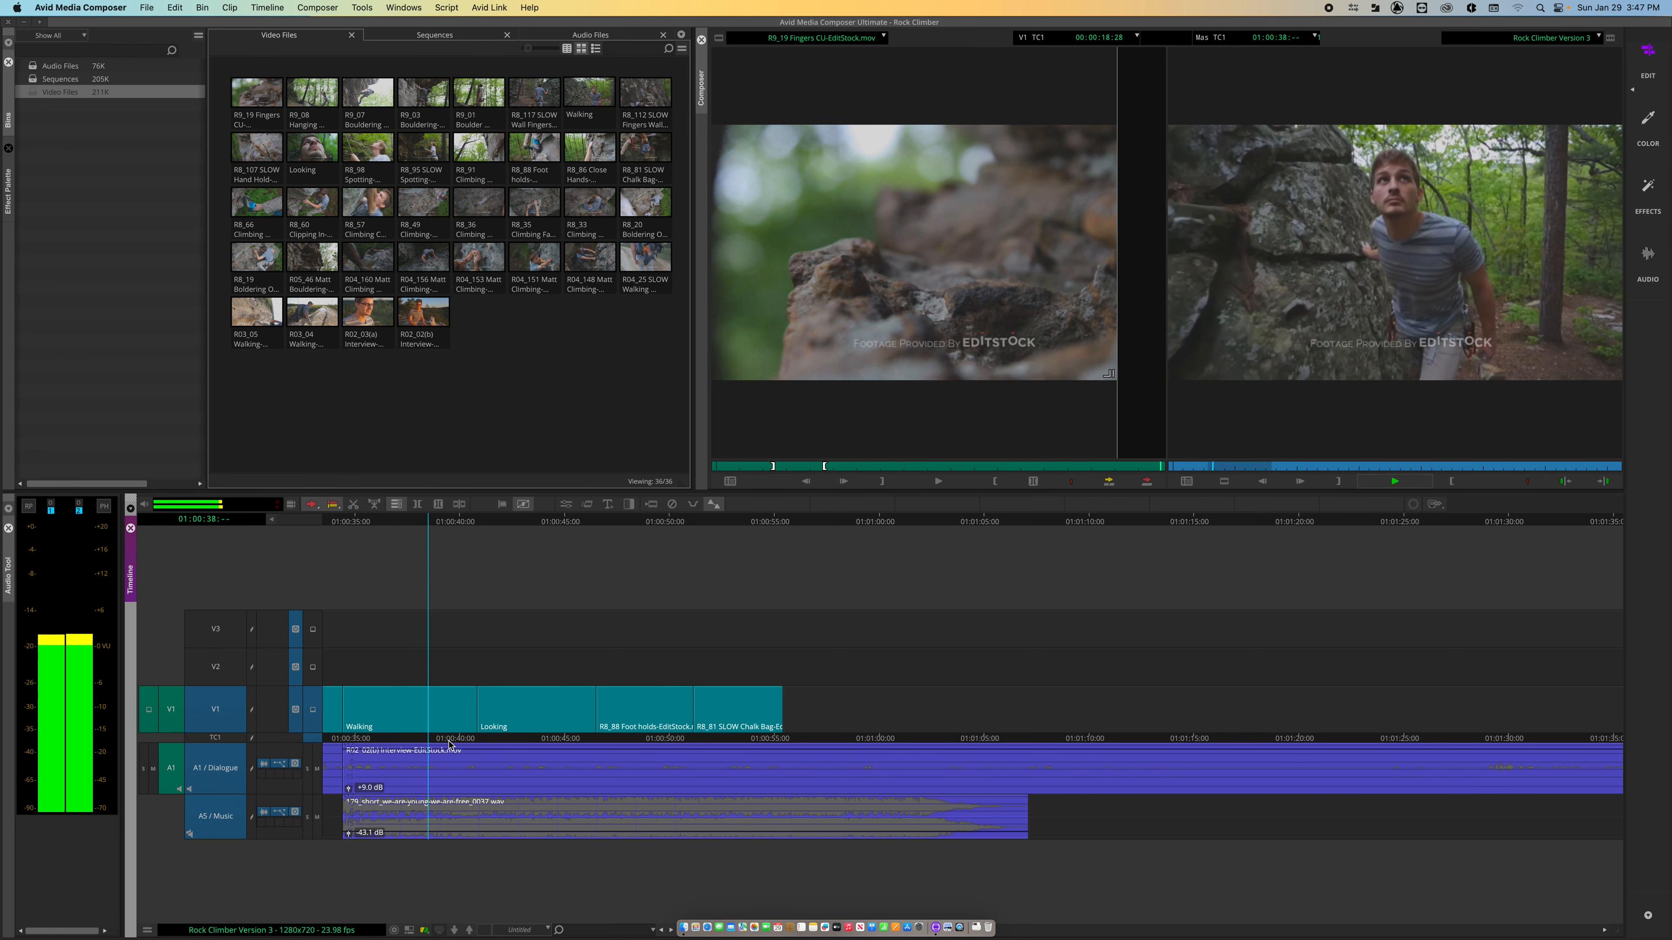
left_click(449, 744)
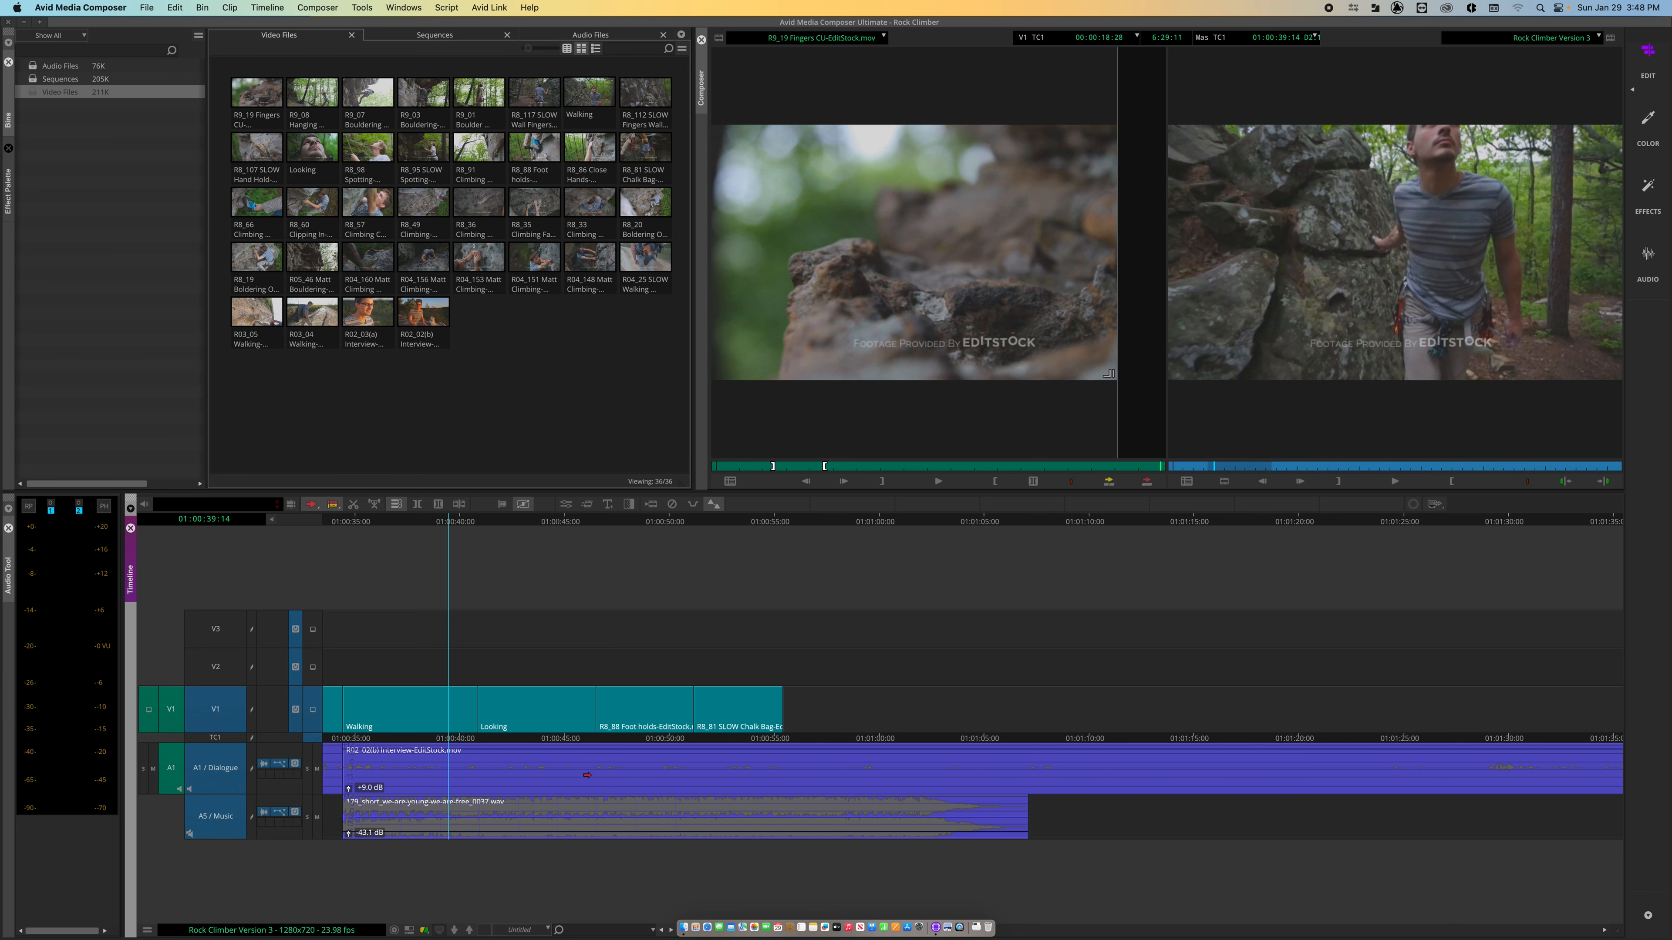
Add two new audio tracks, A2 and A3, to the sequence
key("super+u")
key("super+u")
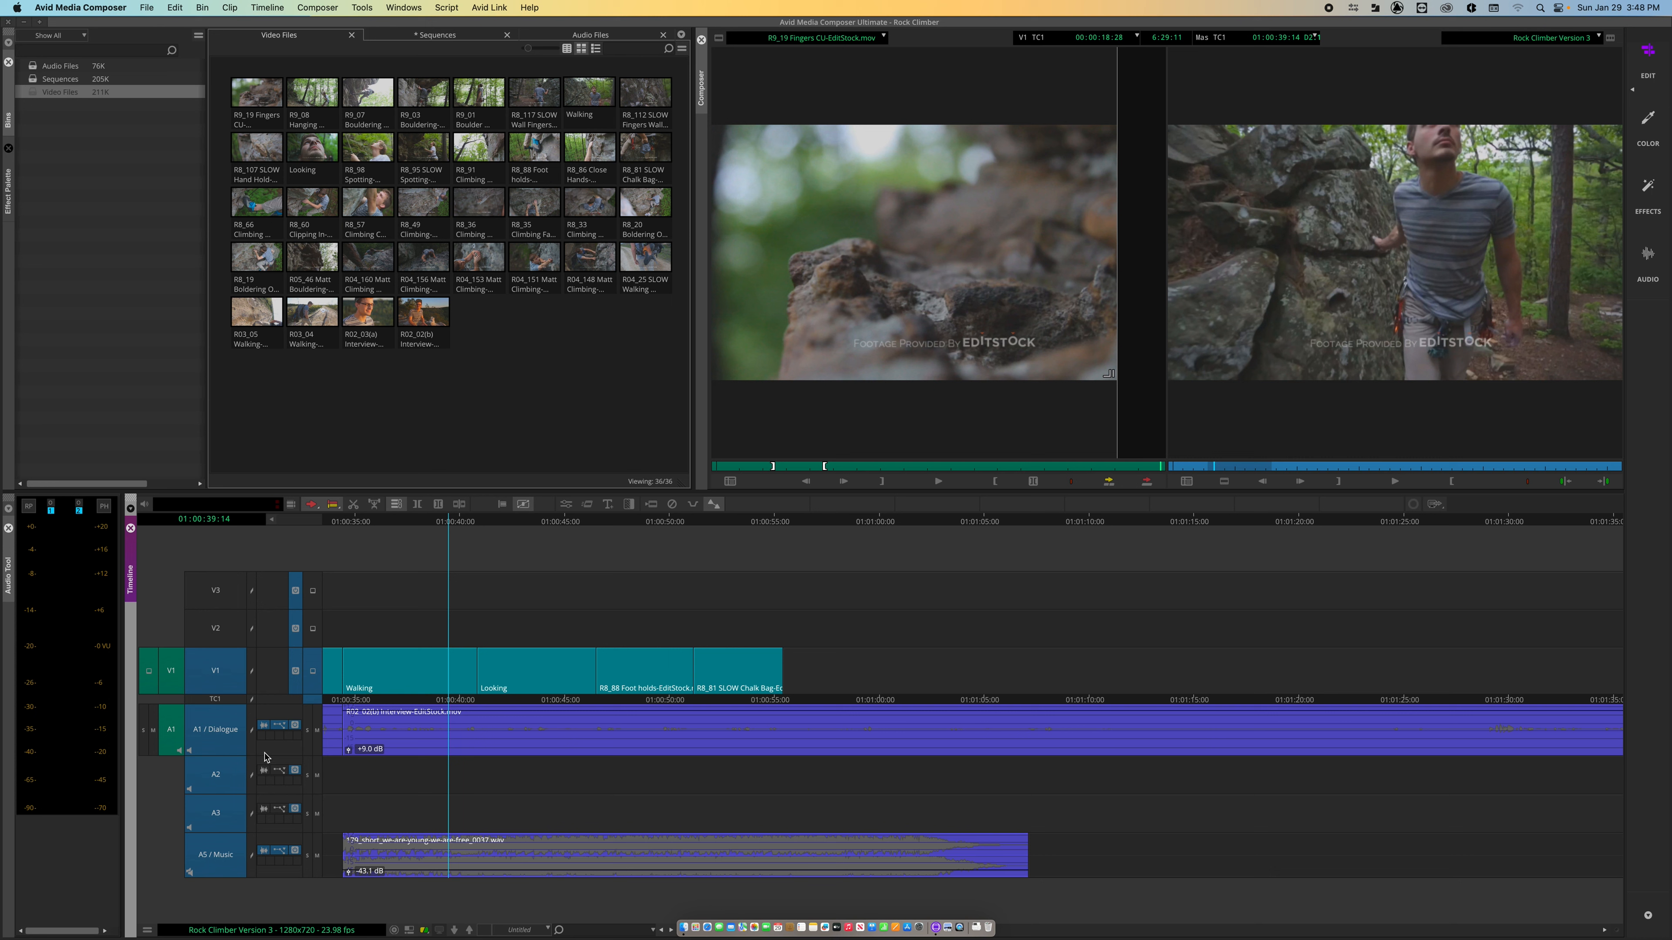
Solo the A1 Dialogue track and play a short passage of it
left_click(308, 732)
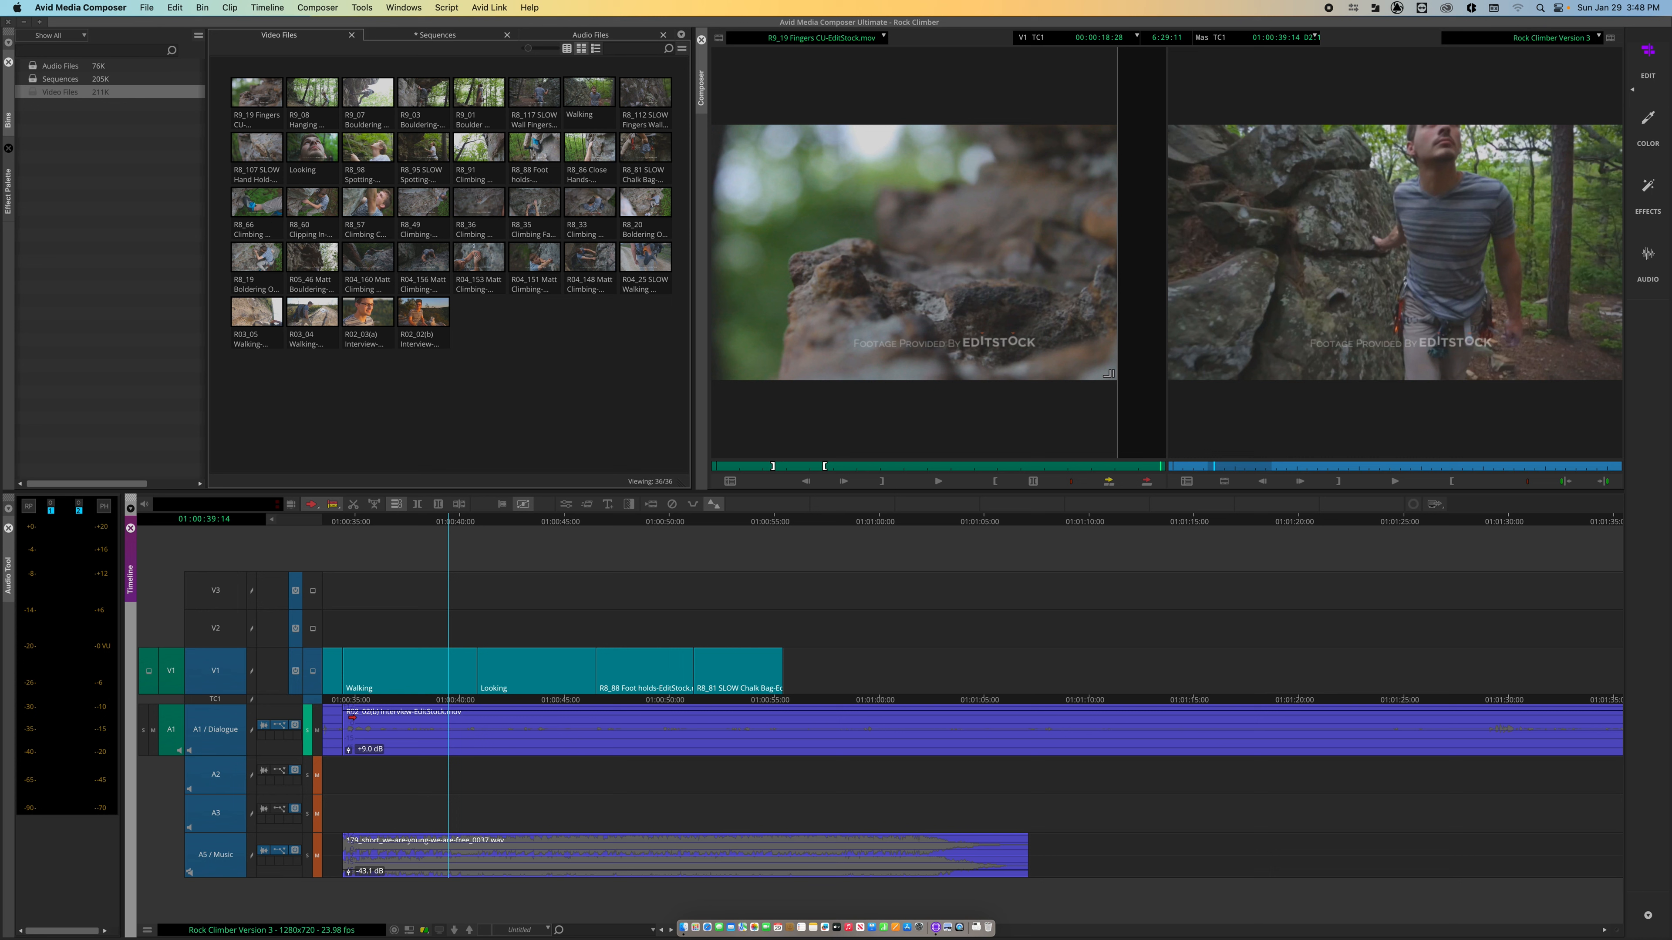
key("space")
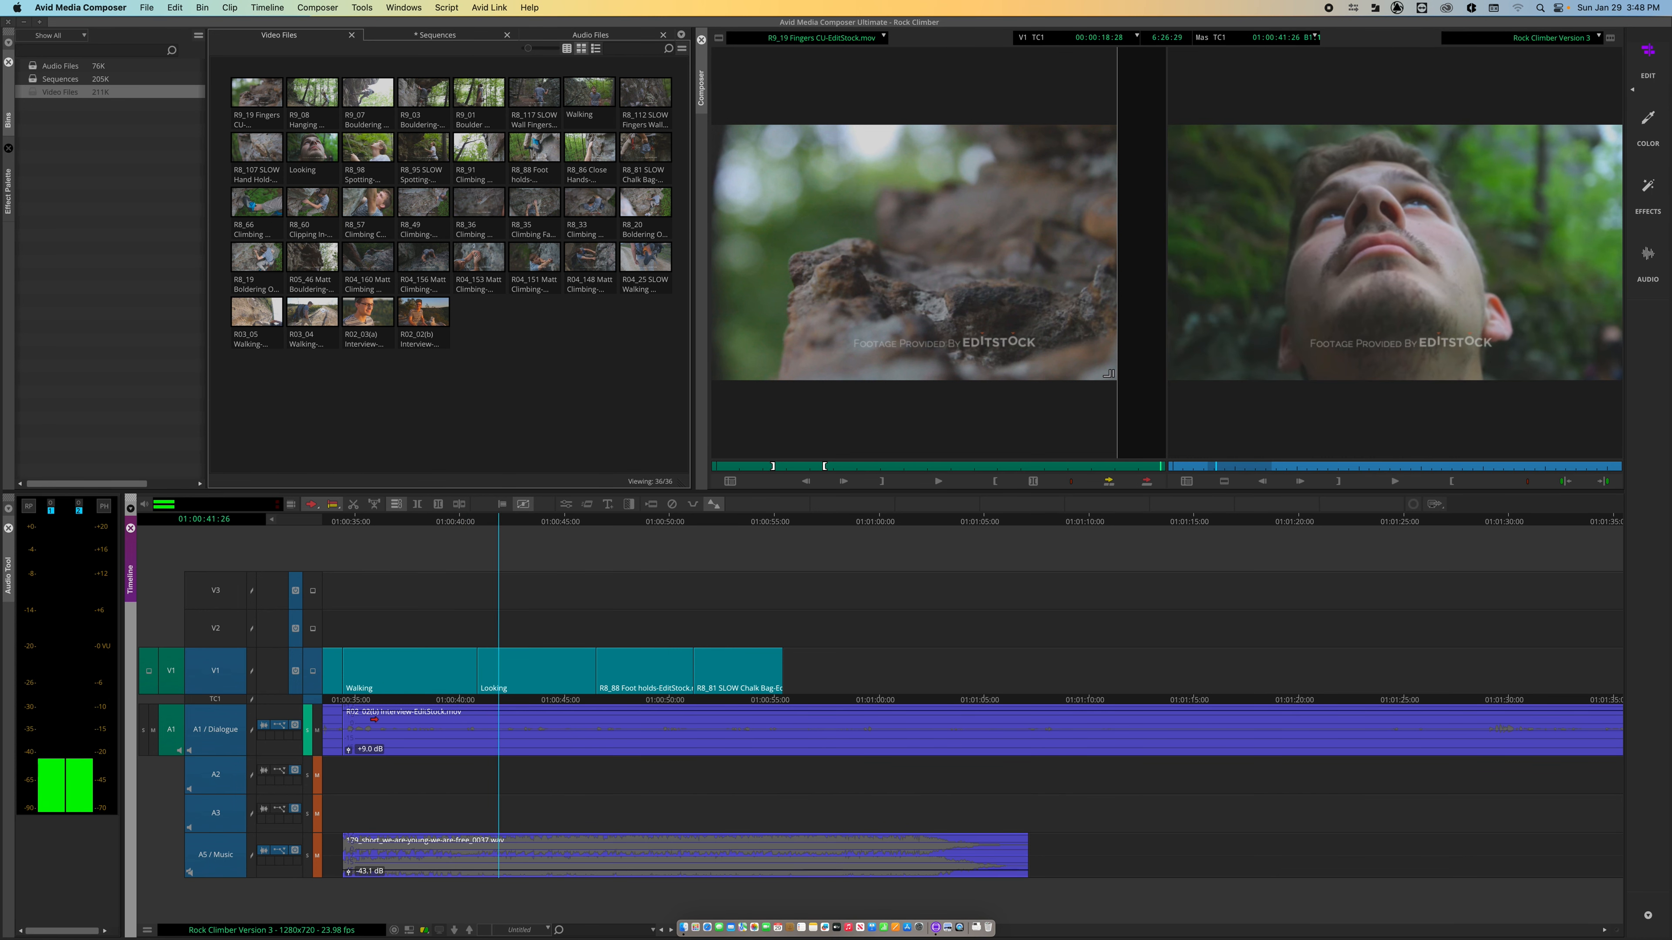
key("space")
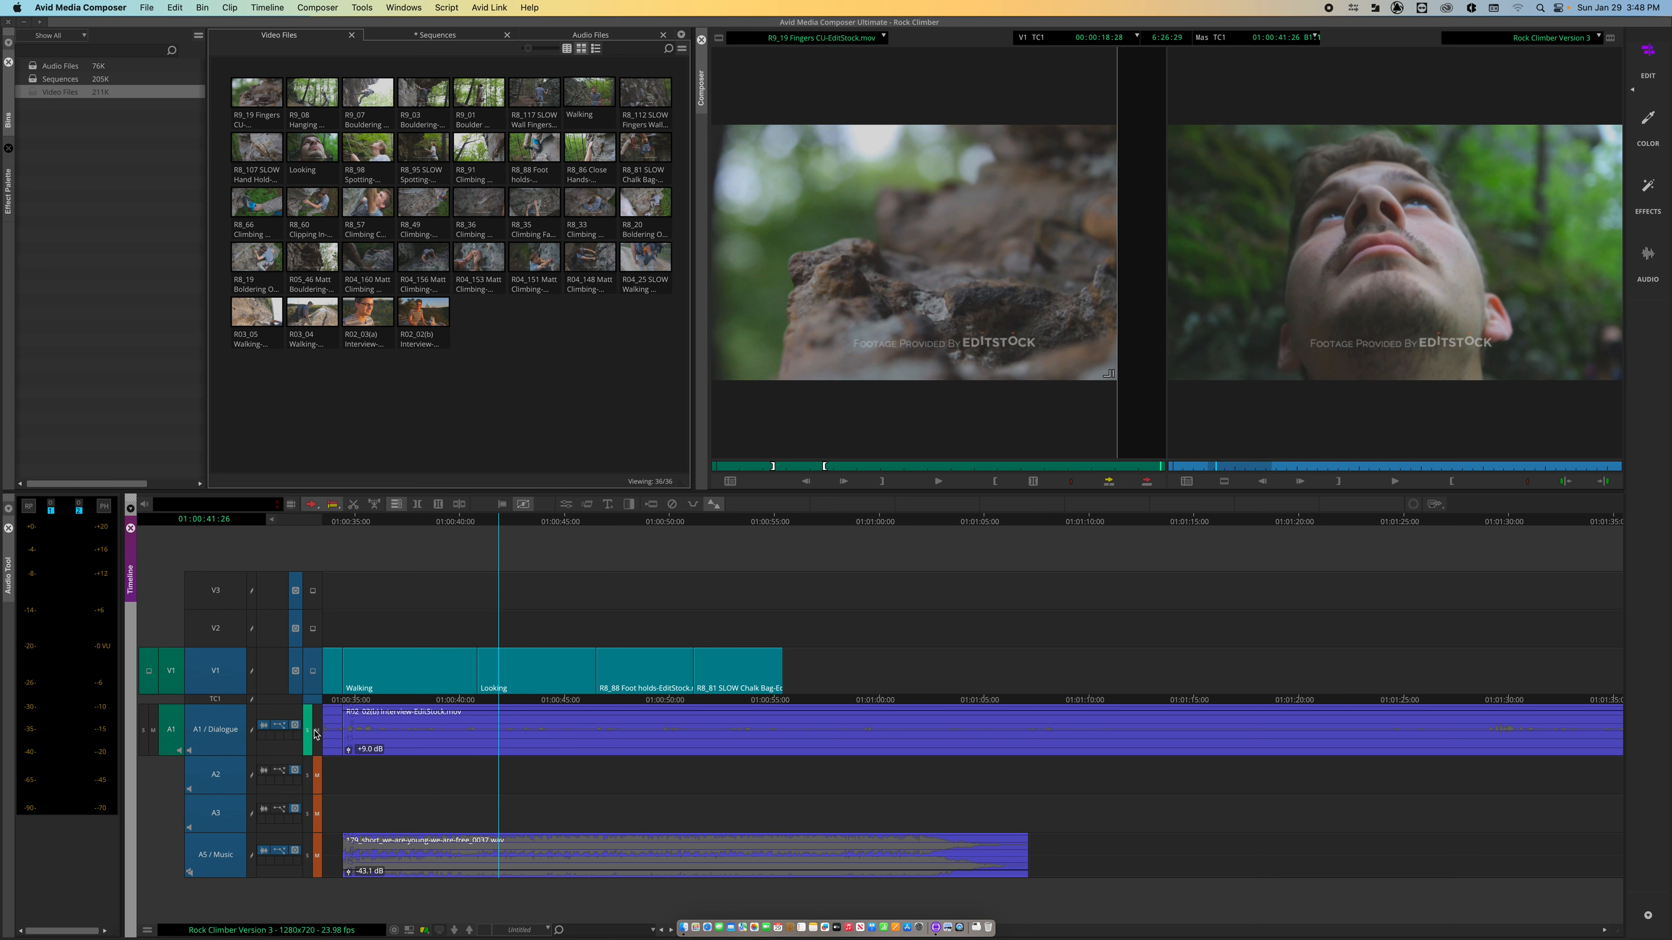
Mute the A1 Dialogue track, switch the solo from it to the empty A2 track and play a short passage
left_click(308, 775)
left_click(317, 736)
left_click(306, 737)
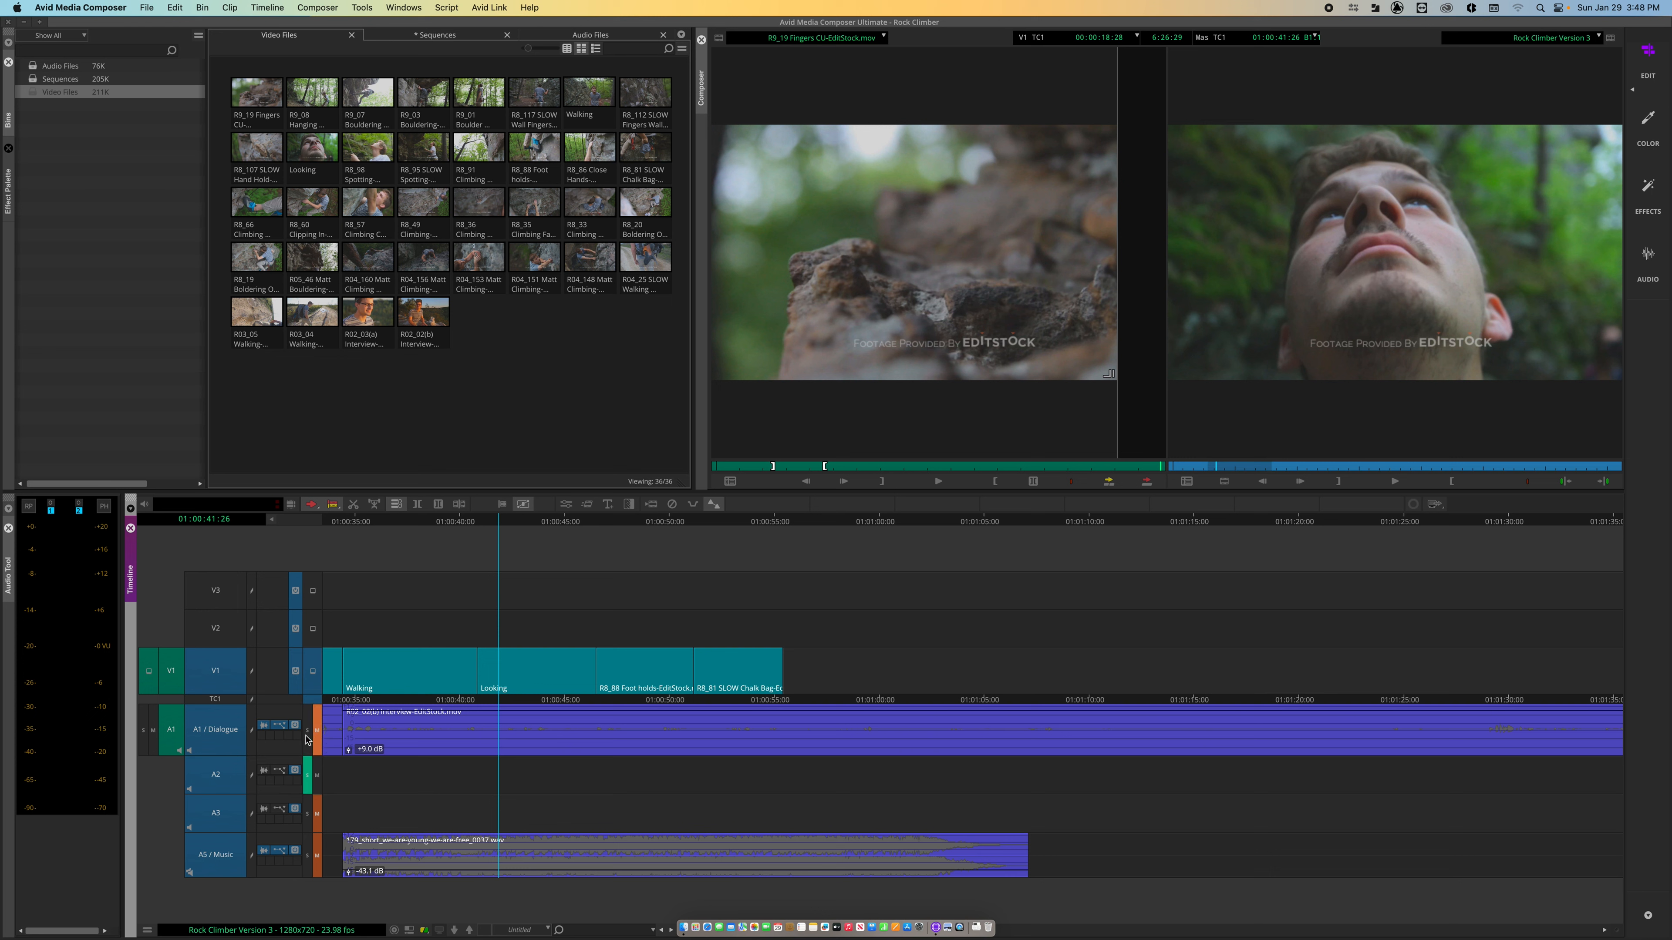
key("space")
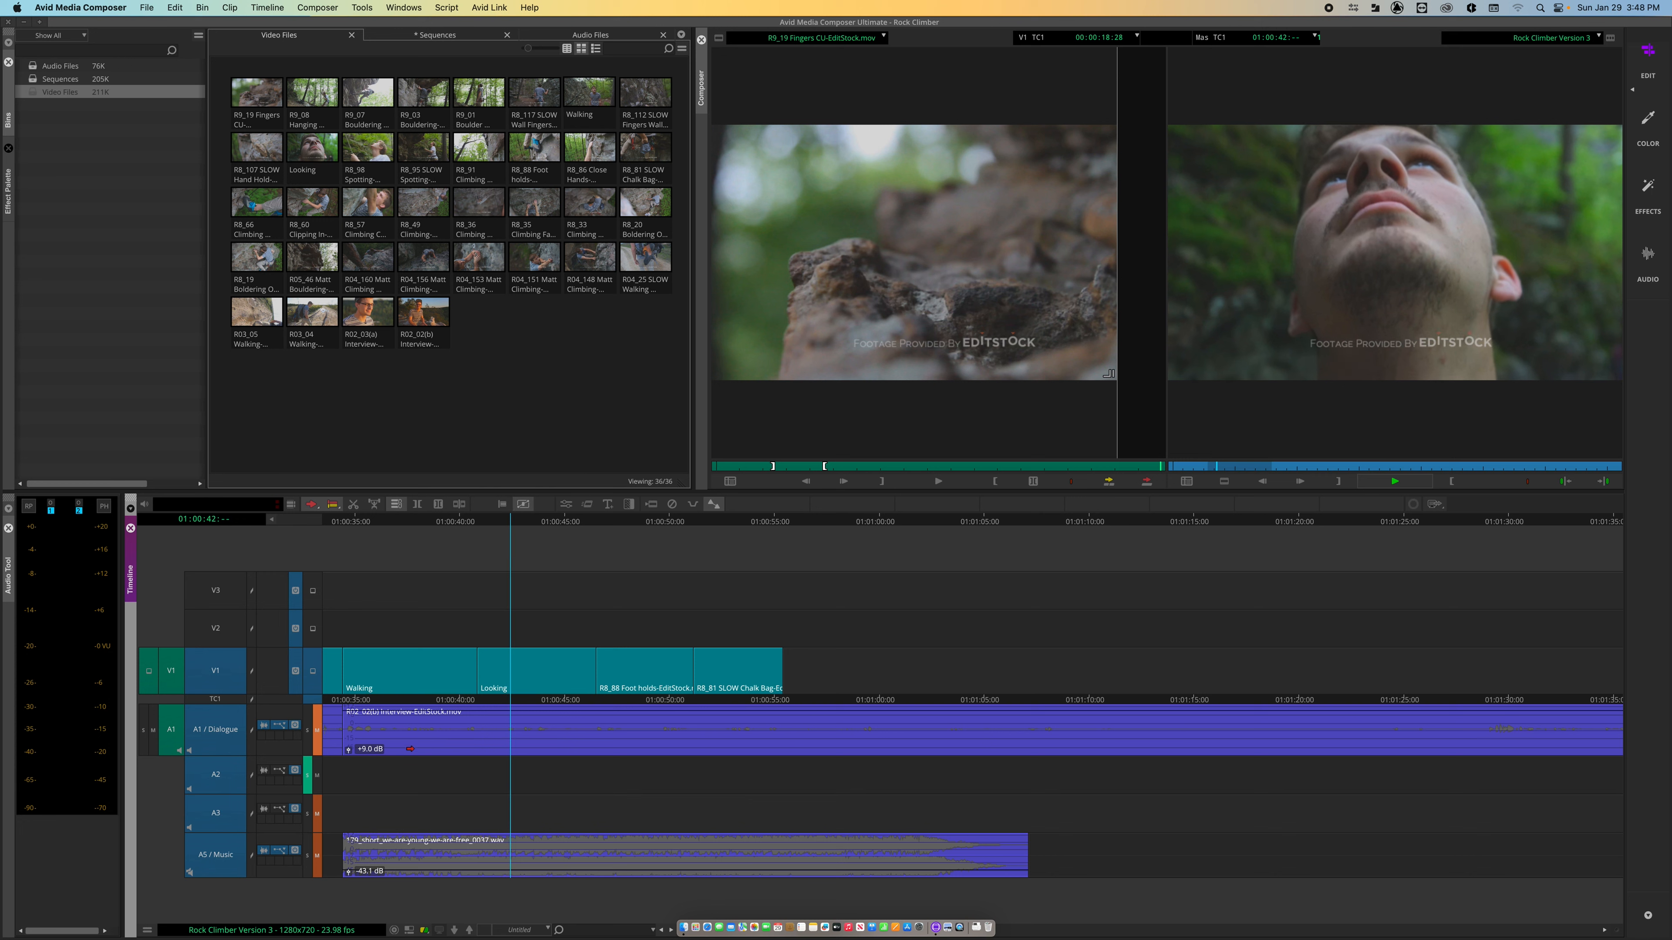
key("space")
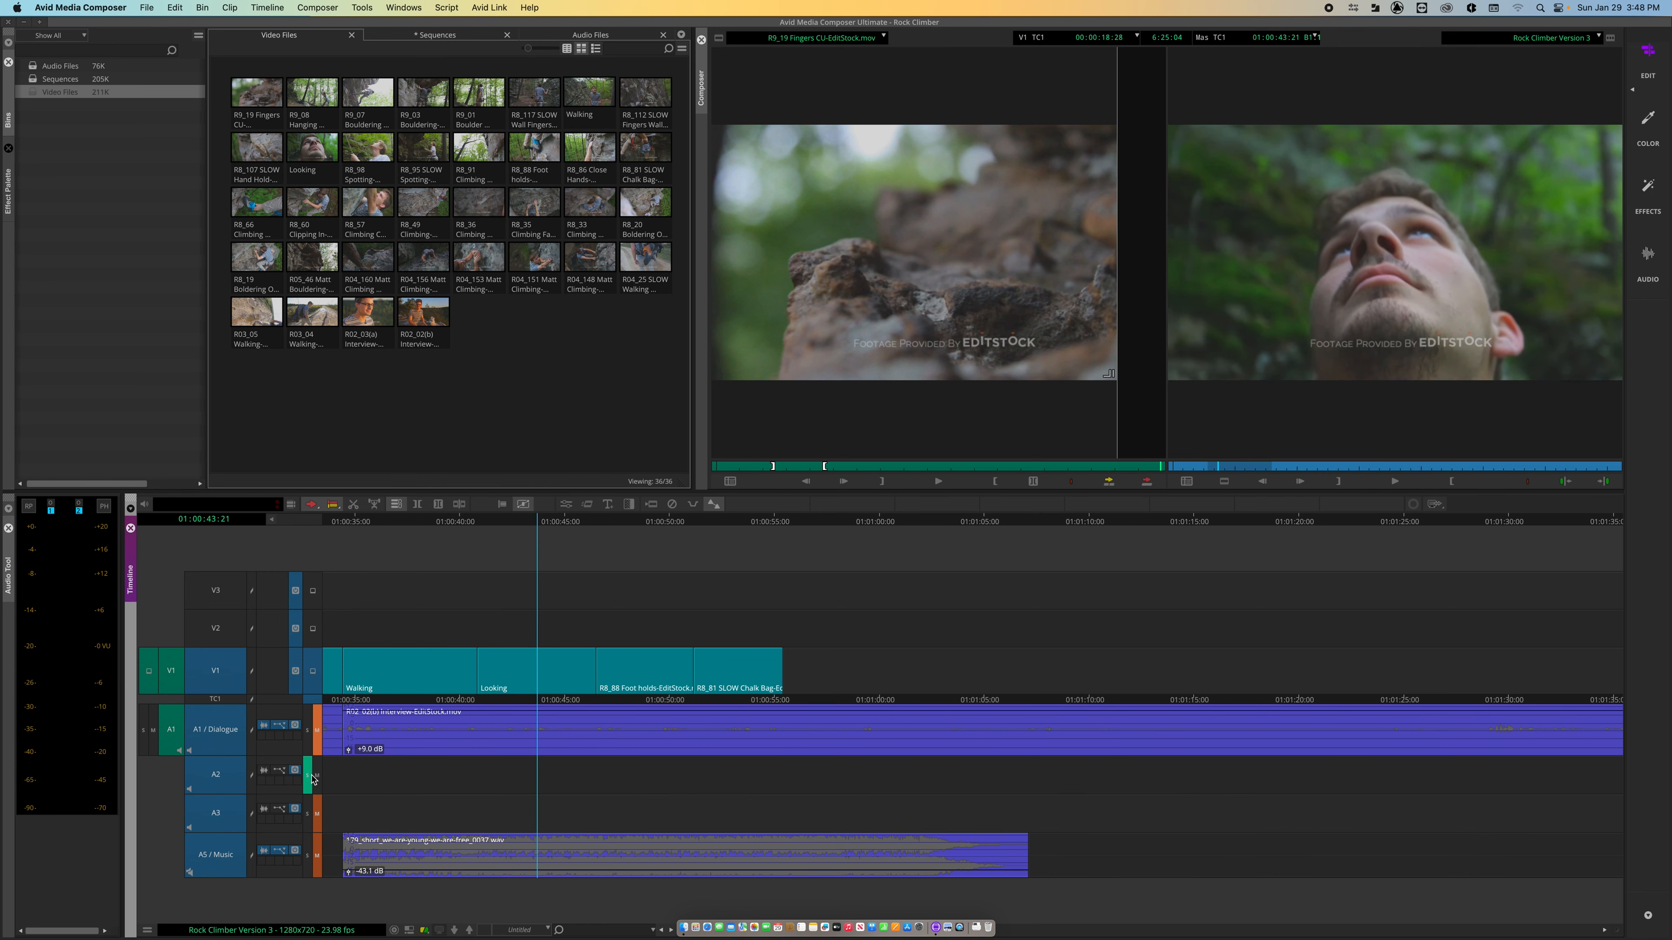
Mute A2, switch the solo from it to the A5 Music track and play a short passage
left_click(316, 776)
left_click(308, 777)
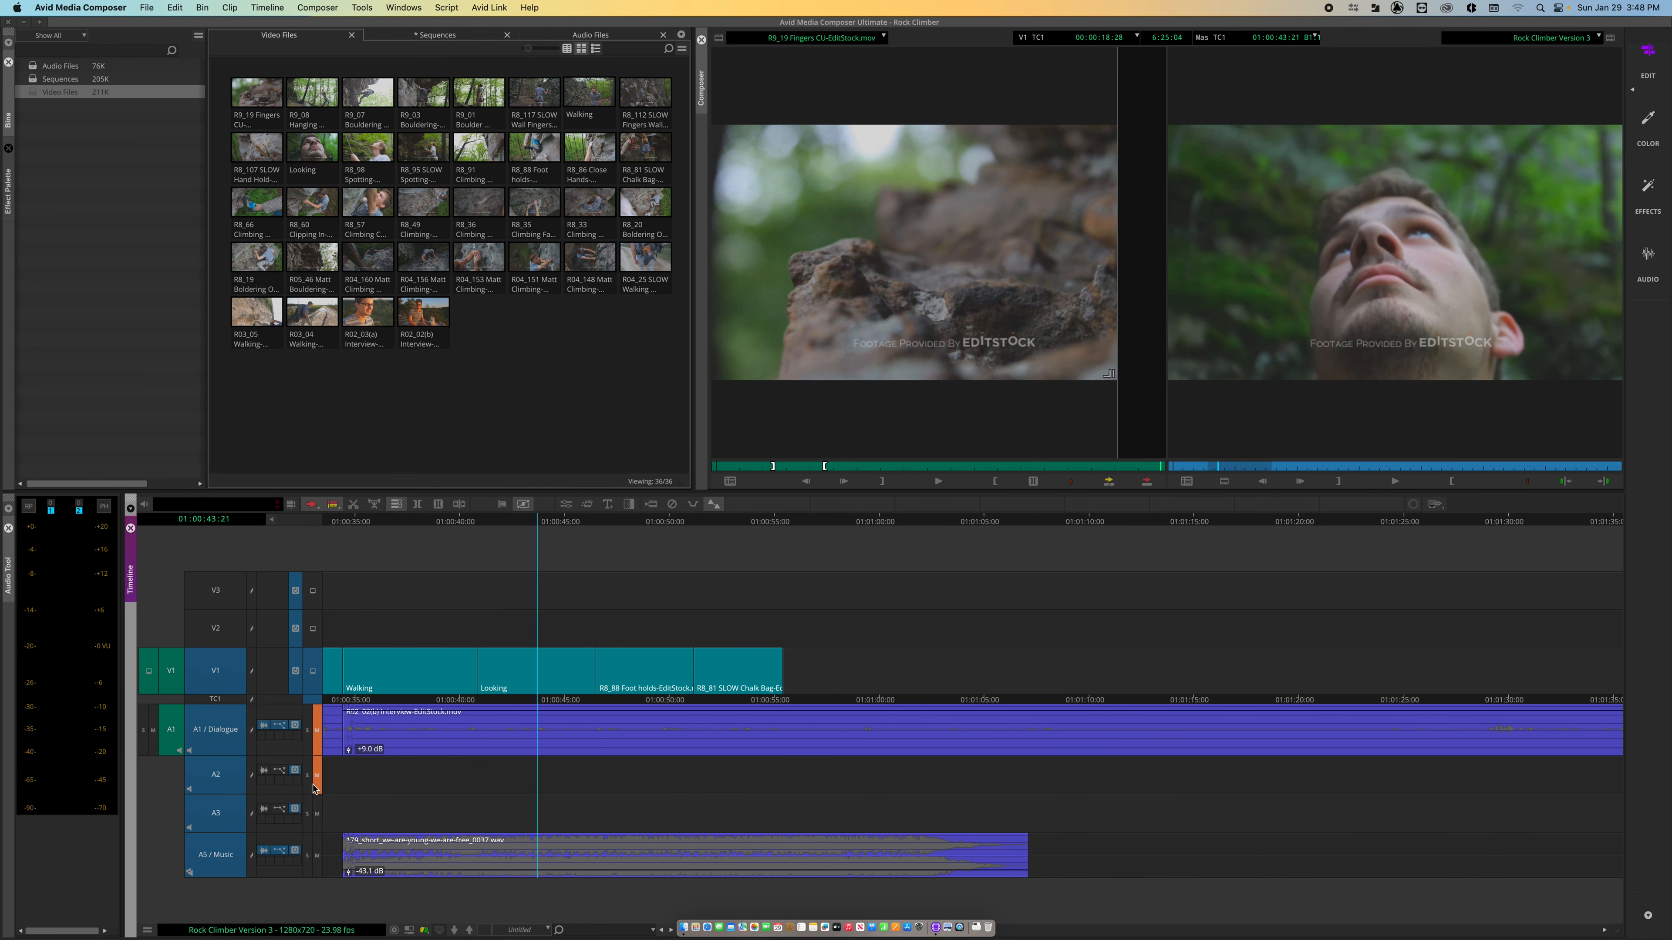
left_click(307, 855)
key("space")
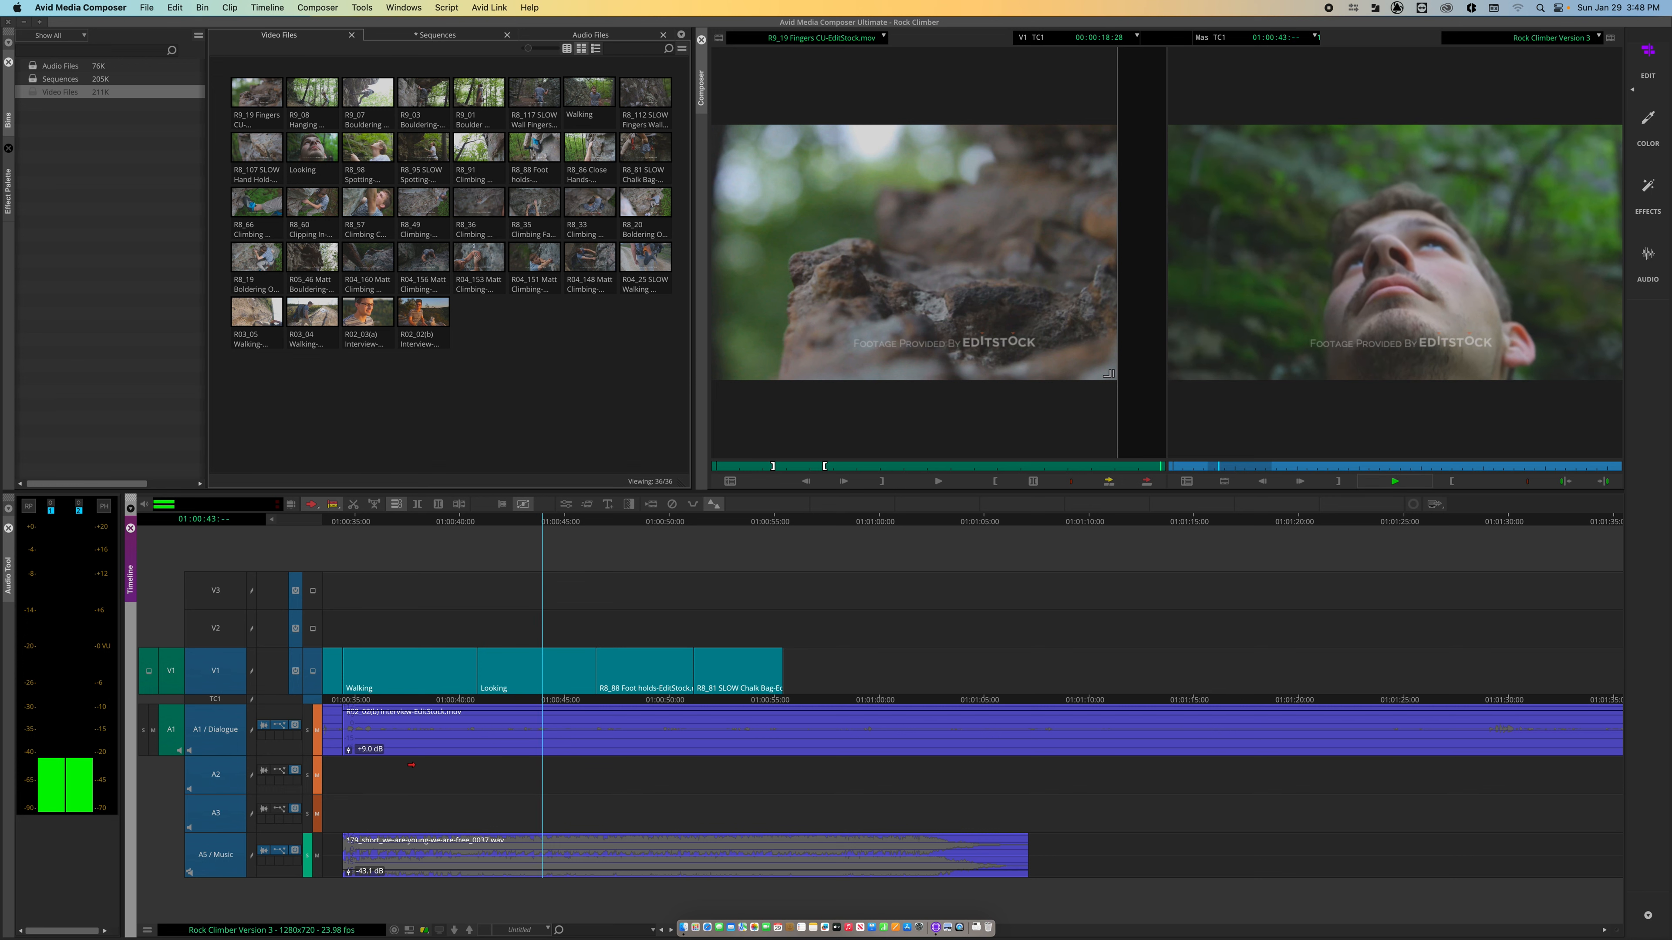
key("space")
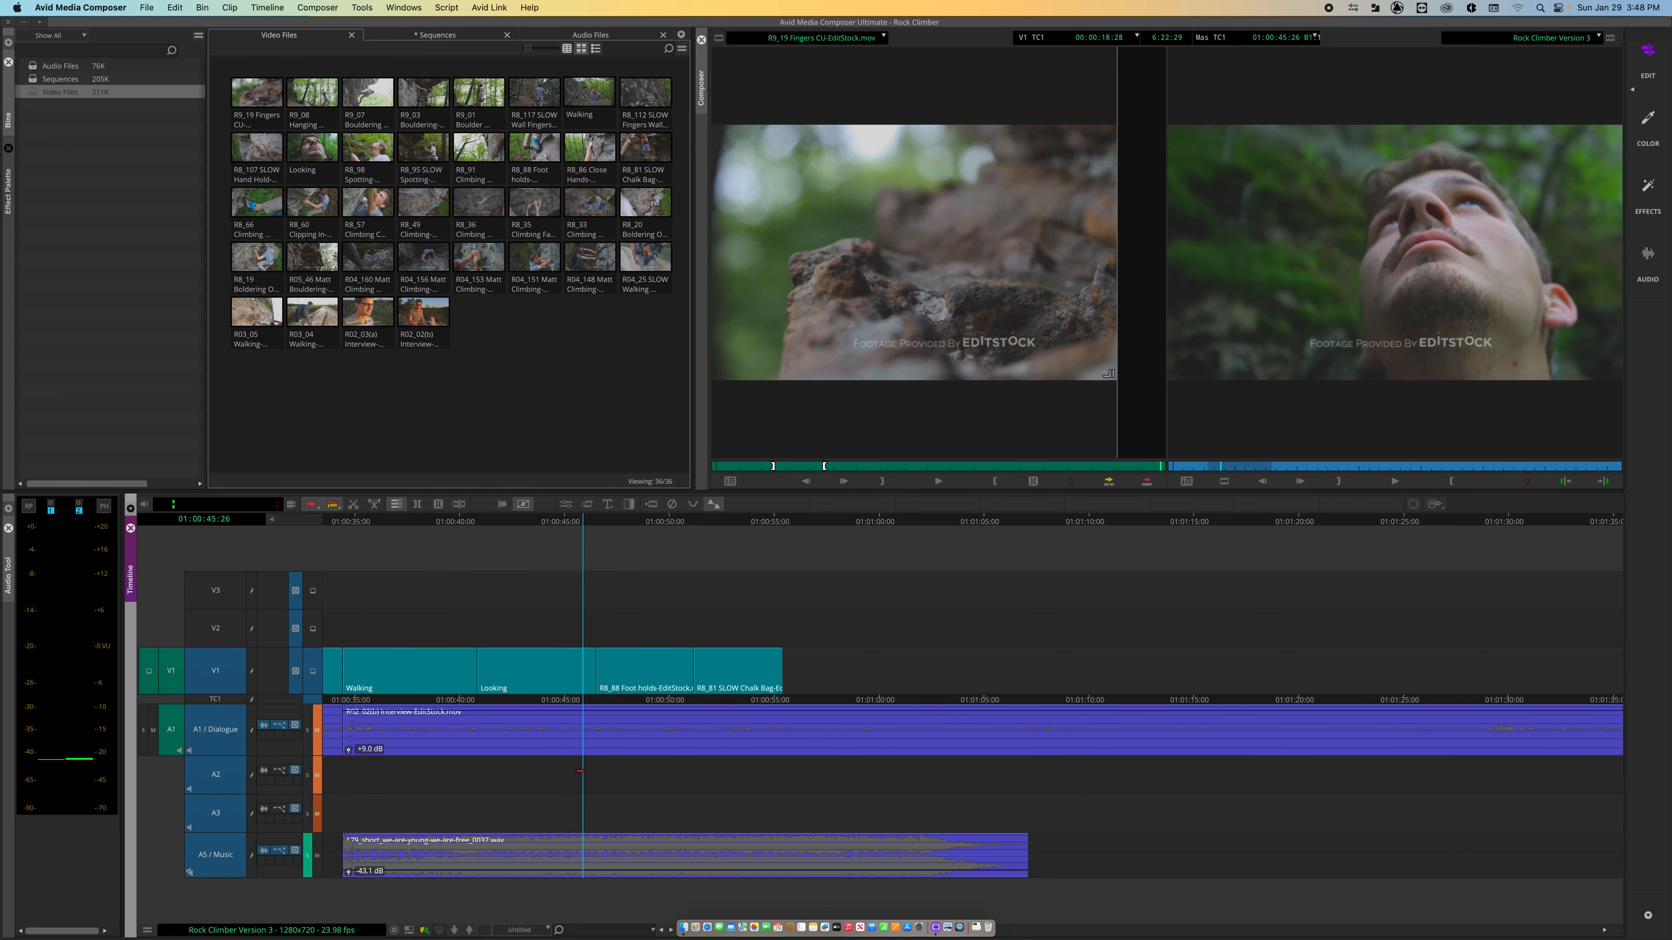
Unmute the A1 Dialogue and A2 tracks
left_click(318, 728)
left_click(317, 774)
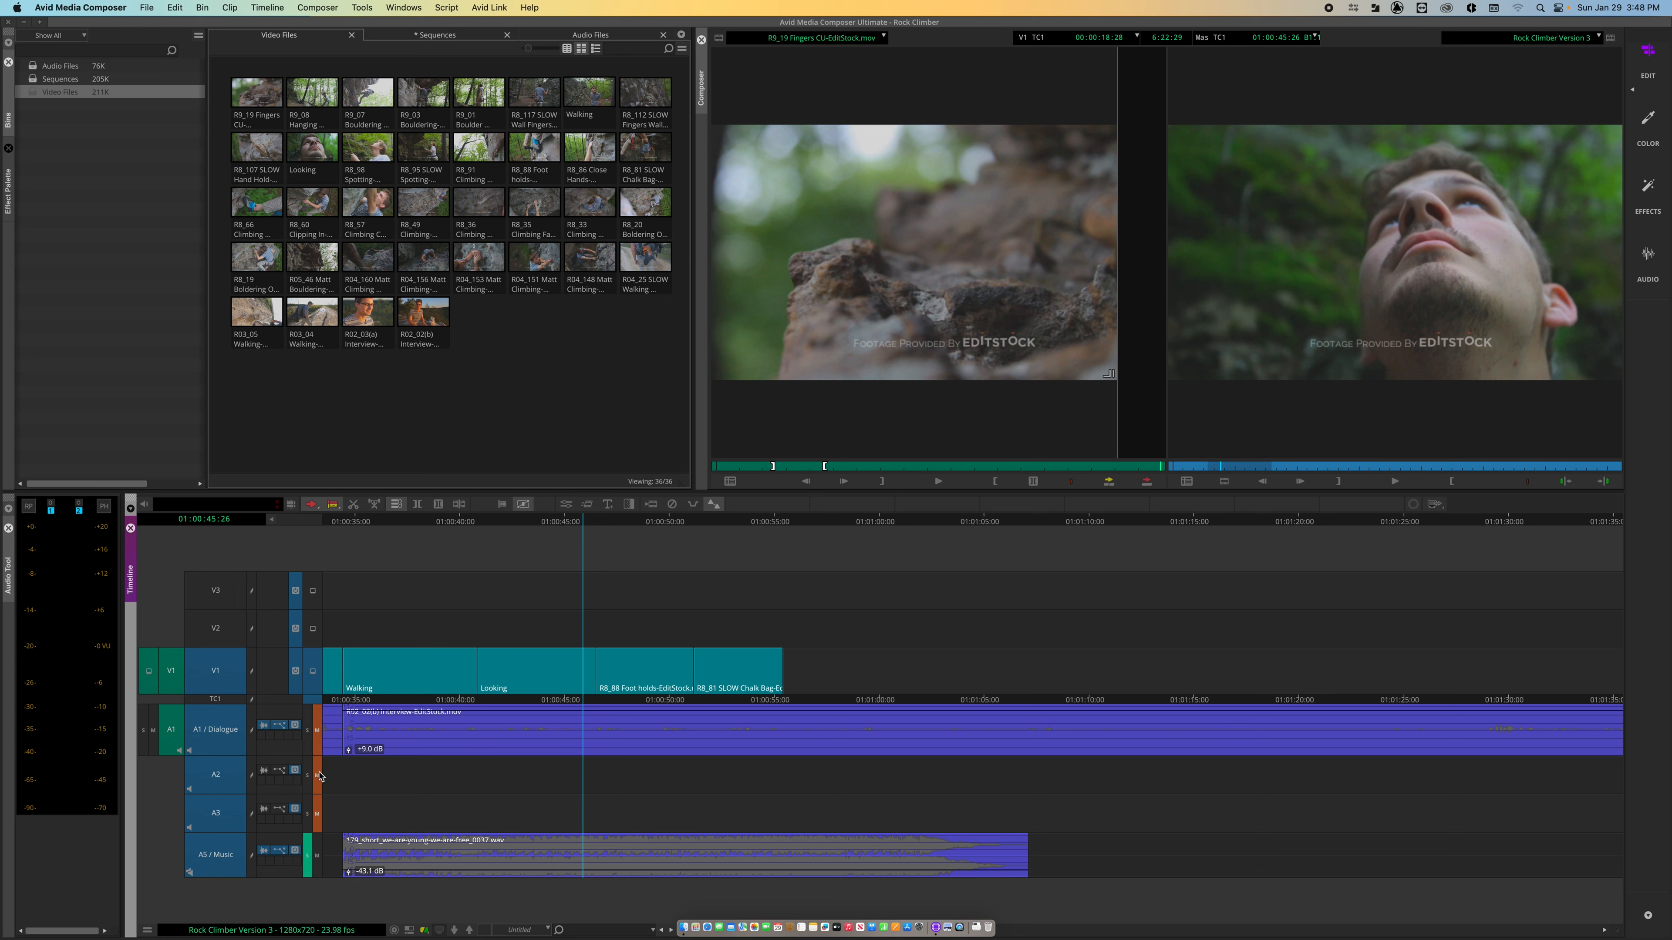
Clear the solo from the A5 Music track and leave the A3 track unmuted
left_click(319, 811)
left_click(307, 855)
left_click(318, 812)
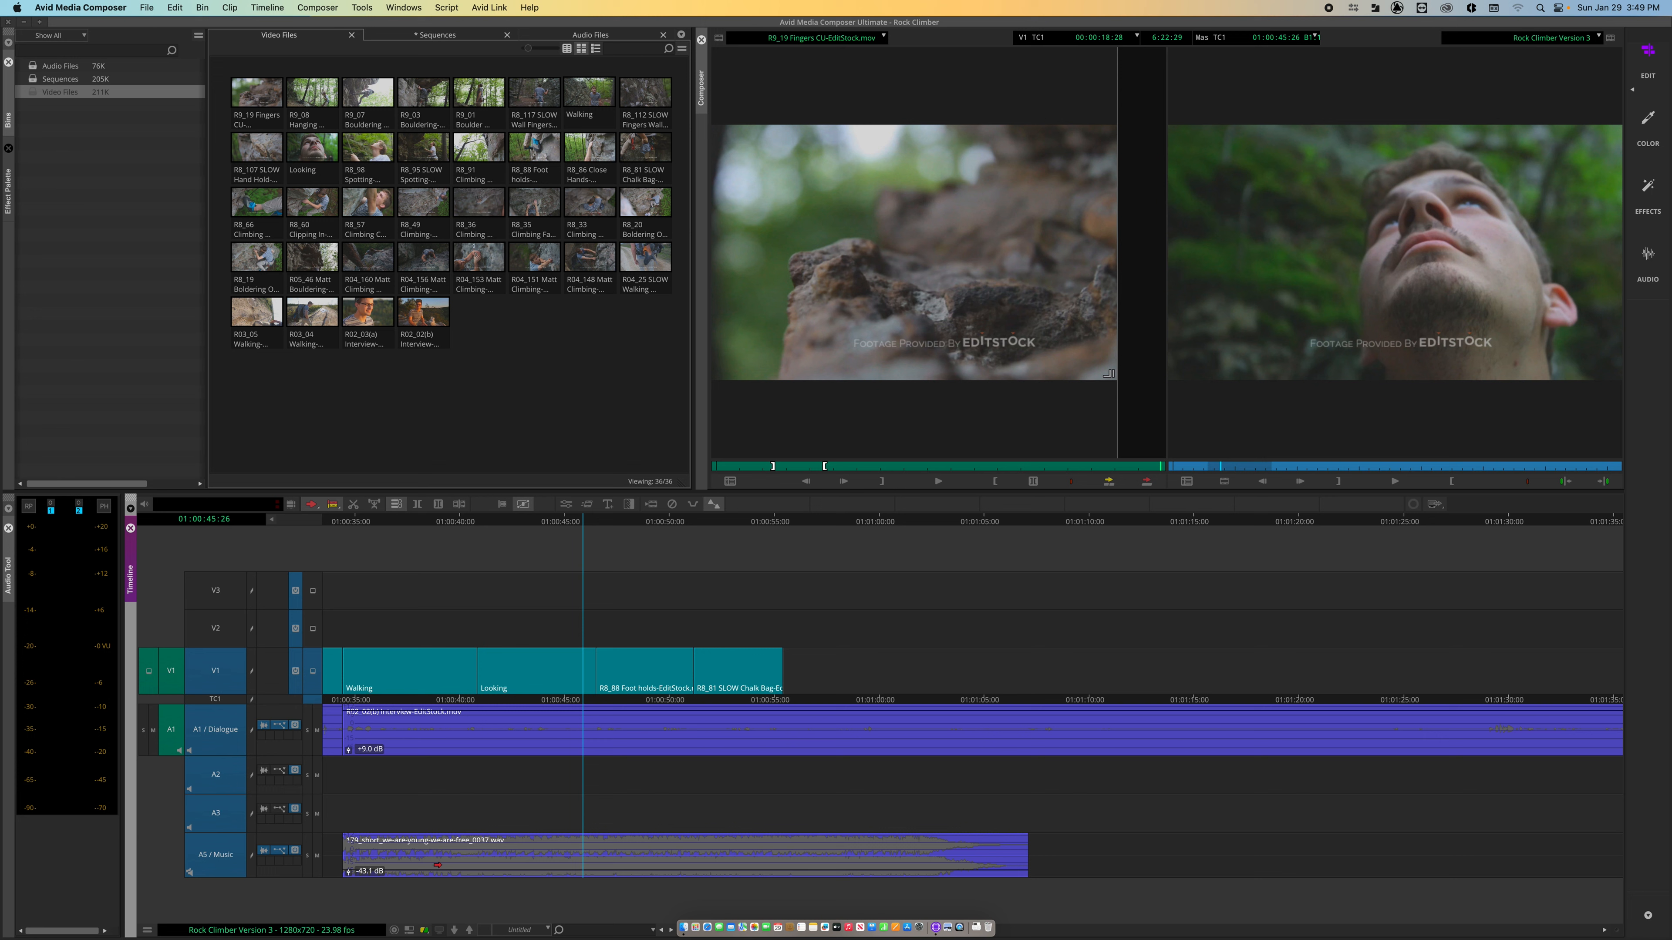
Solo the A1 Dialogue, A2 and A3 tracks together and move the playhead back to 01:00:44:29
left_click(307, 730)
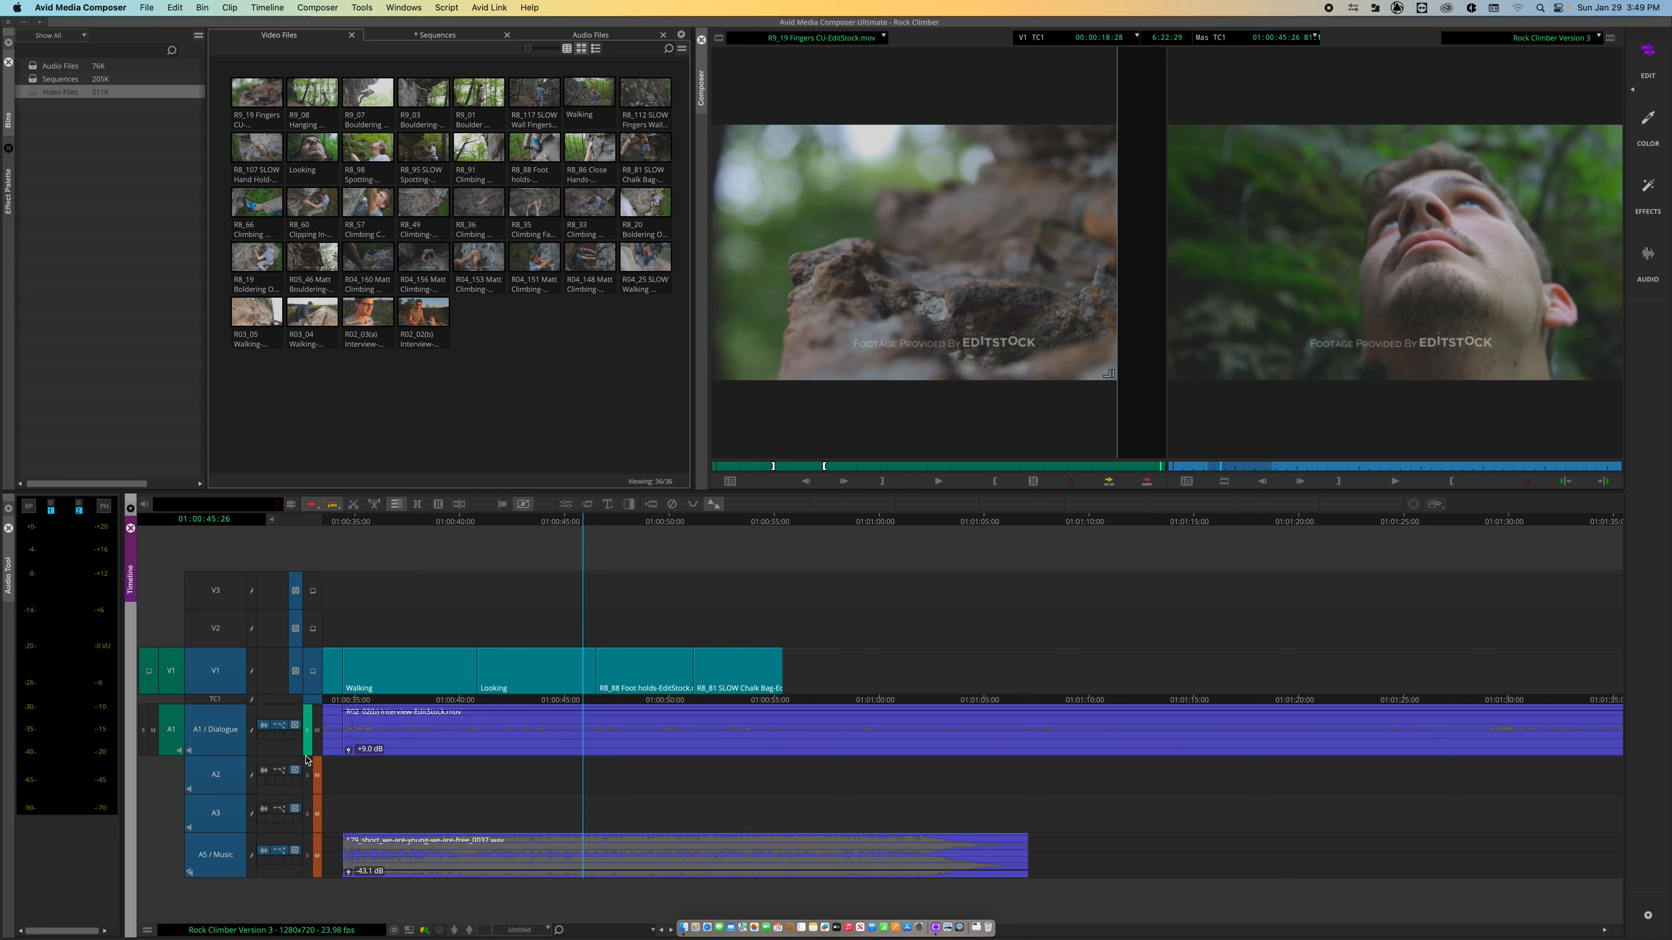
left_click(307, 776)
left_click(309, 812)
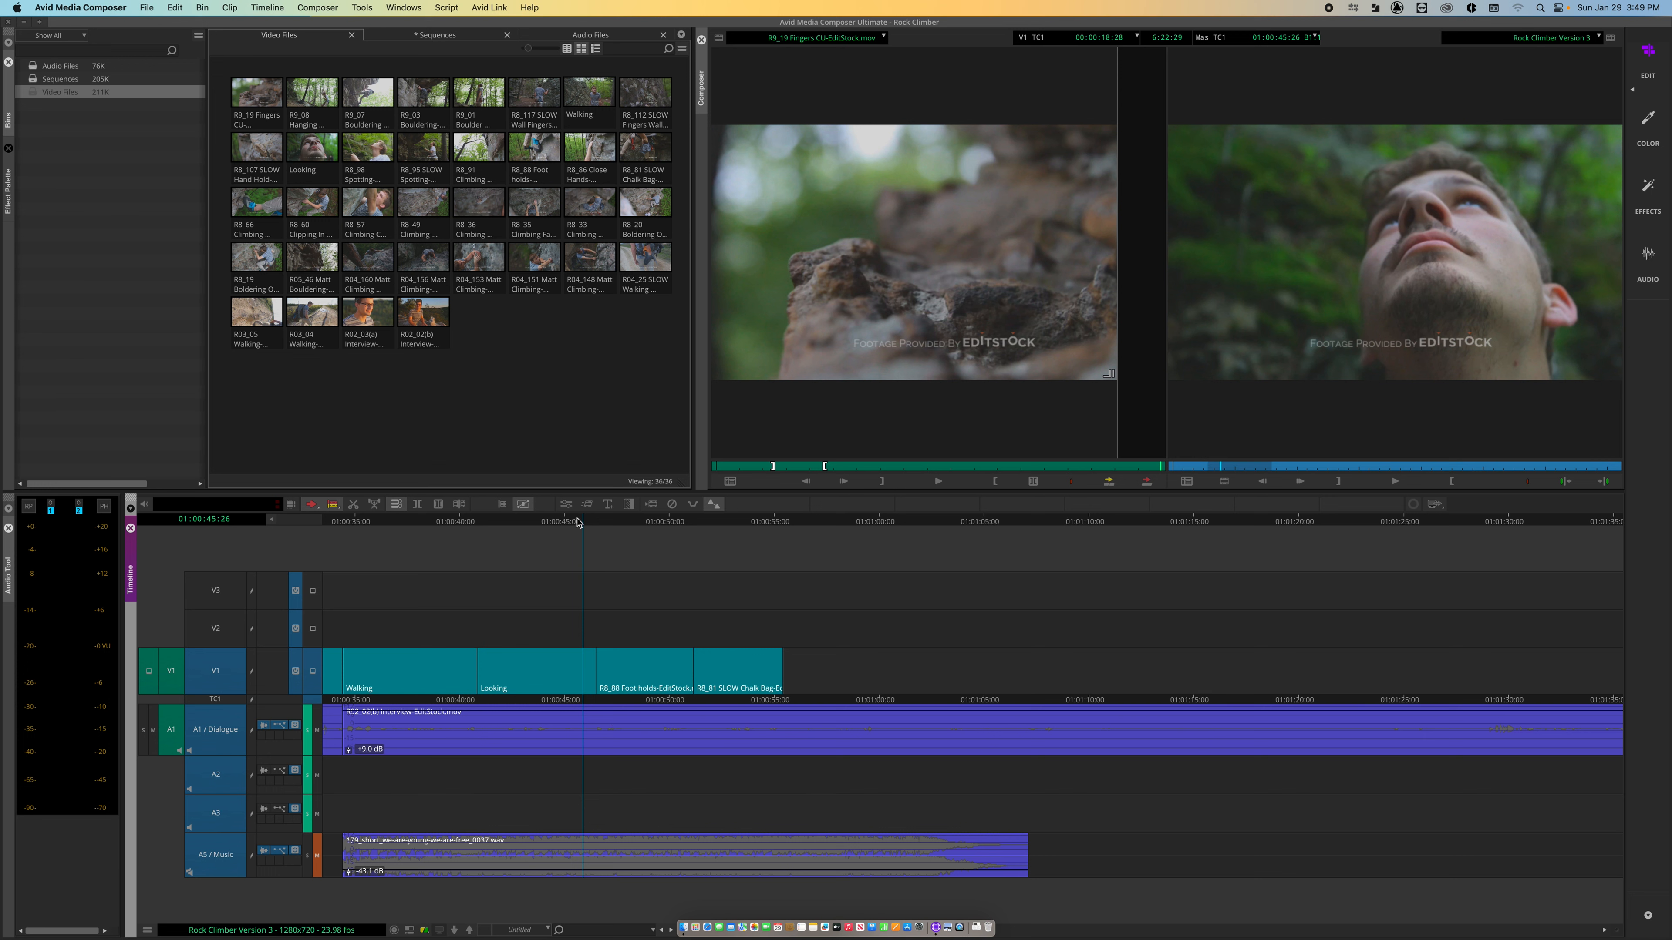
mouse_move(580, 524)
left_mouse_down()
mouse_move(364, 524)
mouse_move(564, 520)
left_mouse_up()
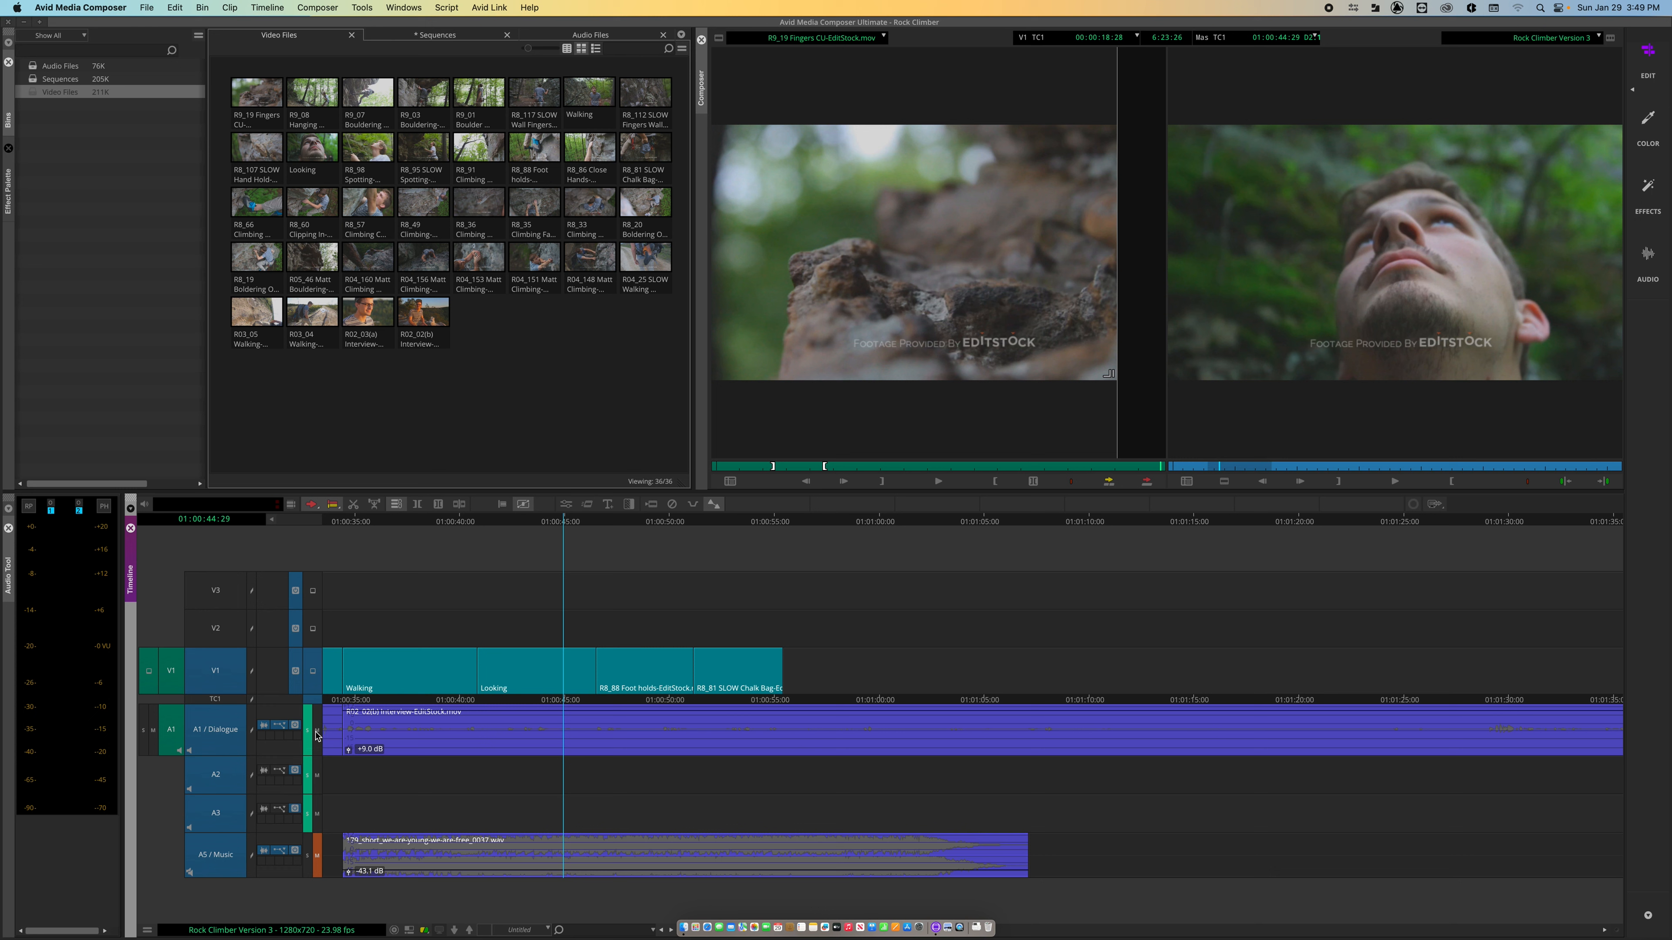
Open and close the music clip's gain control without changing it, and clear the solo from the A1 Dialogue, A2 and A3 tracks
left_click(348, 871)
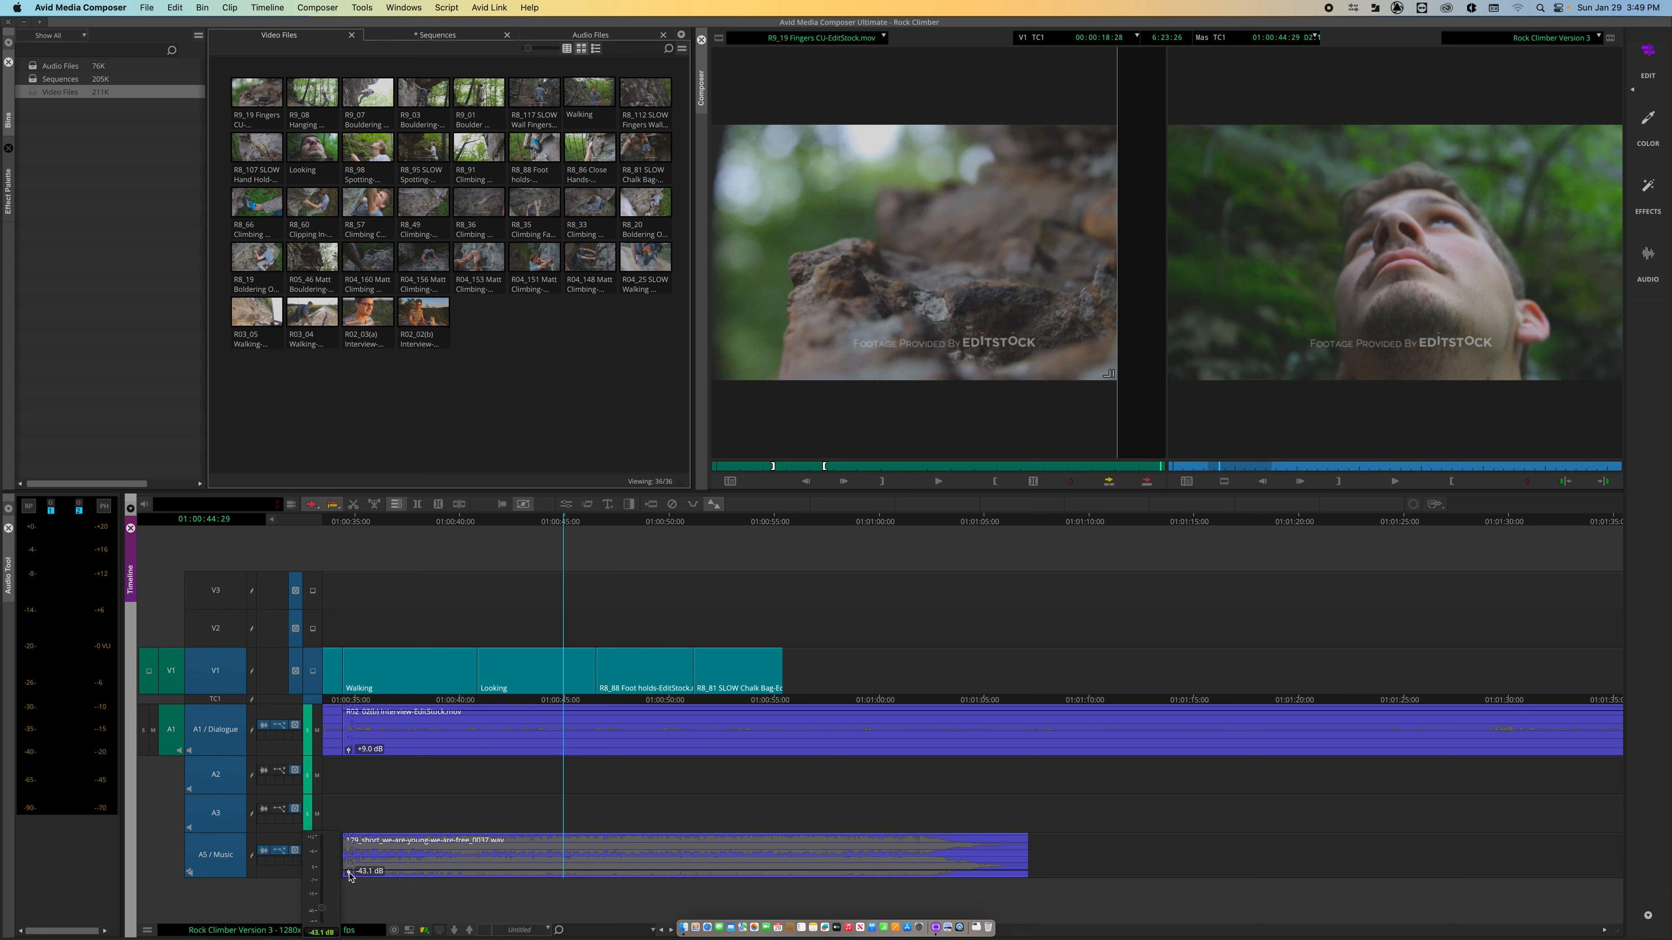
left_click(385, 788)
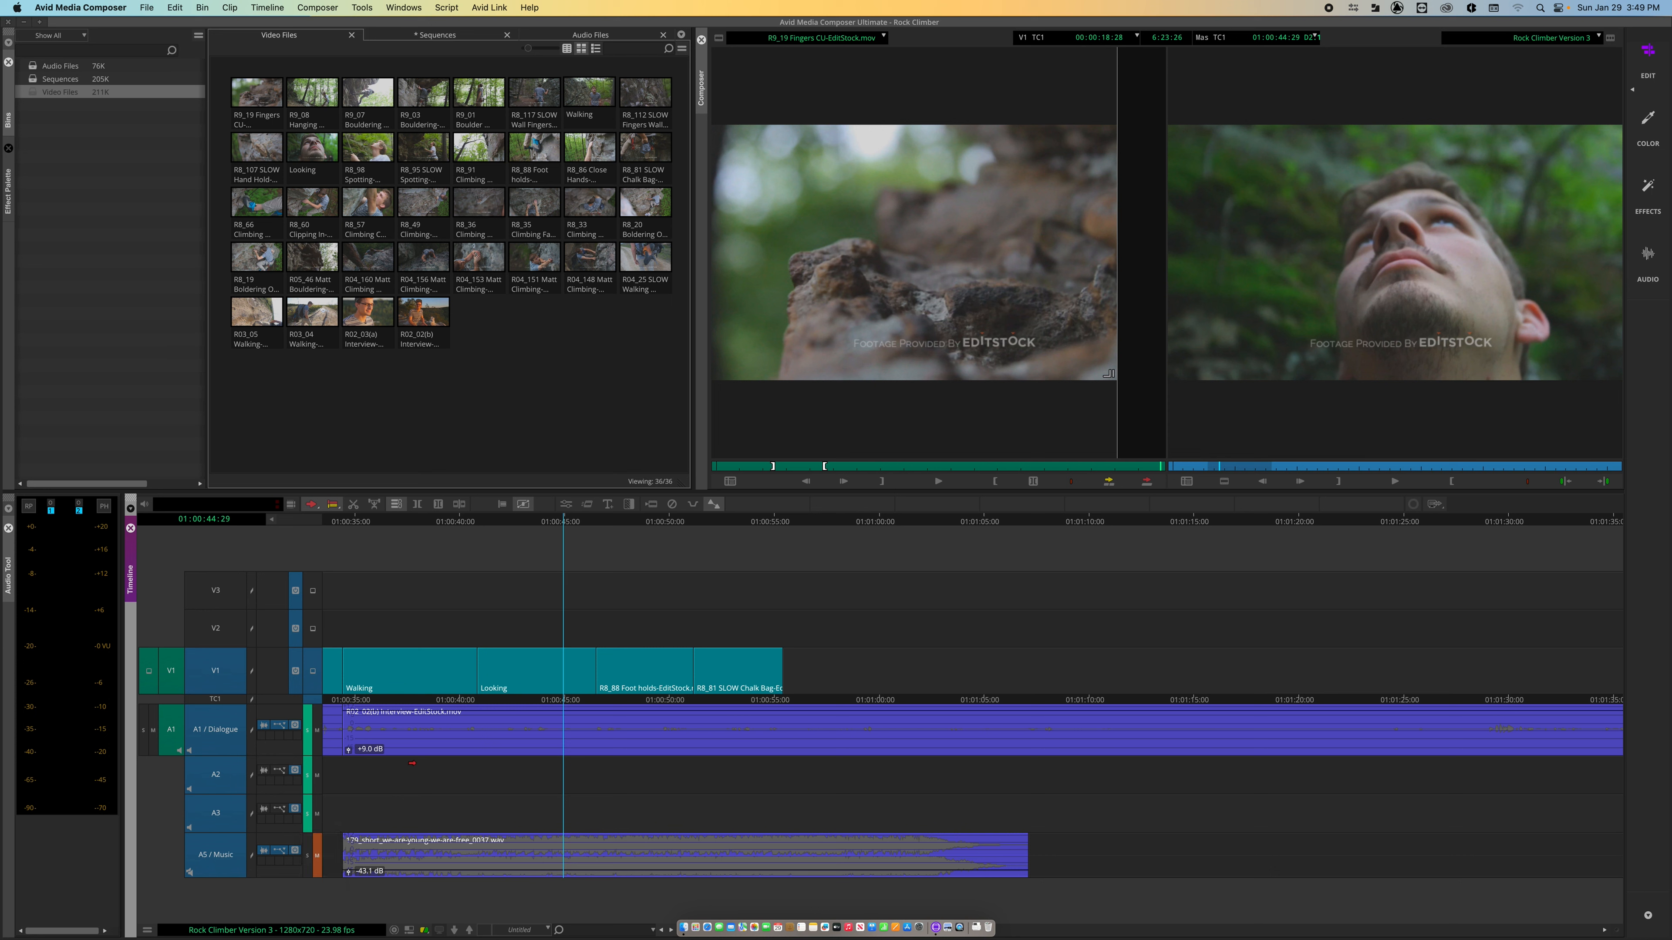
left_click(306, 741)
left_click(306, 780)
left_click(307, 814)
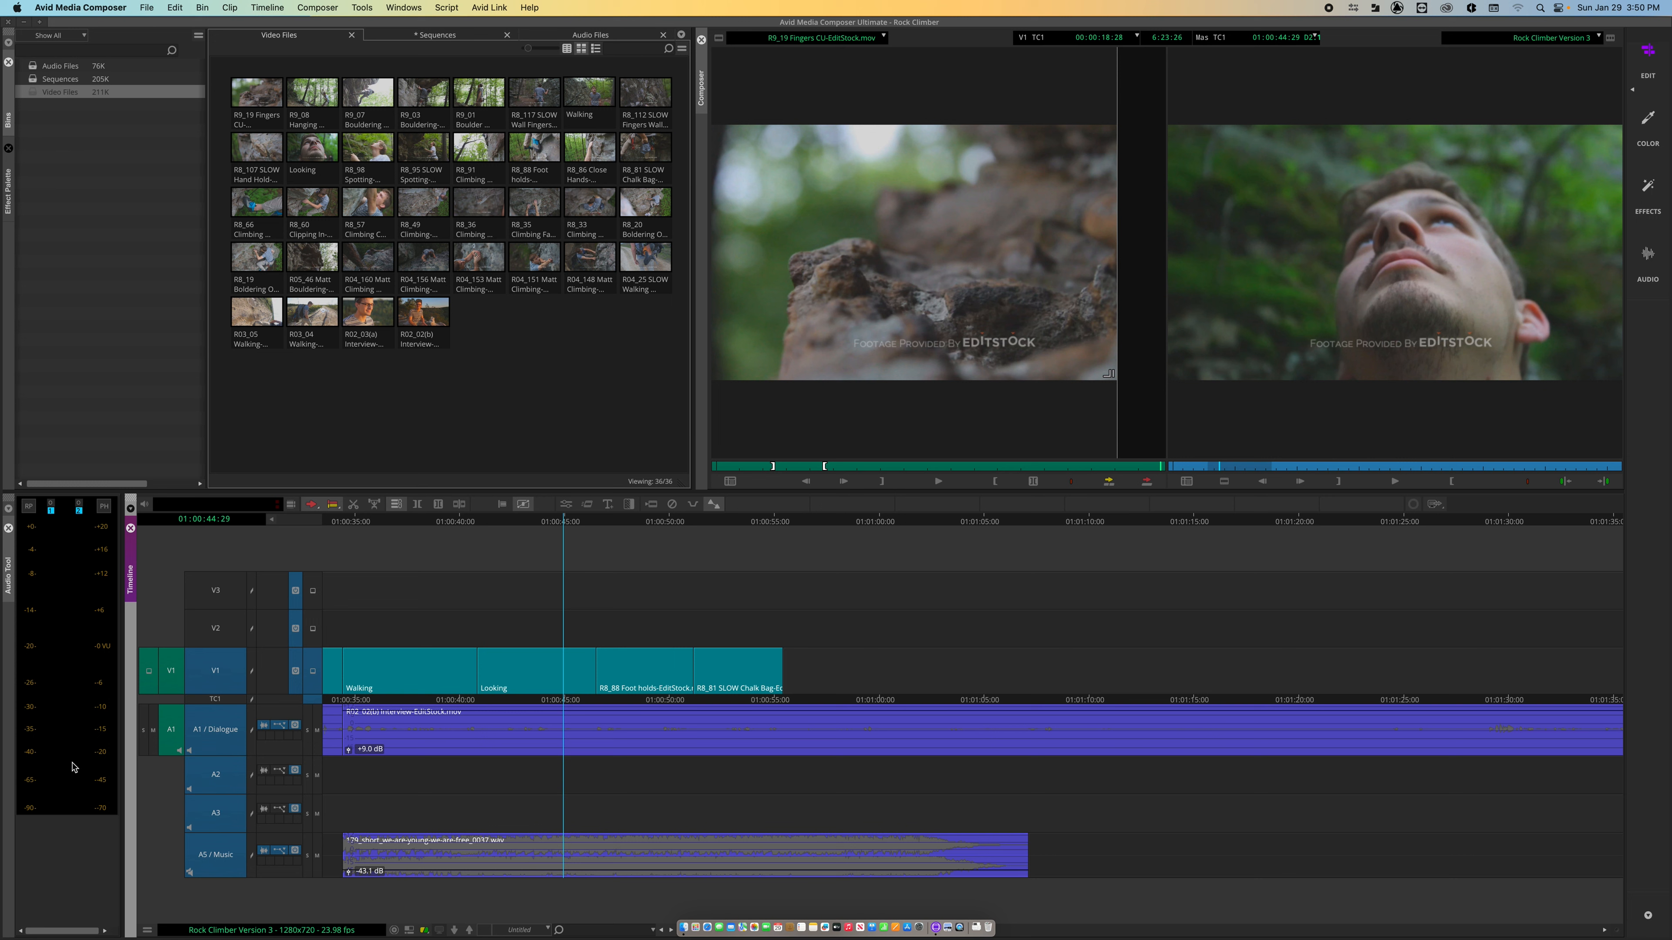
Play from within the Walking and Looking section and scrub through the Foot holds clip, ending with the playhead at 01:00:42:23
left_click(496, 525)
key("space")
left_click_drag(498, 524, 670, 524)
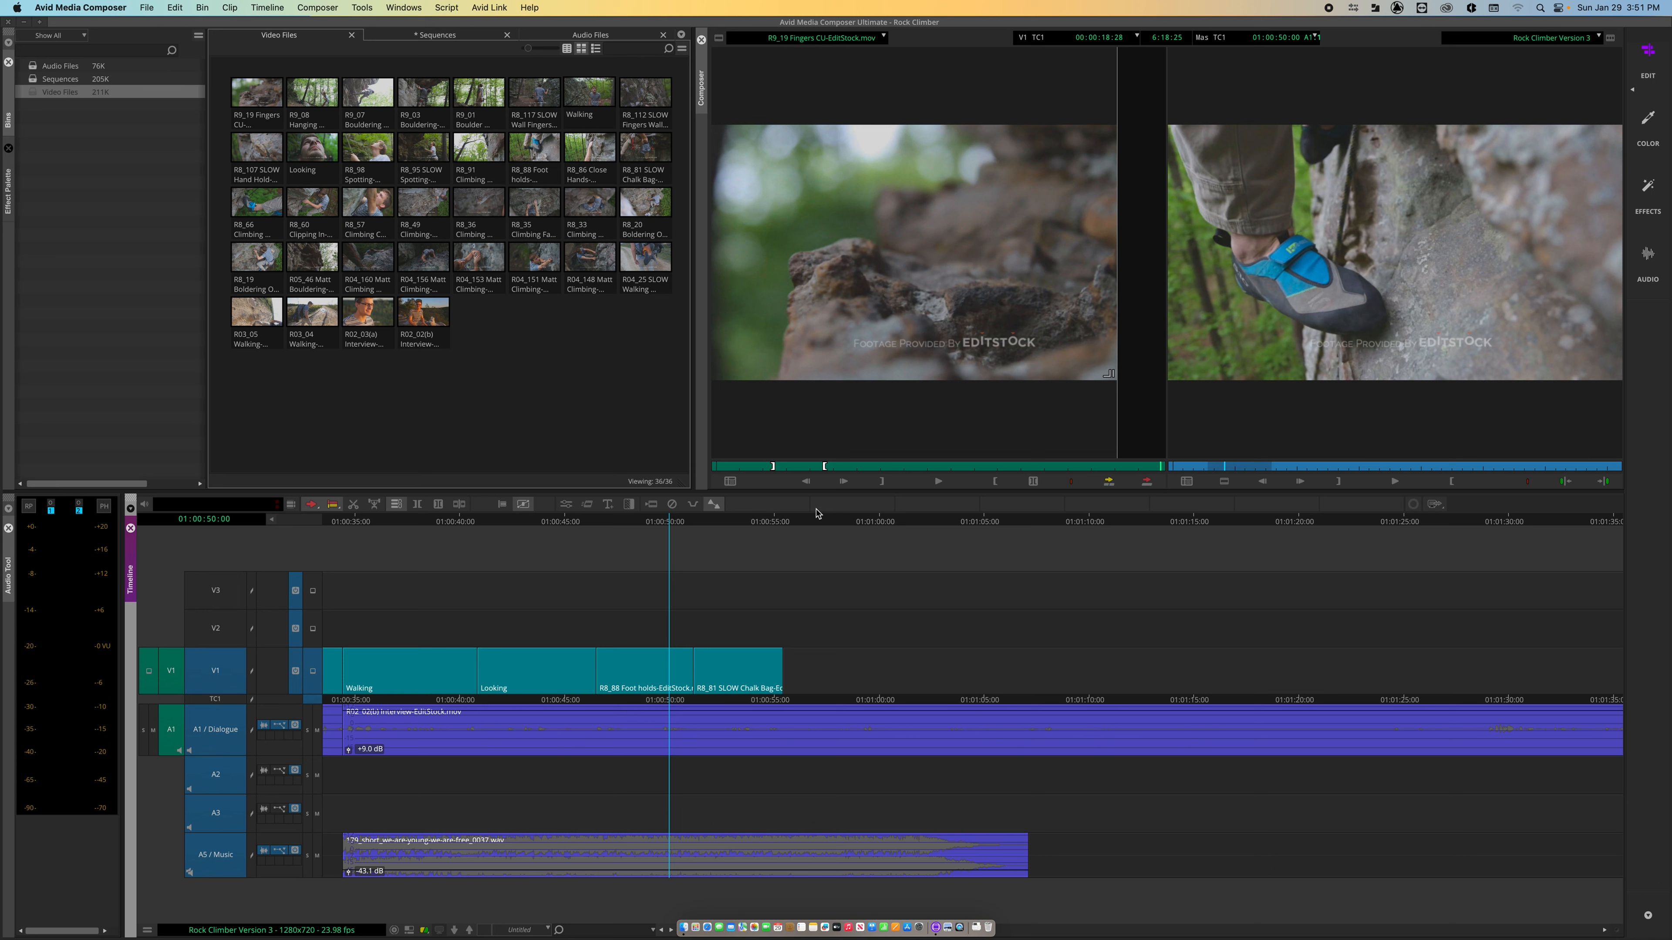
left_click(635, 521)
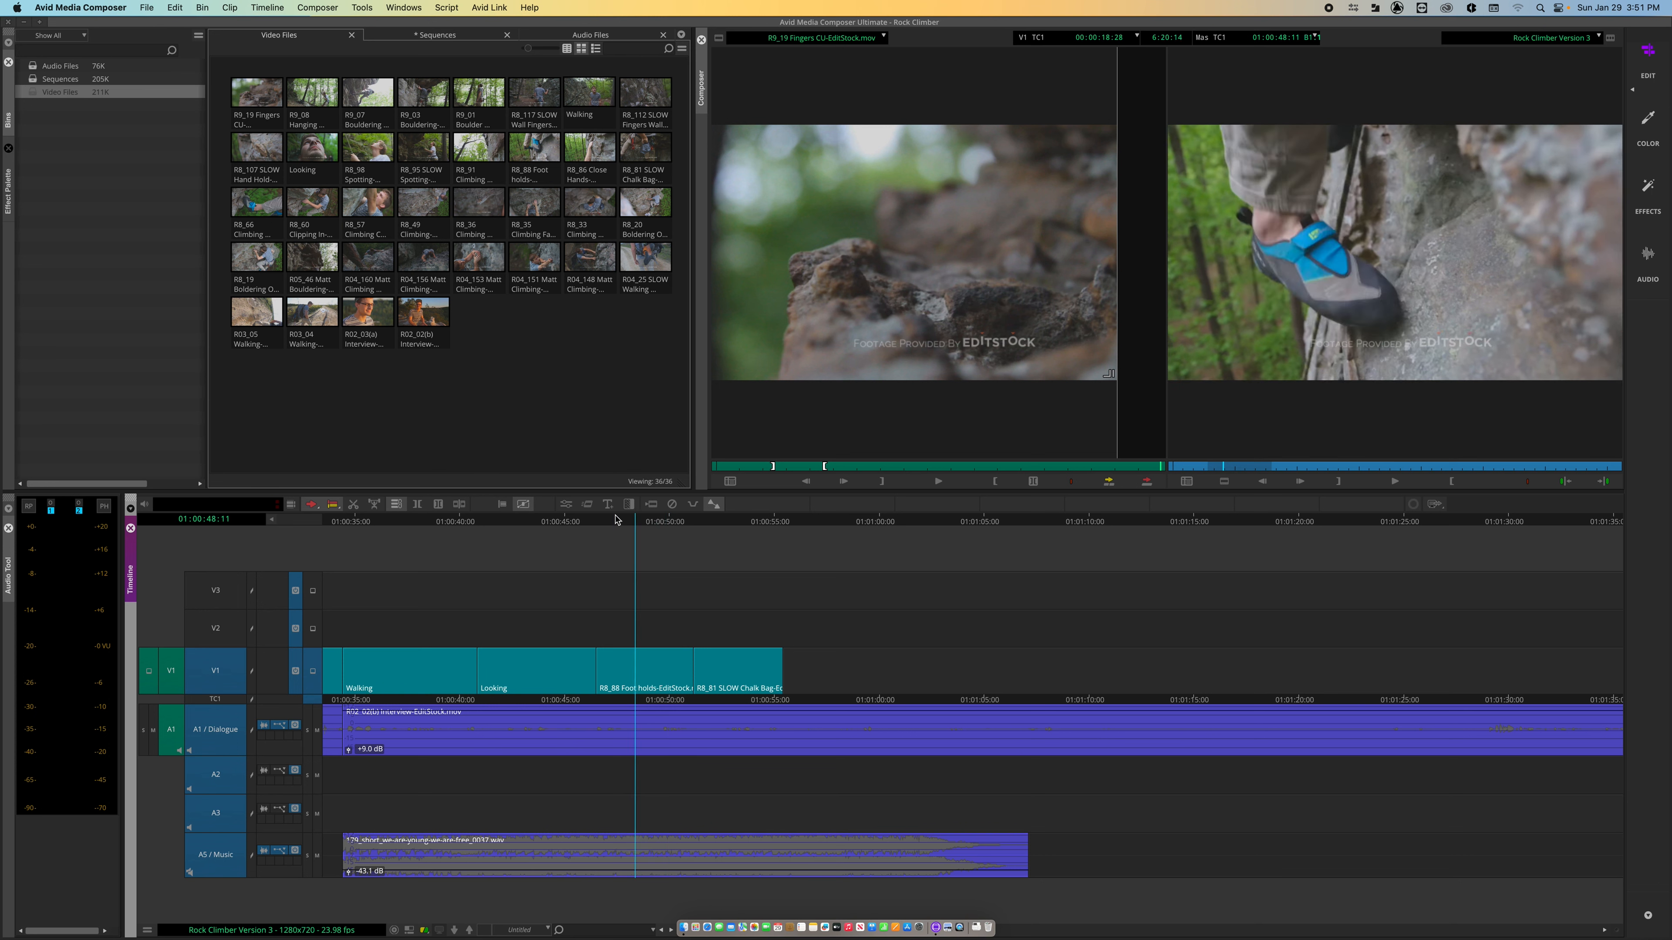
mouse_move(616, 519)
left_mouse_down()
mouse_move(708, 520)
mouse_move(552, 521)
mouse_move(724, 520)
mouse_move(496, 521)
mouse_move(614, 520)
left_mouse_up()
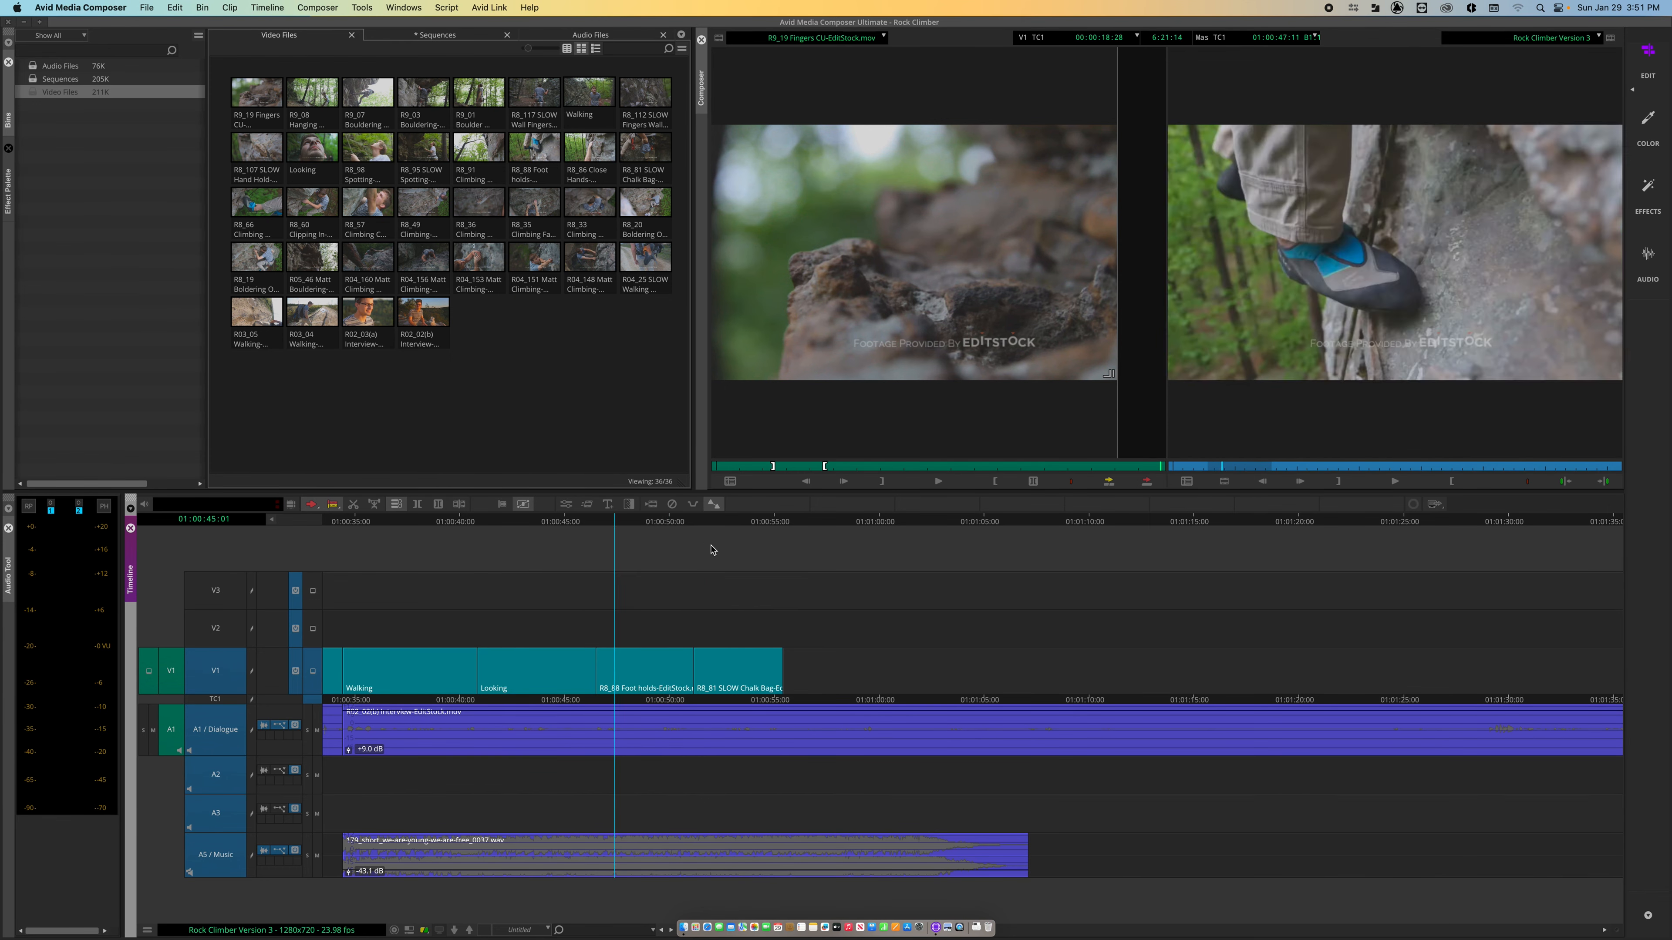
left_click_drag(711, 549, 519, 528)
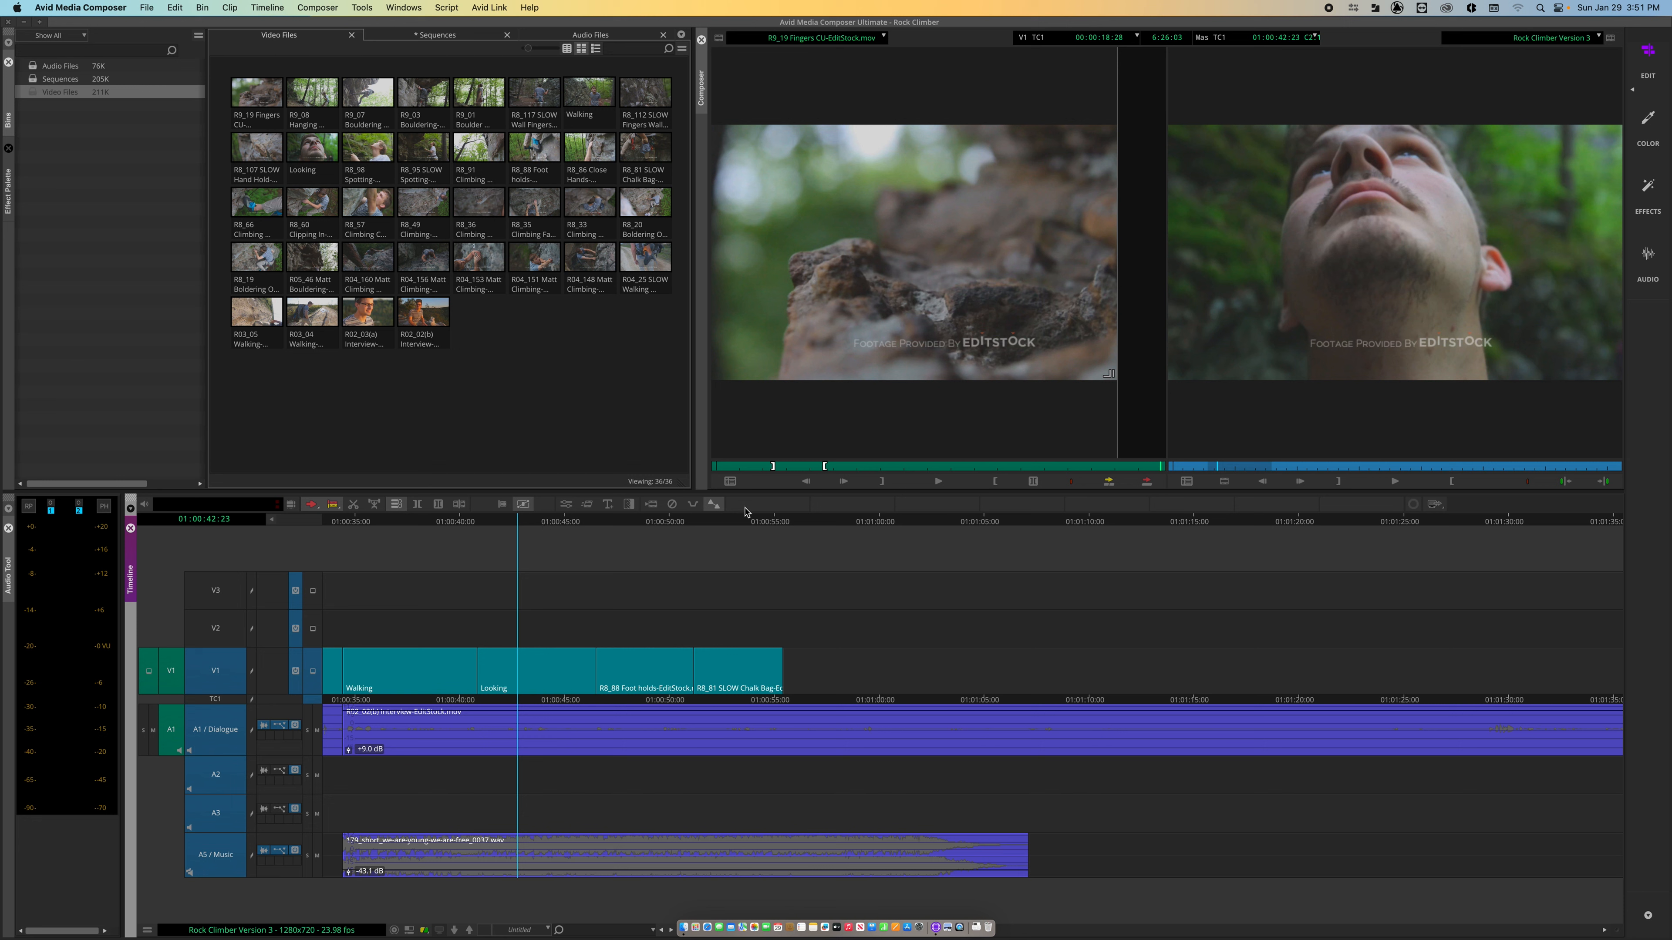
Add the Toggle Digital Audio Scrub command from the Play commands of the Command Palette to the timeline toolbar and close the palette
key("super+3")
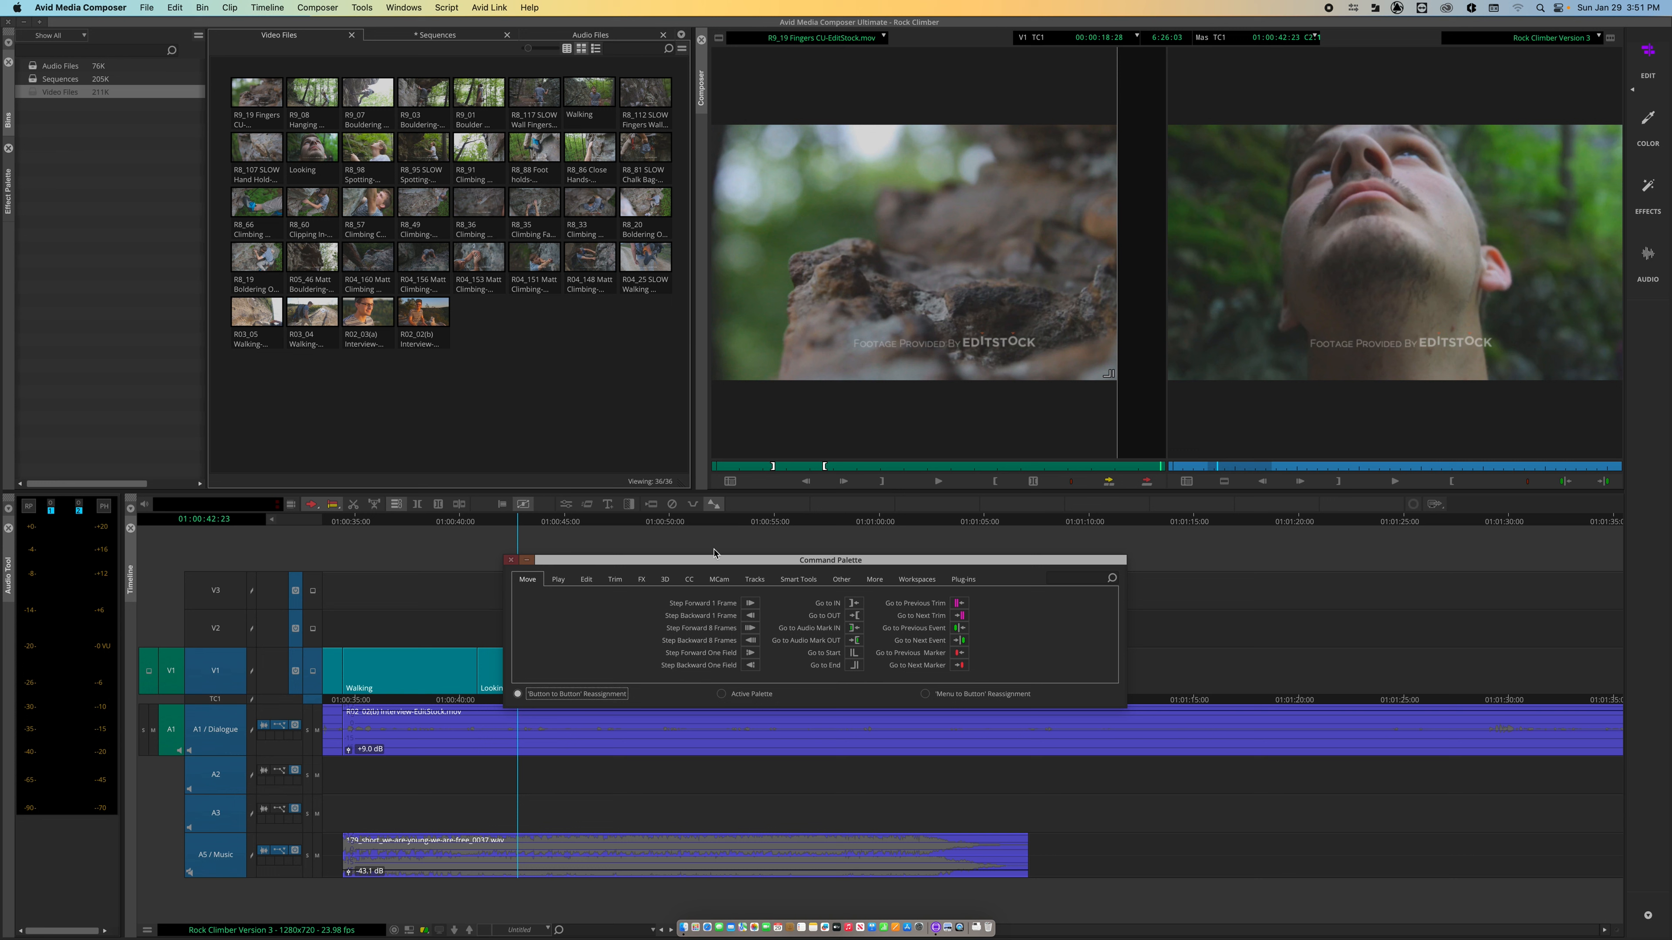
left_click_drag(702, 560, 956, 580)
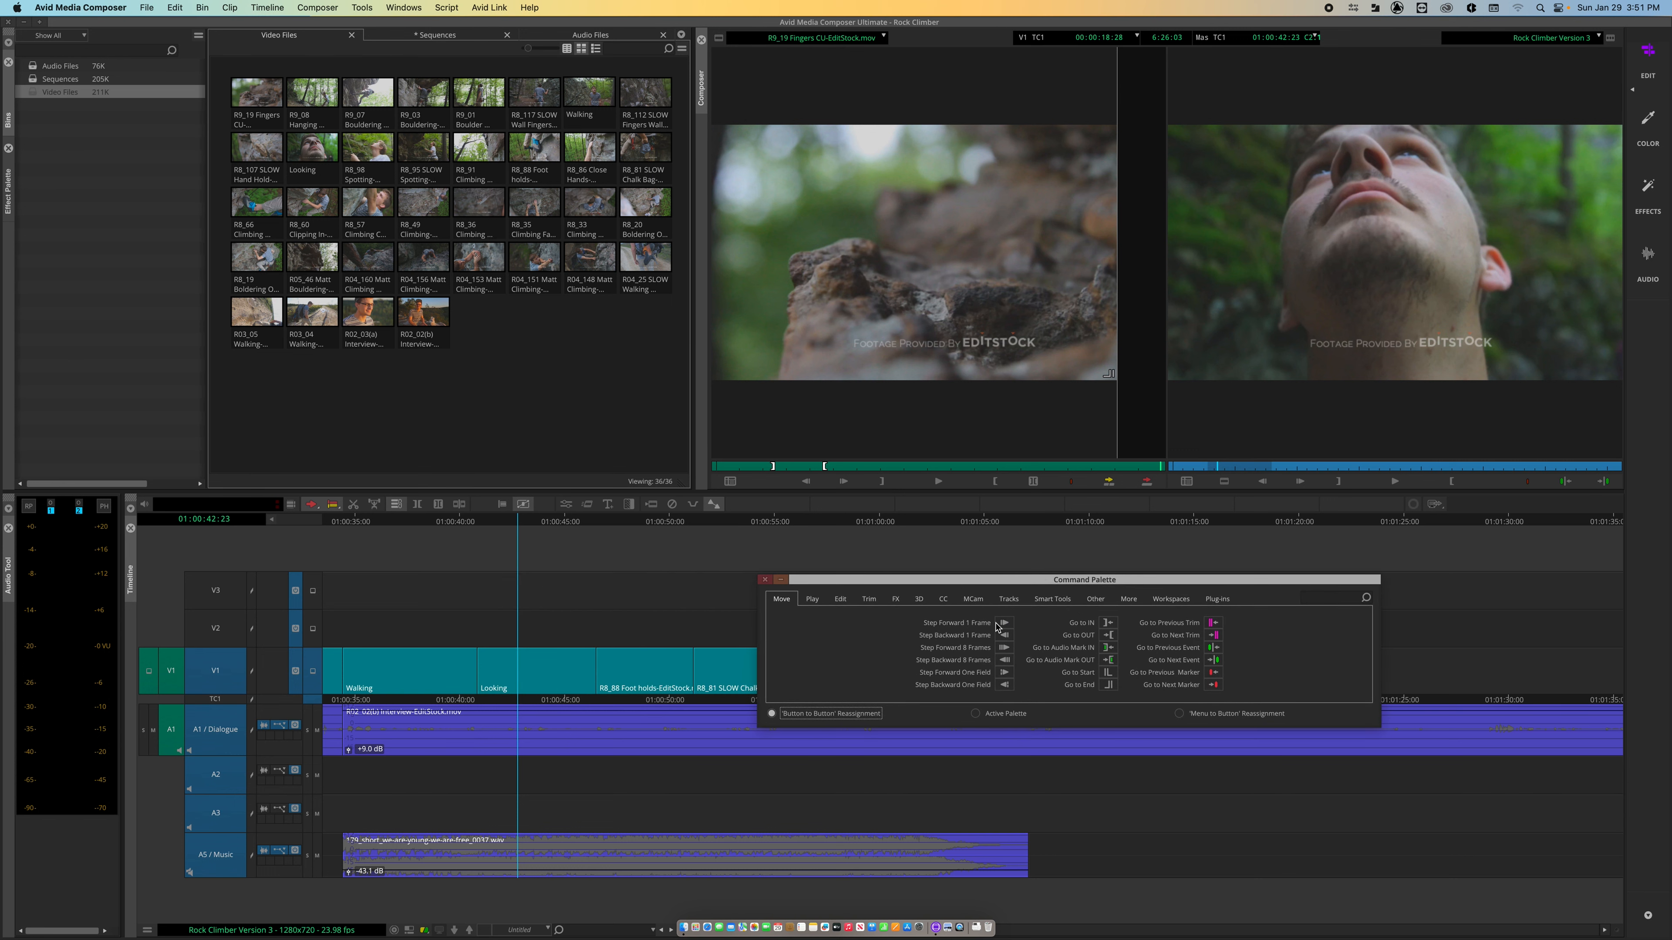
left_click(812, 599)
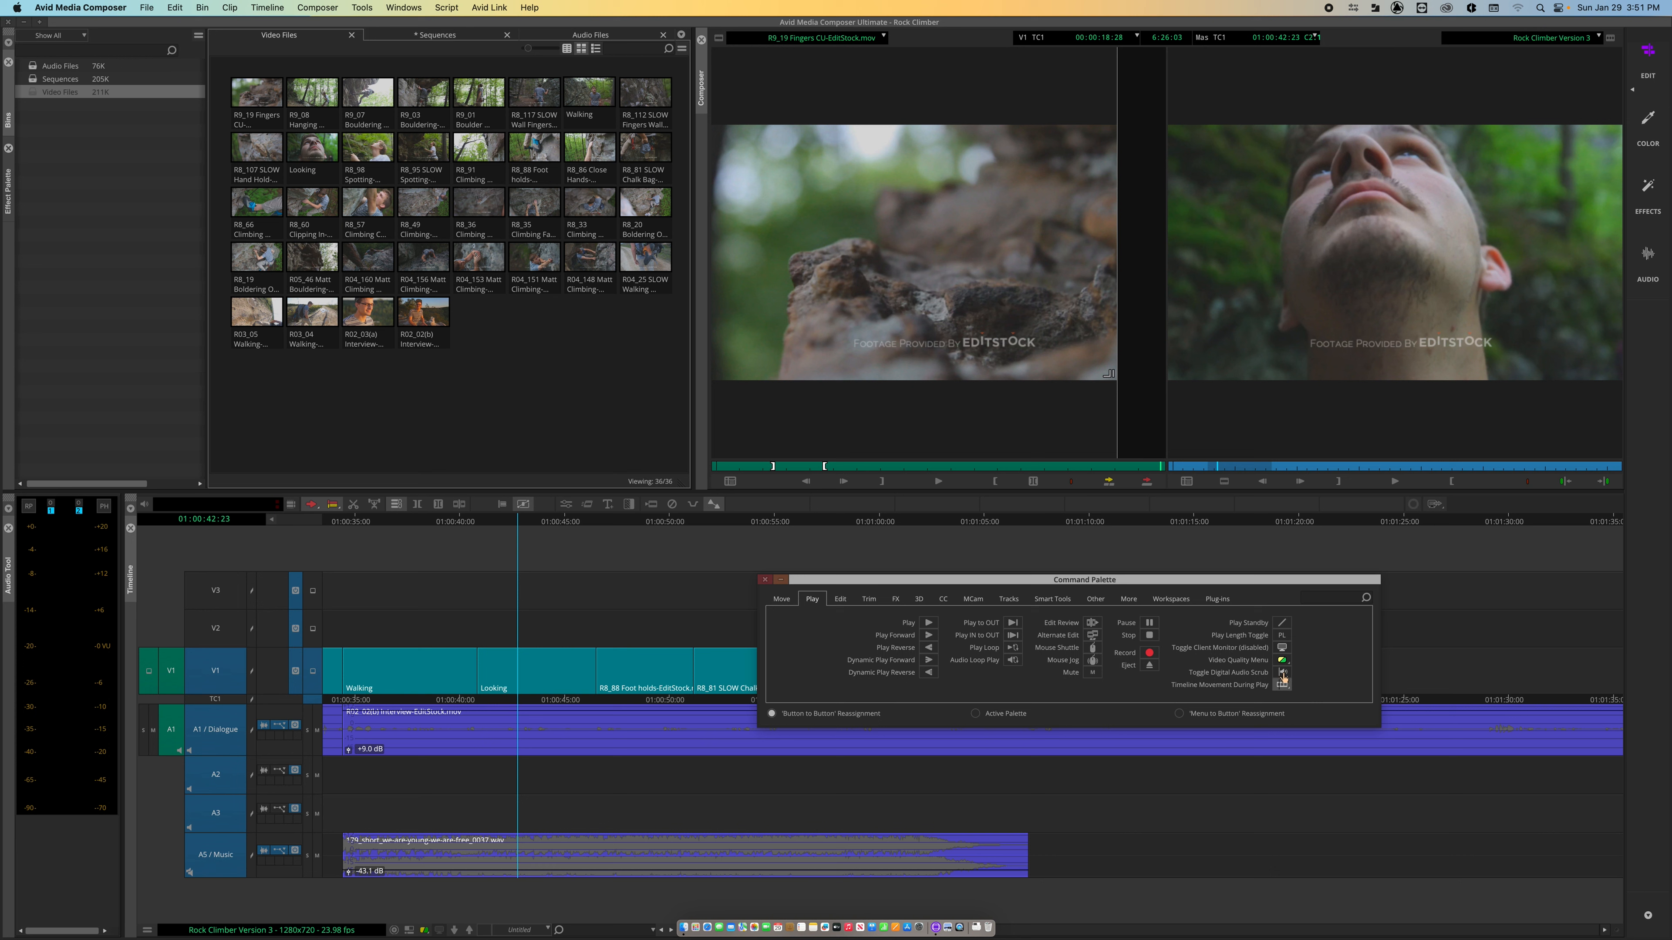
left_click_drag(1282, 678, 738, 512)
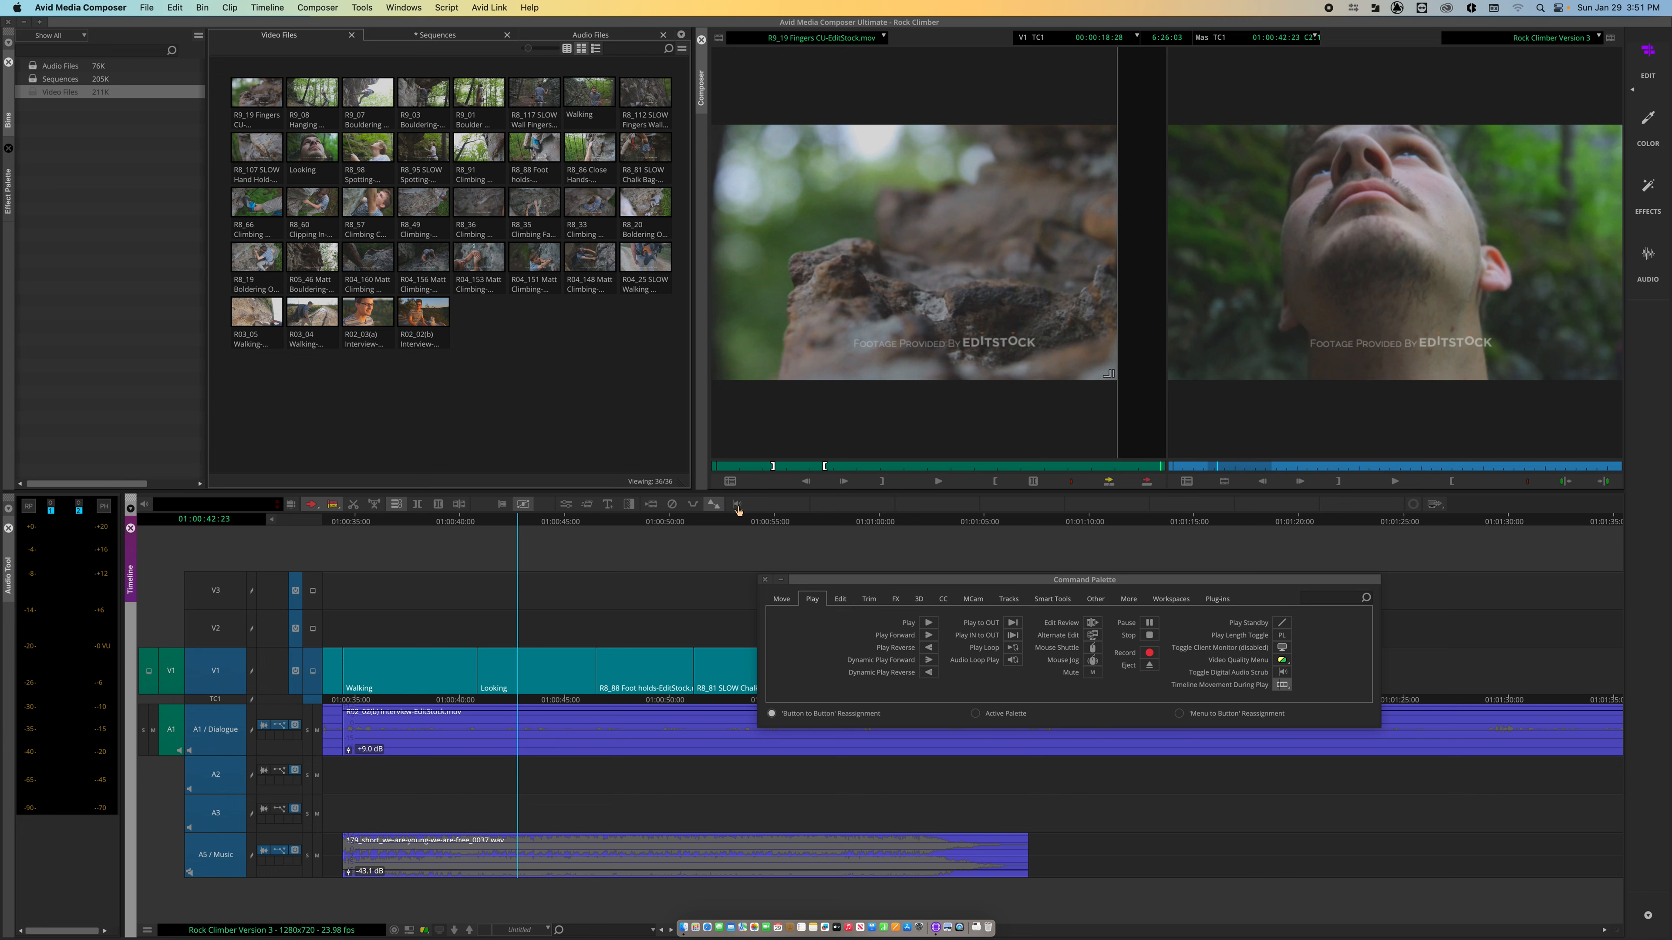
left_click(765, 579)
Turn on digital audio scrub, scrub from the Looking clip into the Foot holds clip, turn it off and return the playhead to 01:00:42:23
left_click(738, 505)
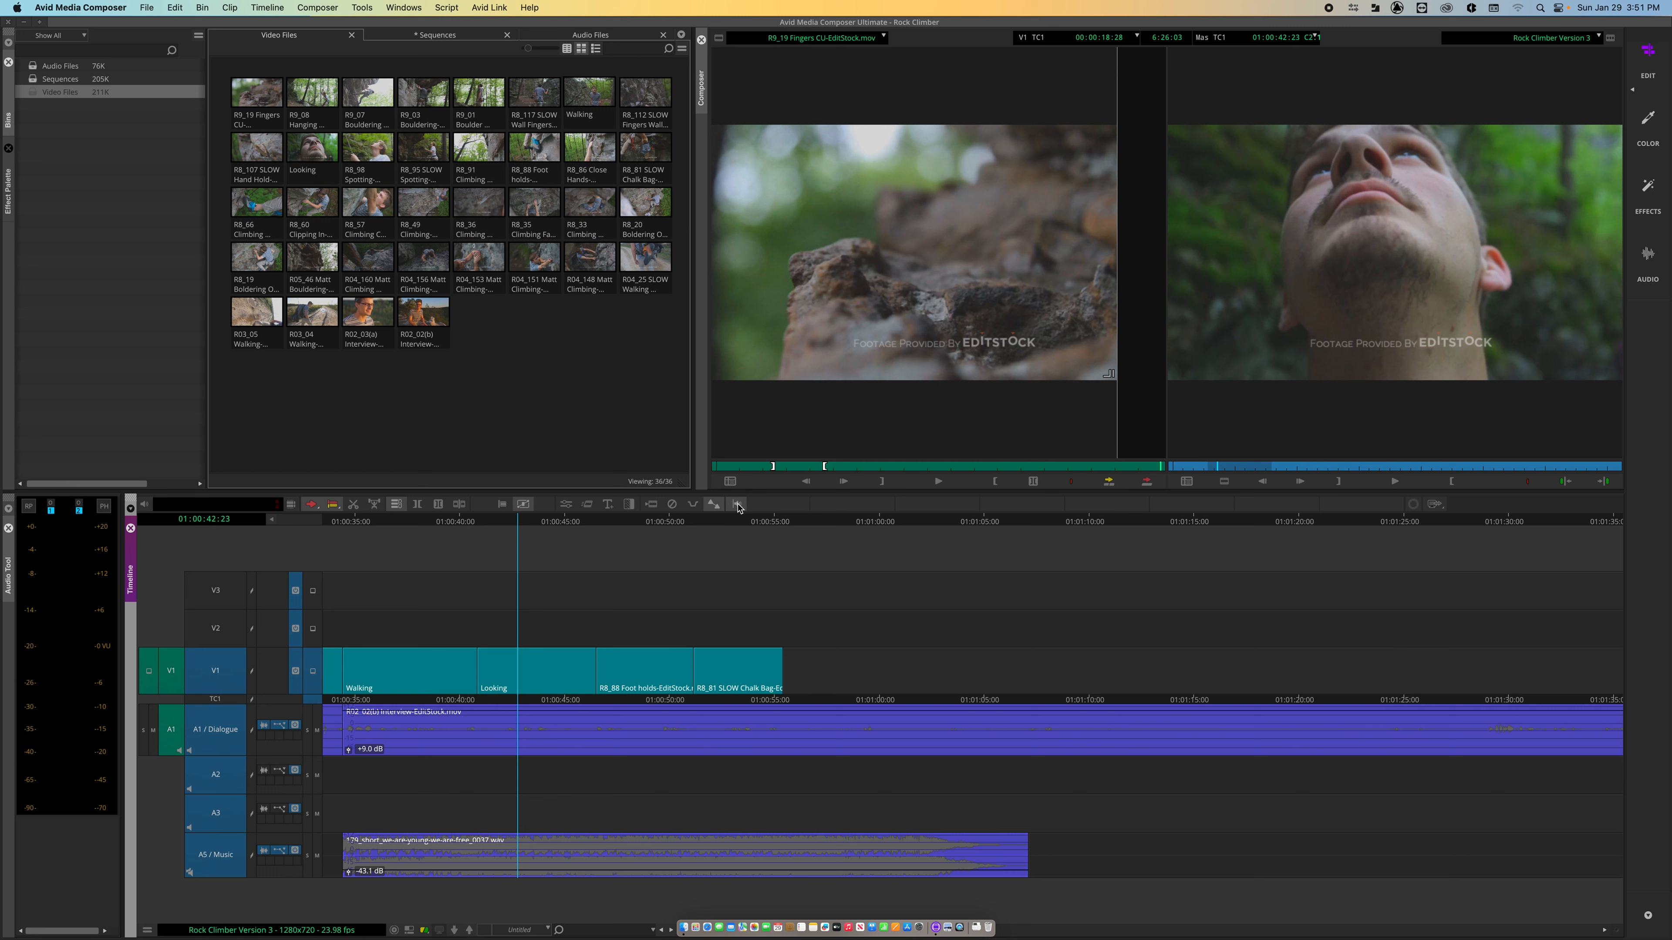
left_click_drag(518, 522, 623, 524)
left_click(741, 506)
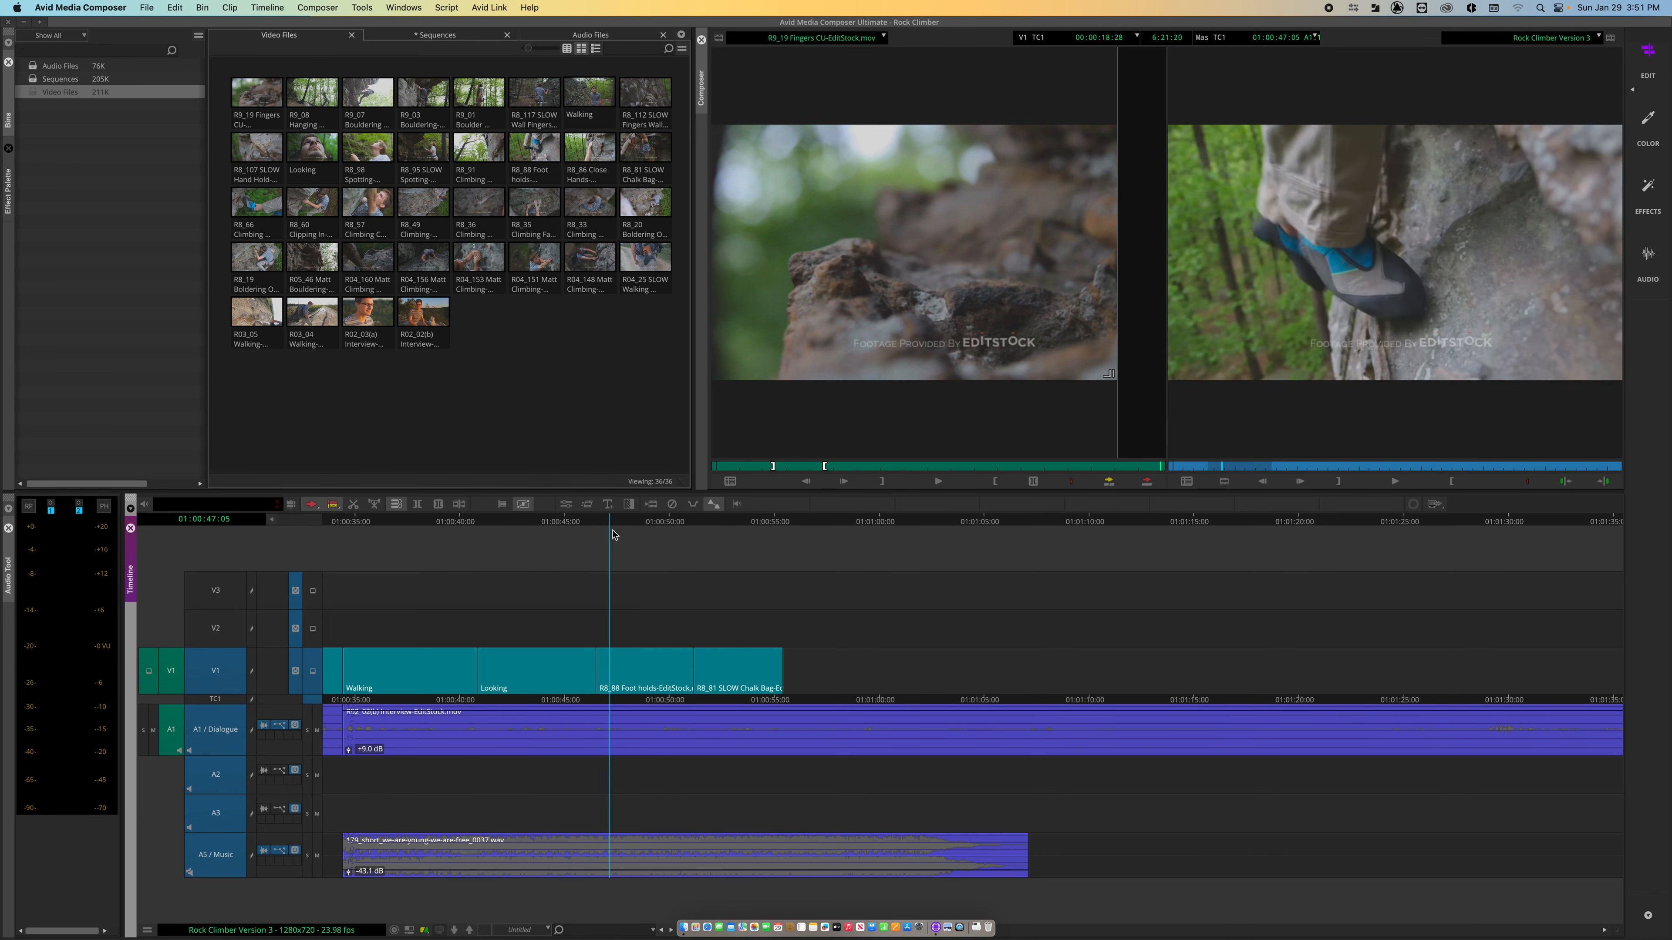
left_click(518, 527)
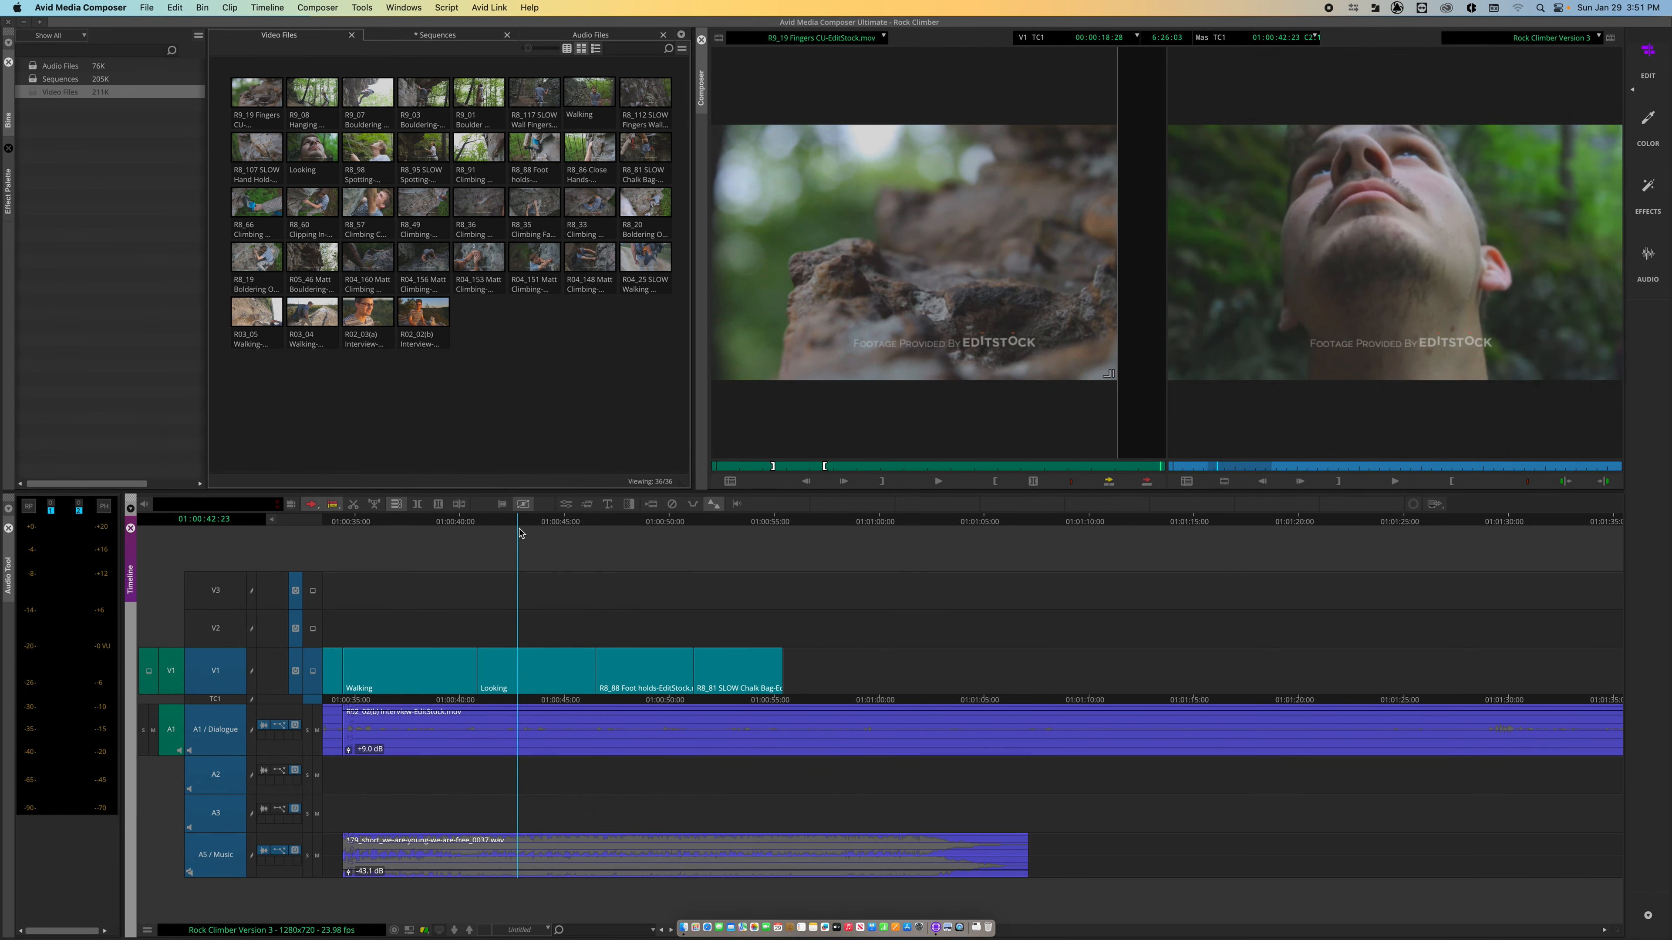